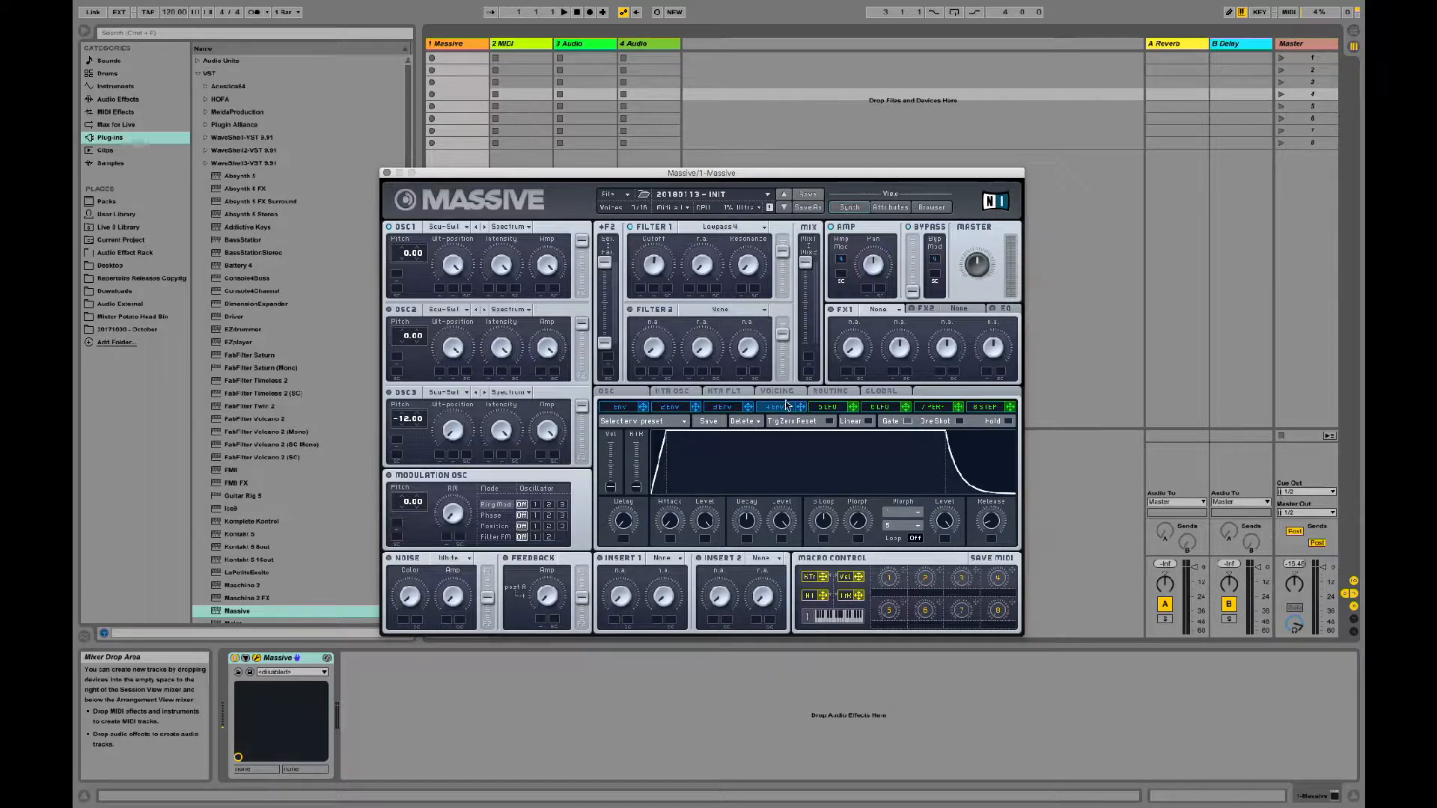
Step: Lower the Massive track's volume in the mixer and reposition the plug-in window
click(667, 531)
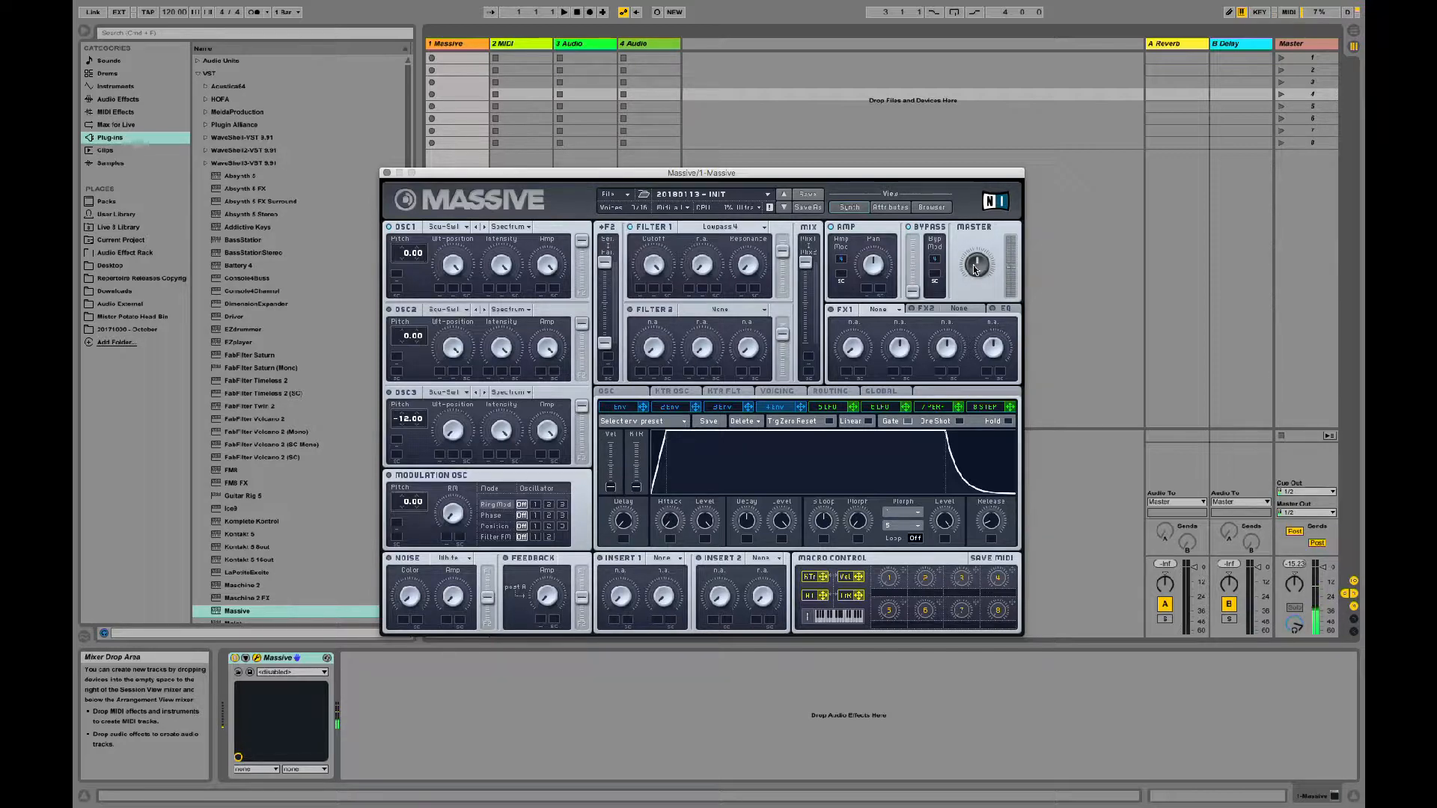
drag(583, 174, 710, 158)
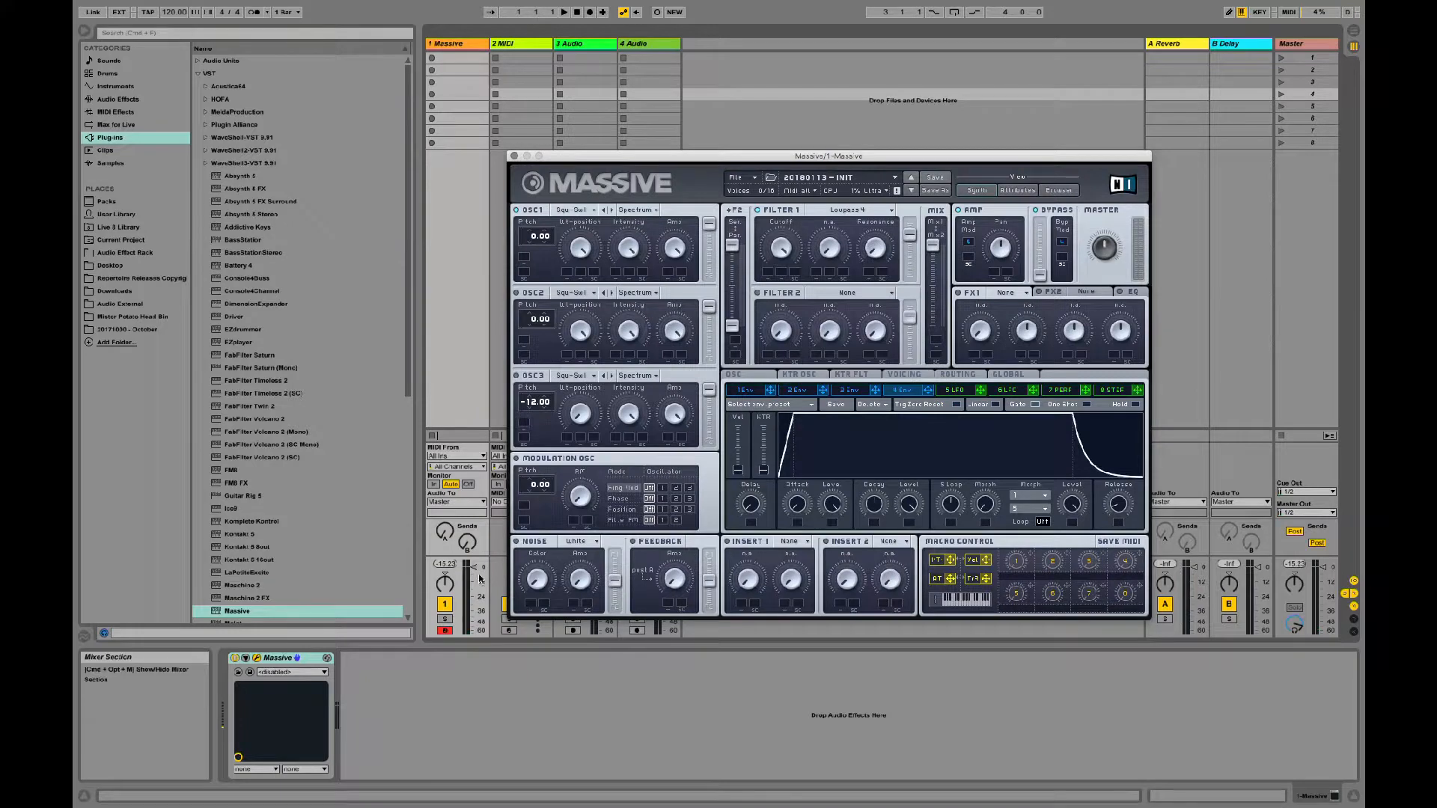
drag(473, 568, 473, 576)
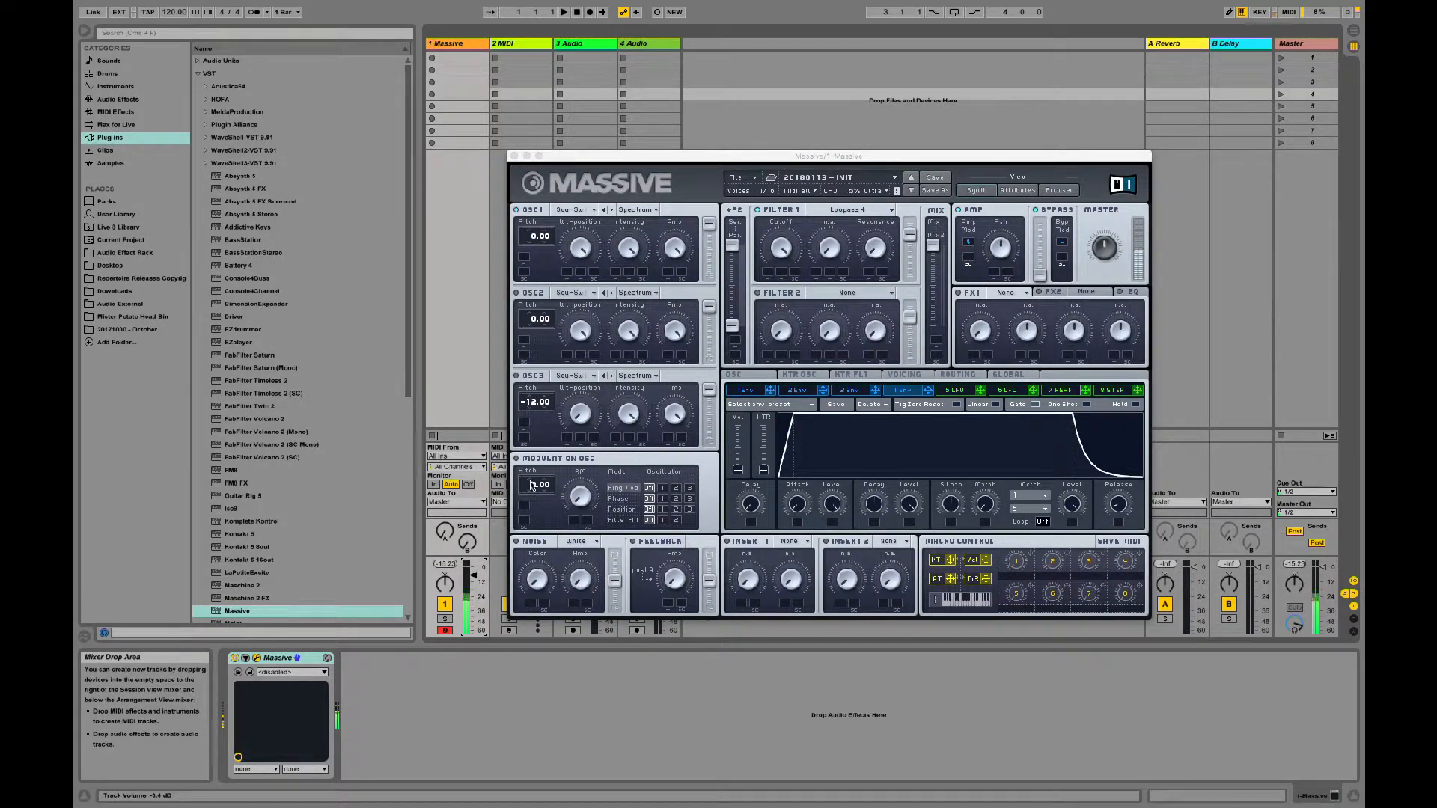
drag(758, 155, 612, 163)
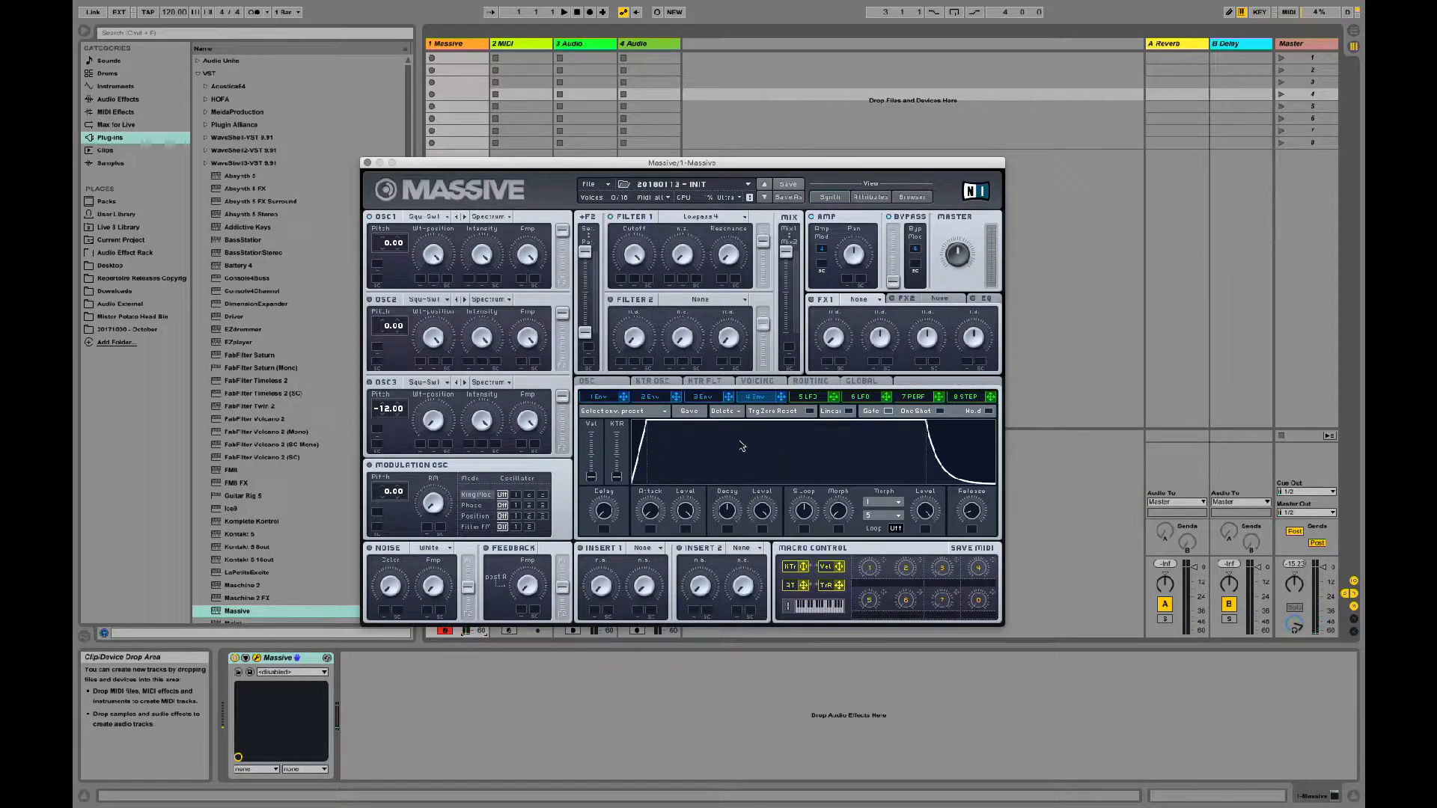
Step: Try different decay level, decay time and release settings on envelope 4
drag(774, 513, 760, 785)
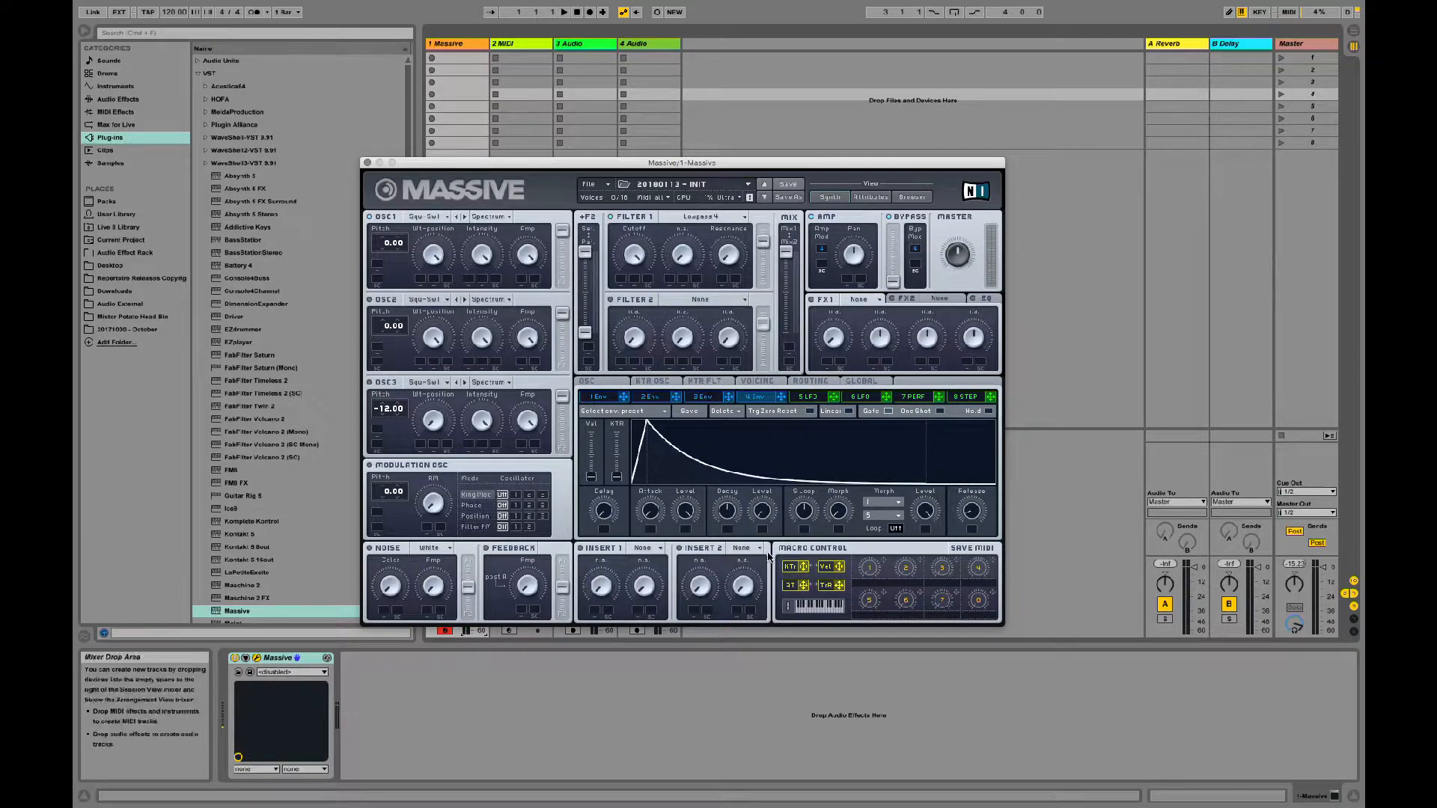
drag(730, 515, 729, 483)
drag(972, 510, 975, 477)
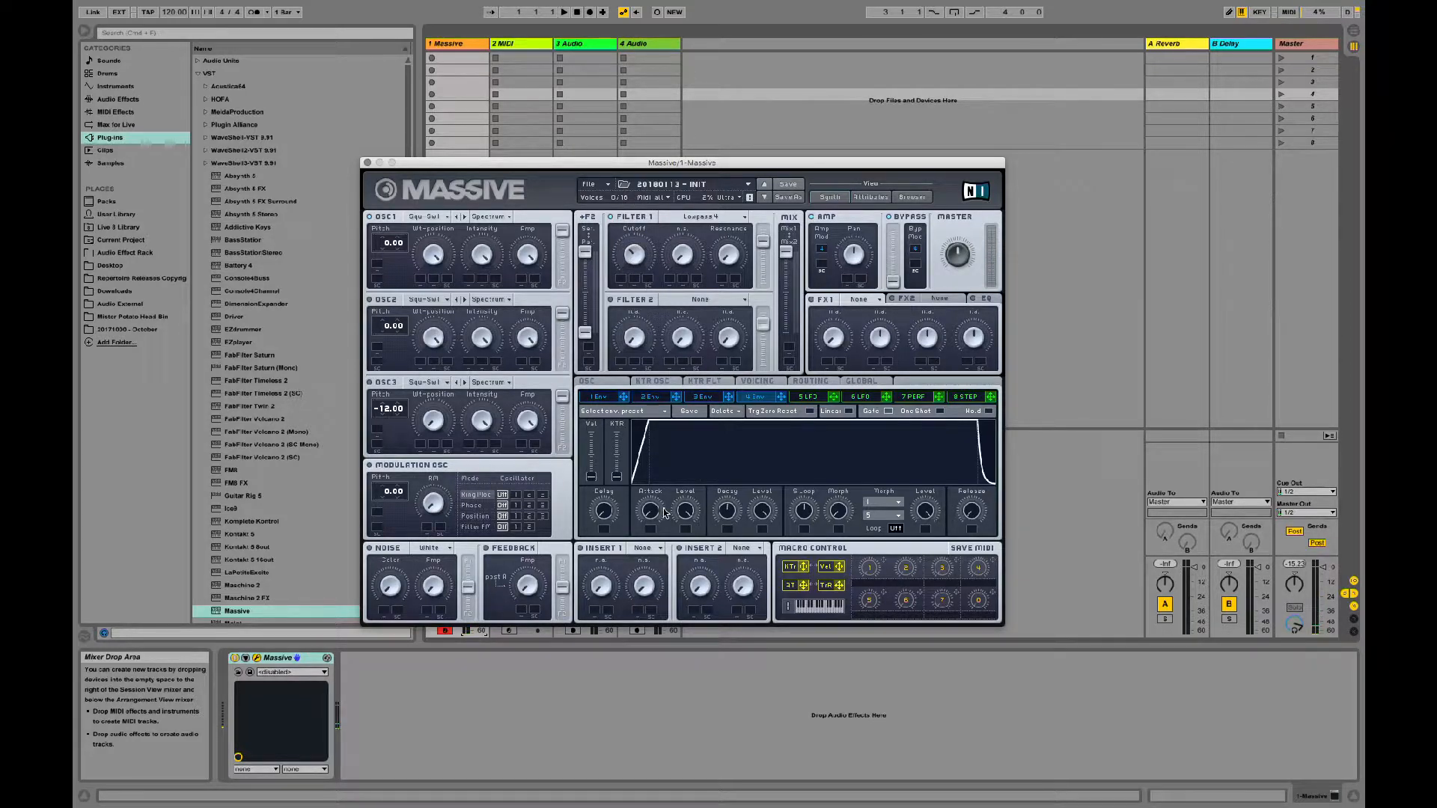
Step: Assign envelope 3 to Filter 1's cutoff with a positive modulation amount
click(703, 397)
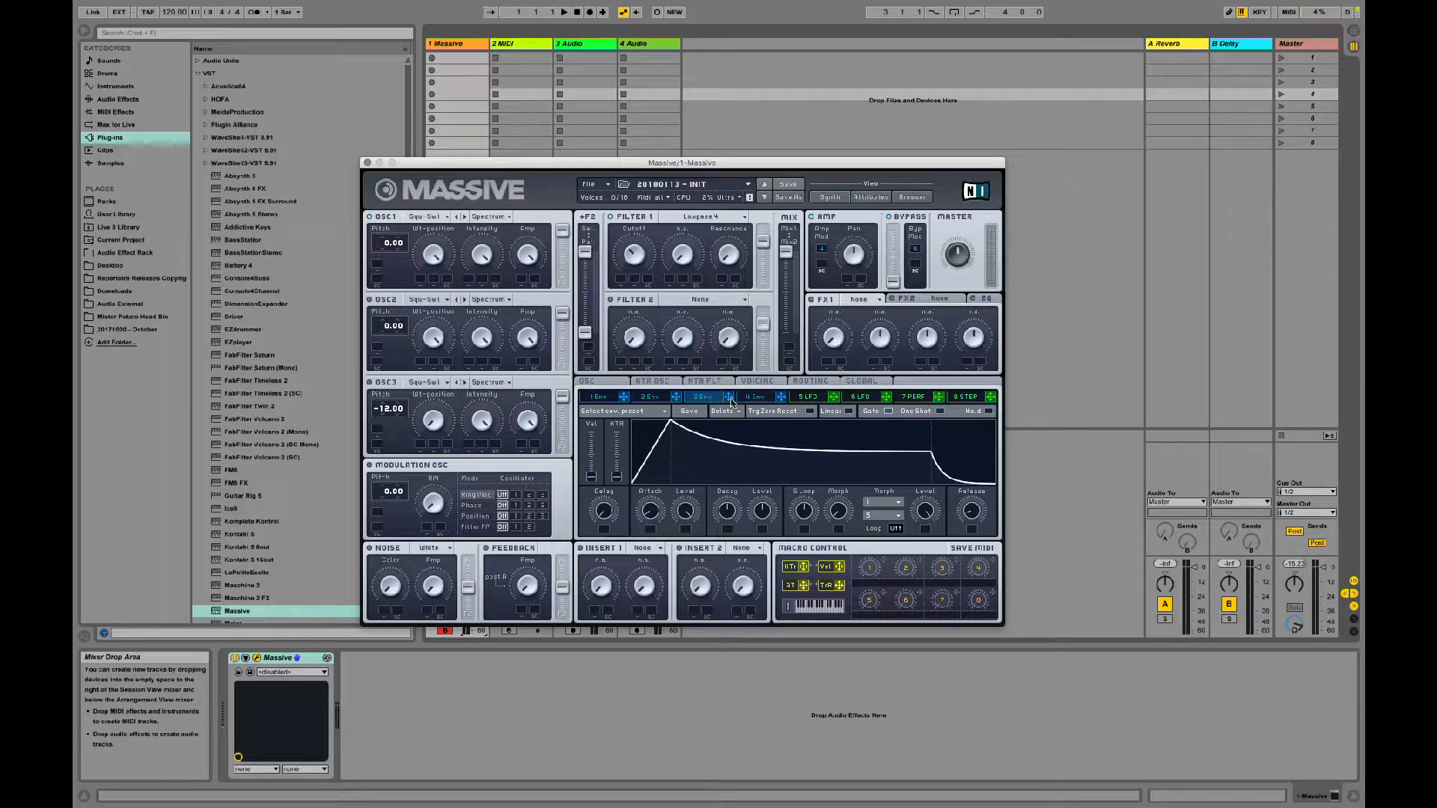
drag(698, 354, 623, 280)
drag(621, 282, 625, 253)
Step: Give envelope 3 a shorter attack, full decay level and longer release, matching it with a longer release on envelope 4
drag(651, 513, 648, 533)
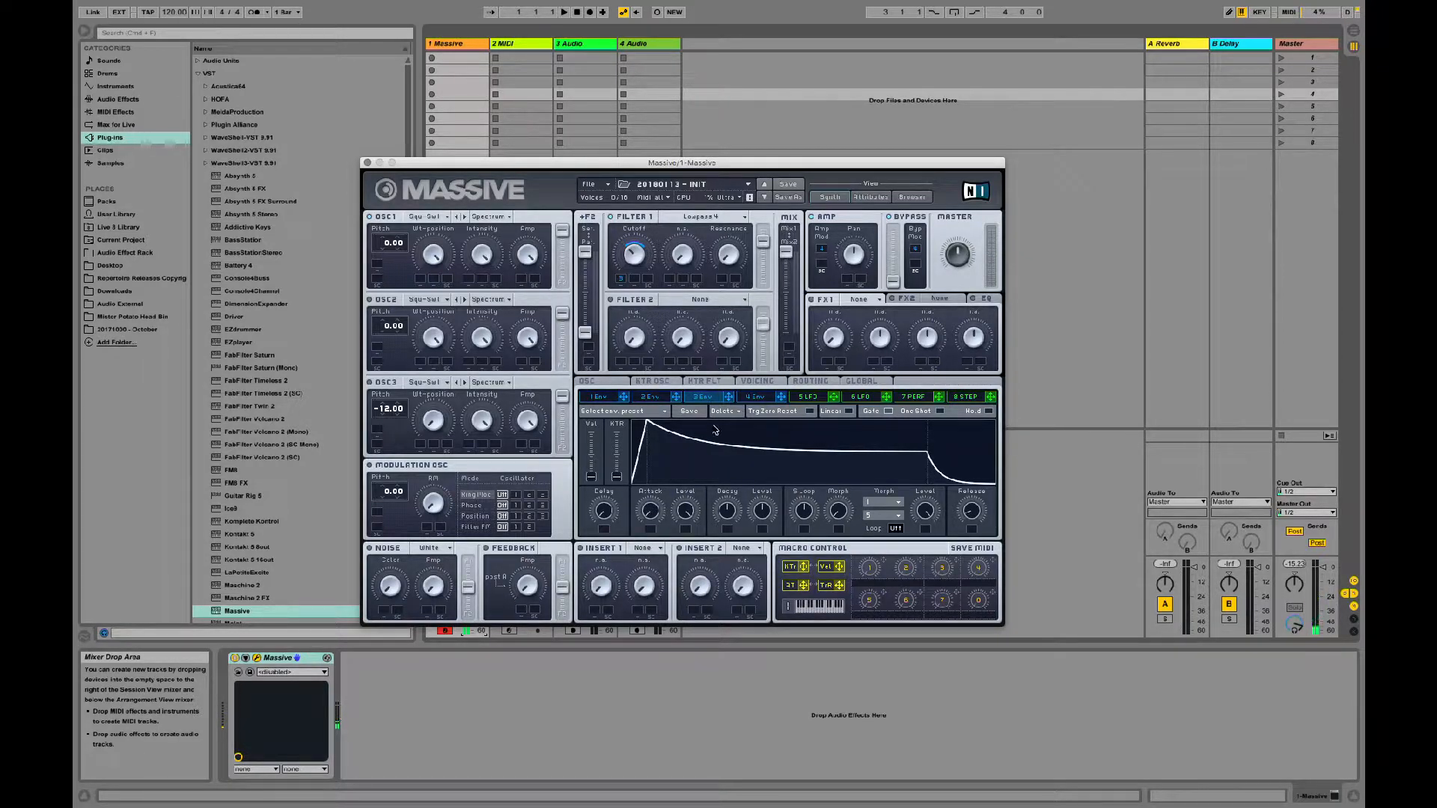
drag(766, 509, 780, 346)
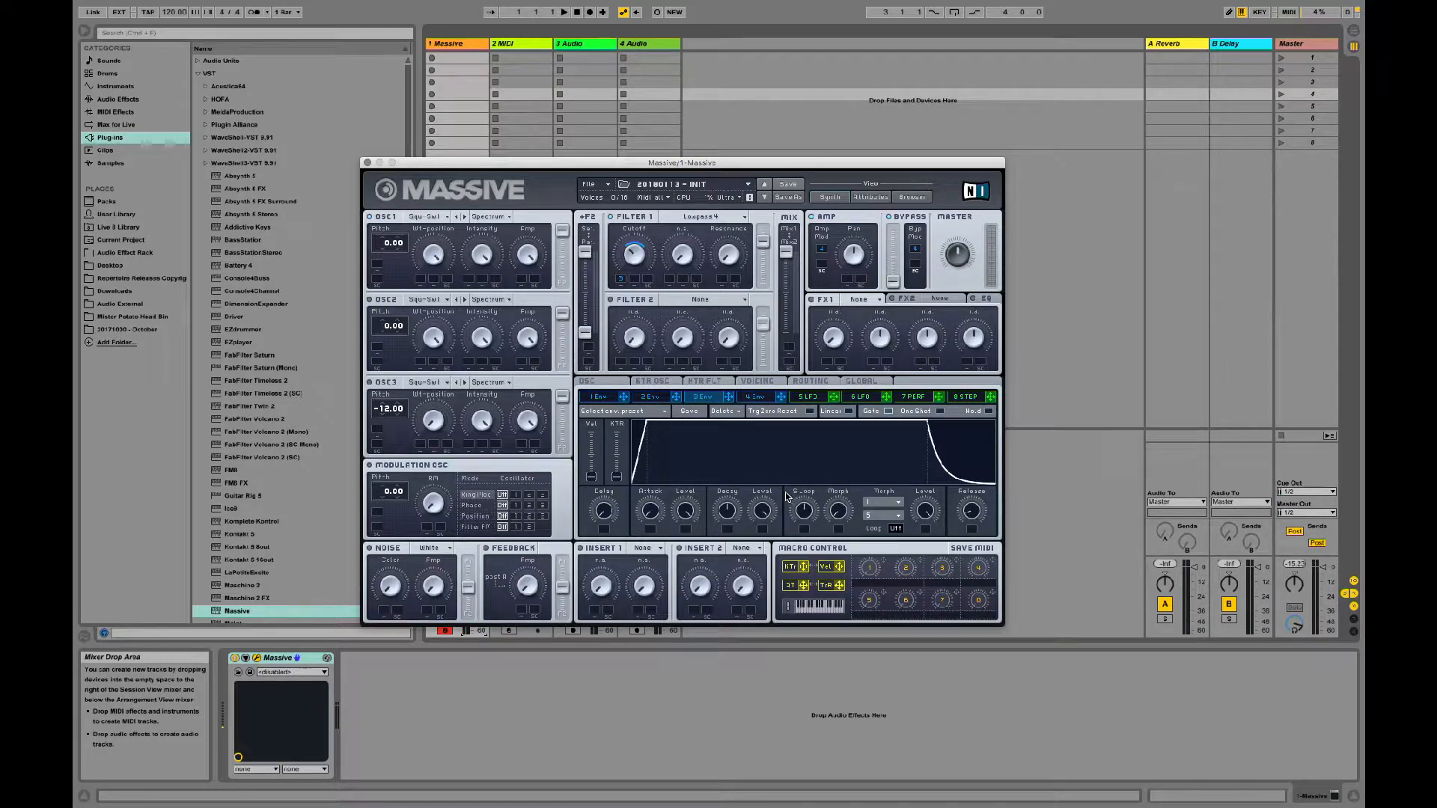
drag(974, 512, 974, 455)
click(757, 400)
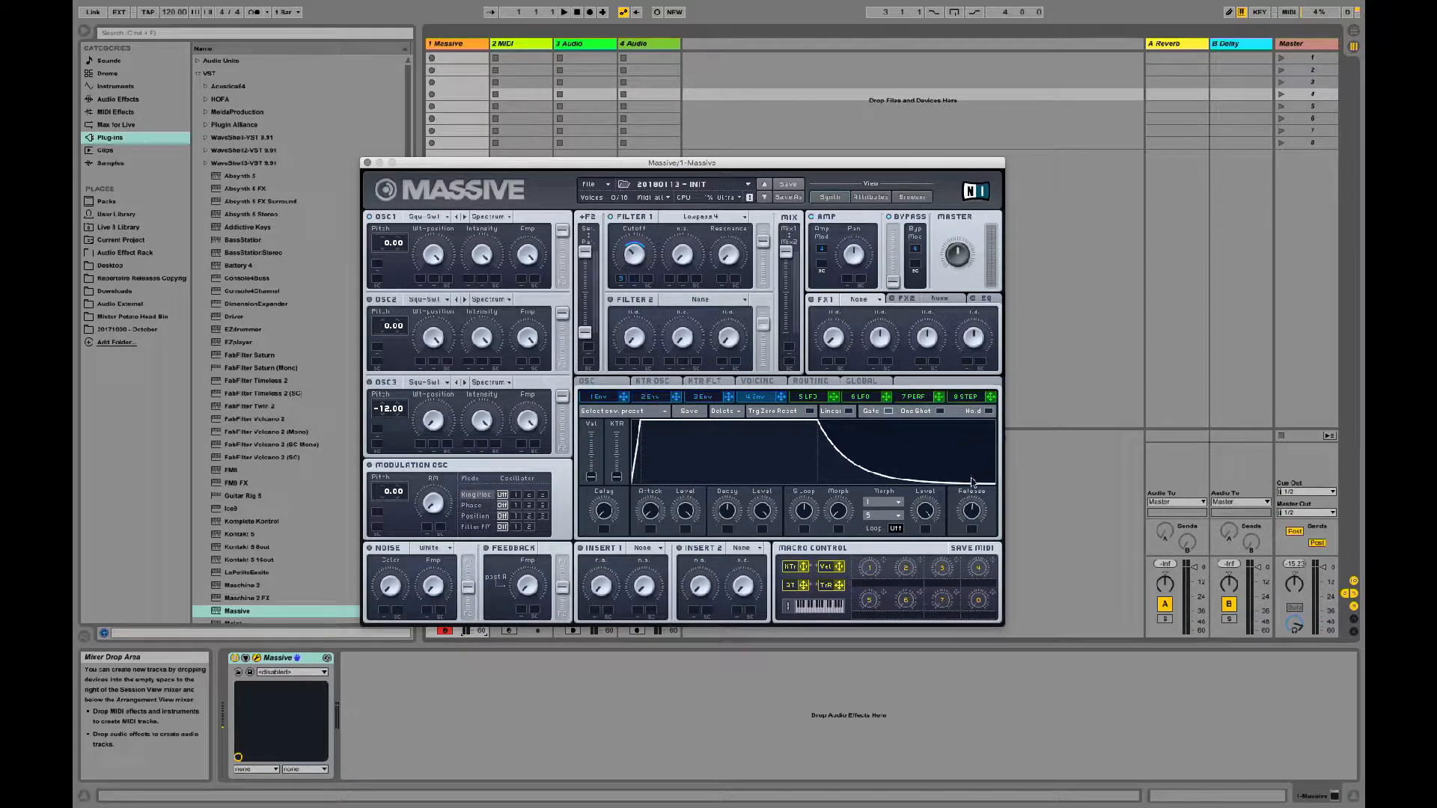
click(700, 400)
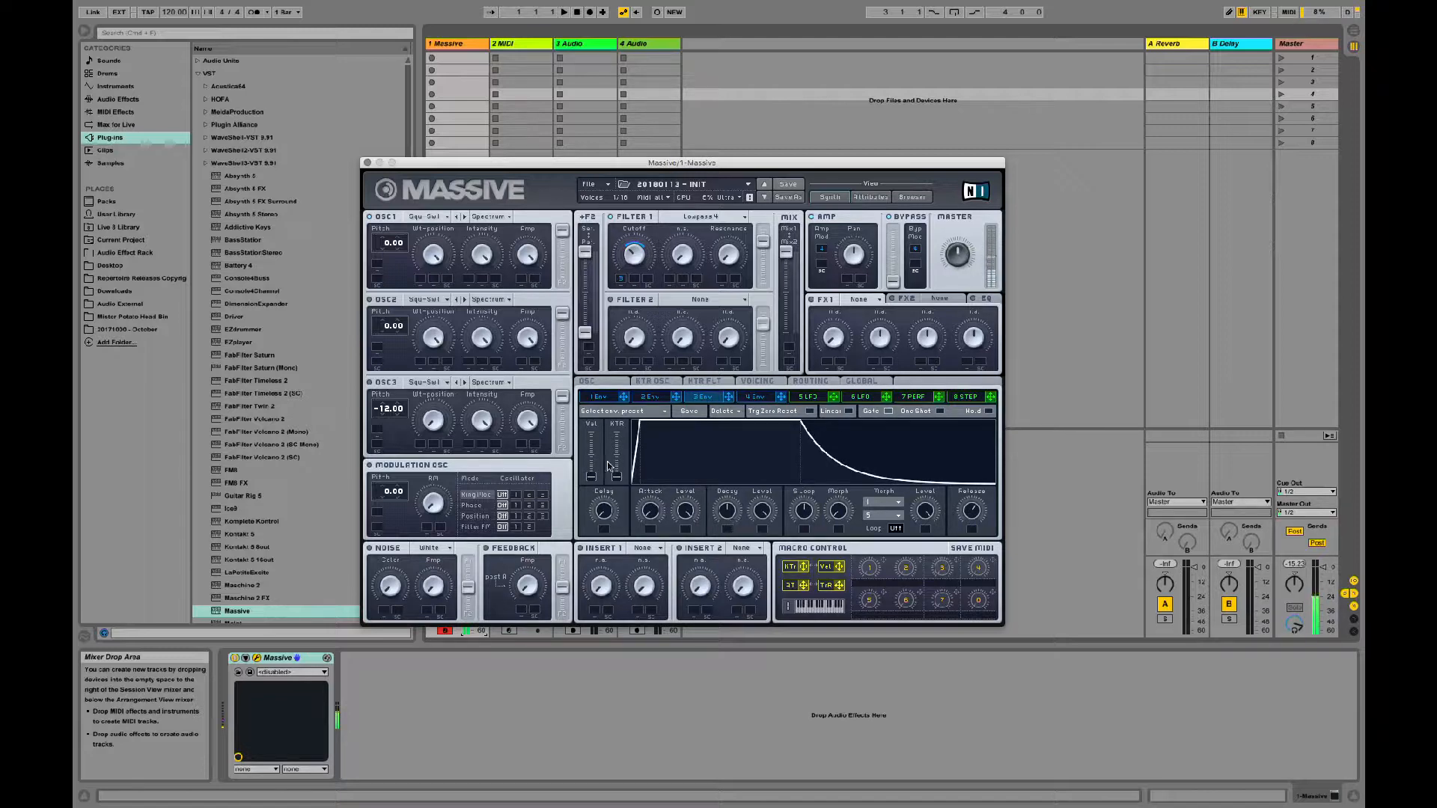
Step: Lower Filter 1's cutoff and try different attack times on envelope 3
click(632, 265)
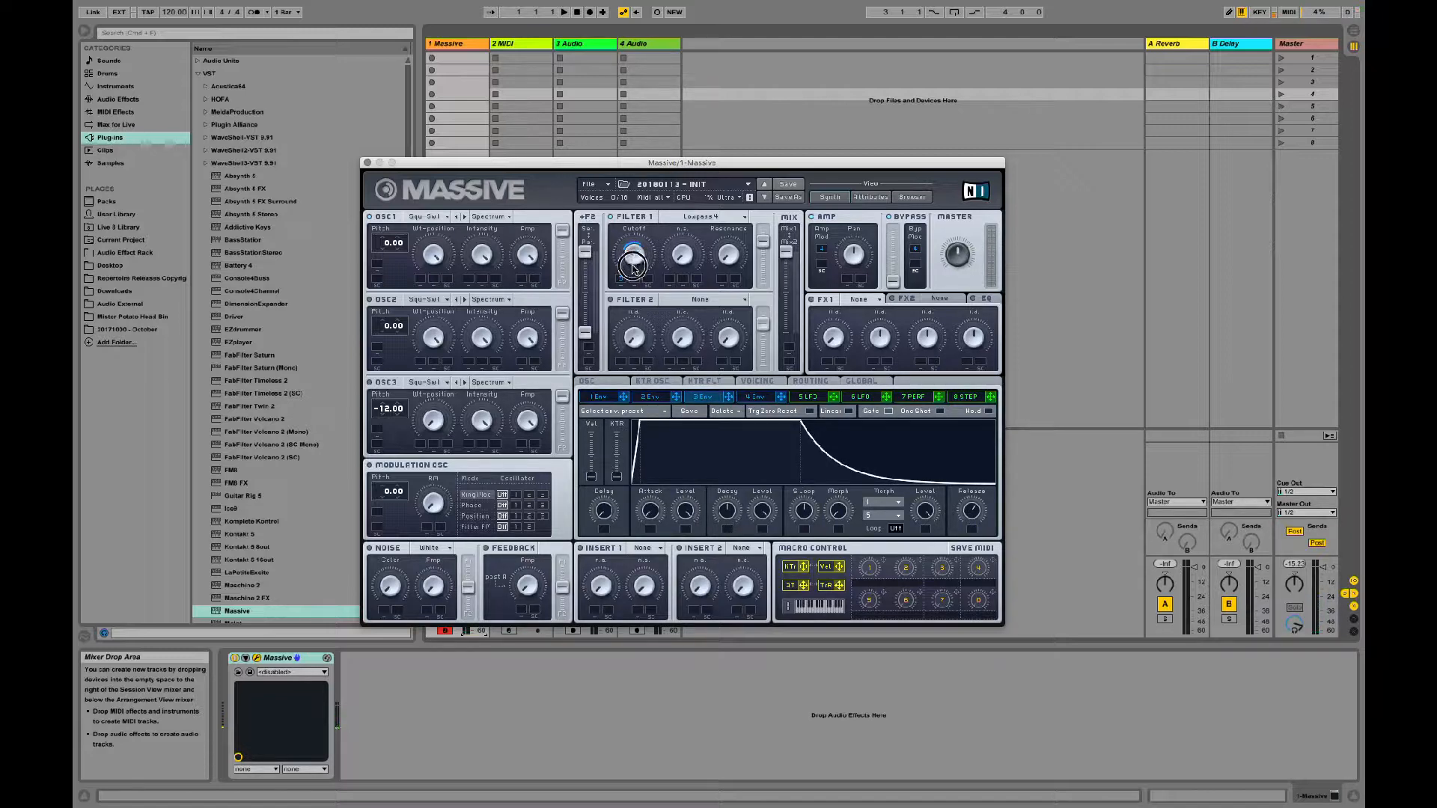
mouse_move(632, 268)
mouse_down()
mouse_move(627, 281)
mouse_move(619, 270)
mouse_up()
drag(654, 517, 657, 476)
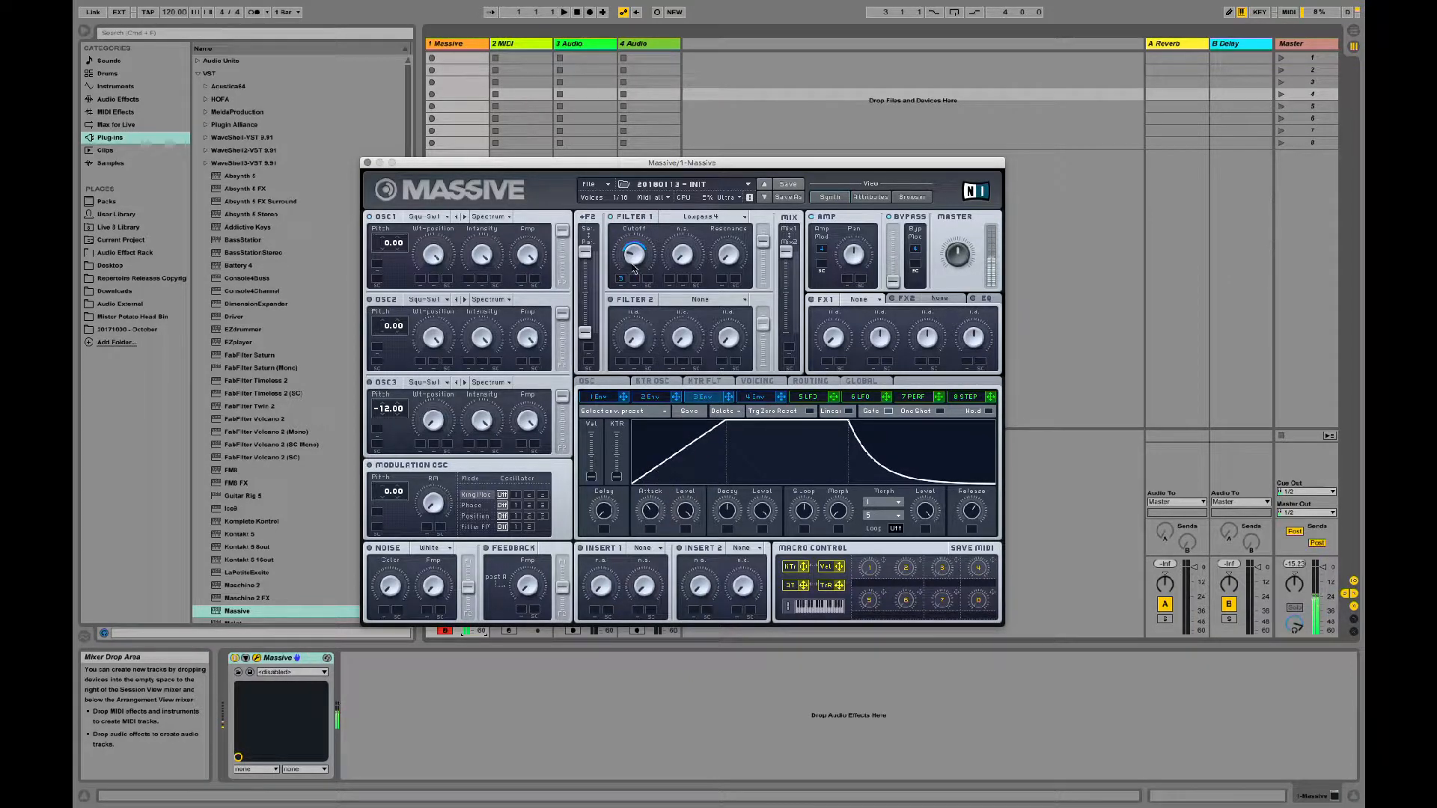
drag(650, 509, 652, 525)
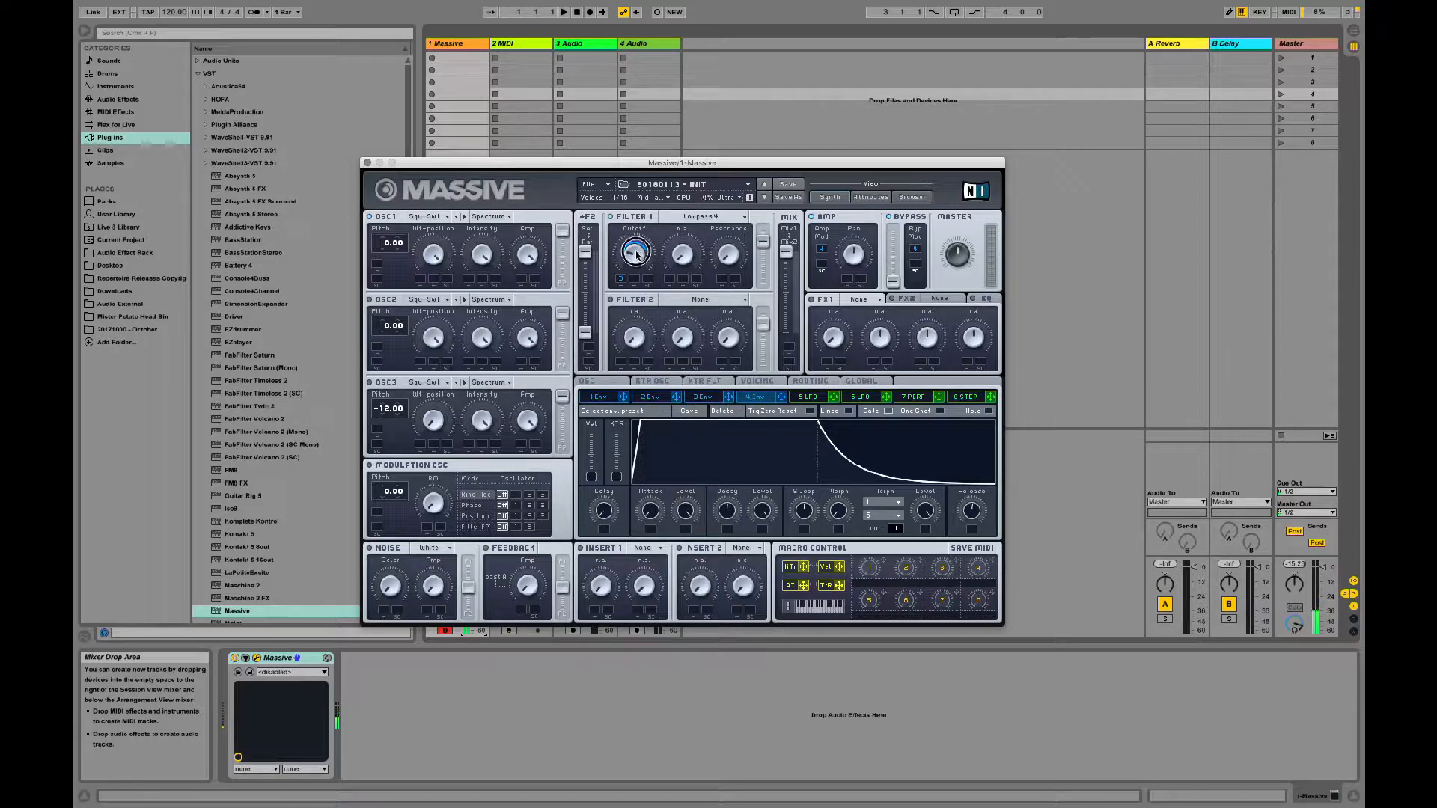
Step: Lower Filter 1's cutoff further and raise its resonance to around the middle
drag(634, 254, 621, 283)
drag(730, 259, 729, 198)
click(702, 397)
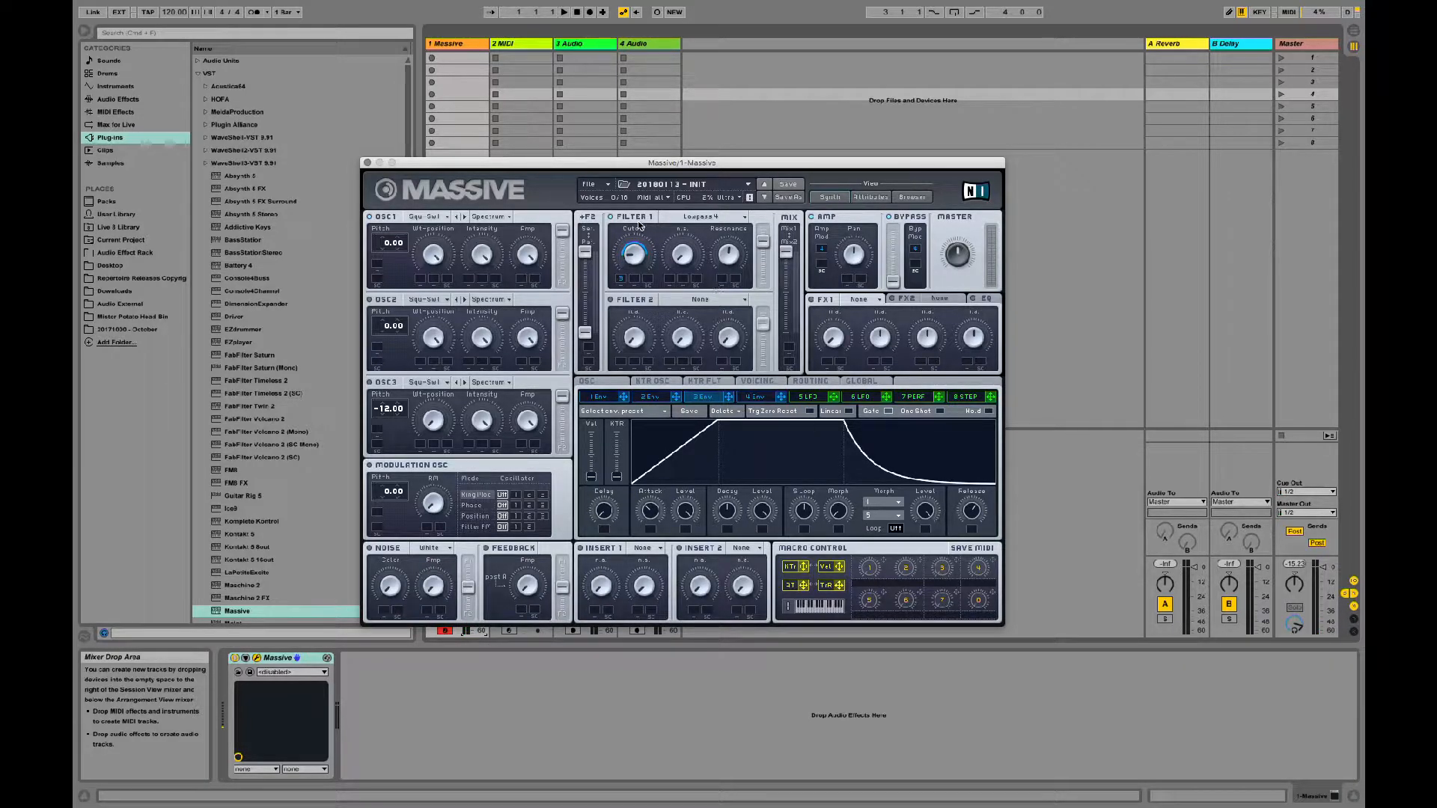
Step: Reload the 20180113 - INIT sound and lower Filter 1's cutoff
click(608, 185)
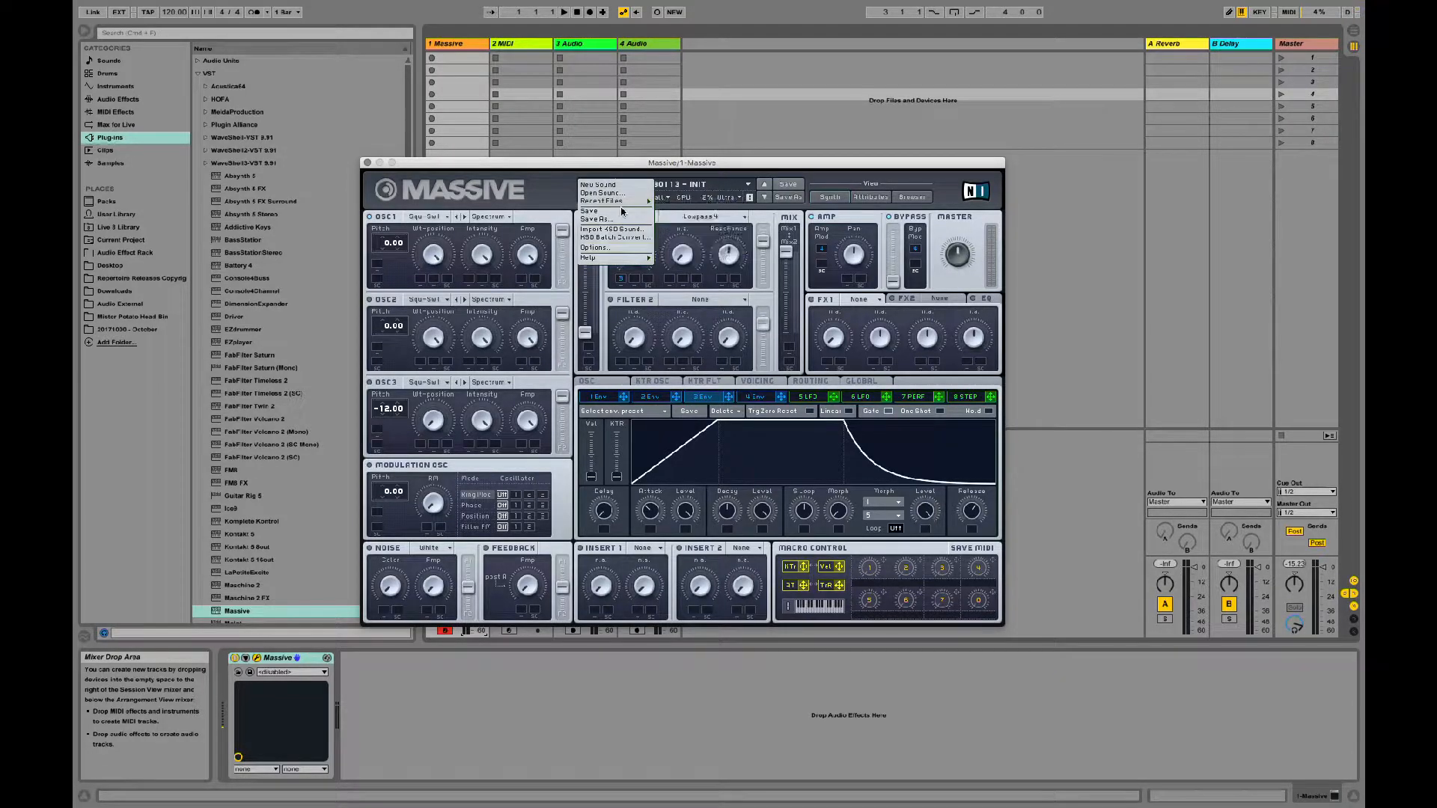
click(680, 206)
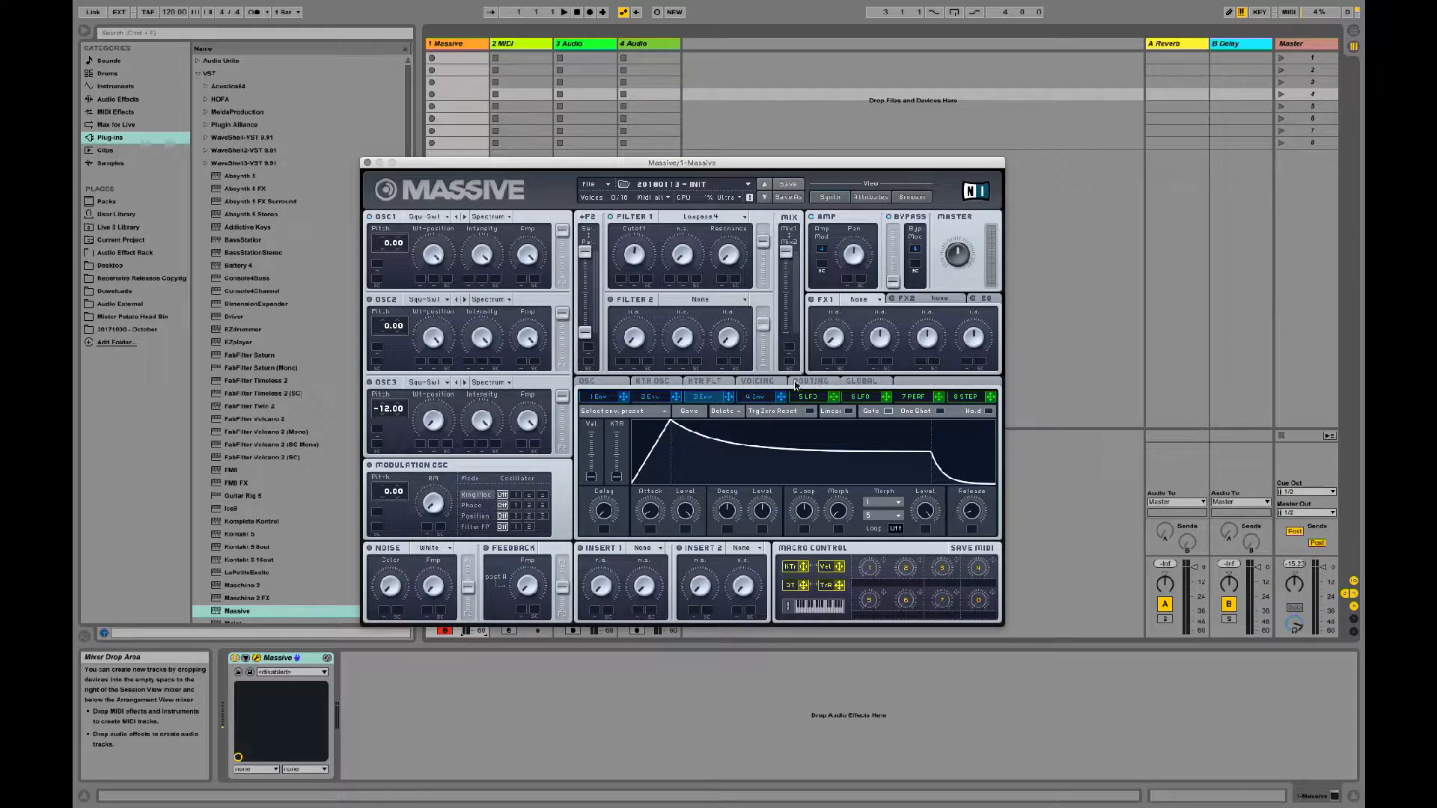
mouse_move(639, 261)
mouse_down()
mouse_move(638, 289)
mouse_move(638, 265)
mouse_up()
click(657, 74)
drag(658, 73, 627, 279)
Step: Lengthen the attack of envelope 4 to give the sound a slow fade-in
click(757, 399)
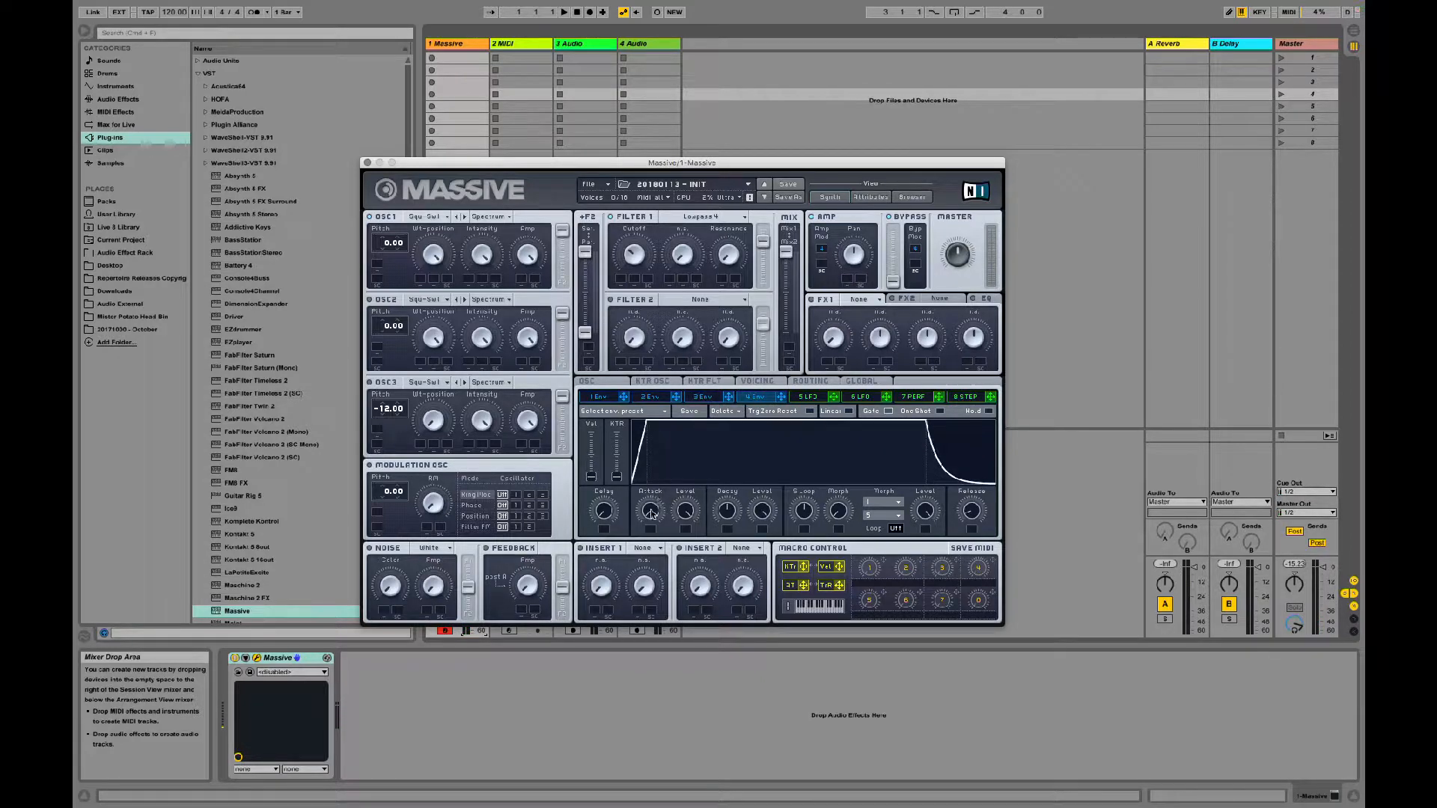
mouse_move(650, 513)
mouse_down()
mouse_move(654, 465)
mouse_move(649, 486)
mouse_up()
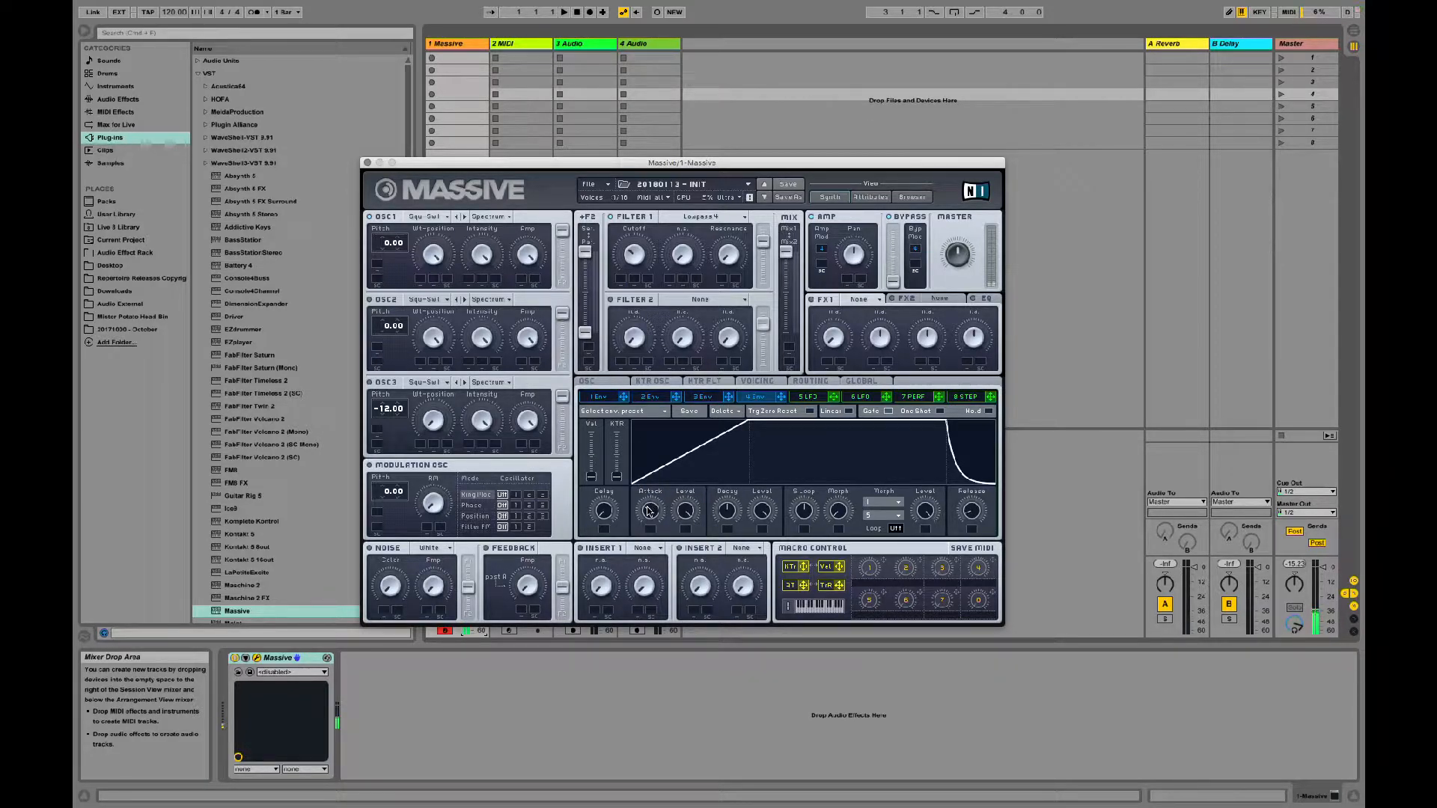
drag(649, 511, 650, 488)
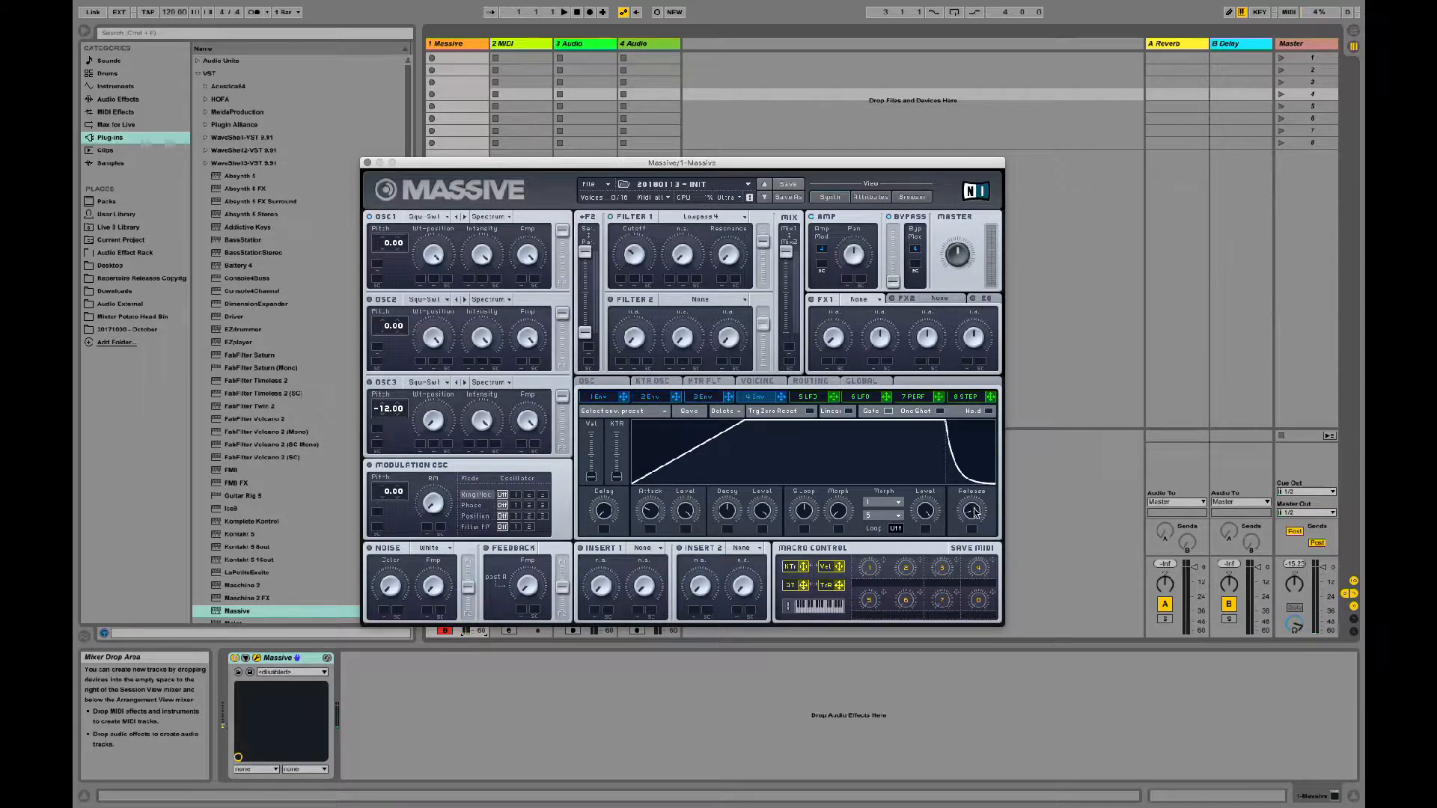
Step: Lengthen the release of envelope 4 so the notes fade out slowly
drag(984, 518, 986, 491)
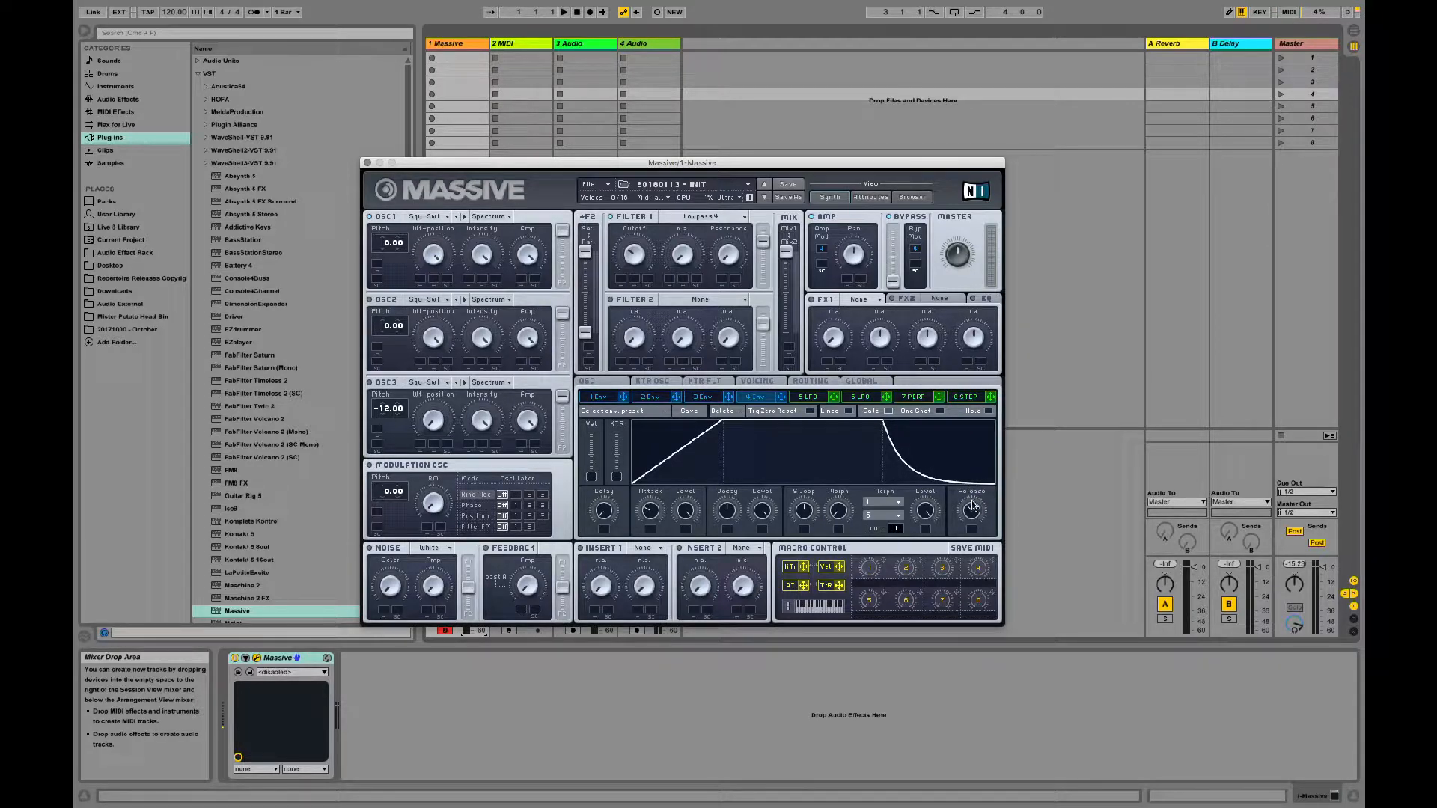
drag(972, 512, 974, 500)
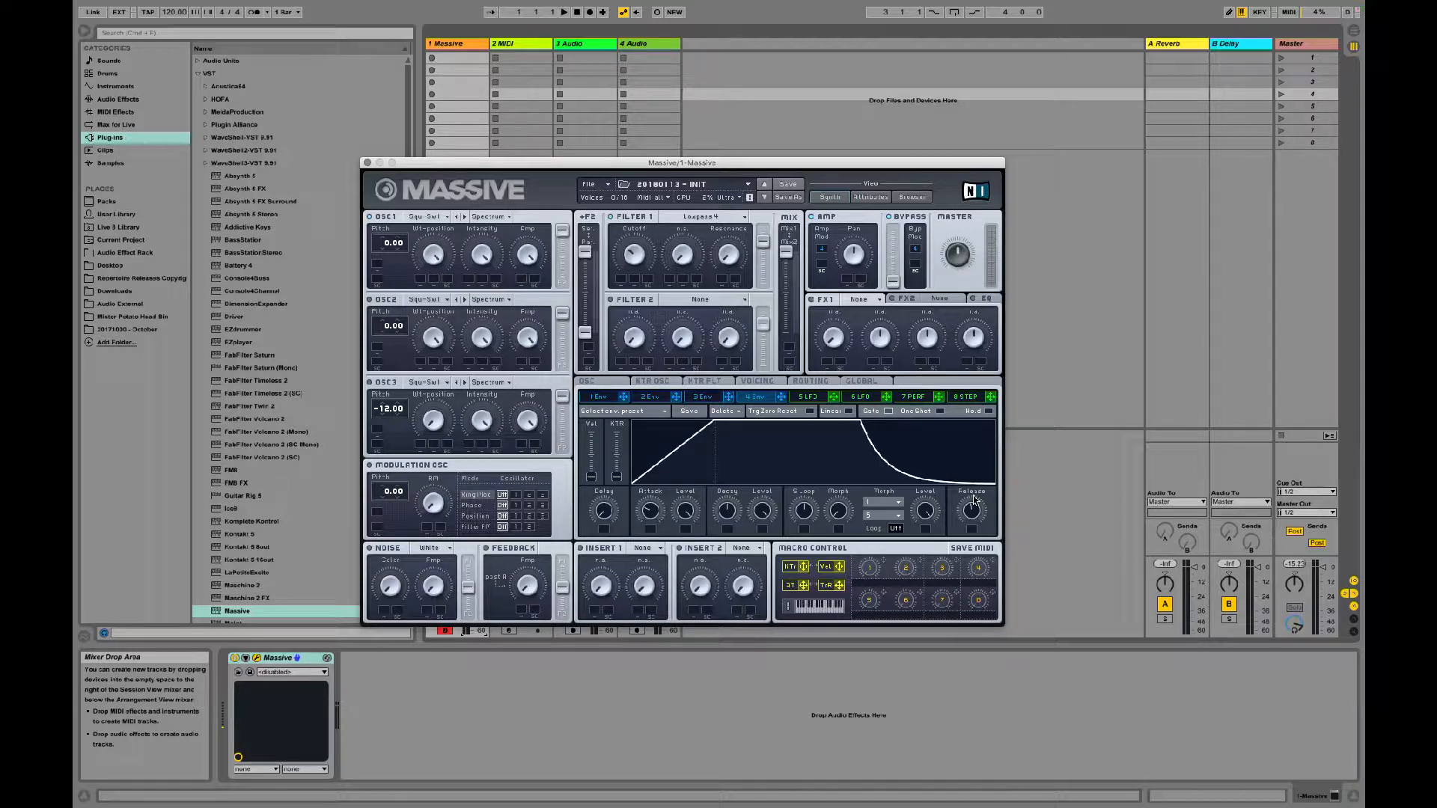
drag(974, 500, 972, 501)
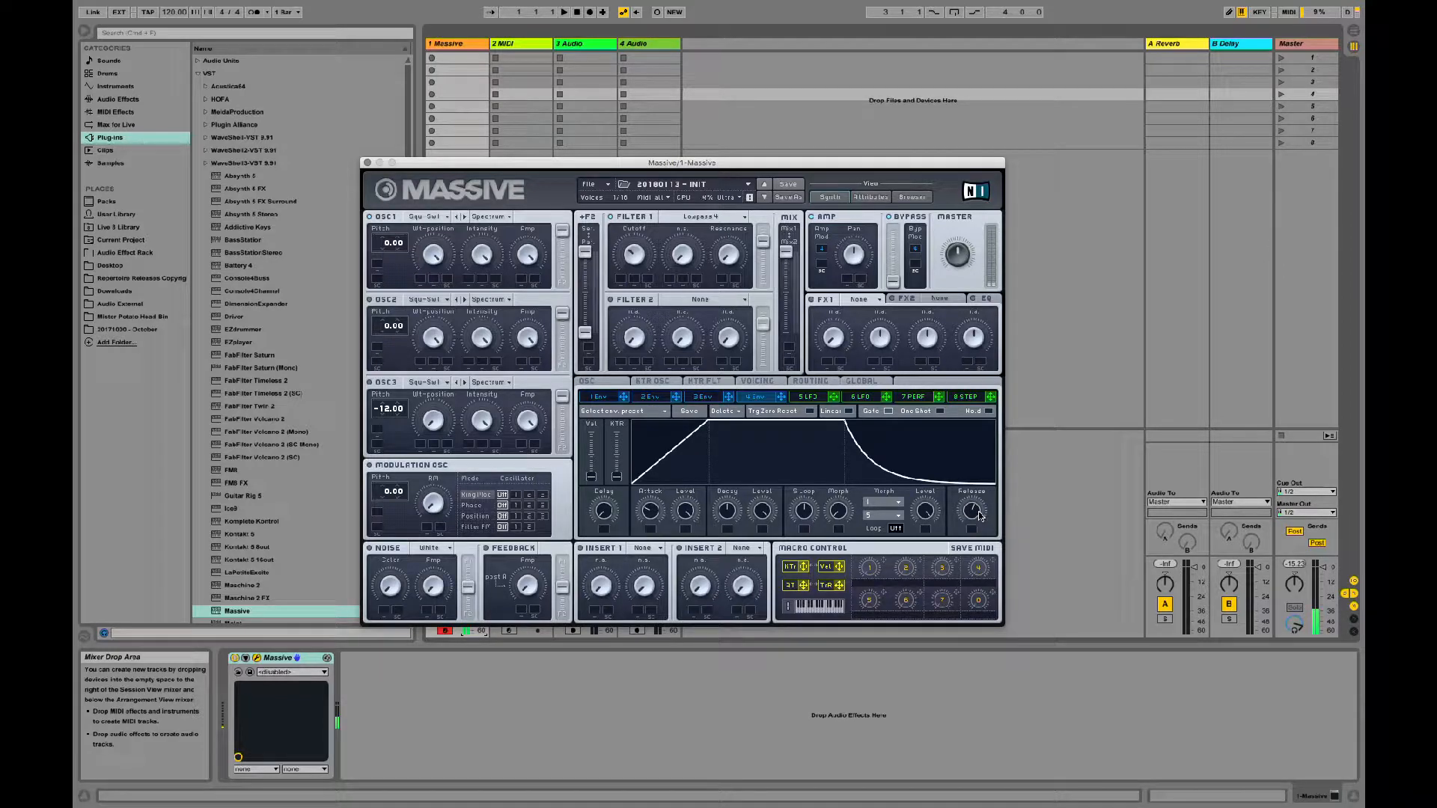
drag(979, 517, 981, 504)
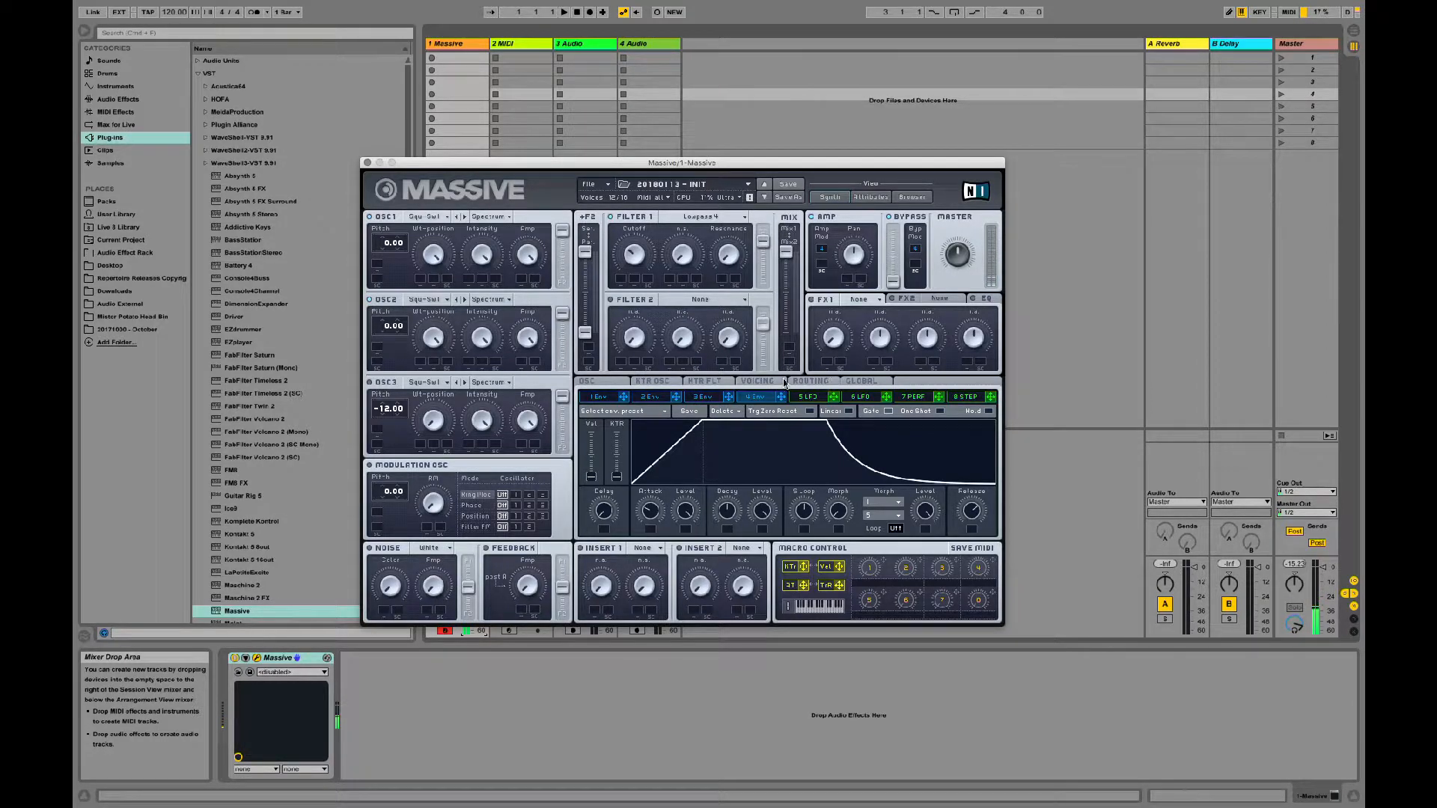
Step: Try the oscillator phases' Restart via Gate option on and off
click(756, 381)
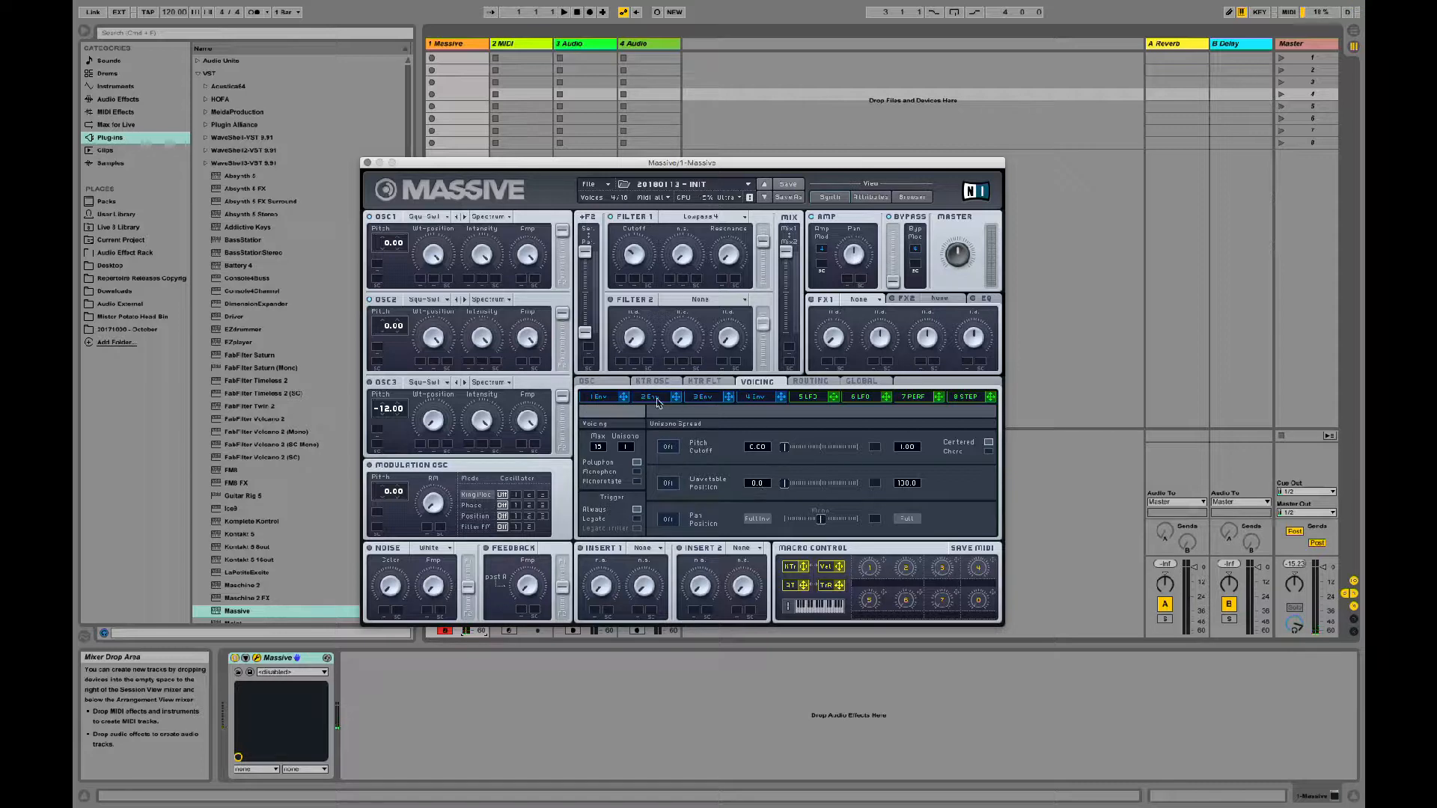
click(602, 382)
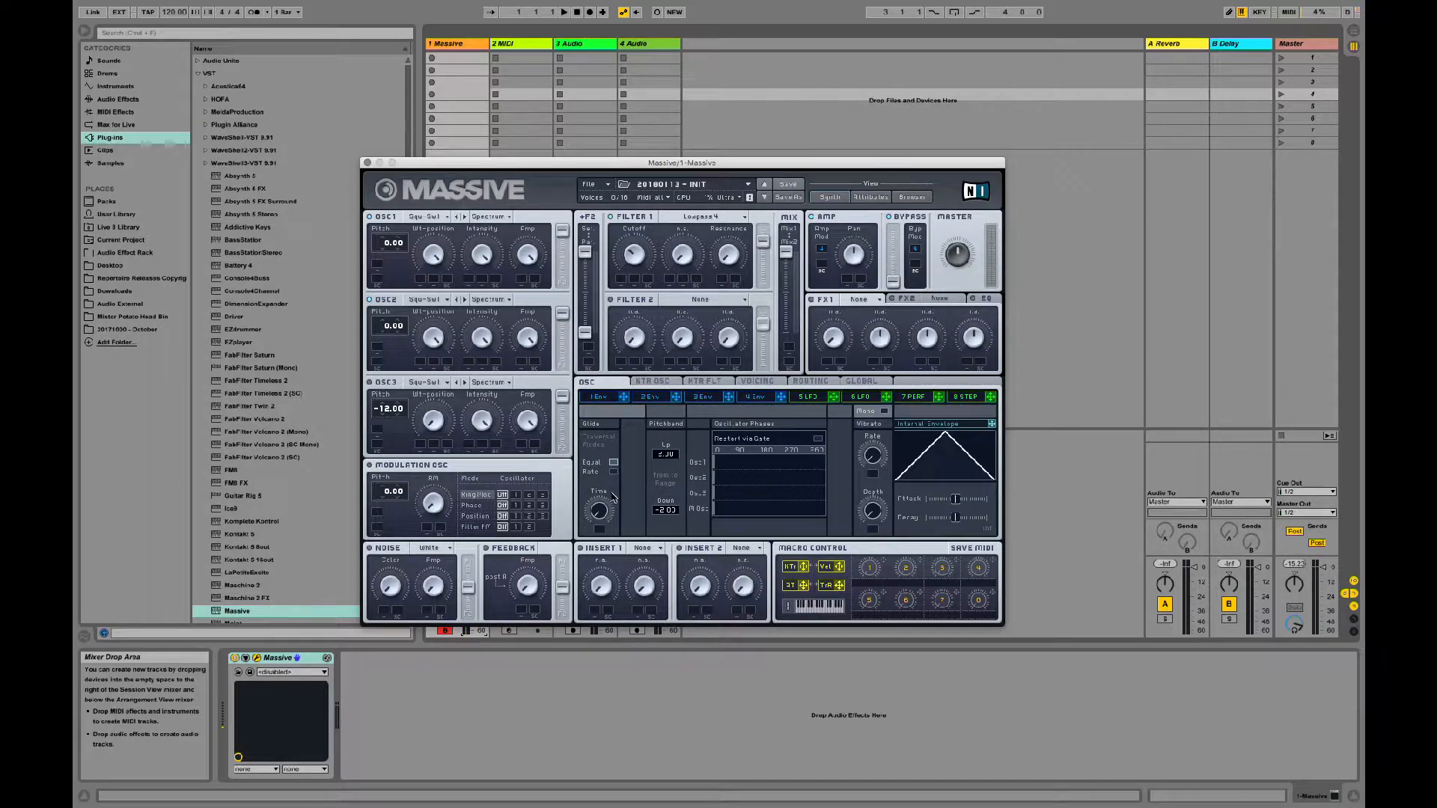
click(817, 440)
click(818, 440)
Step: Detune OSC1's pitch to -0.02 and OSC2's pitch to 0.02
drag(398, 326, 400, 324)
drag(401, 245, 401, 247)
drag(401, 326, 402, 331)
drag(399, 247, 401, 251)
Step: Move the plug-in window clear of the mixer and turn the Massive track's volume down further
drag(551, 163, 753, 138)
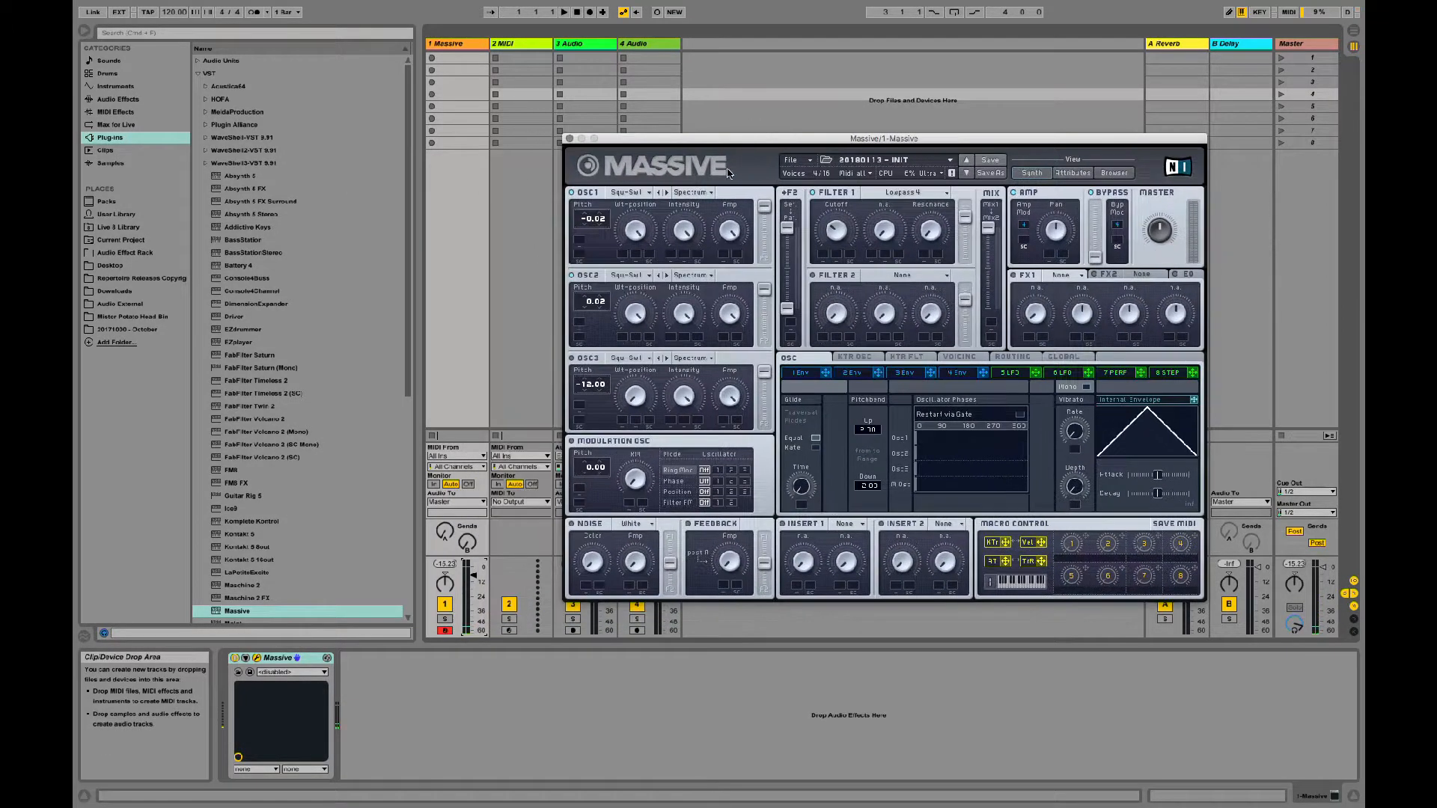
drag(473, 575, 473, 581)
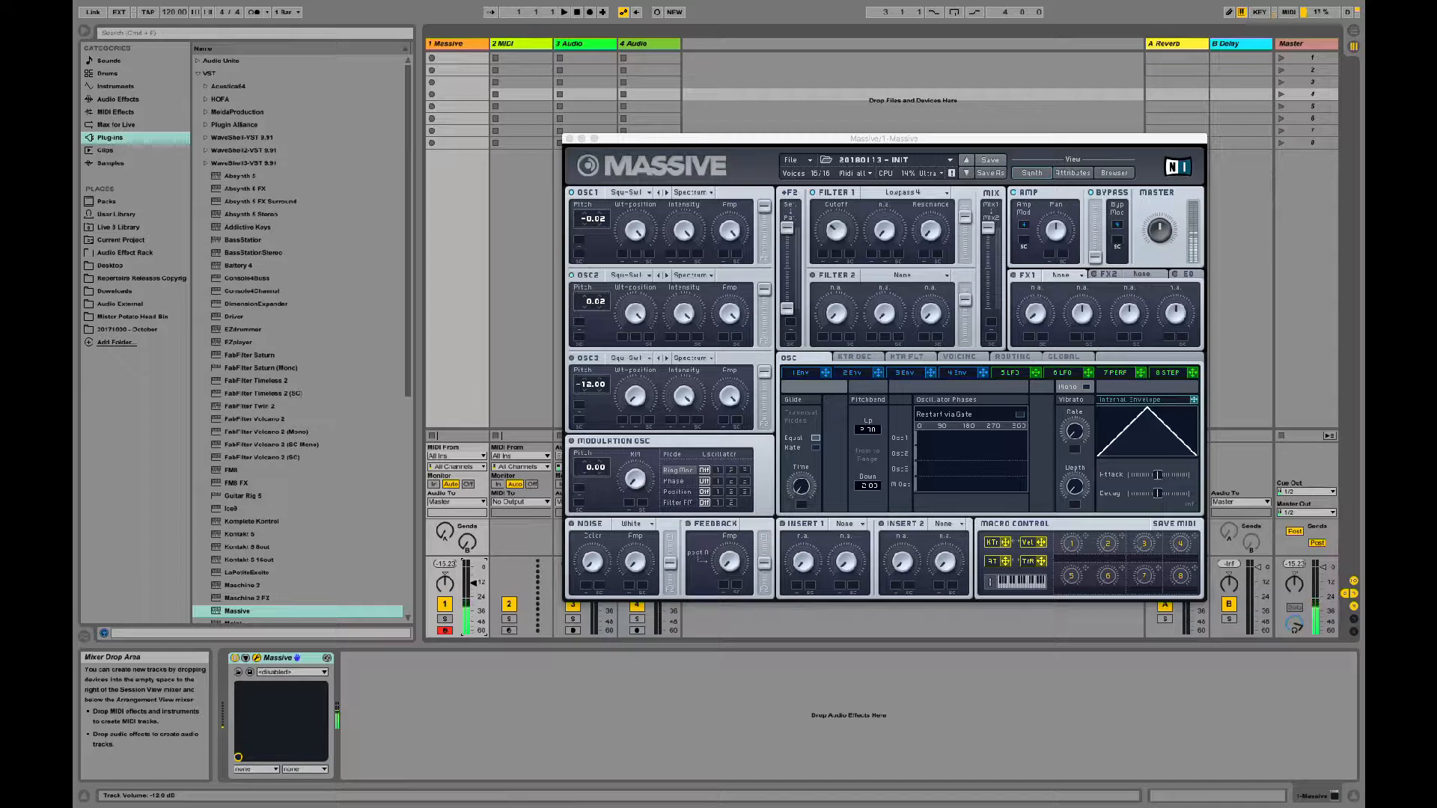
drag(473, 582, 475, 587)
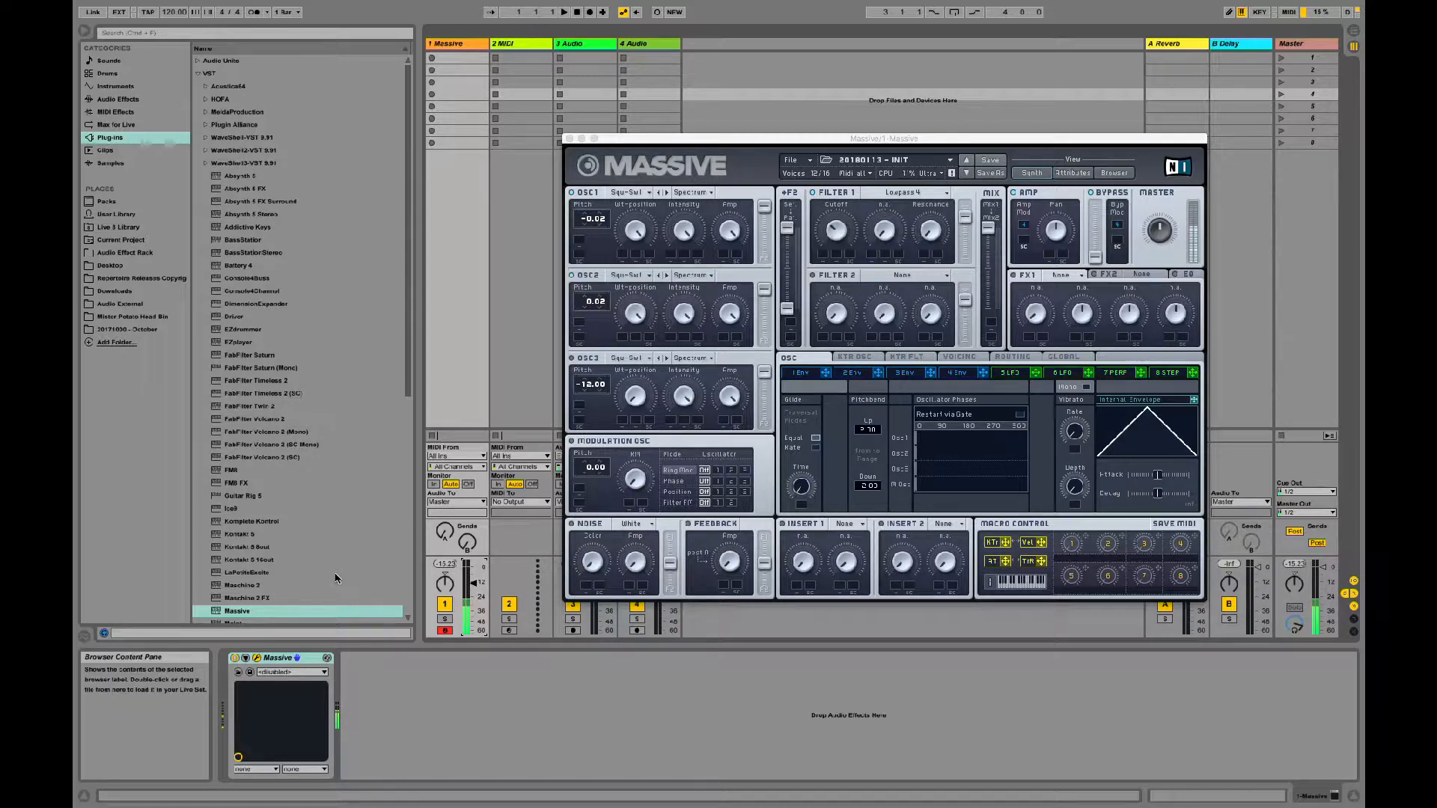
drag(473, 583, 473, 576)
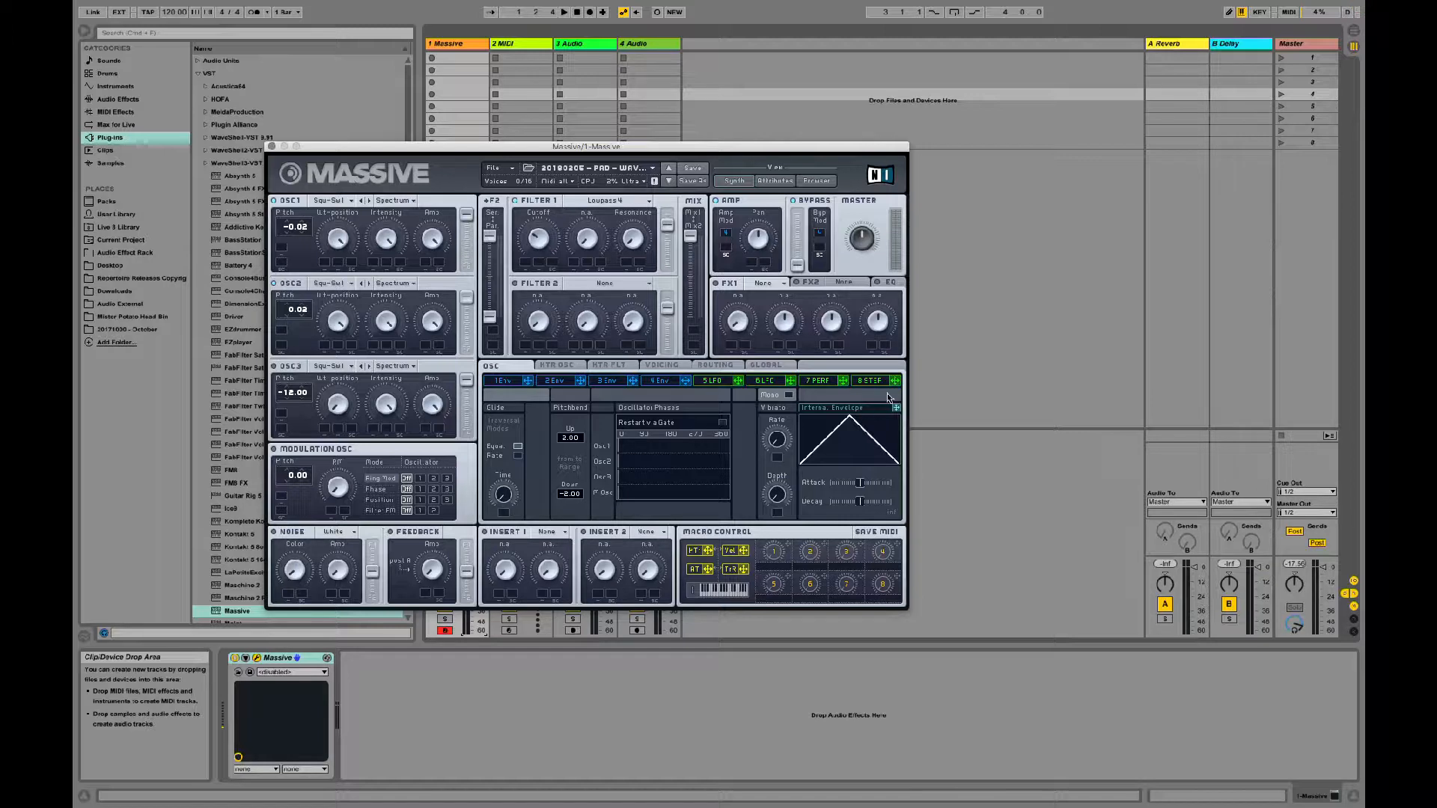
Step: Reposition the plug-in window and load the 20180113 - INIT sound again
drag(896, 408, 521, 260)
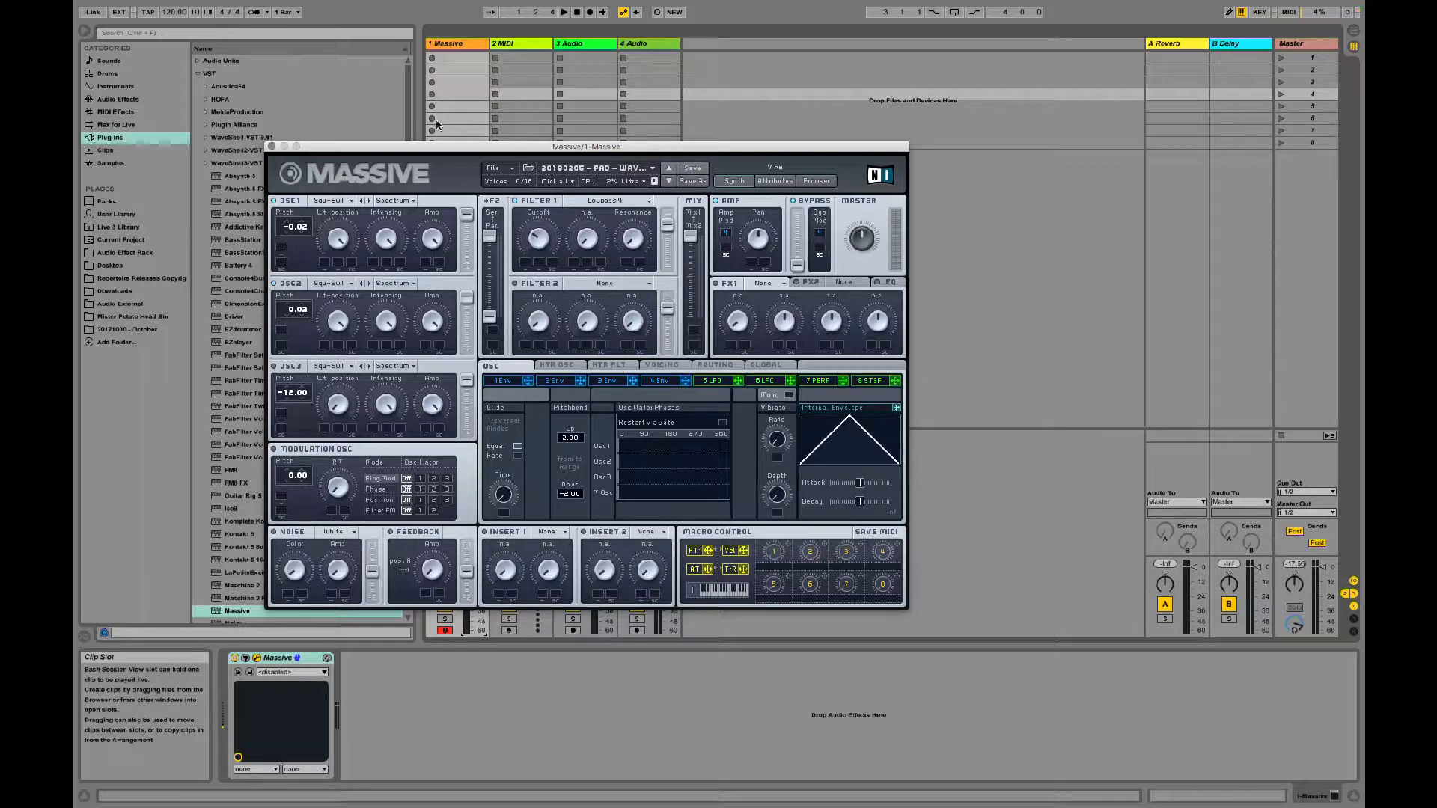
drag(422, 149, 565, 153)
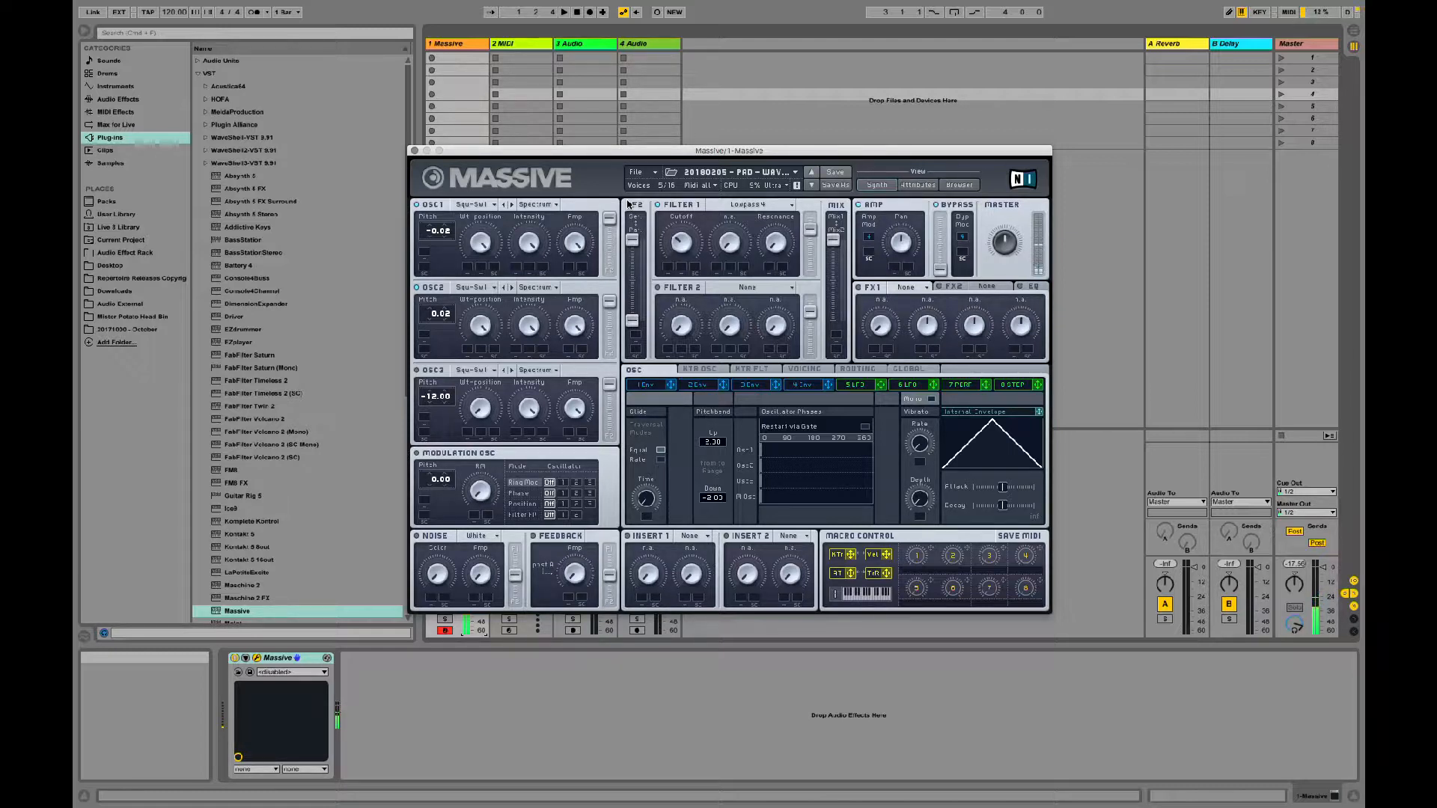
click(656, 175)
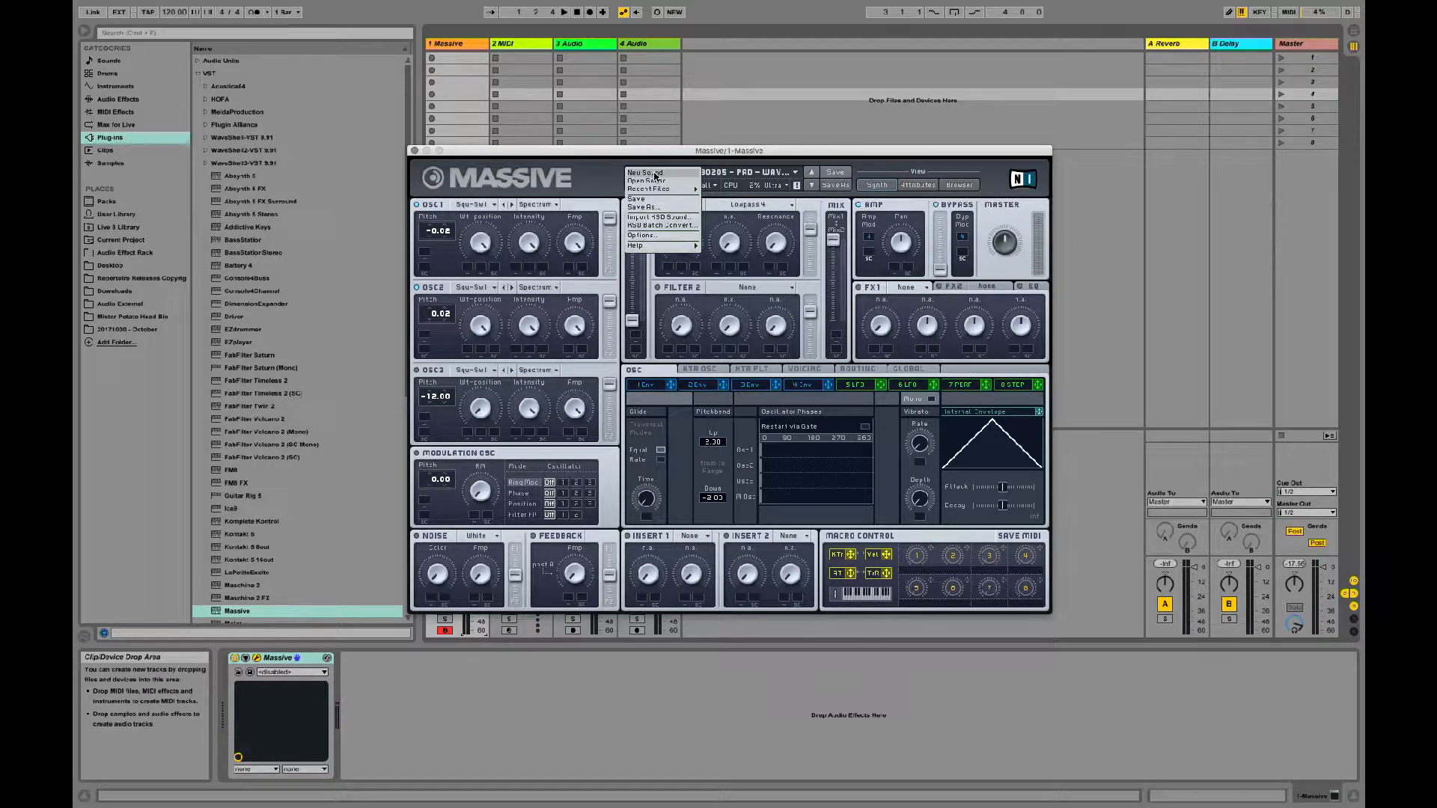
click(655, 175)
click(724, 204)
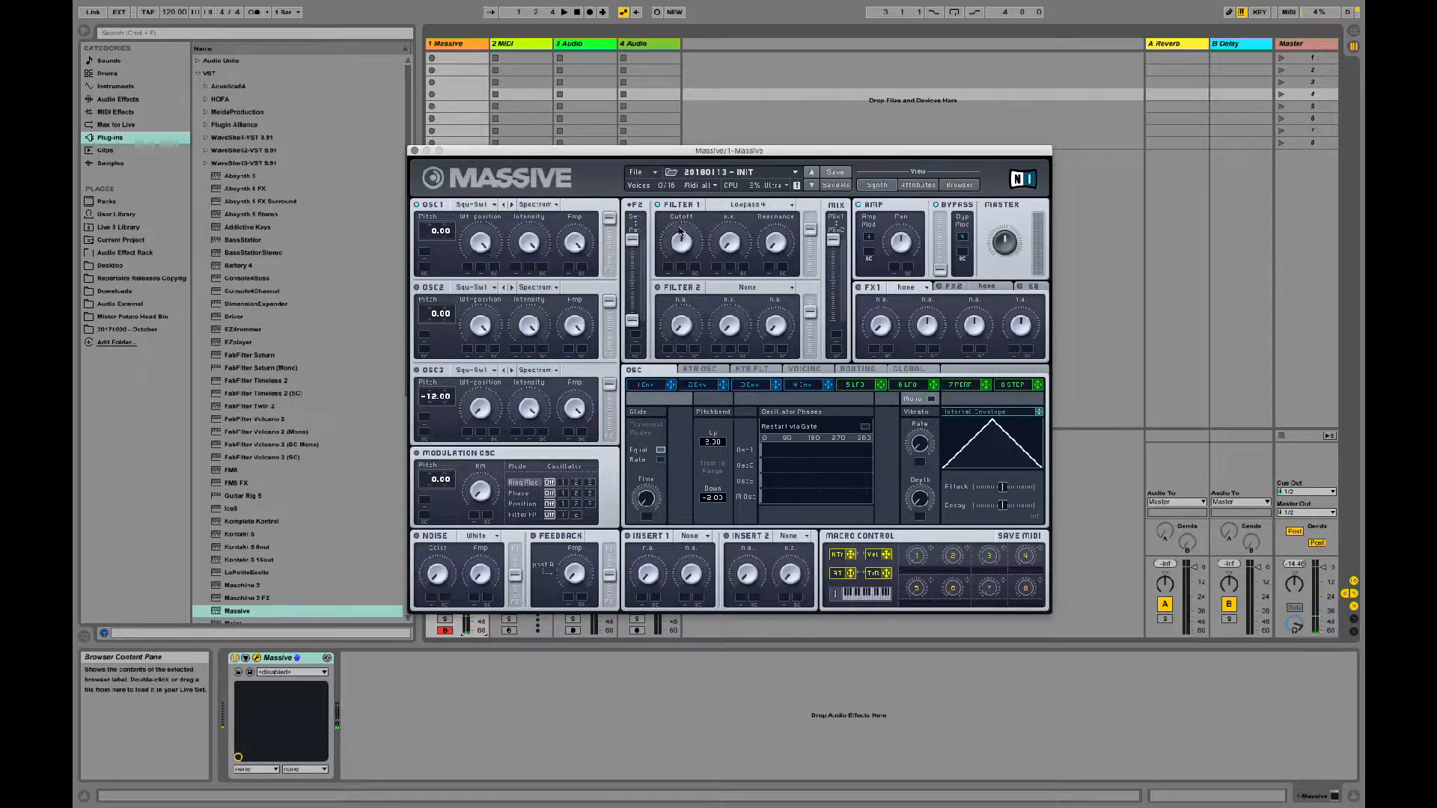
Step: Lower Filter 1's cutoff and assign 5 LFO to modulate it by a small amount
drag(682, 247, 678, 267)
click(792, 387)
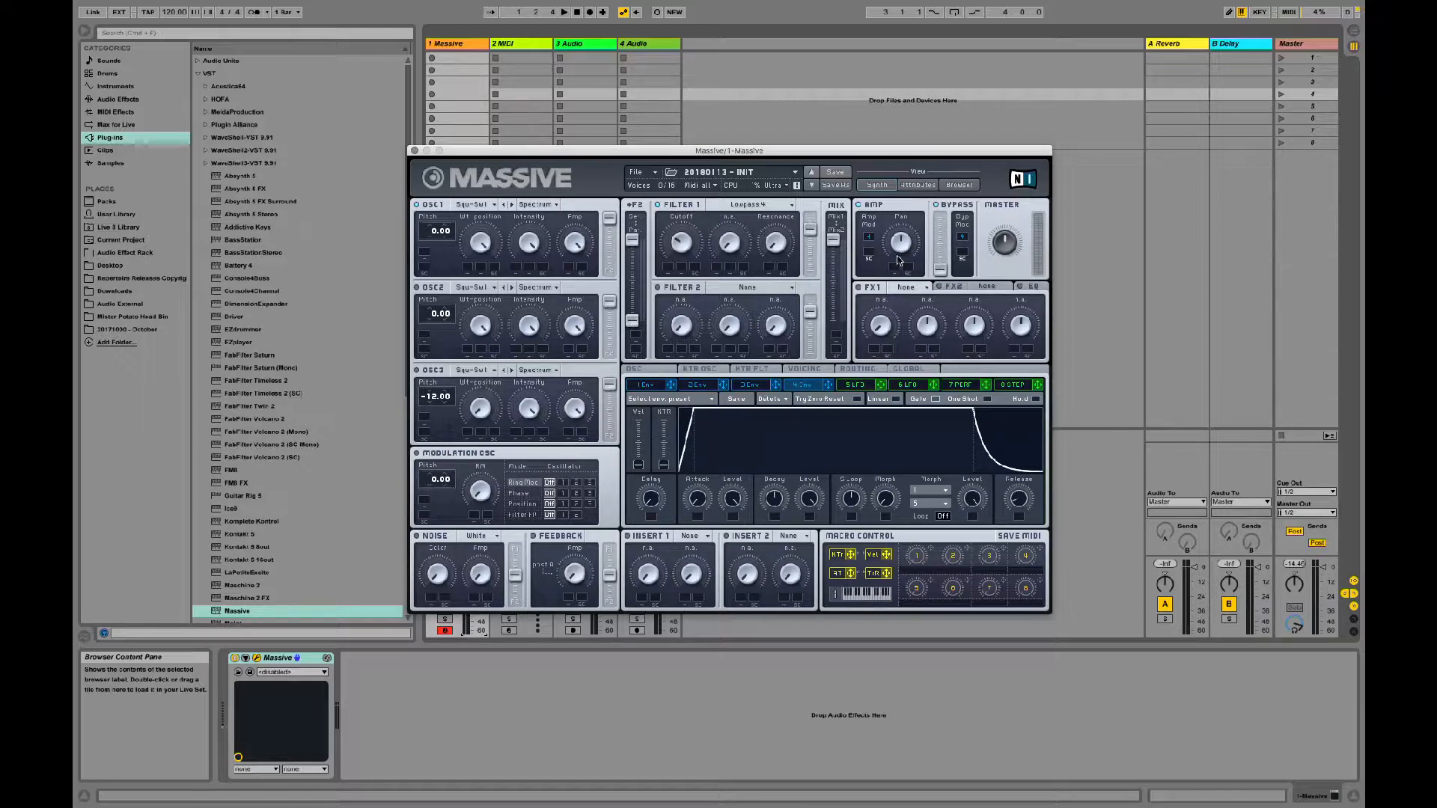
click(750, 387)
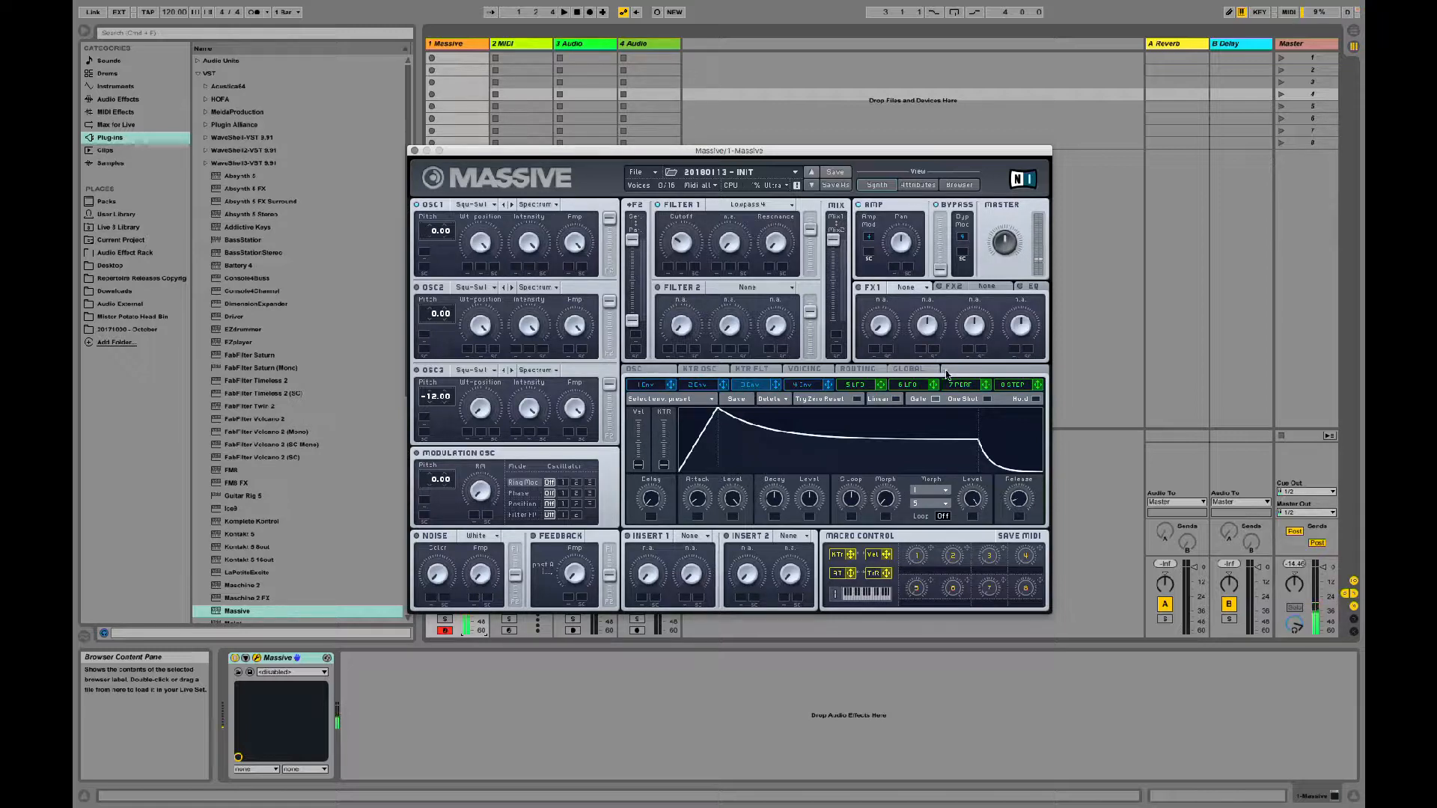
click(856, 385)
drag(881, 384, 670, 265)
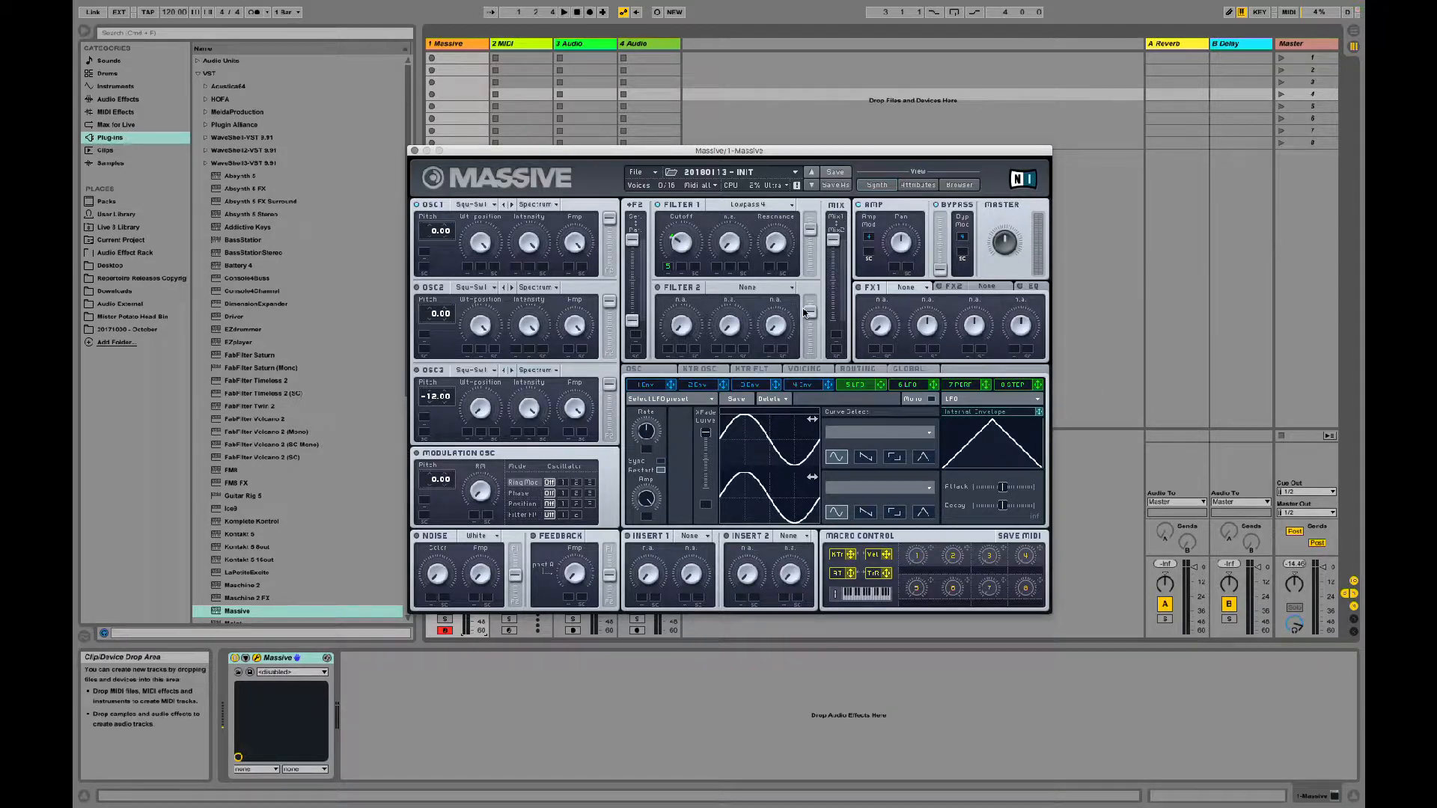
click(804, 385)
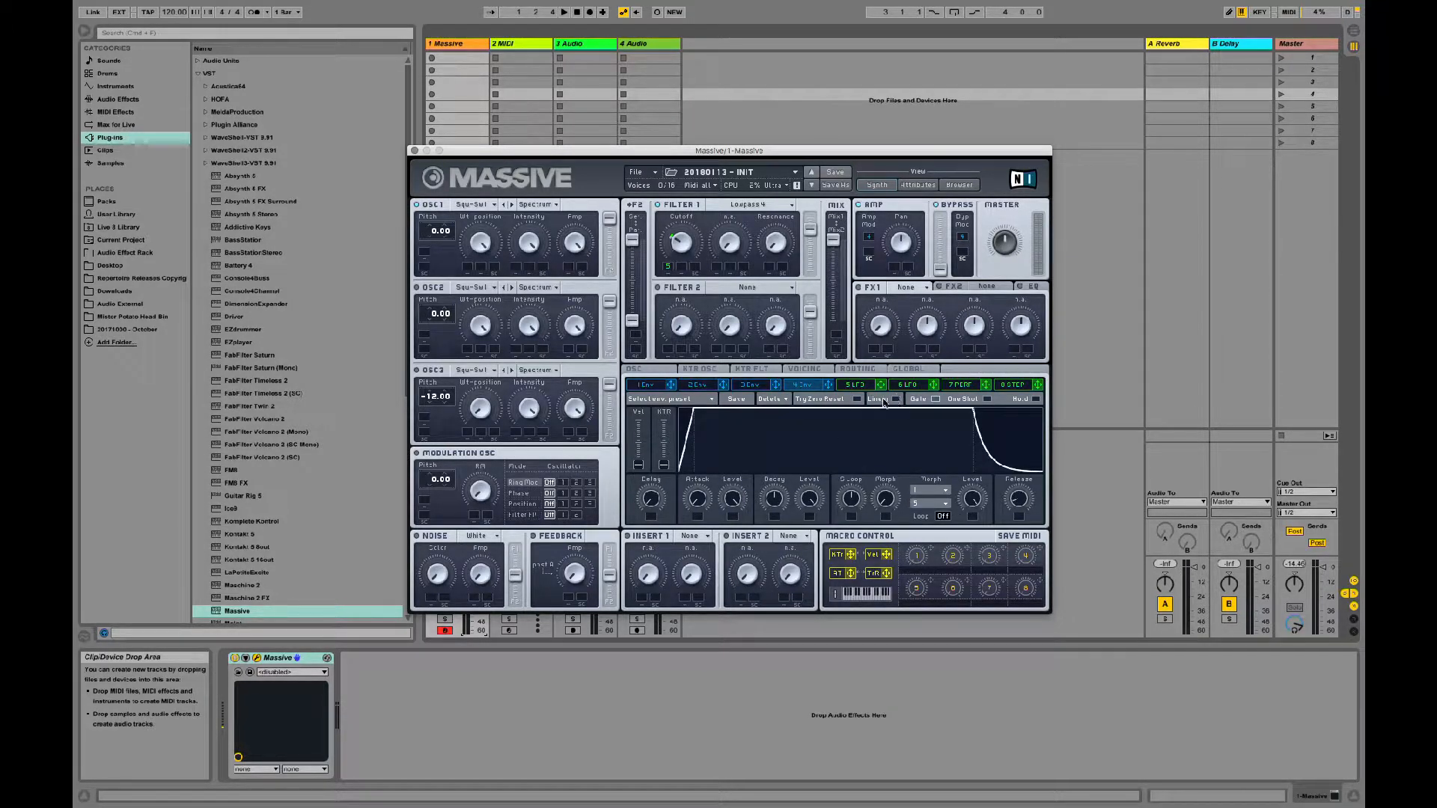
click(861, 387)
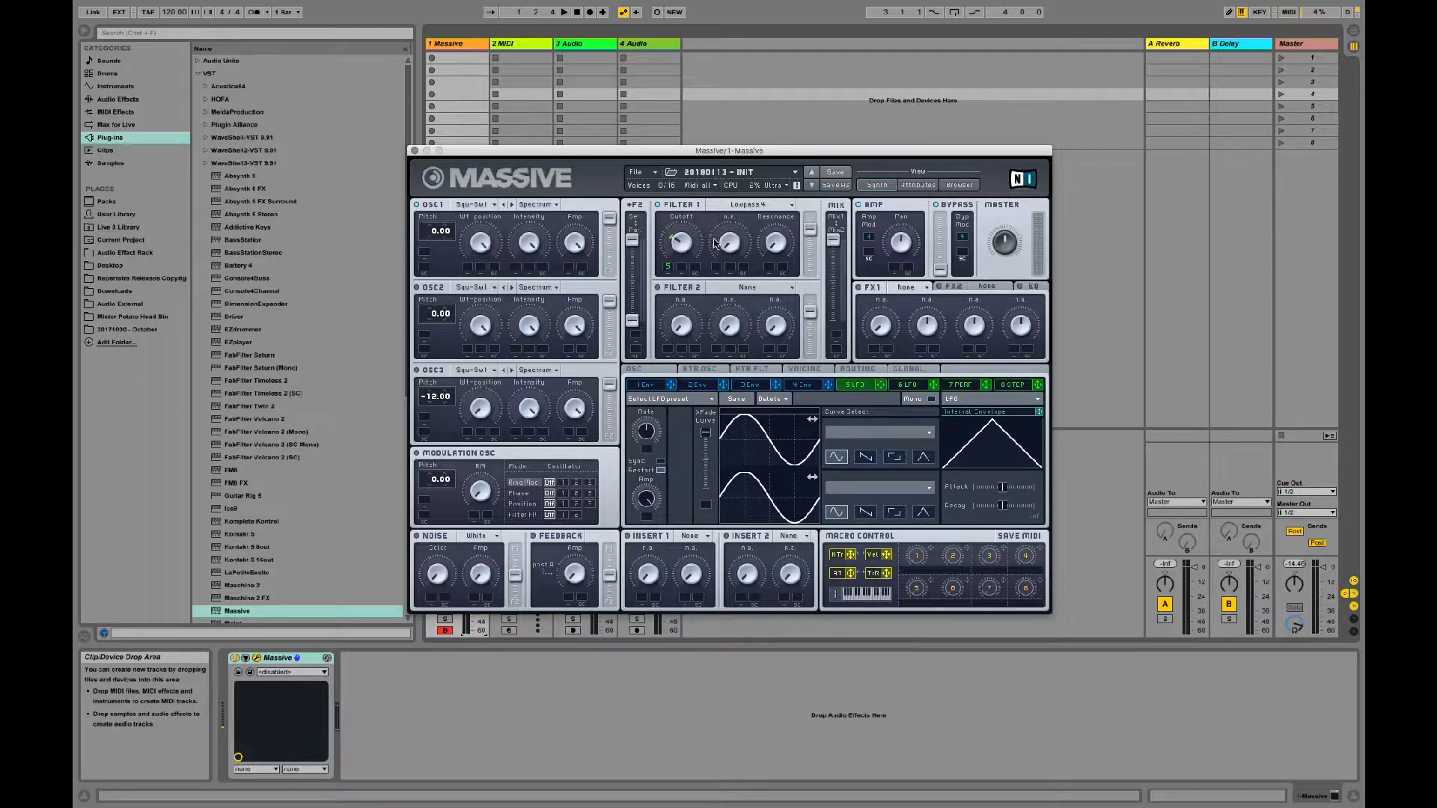
click(669, 271)
Step: Lengthen 4 Env's attack and assign 5 LFO's internal envelope to the LFO's Amp with minimal envelope attack
click(810, 386)
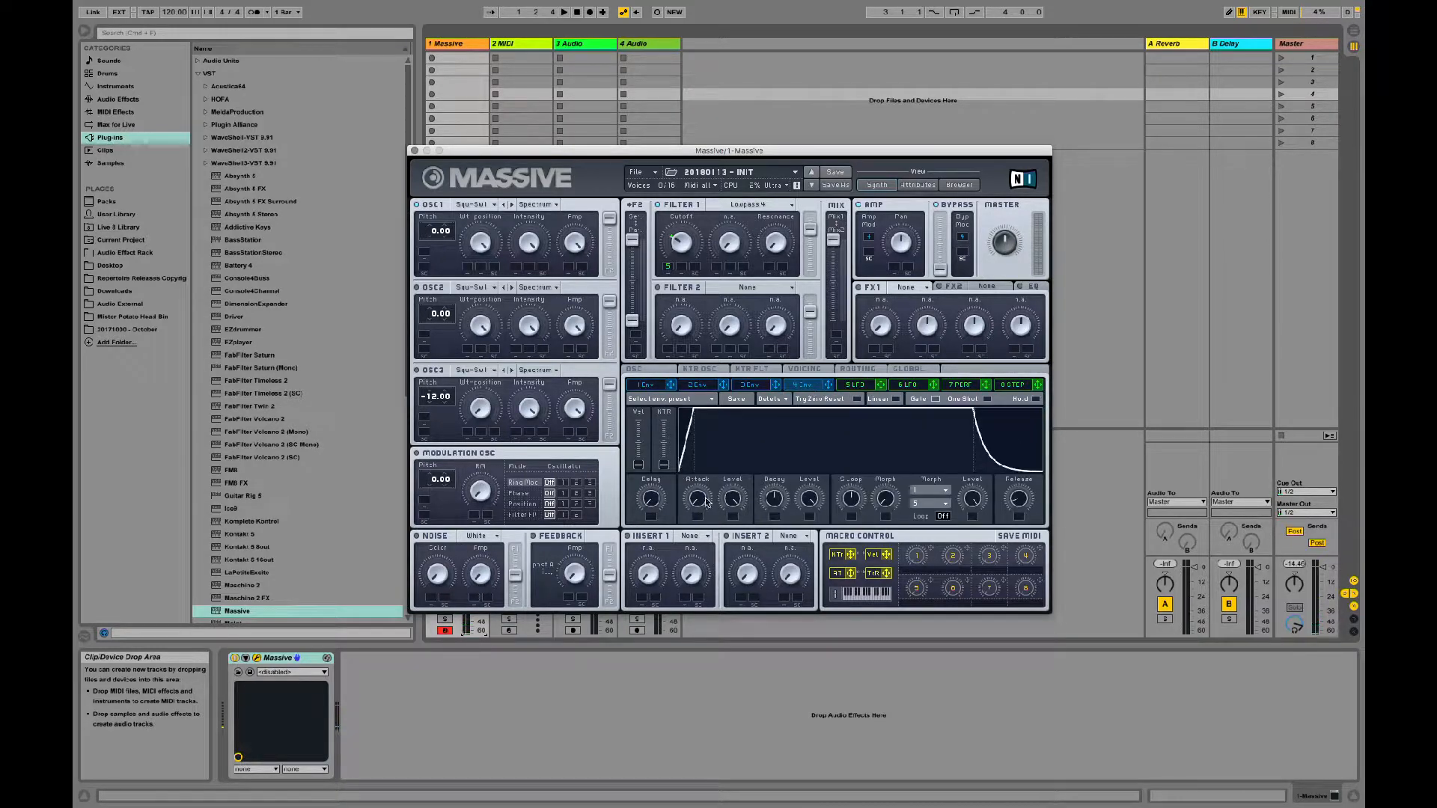
drag(700, 498, 709, 435)
click(853, 397)
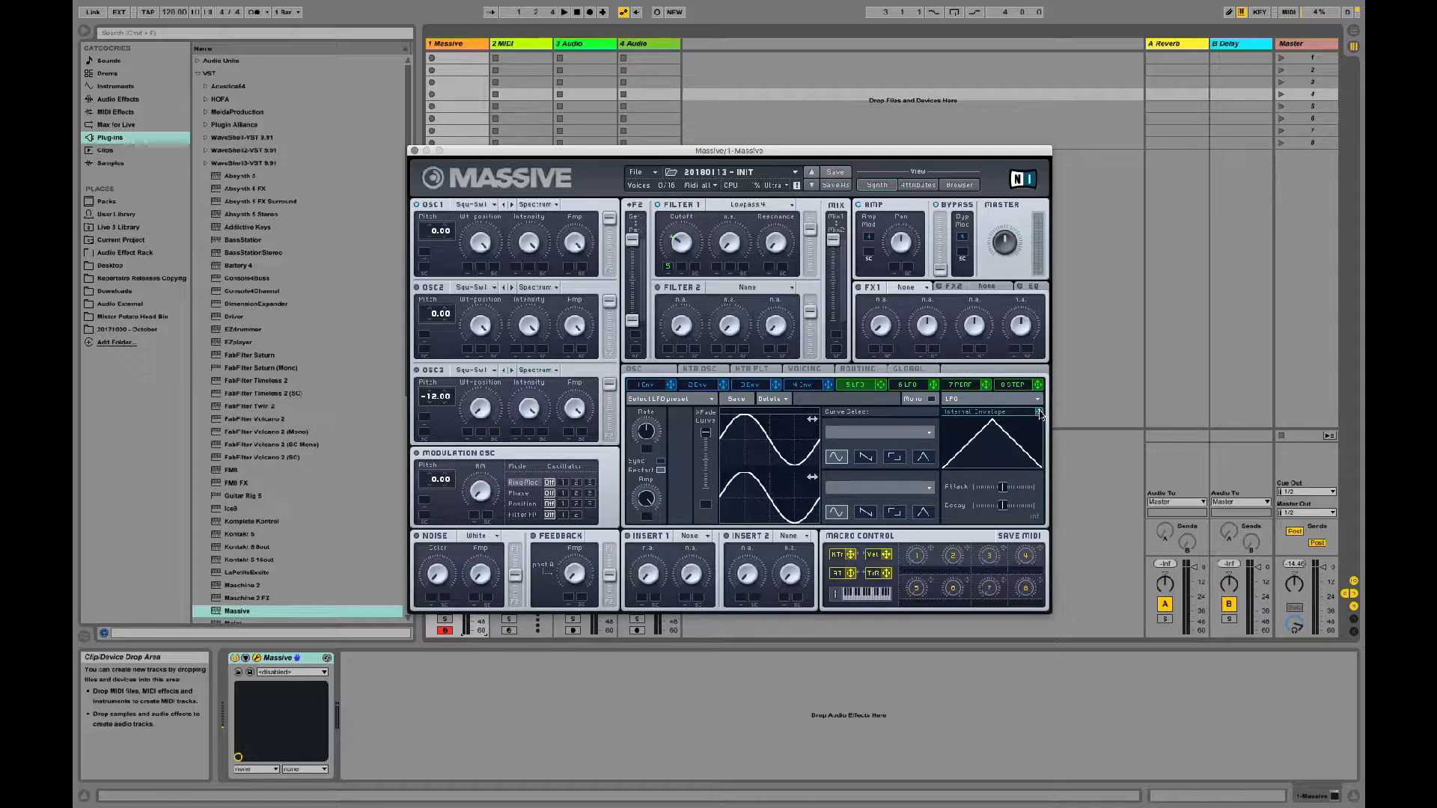
drag(1039, 412, 647, 518)
drag(1005, 490, 954, 491)
Step: Shorten 4 Env's attack again and set a fairly long attack on 5 LFO's internal envelope
click(801, 385)
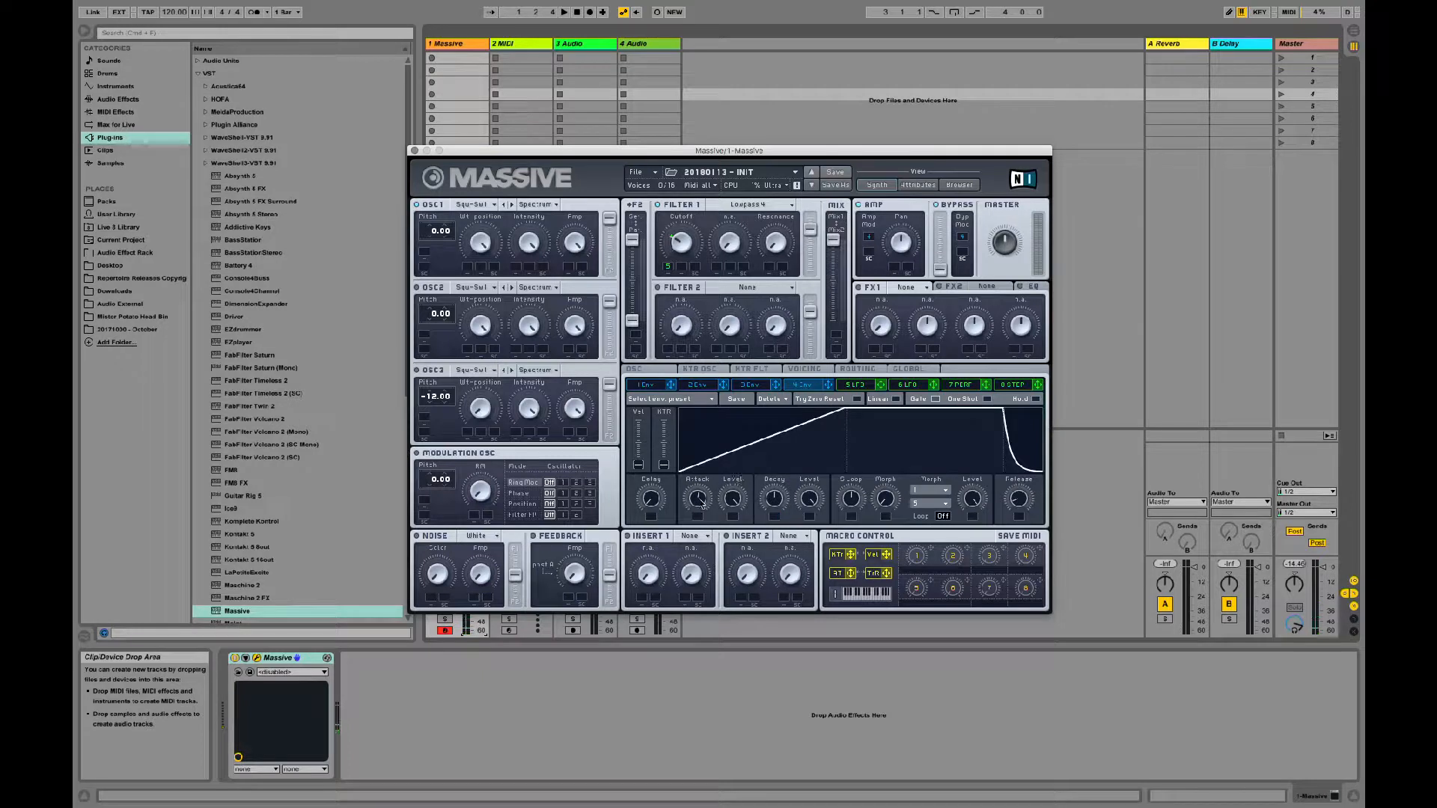
drag(702, 503, 708, 561)
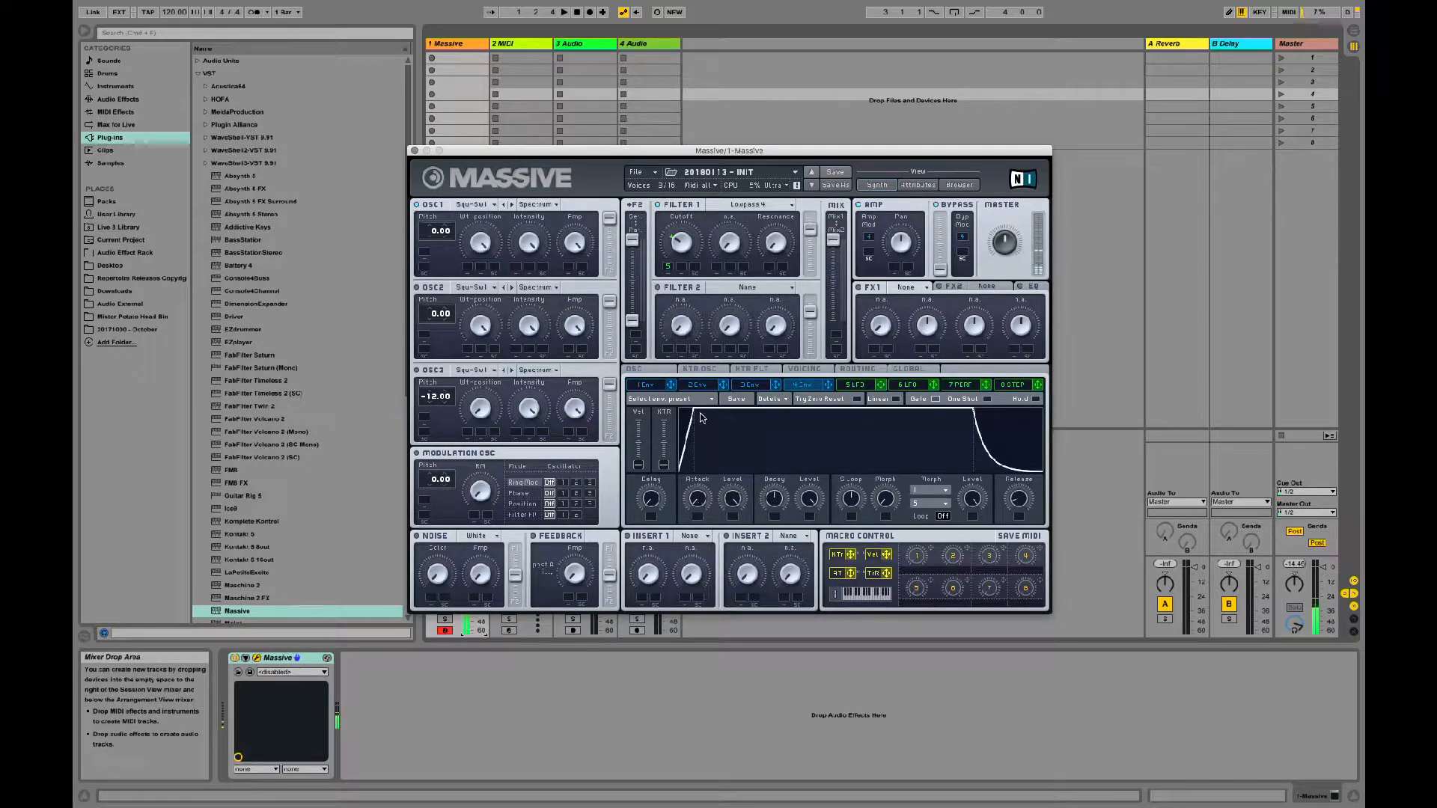
click(854, 389)
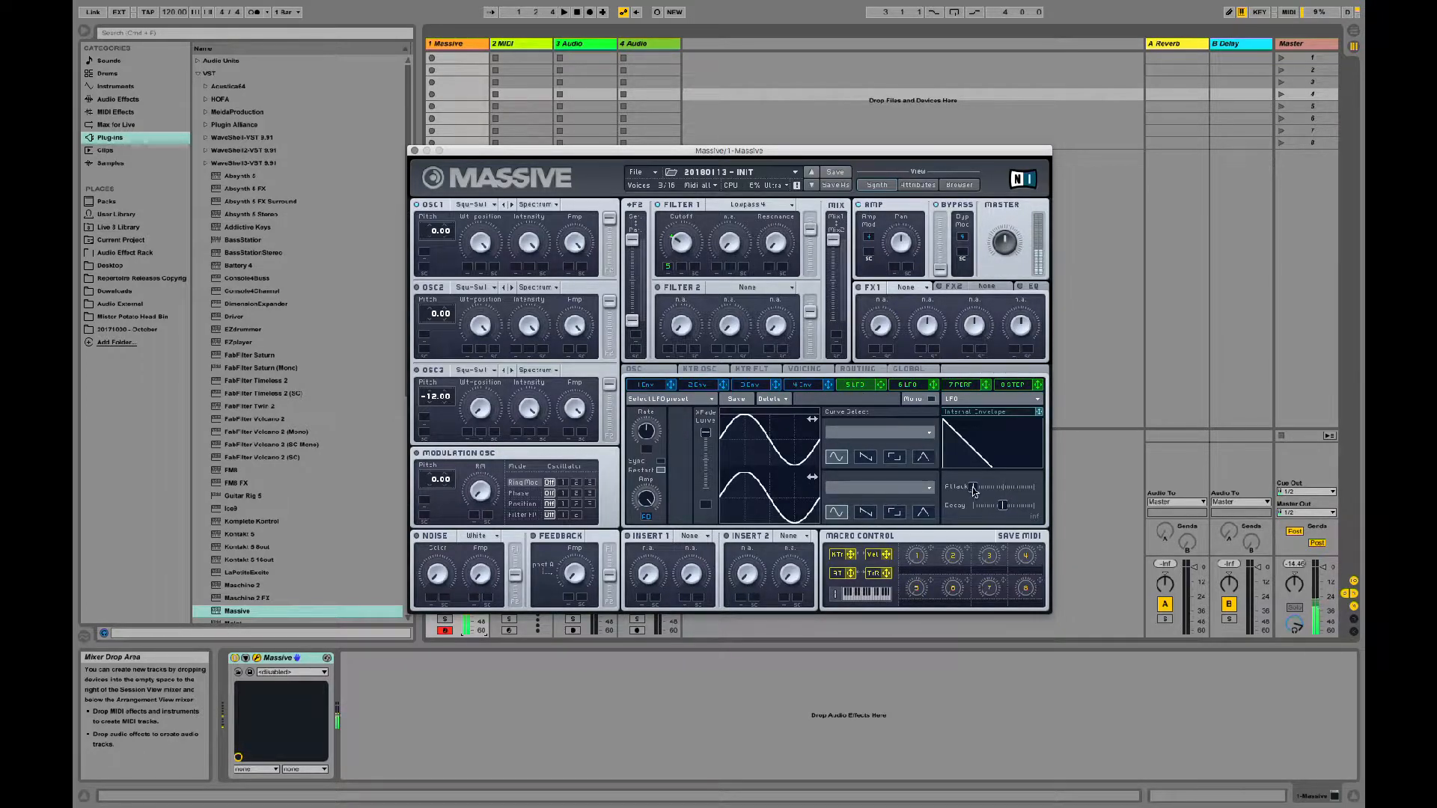
drag(973, 487, 1049, 487)
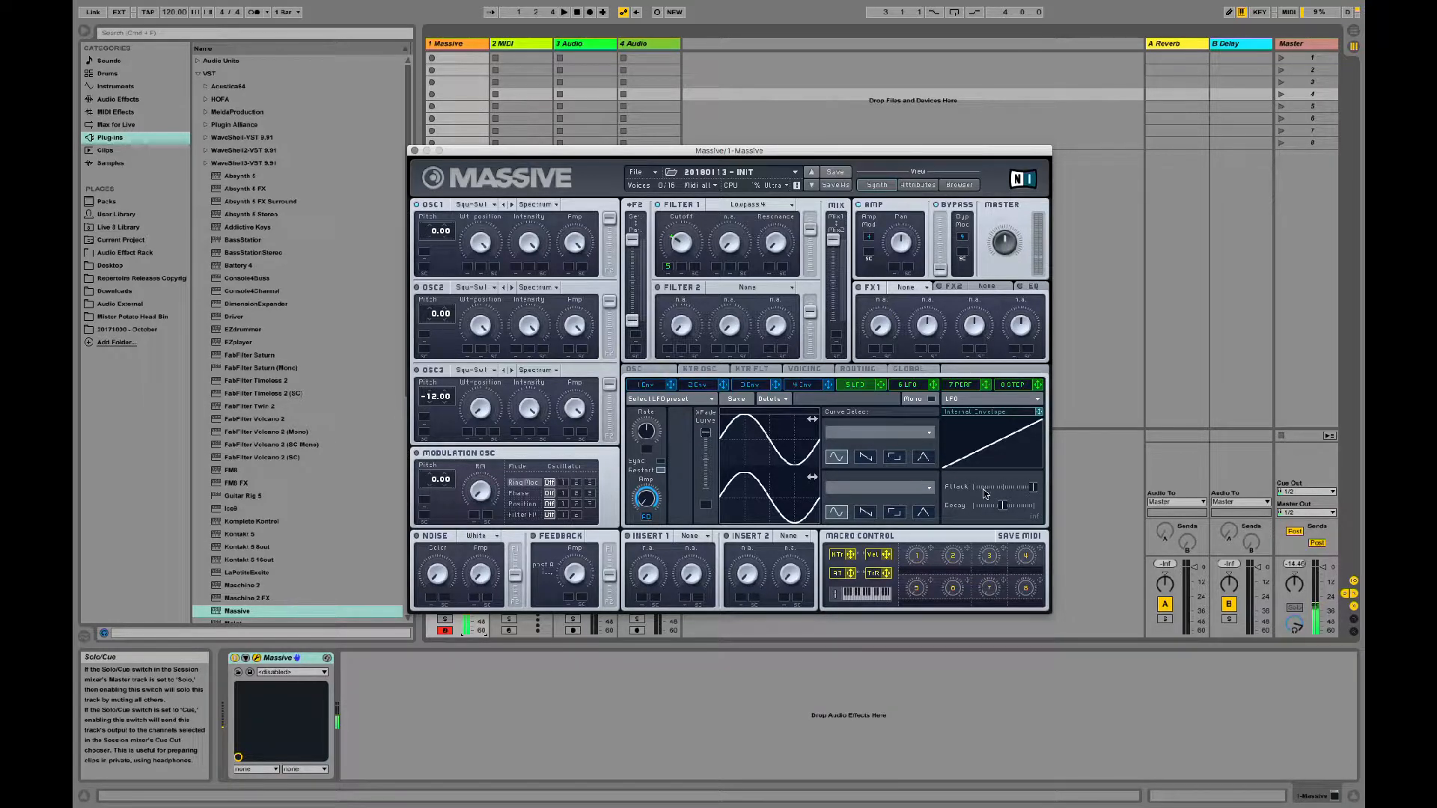
drag(1034, 488, 1016, 490)
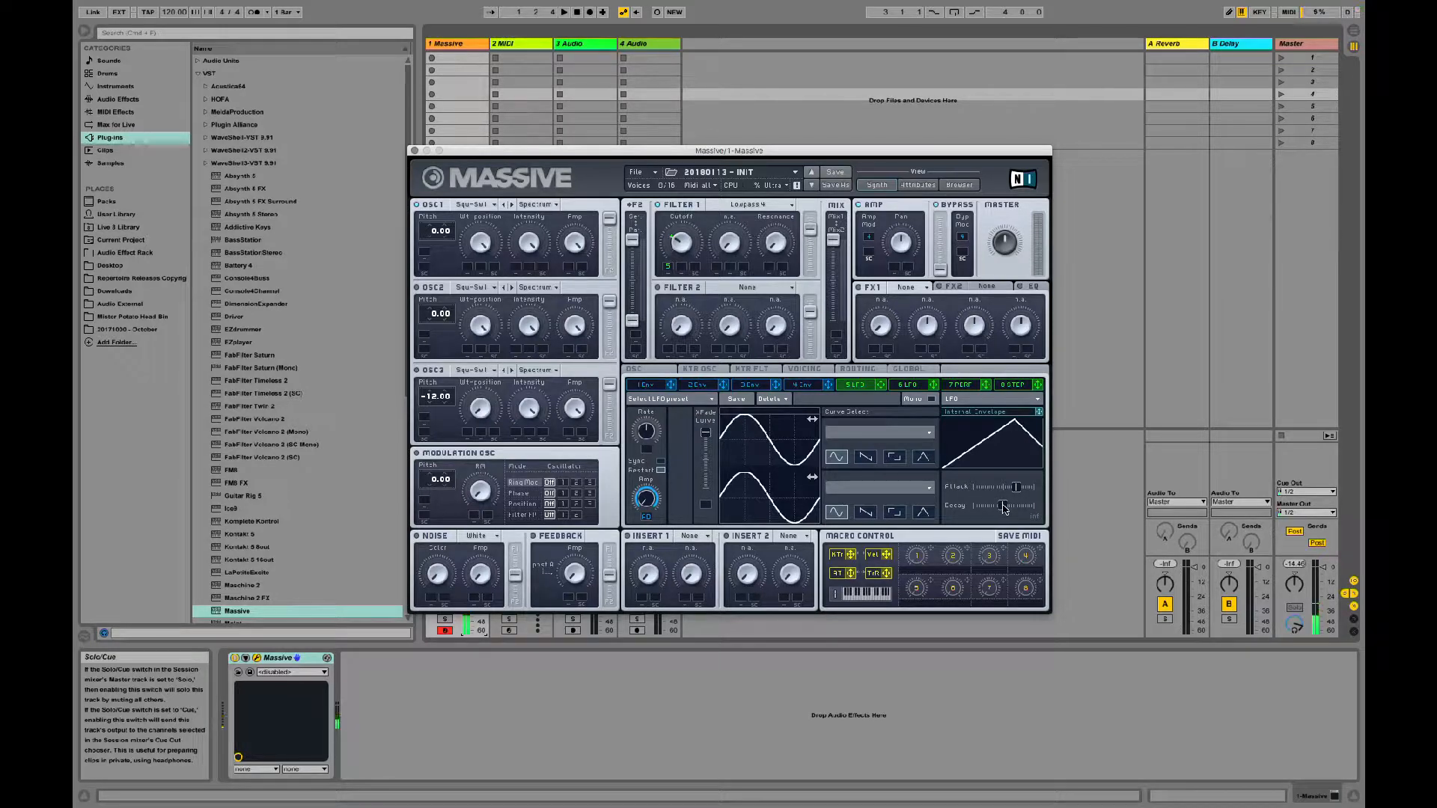
Step: Lengthen 4 Env's release and set the decay of 5 LFO's internal envelope to maximum
click(821, 387)
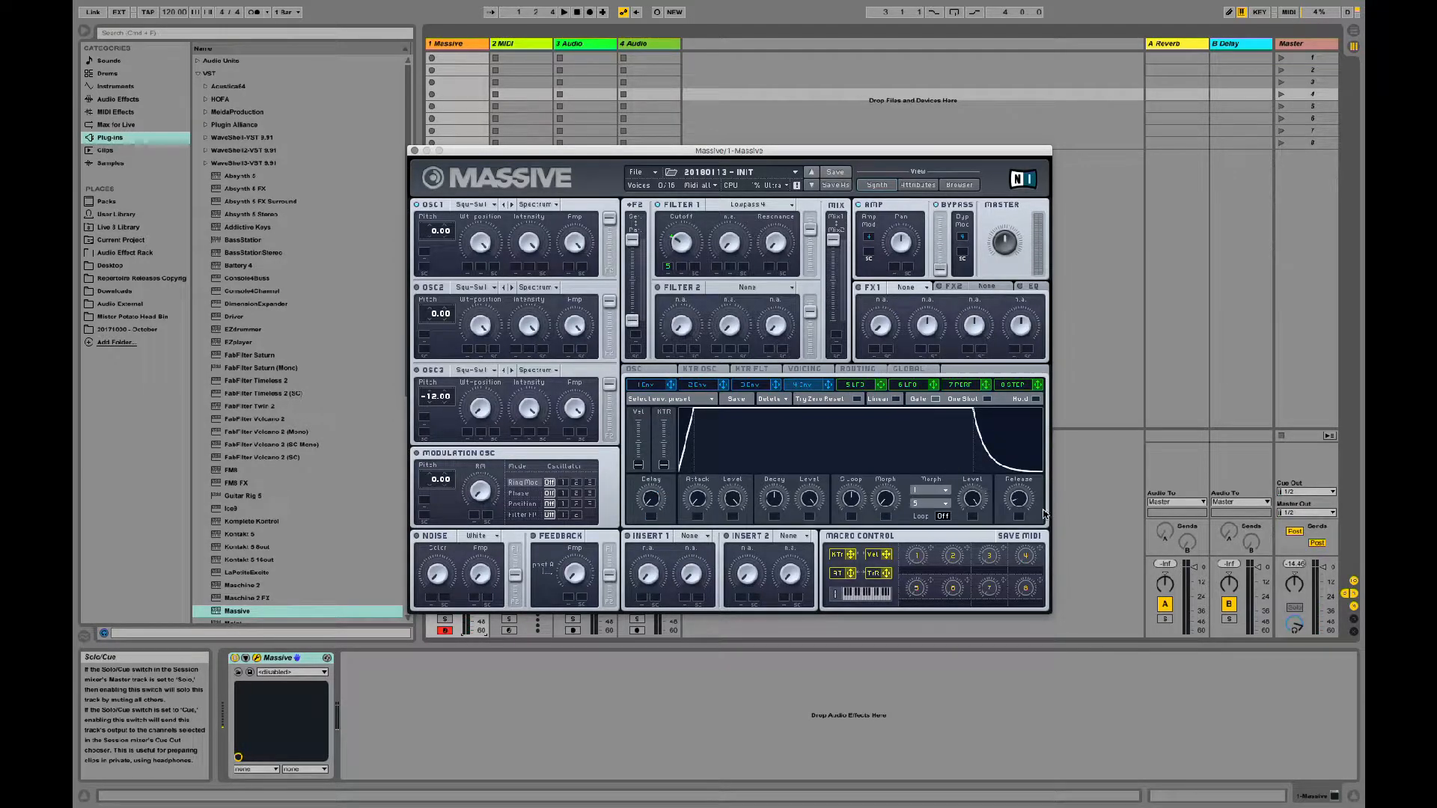
drag(1023, 498, 1029, 440)
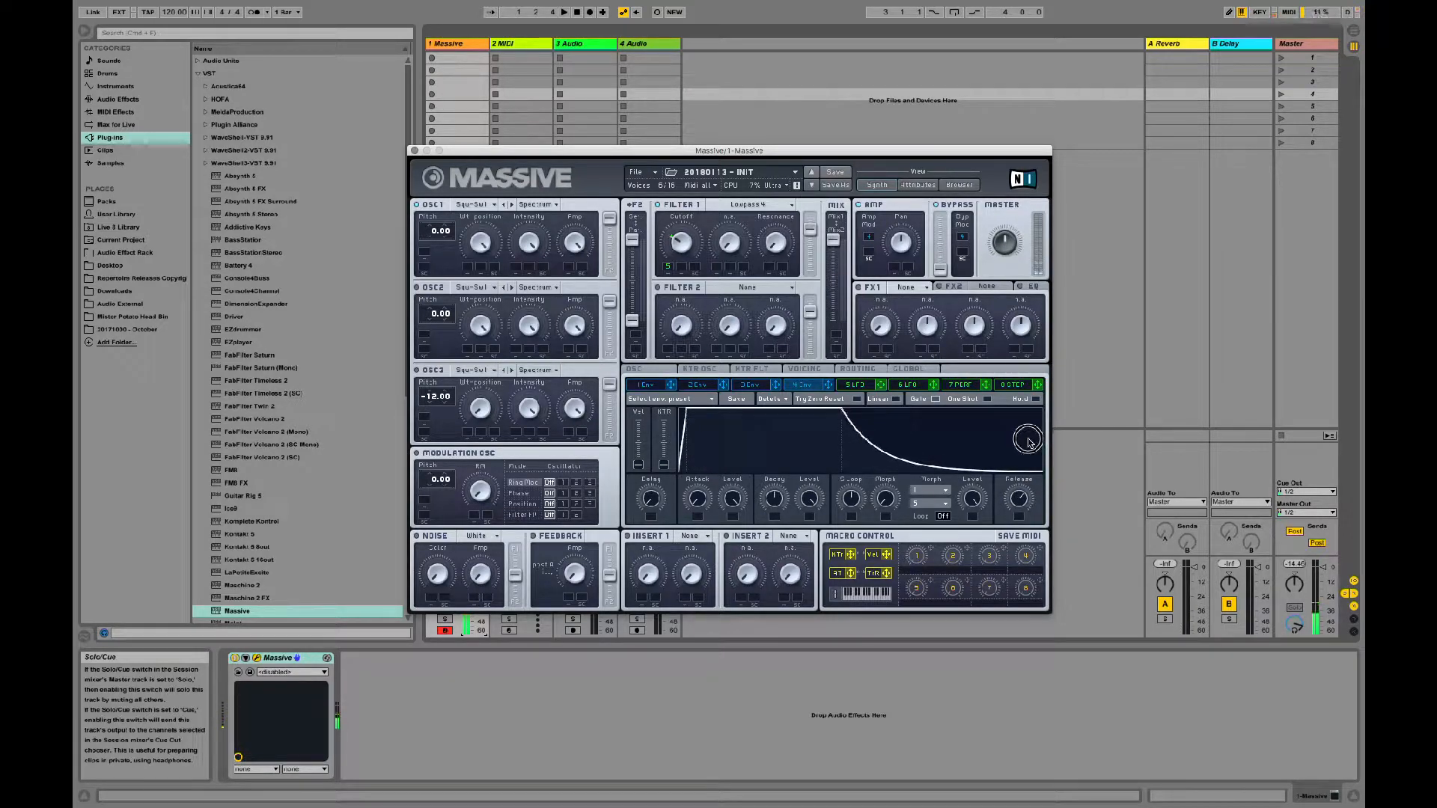
click(858, 385)
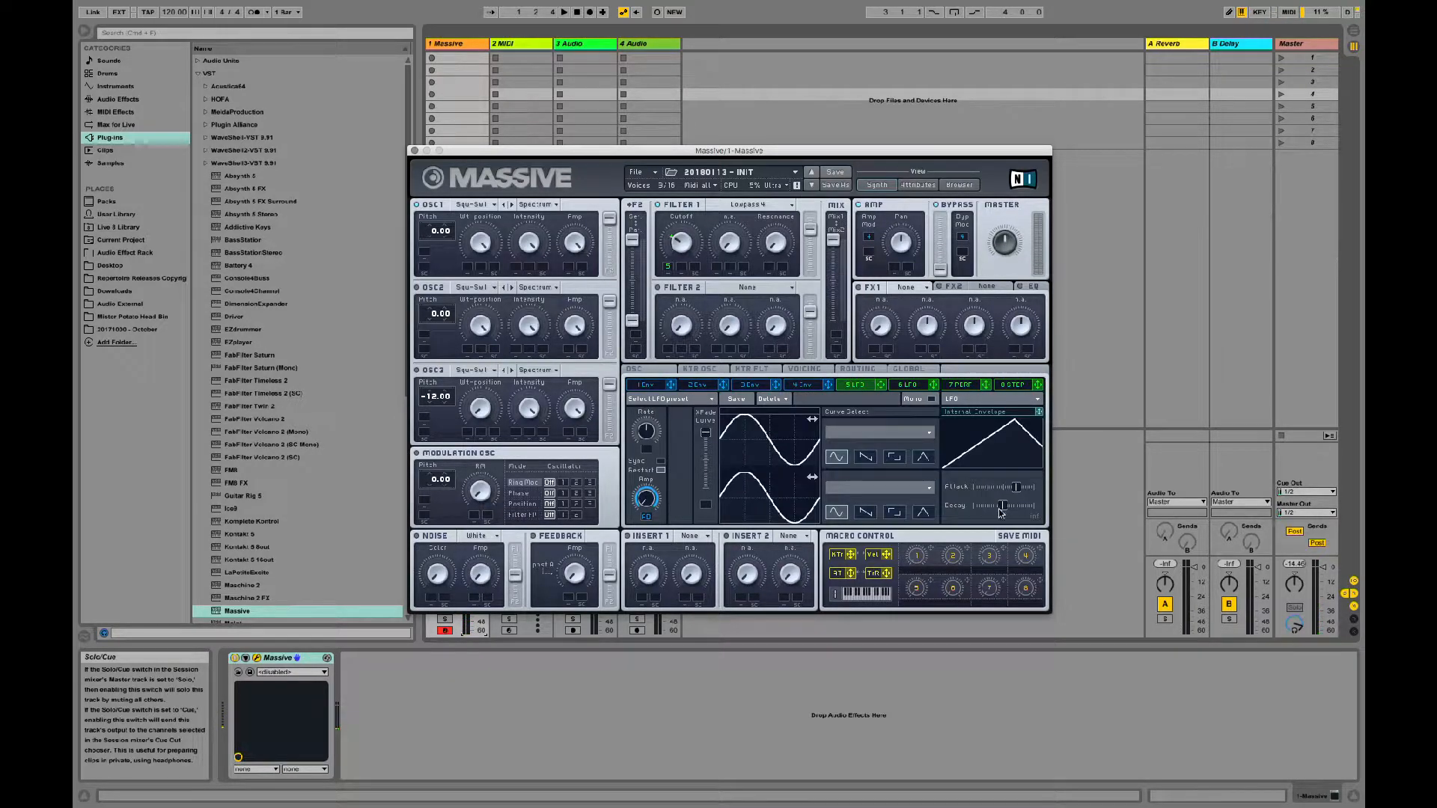
drag(1004, 509, 948, 506)
drag(973, 507, 1044, 497)
Step: Move the plug-in window clear of the mixer and adjust the Massive track's volume
drag(529, 152, 641, 149)
click(473, 580)
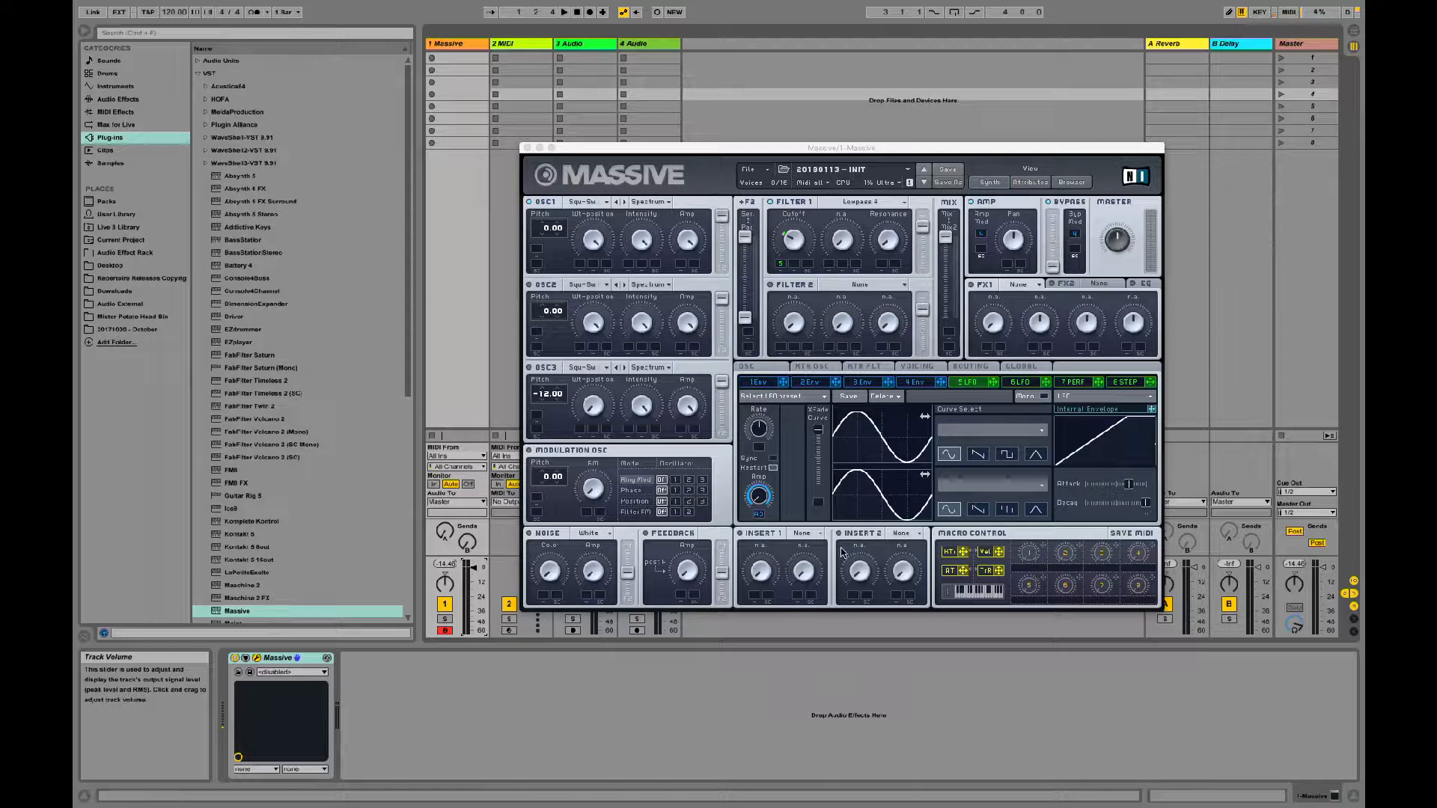
click(995, 152)
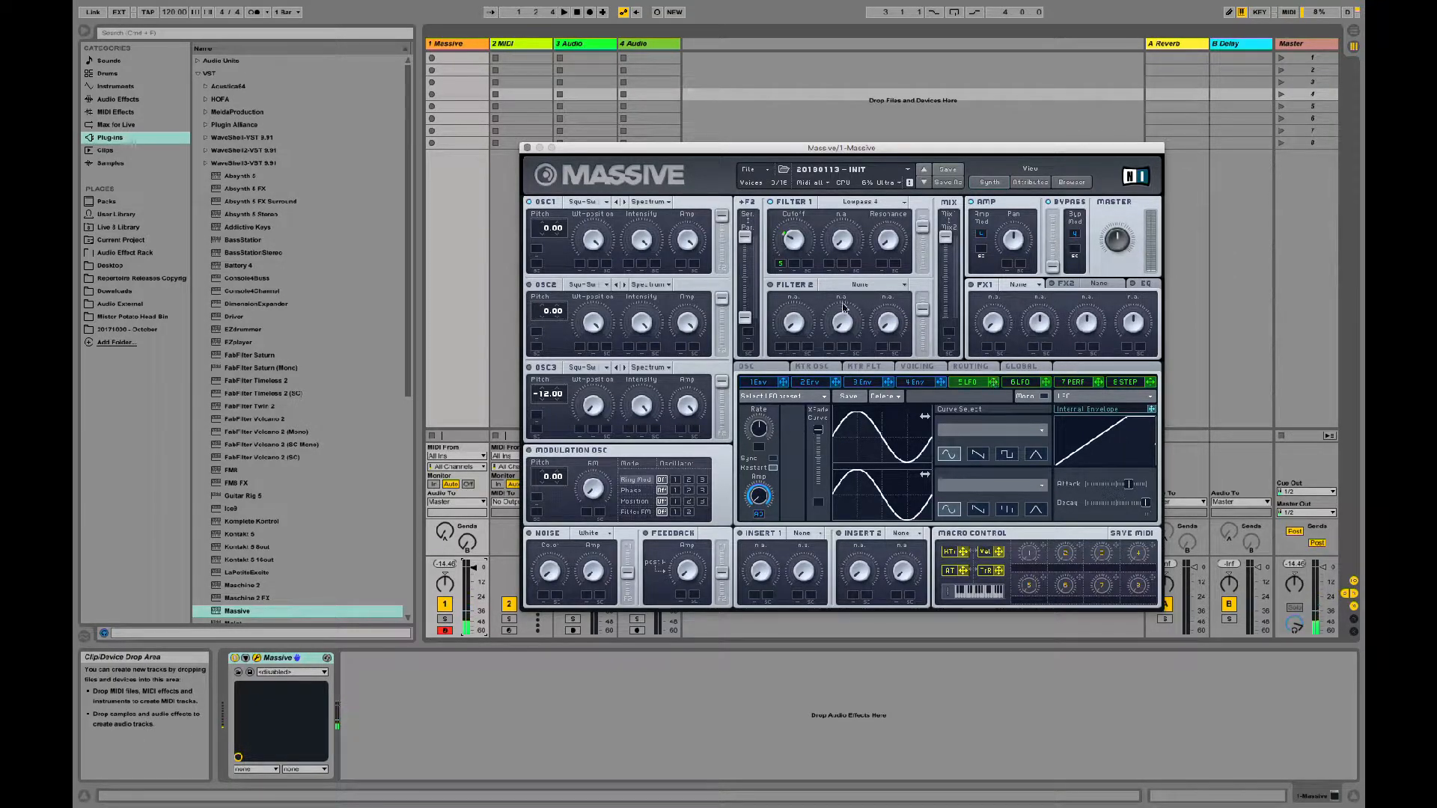
Step: Increase 5 LFO's modulation of Filter 1's cutoff and shorten its internal envelope's decay to a medium length
drag(781, 263, 785, 251)
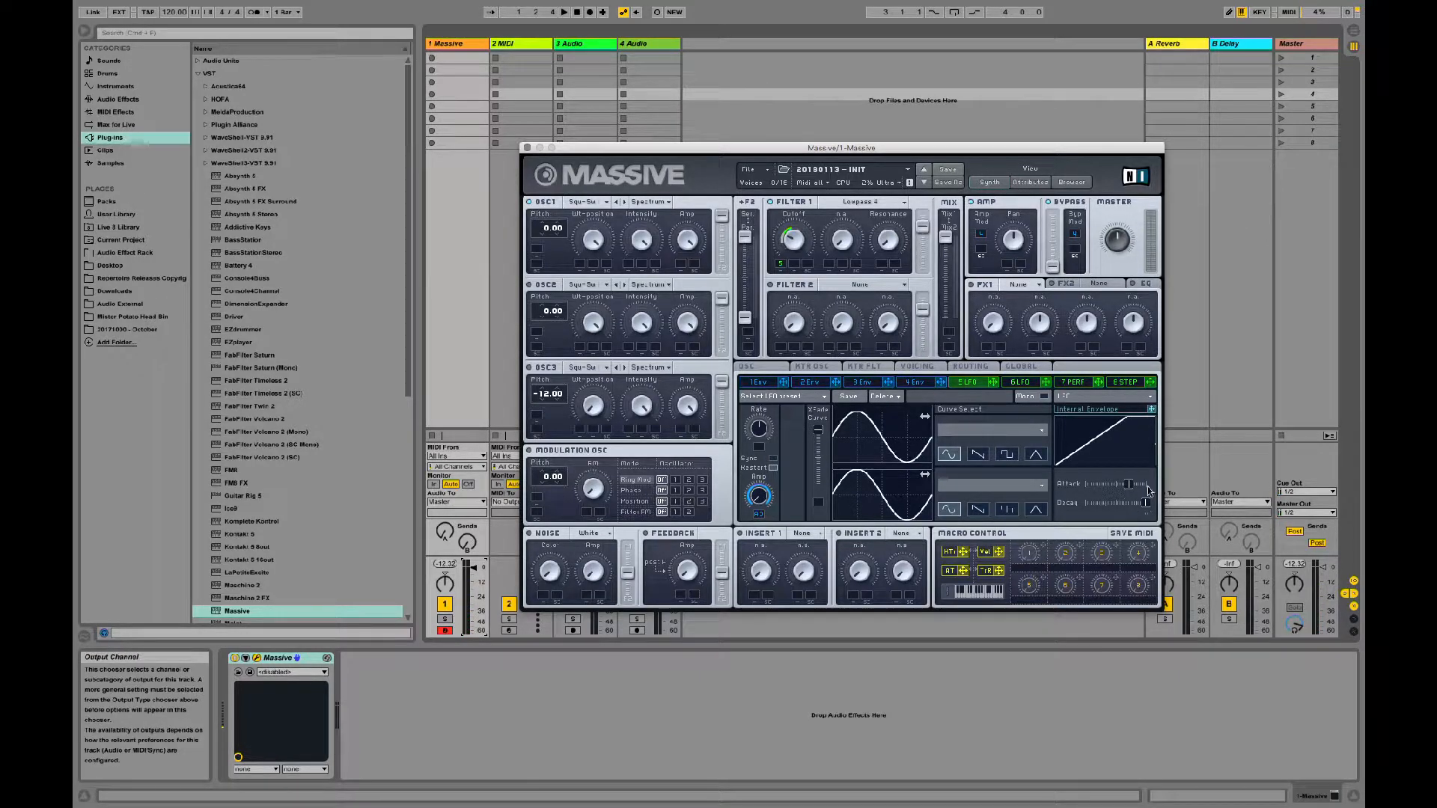
drag(1148, 500, 1033, 504)
Step: Reduce the internal envelope's modulation amount on 5 LFO's Amp
drag(758, 516, 752, 558)
click(755, 510)
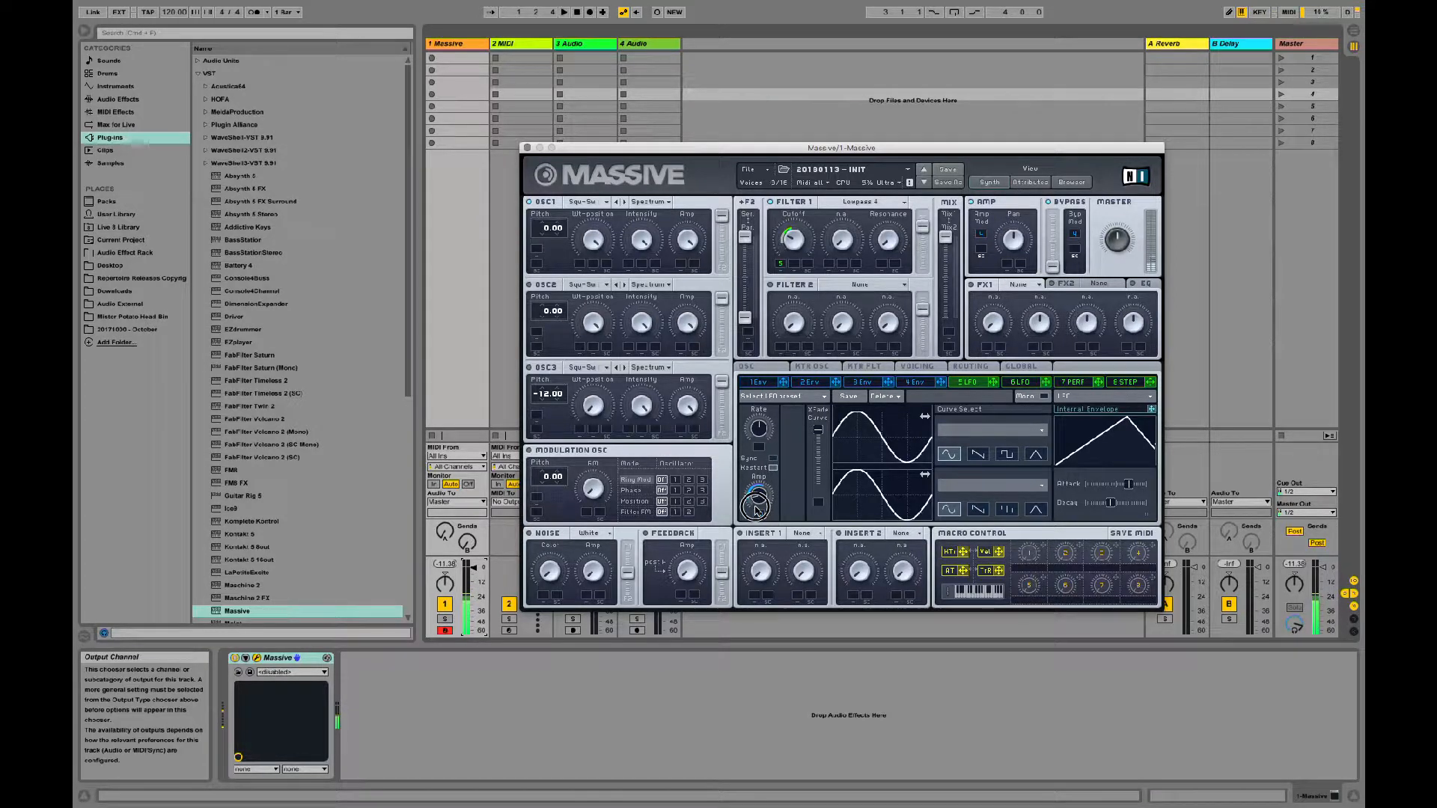
click(755, 510)
drag(759, 513, 758, 524)
click(759, 517)
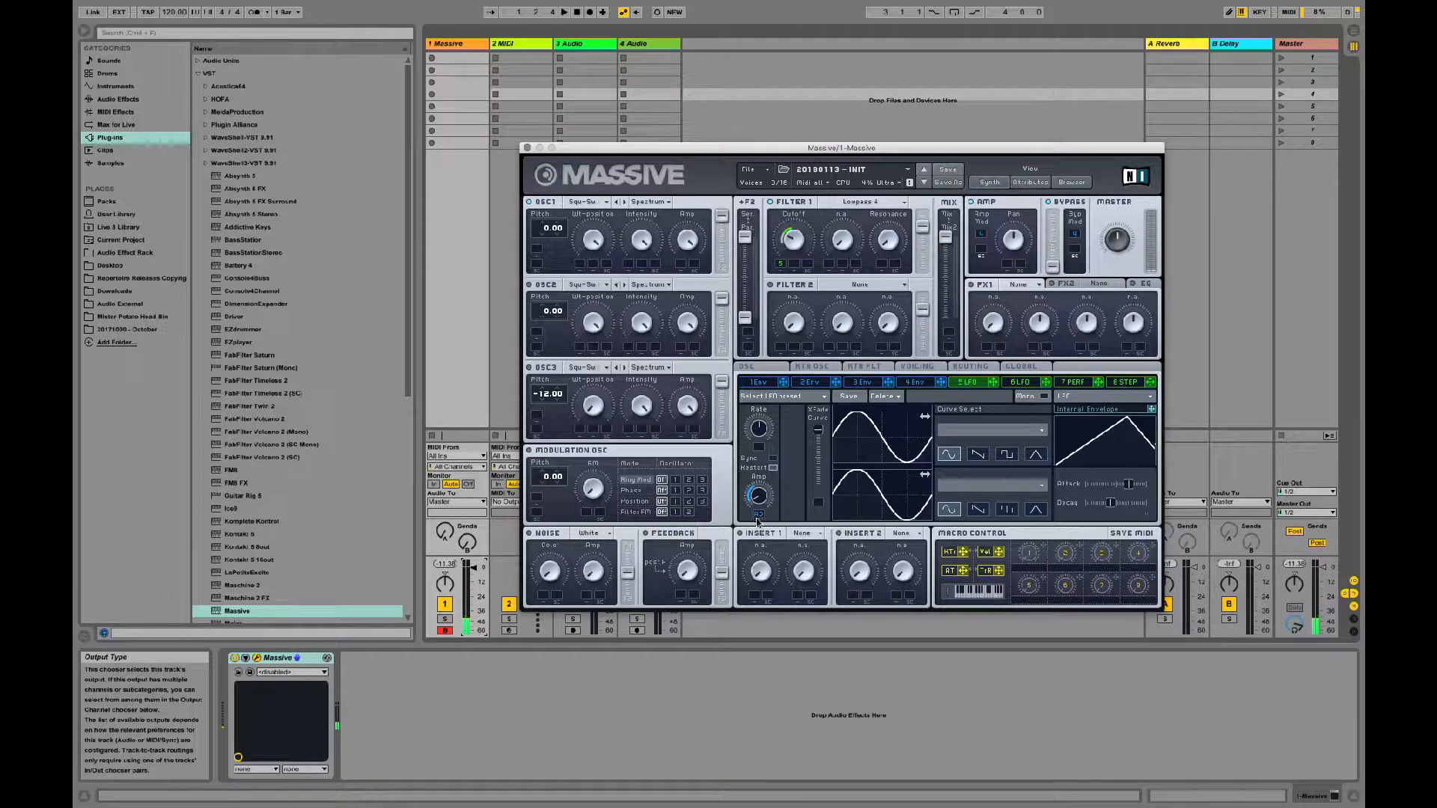
click(758, 515)
click(764, 516)
Step: Lengthen the decay of 5 LFO's internal envelope to just below maximum
drag(1112, 507, 1134, 506)
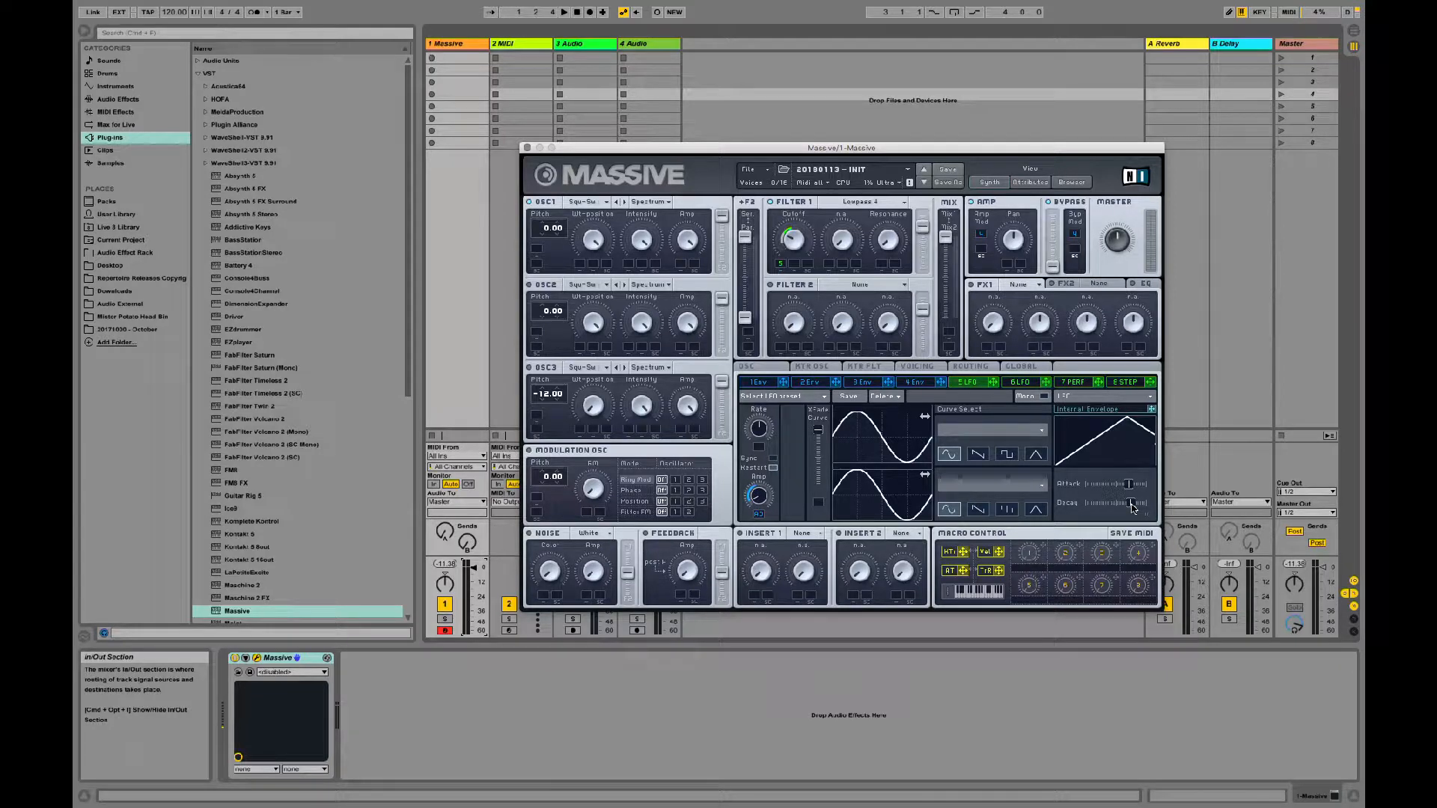
drag(1130, 503, 1164, 504)
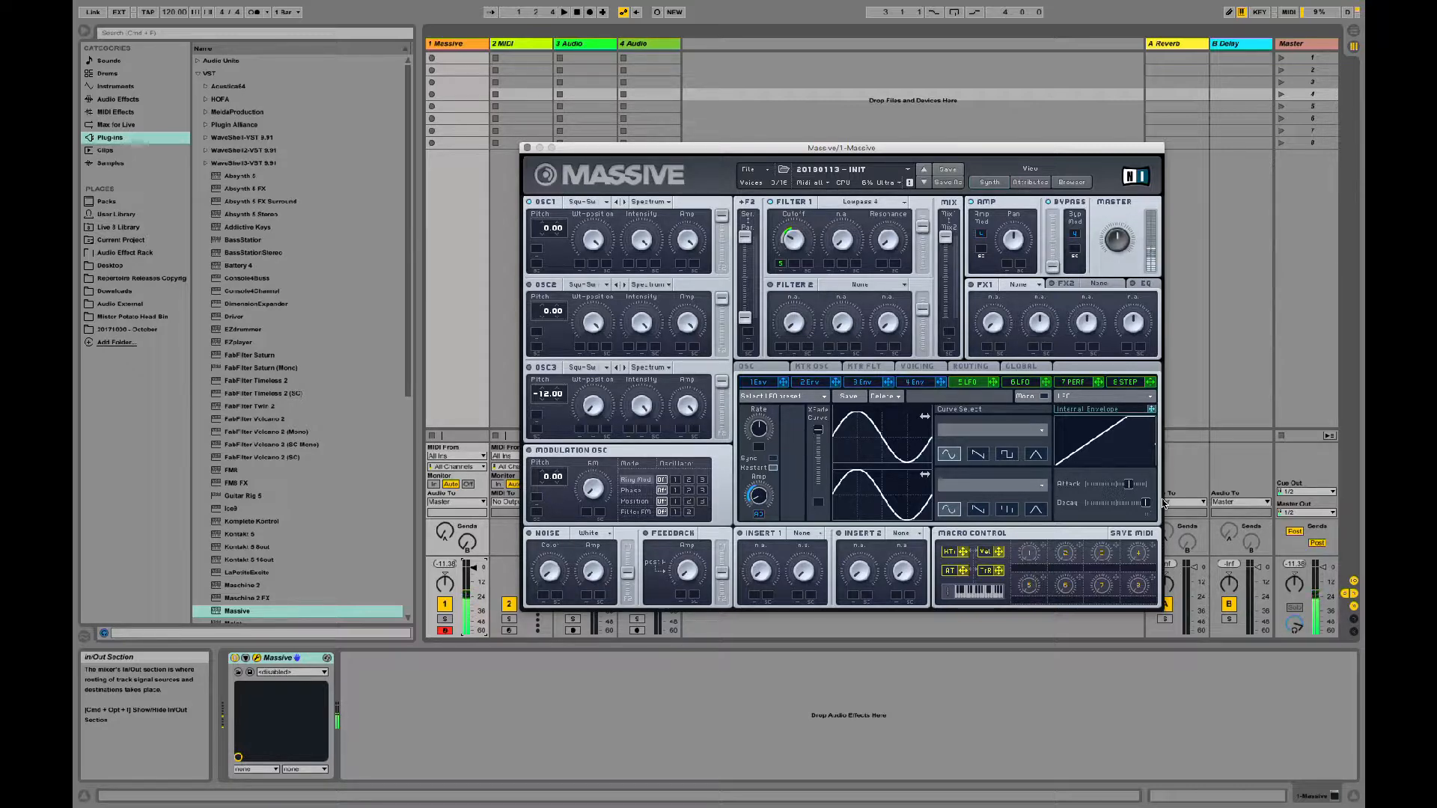
drag(1149, 508, 1145, 507)
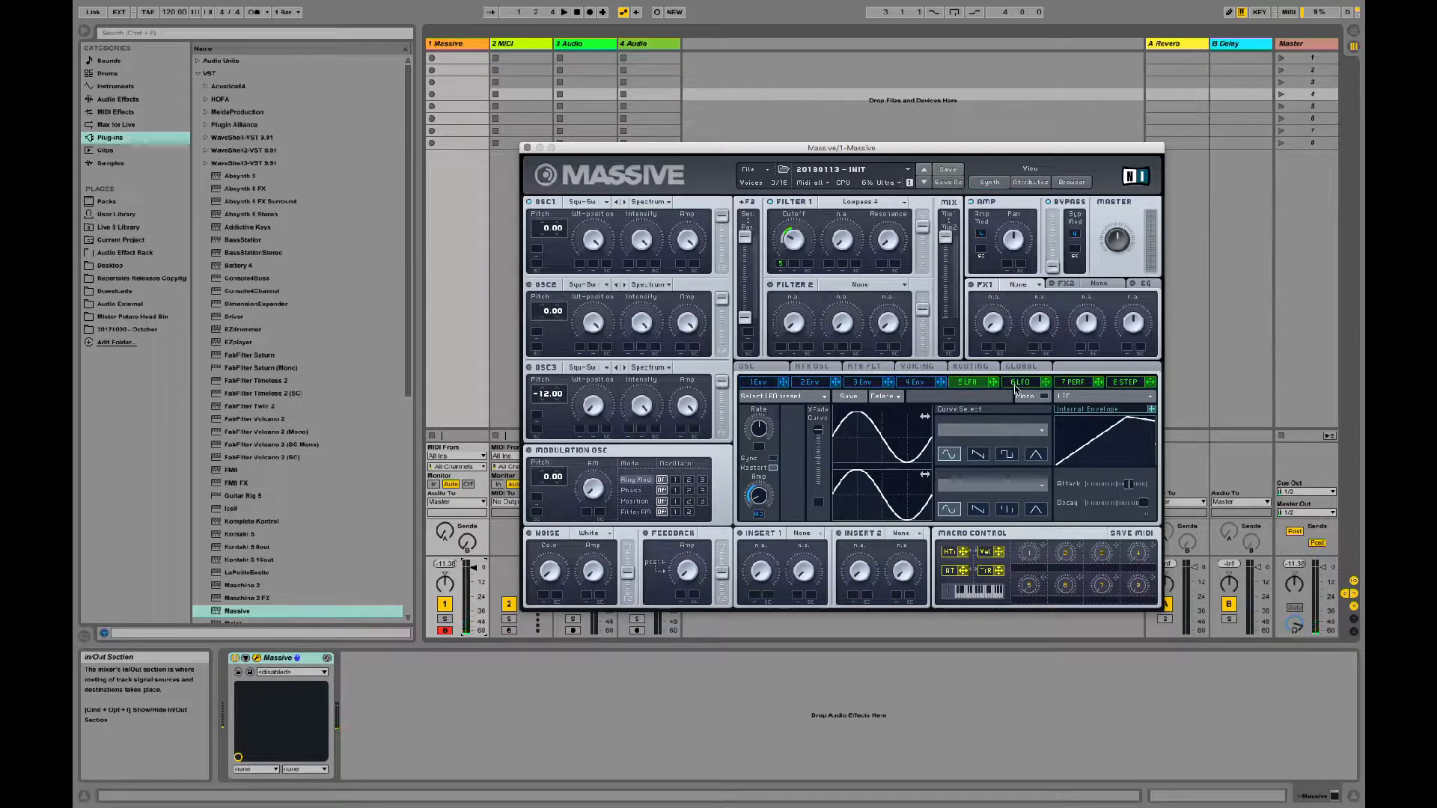
Step: Assign 5 LFO to OSC1's Wt-position and set a wide modulation range around the knob's centre
drag(994, 384, 581, 266)
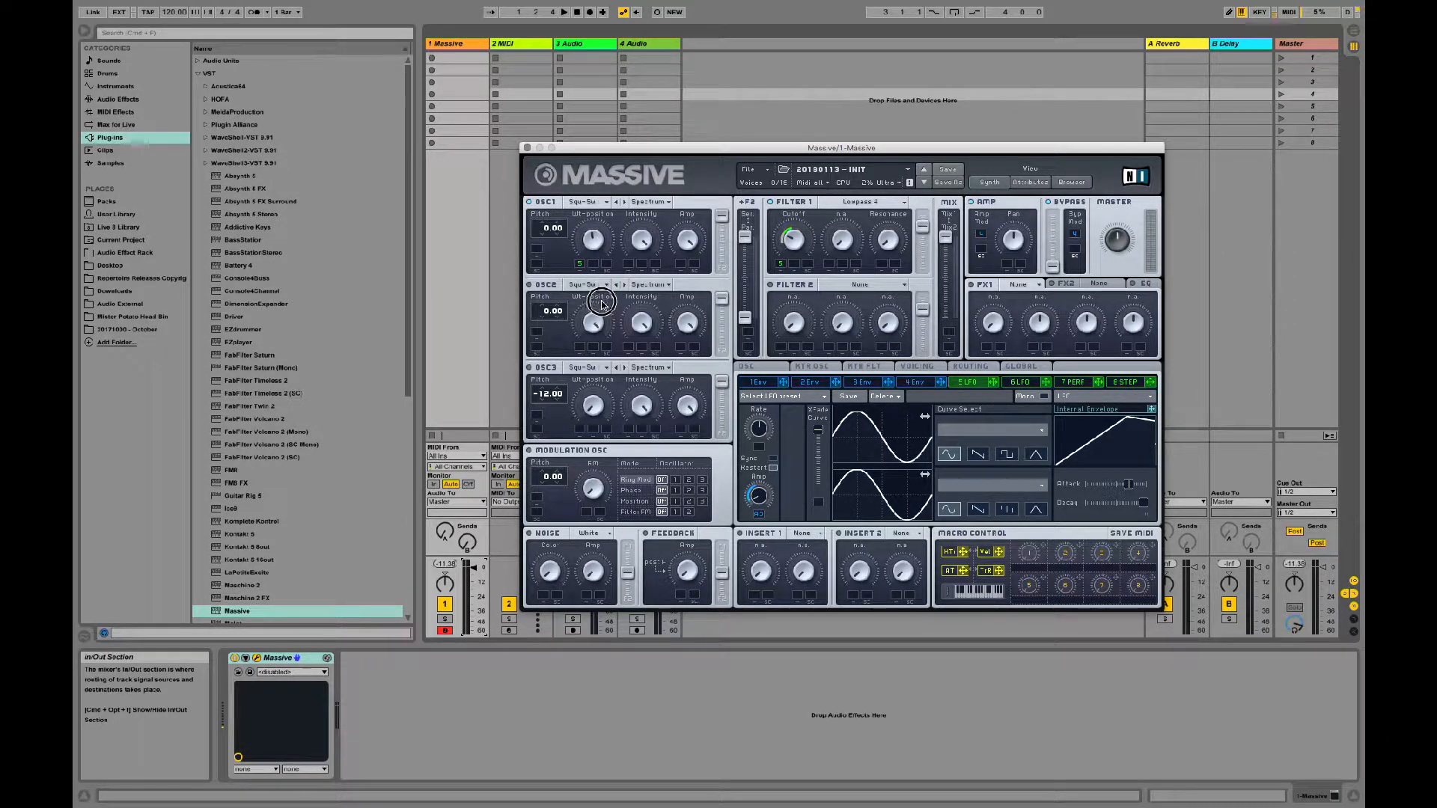
drag(580, 264, 583, 216)
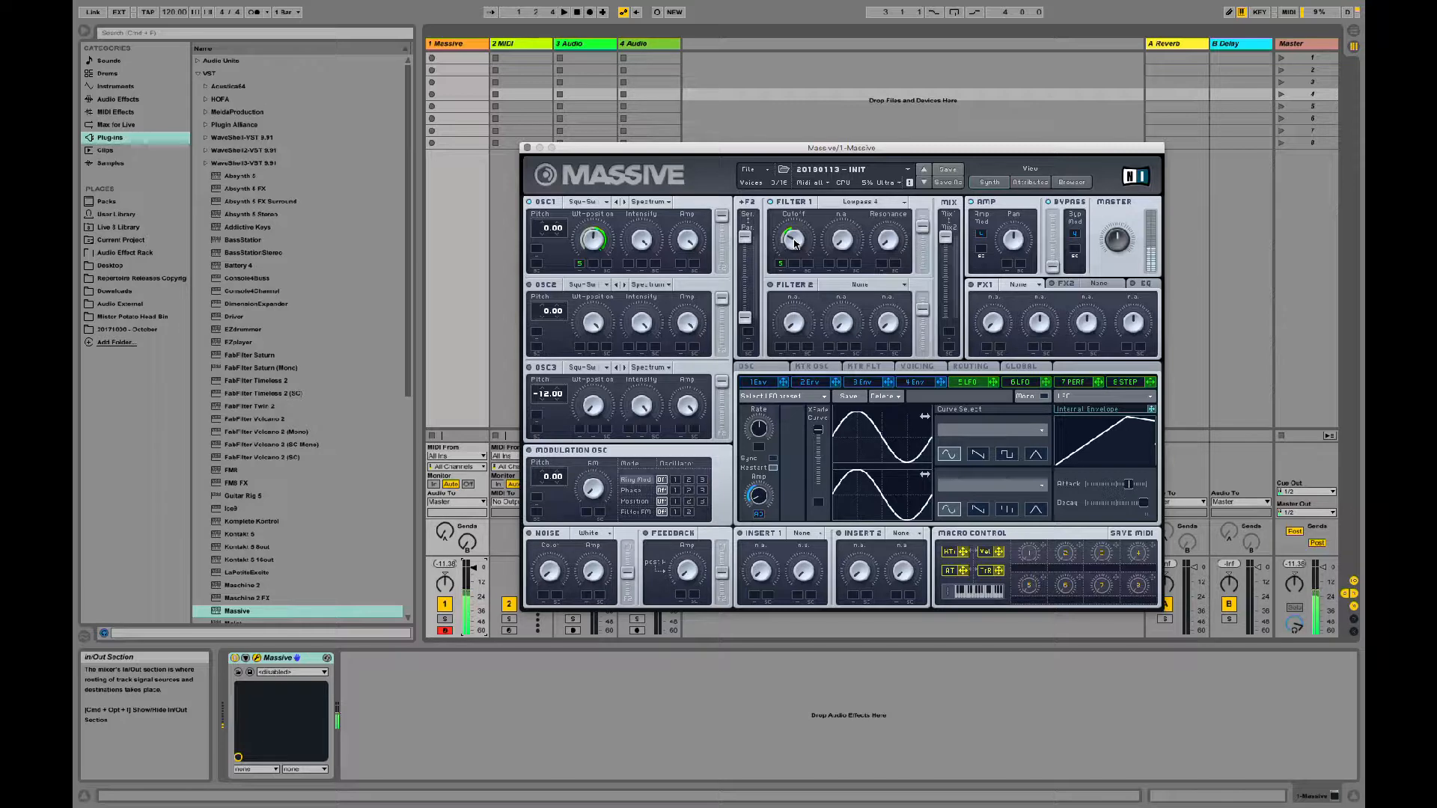
Step: Assign 3 Env to Filter 1's cutoff with a small modulation amount, and lengthen the envelope's attack and release
click(918, 382)
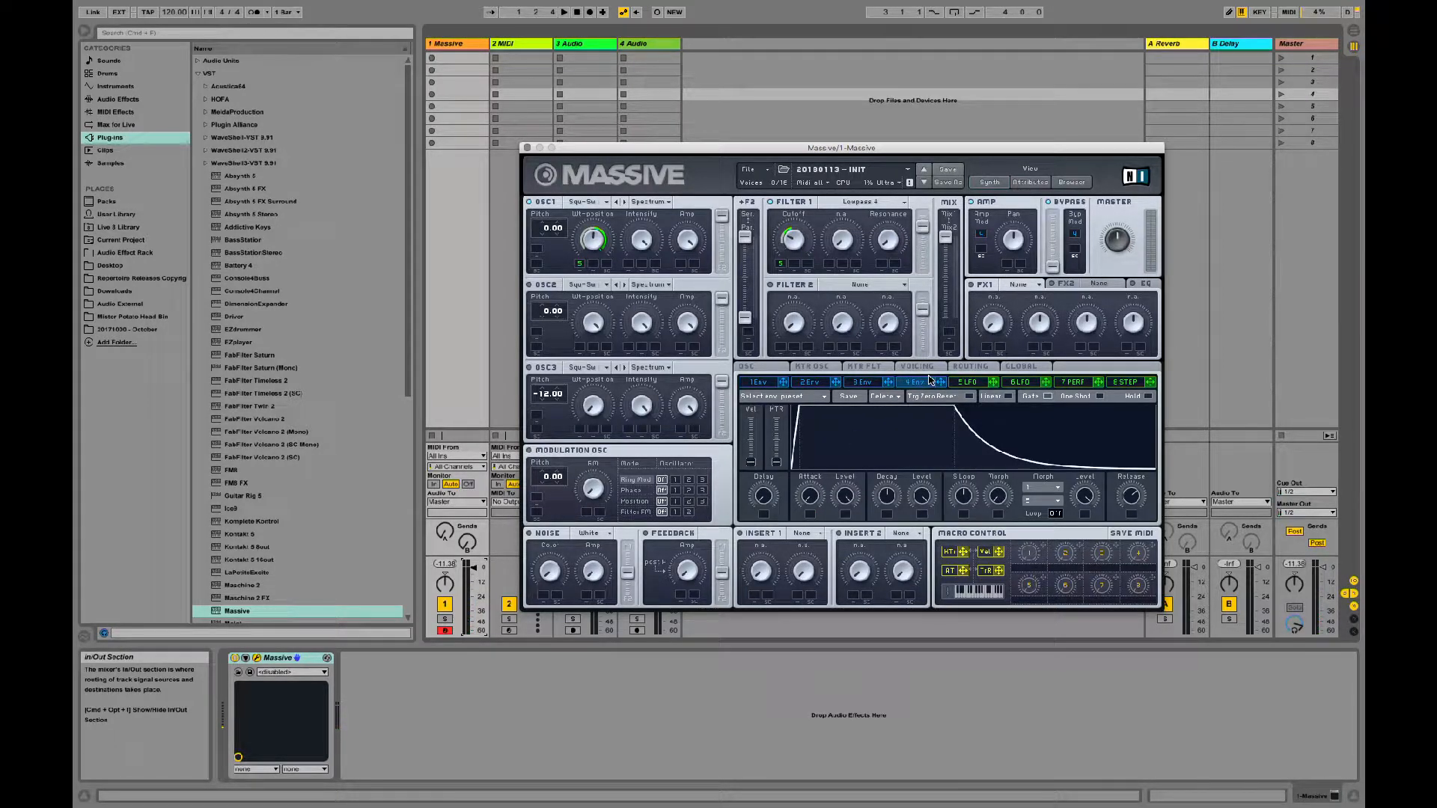
click(856, 383)
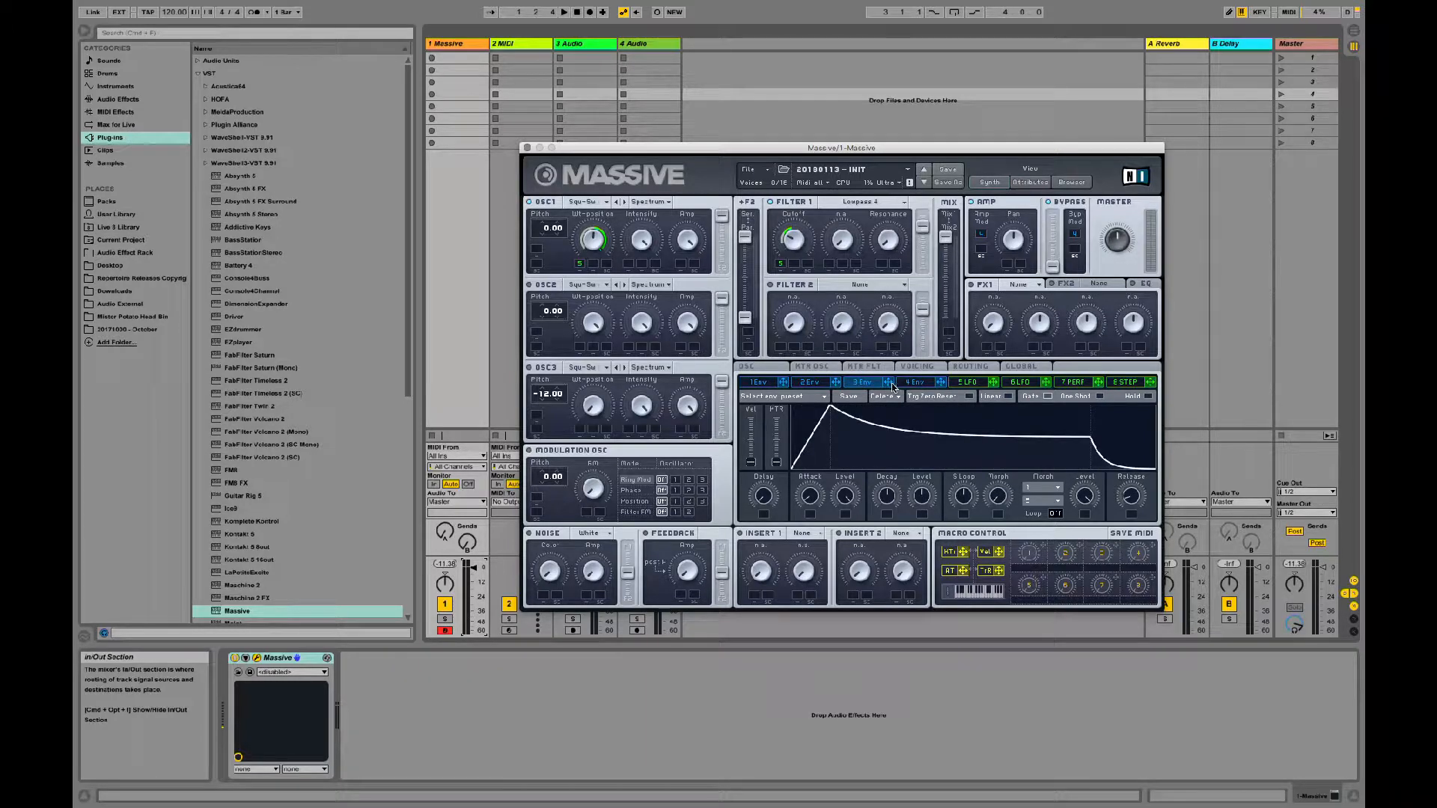
drag(893, 387, 795, 265)
drag(814, 500, 914, 462)
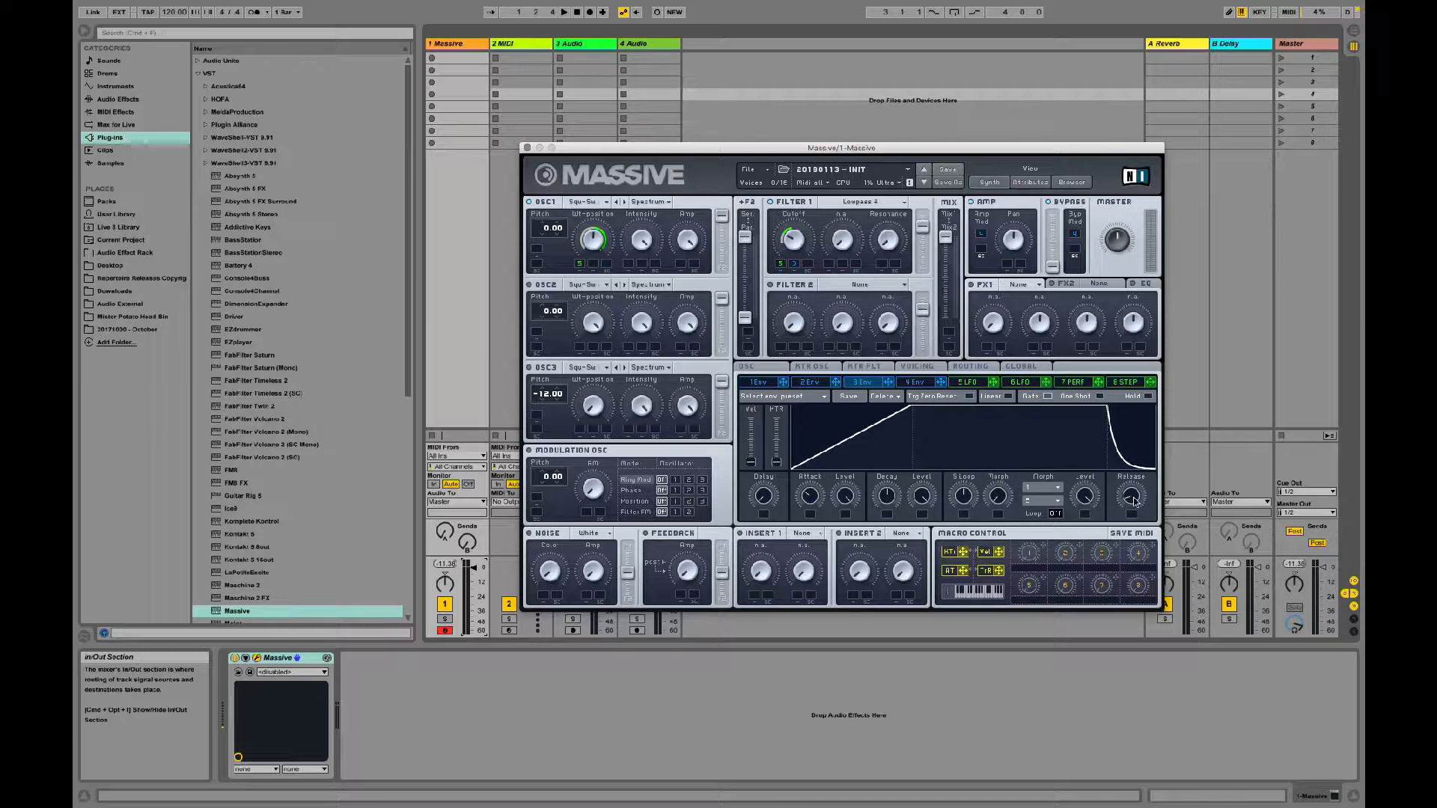
drag(1135, 501, 973, 509)
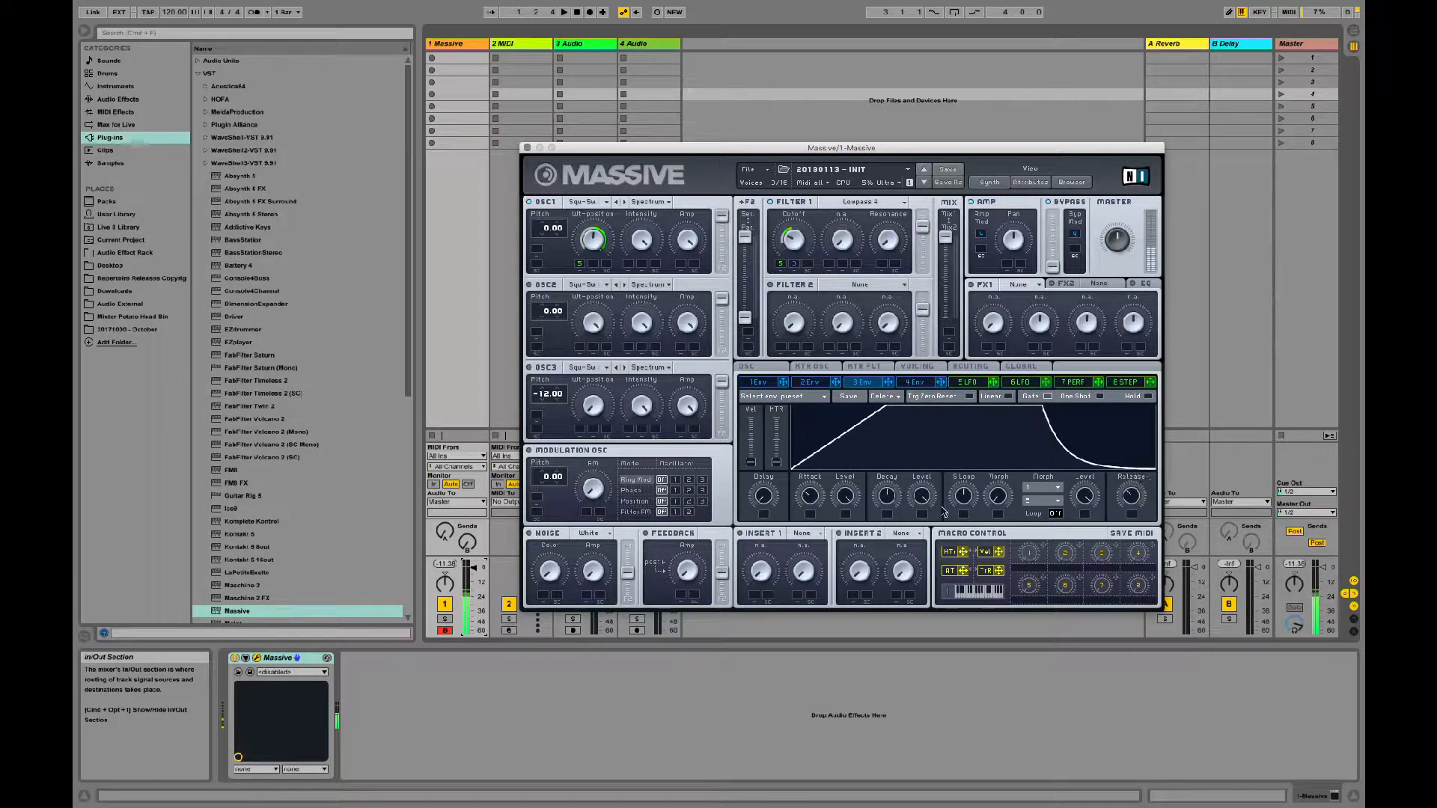
click(797, 260)
mouse_move(797, 260)
mouse_down()
mouse_move(803, 247)
mouse_move(799, 258)
mouse_up()
Step: Lengthen 4 Env's attack and lower the Massive track's volume
click(915, 382)
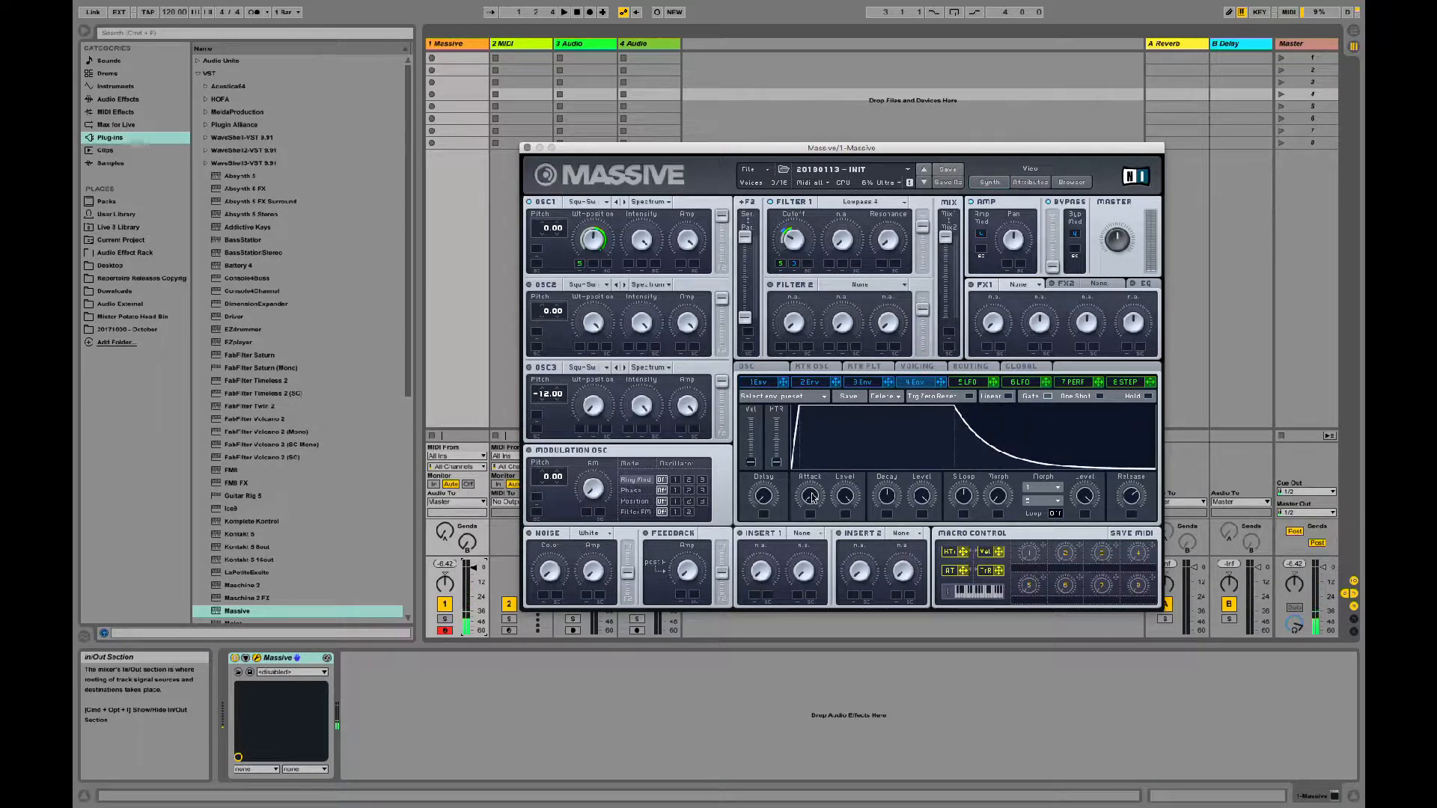
drag(817, 464, 825, 416)
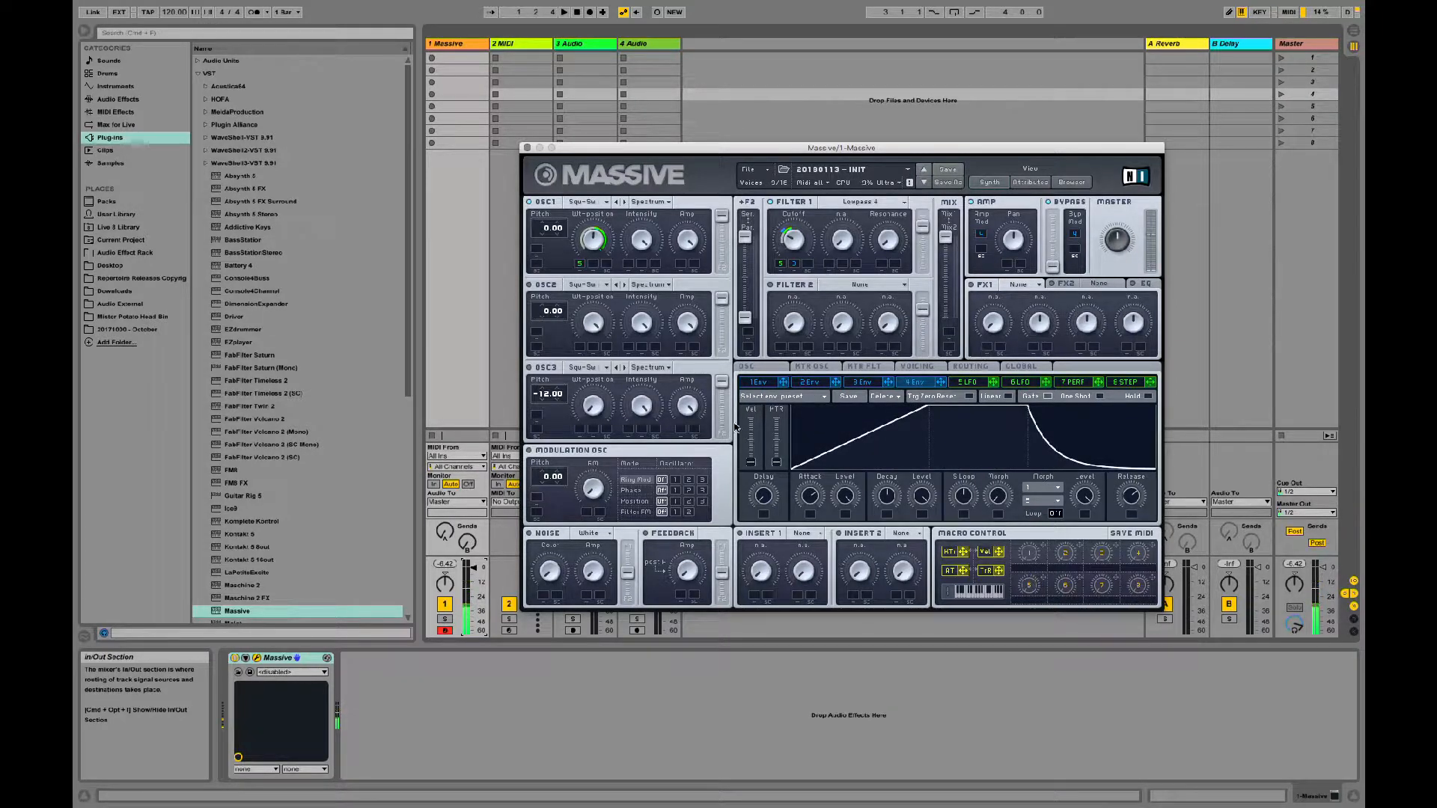
drag(474, 568, 474, 577)
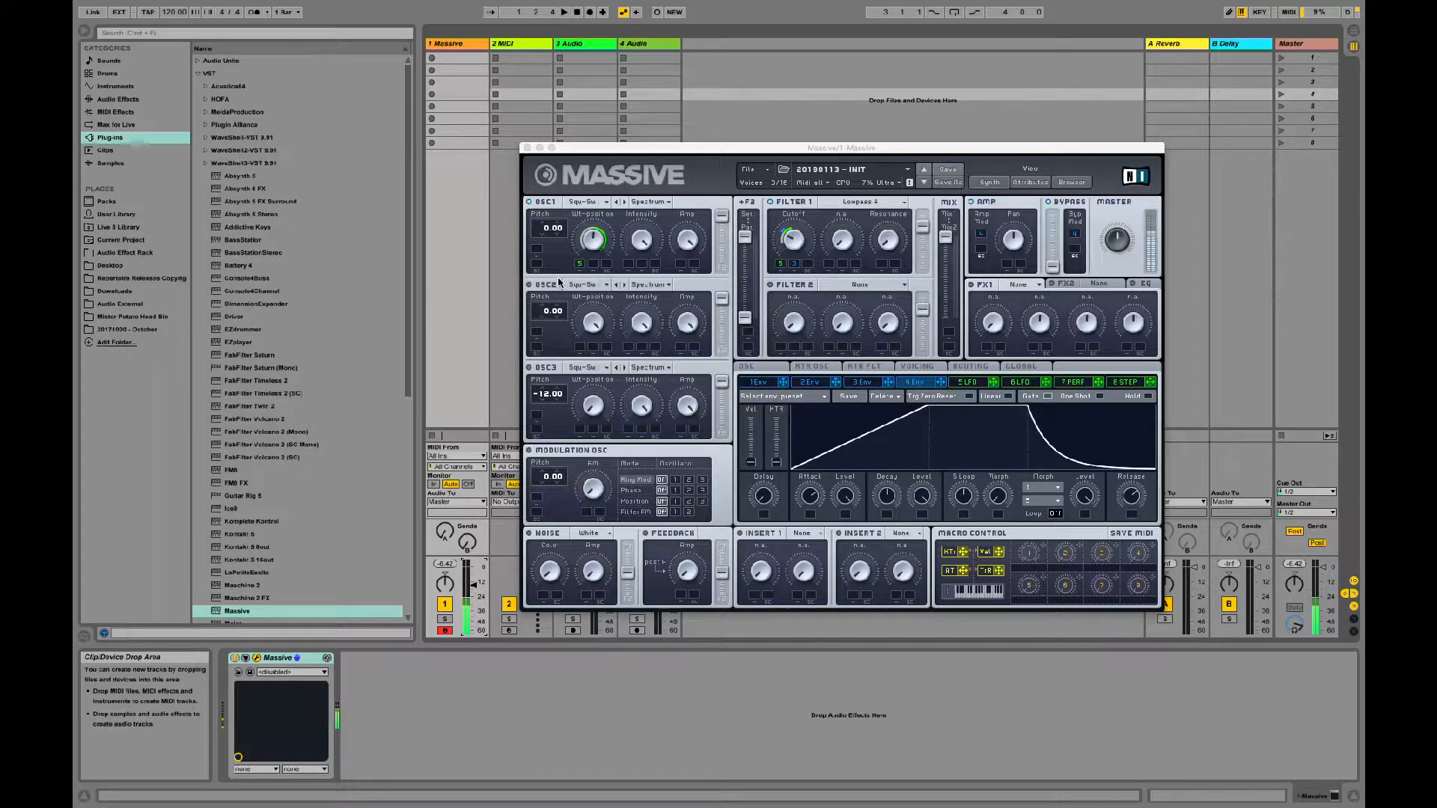
Step: Adjust 5 LFO's modulation range on OSC1's Wt-position and the modulation amounts on Filter 1's cutoff
drag(580, 266, 568, 302)
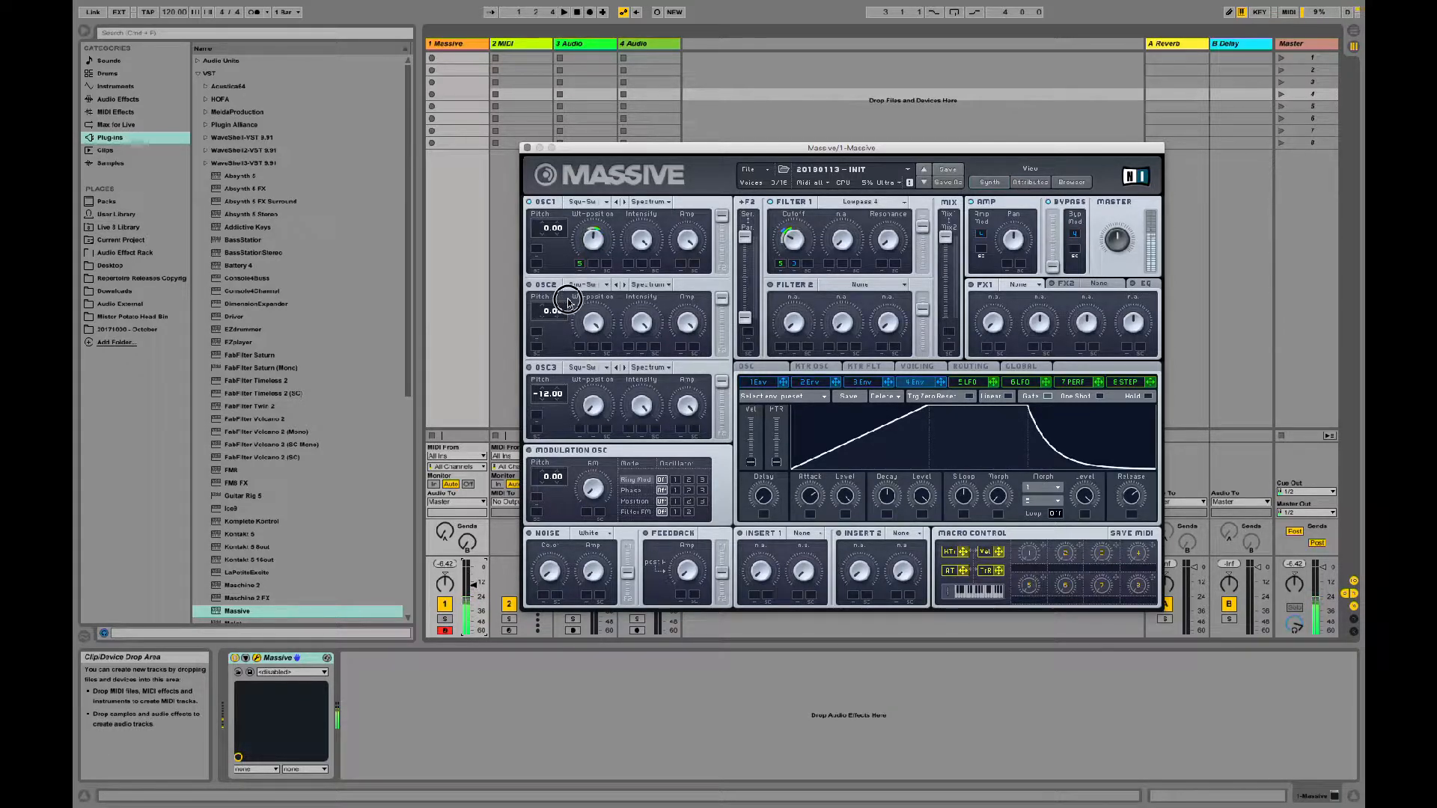
click(794, 266)
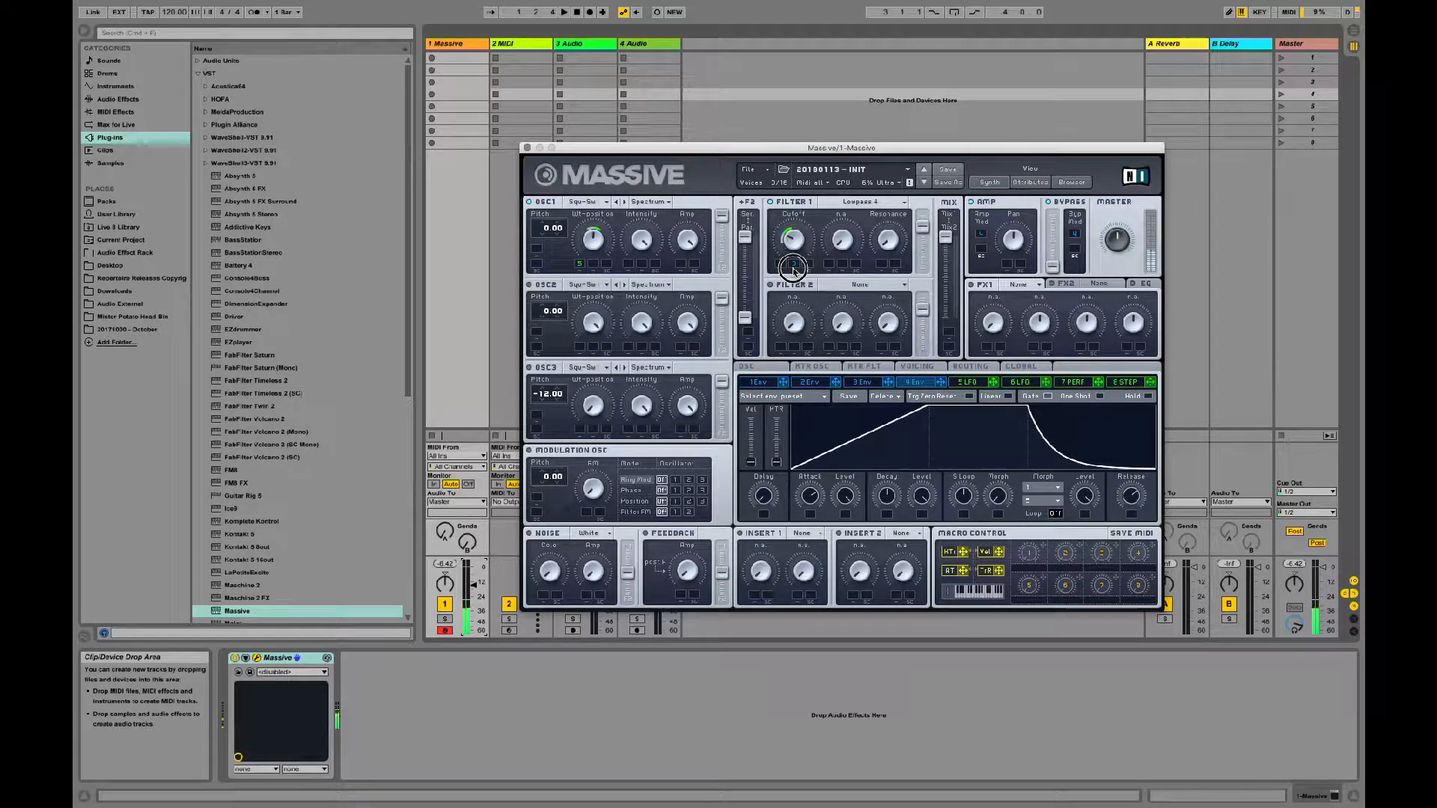
drag(795, 266, 797, 269)
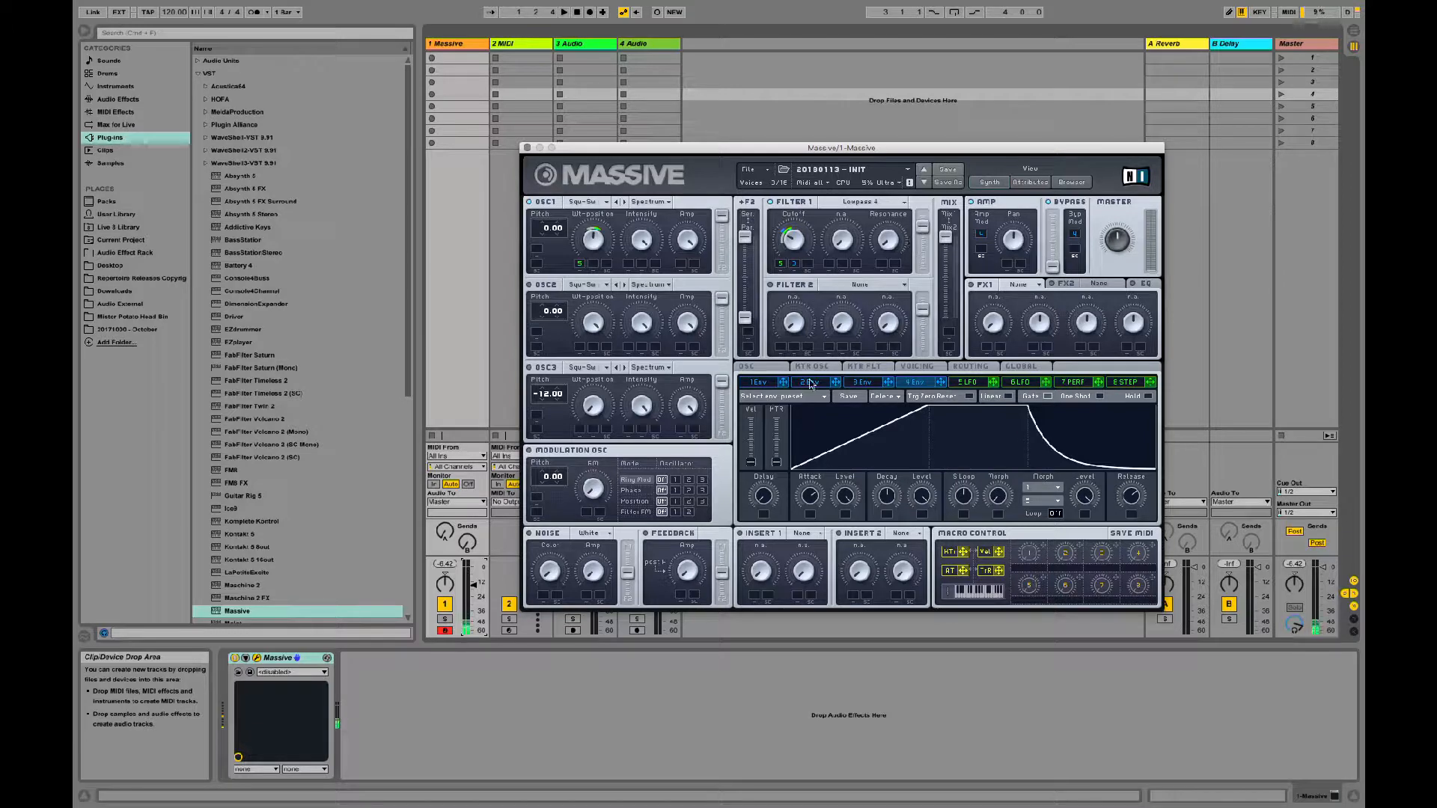
Step: Turn on the white noise oscillator, route it fully to Filter 1, and adjust its colour and Amp
click(529, 533)
drag(556, 575, 610, 447)
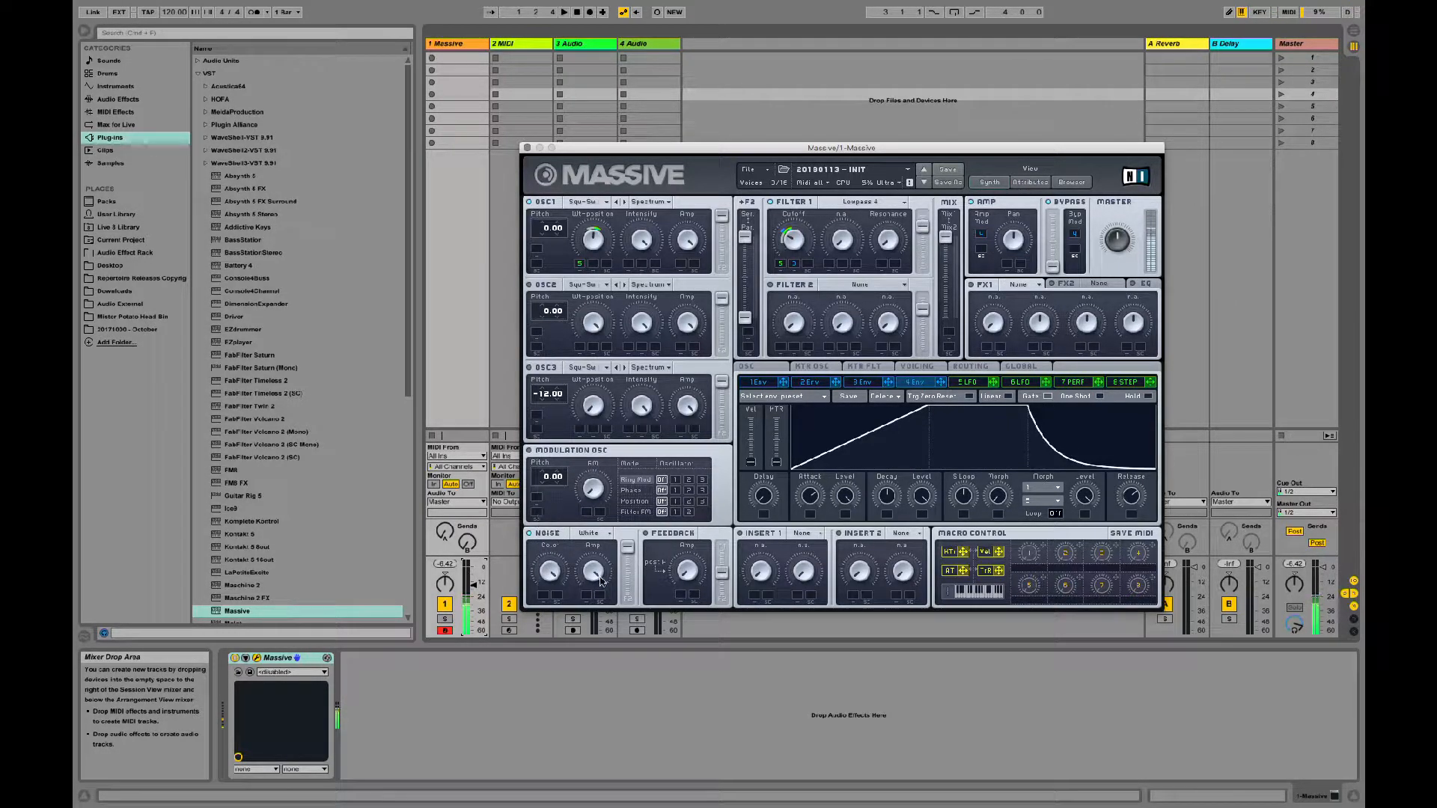
mouse_move(600, 582)
mouse_down()
mouse_move(581, 640)
mouse_move(588, 553)
mouse_move(585, 577)
mouse_up()
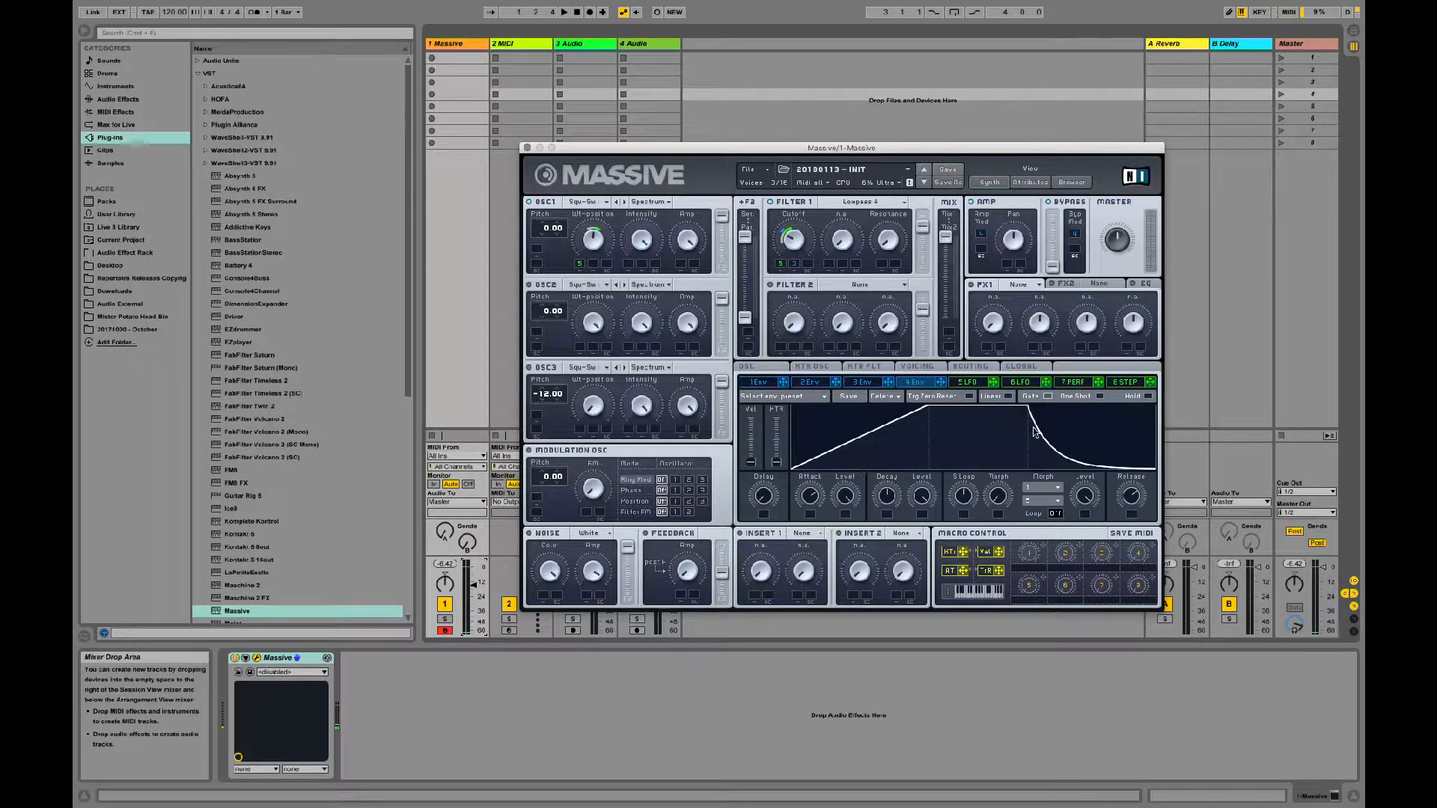
Step: Load the Parabolic Shaper into Insert 1 and adjust its Dry/Wet
click(805, 535)
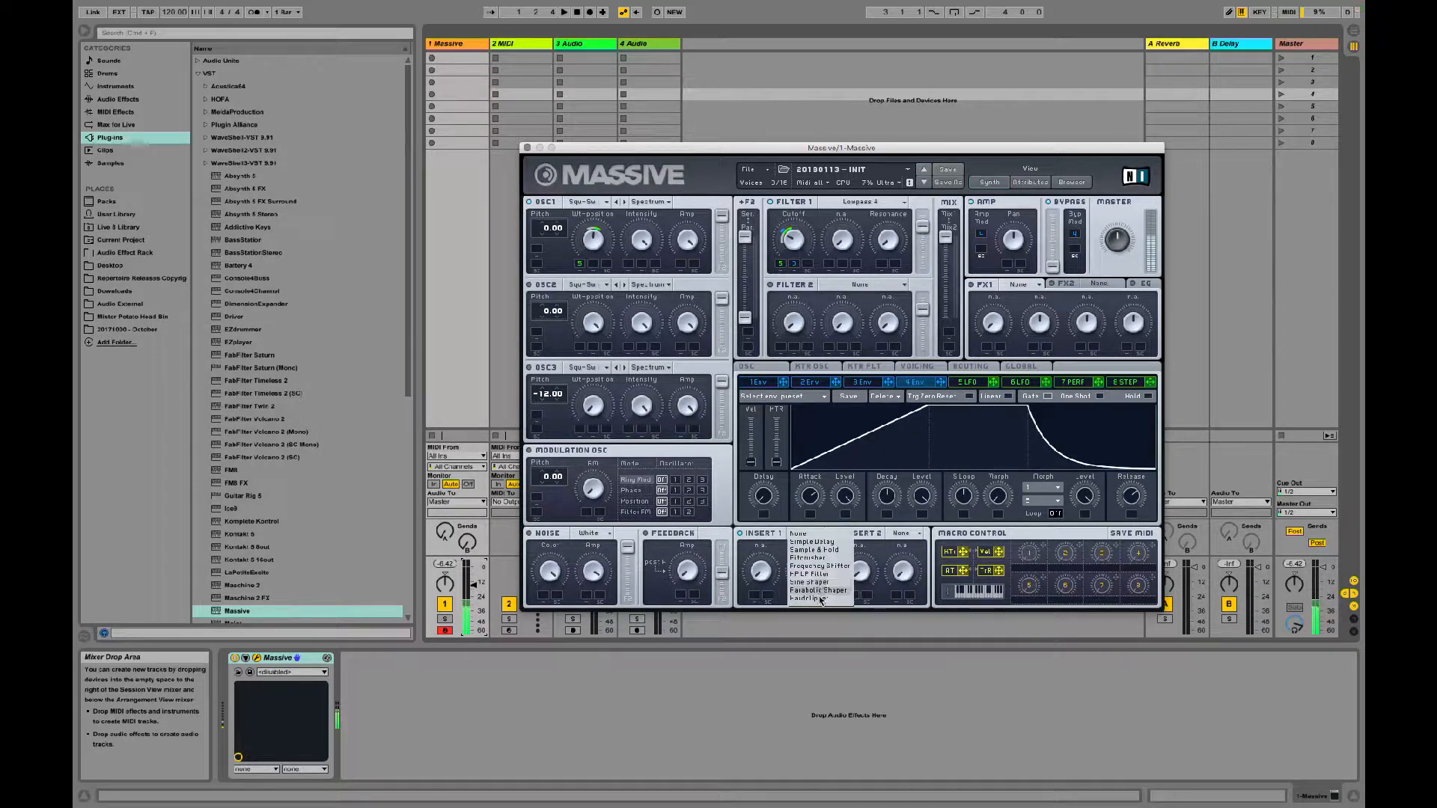
click(819, 591)
mouse_move(762, 571)
mouse_down()
mouse_move(770, 434)
mouse_move(803, 536)
mouse_move(802, 487)
mouse_move(791, 572)
mouse_up()
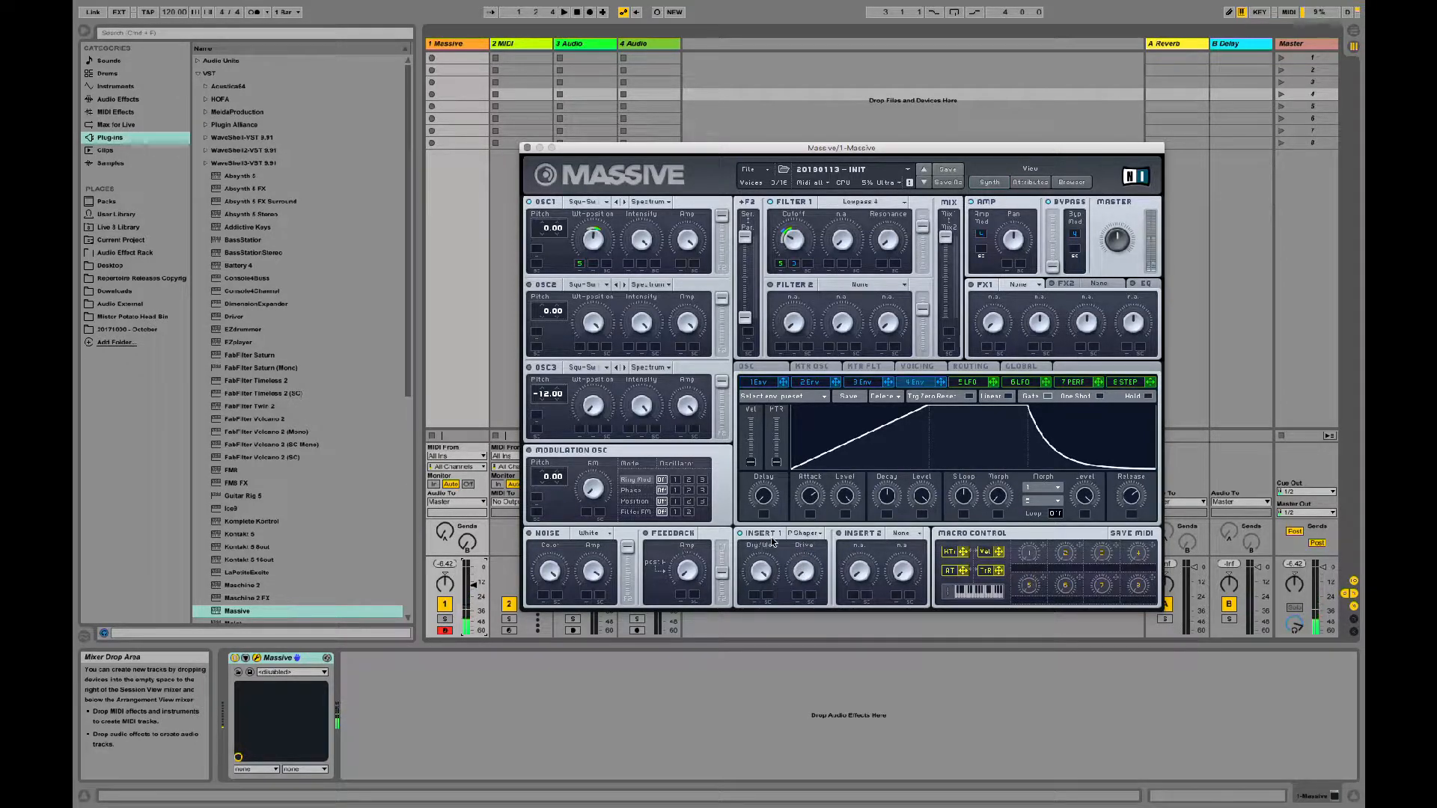
Step: Turn on Feedback, route it fully to Filter 1, and set its Amp to about the middle
click(646, 533)
drag(686, 572, 687, 505)
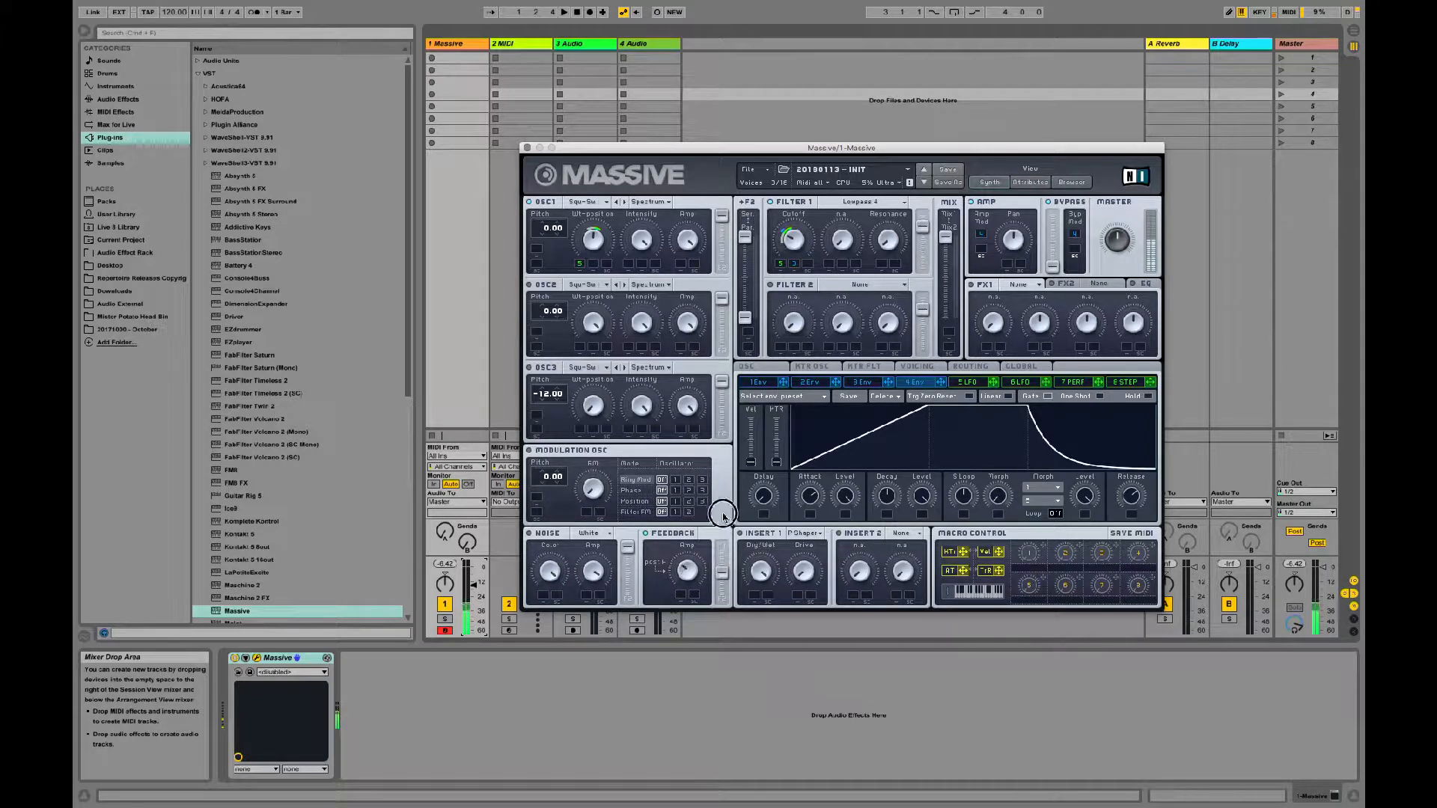
drag(722, 574, 730, 497)
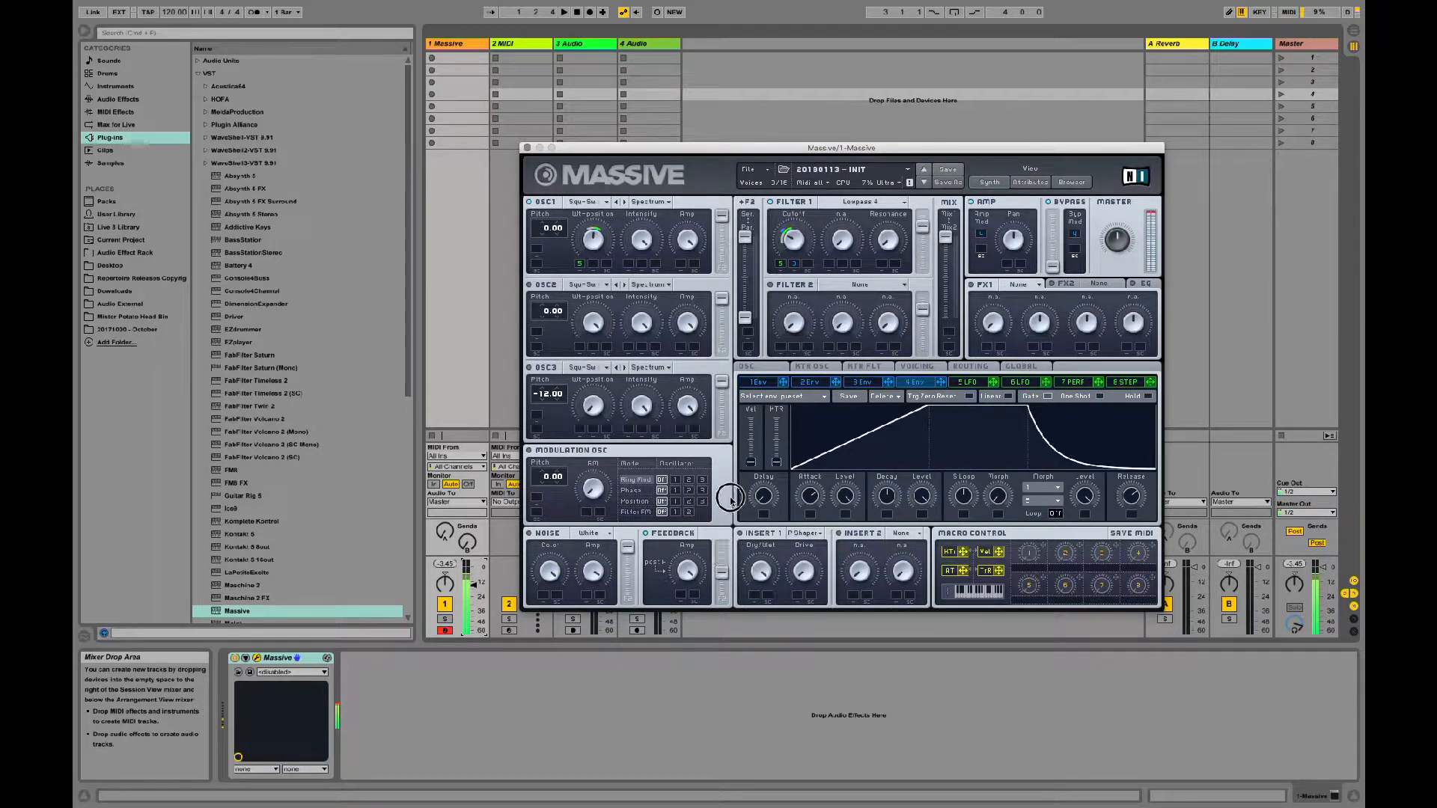
drag(689, 573, 692, 610)
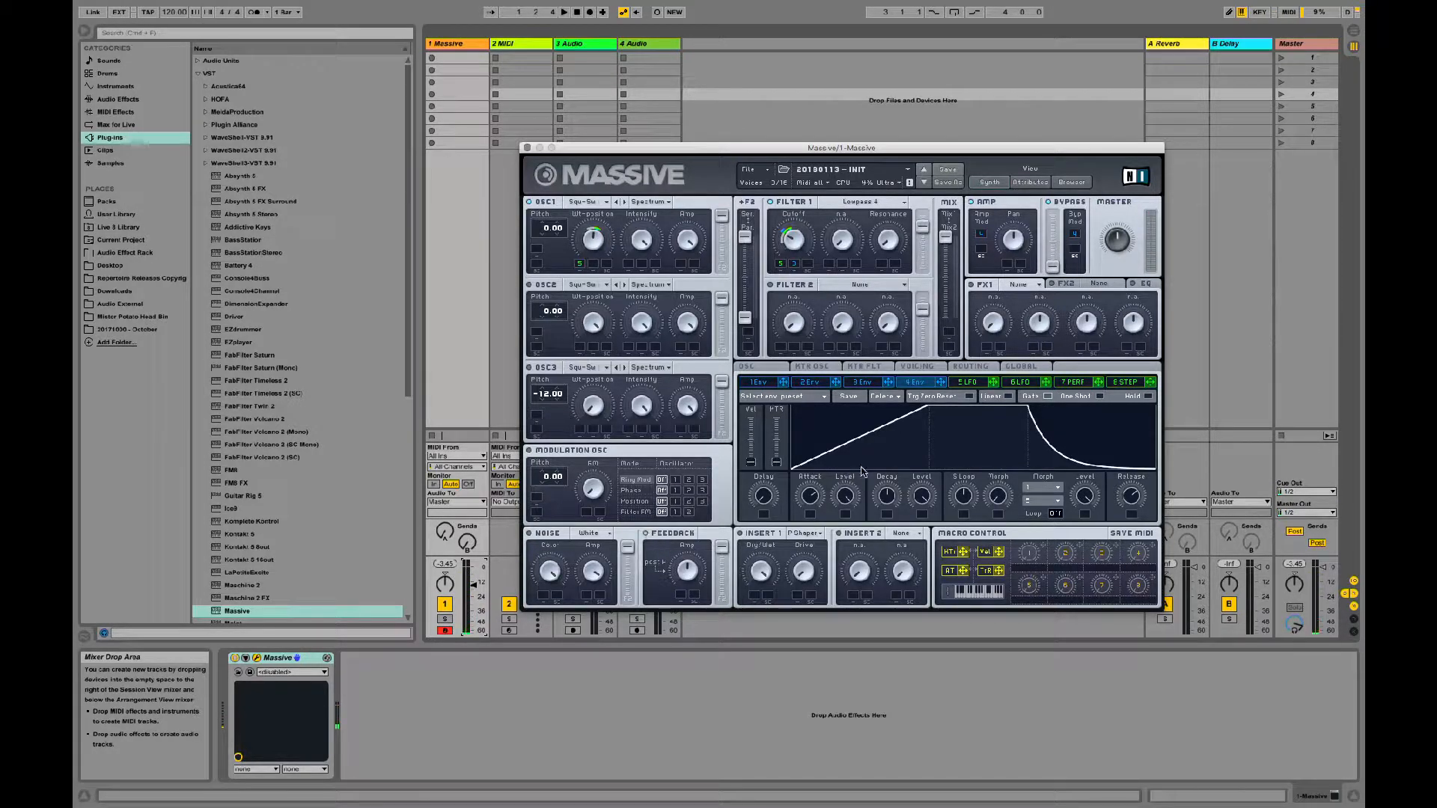
Step: Compare feedback taps after Filter 1, before Amp/Pan and after Amp/Pan in the routing, keep the last, and raise the feedback Amp
click(763, 367)
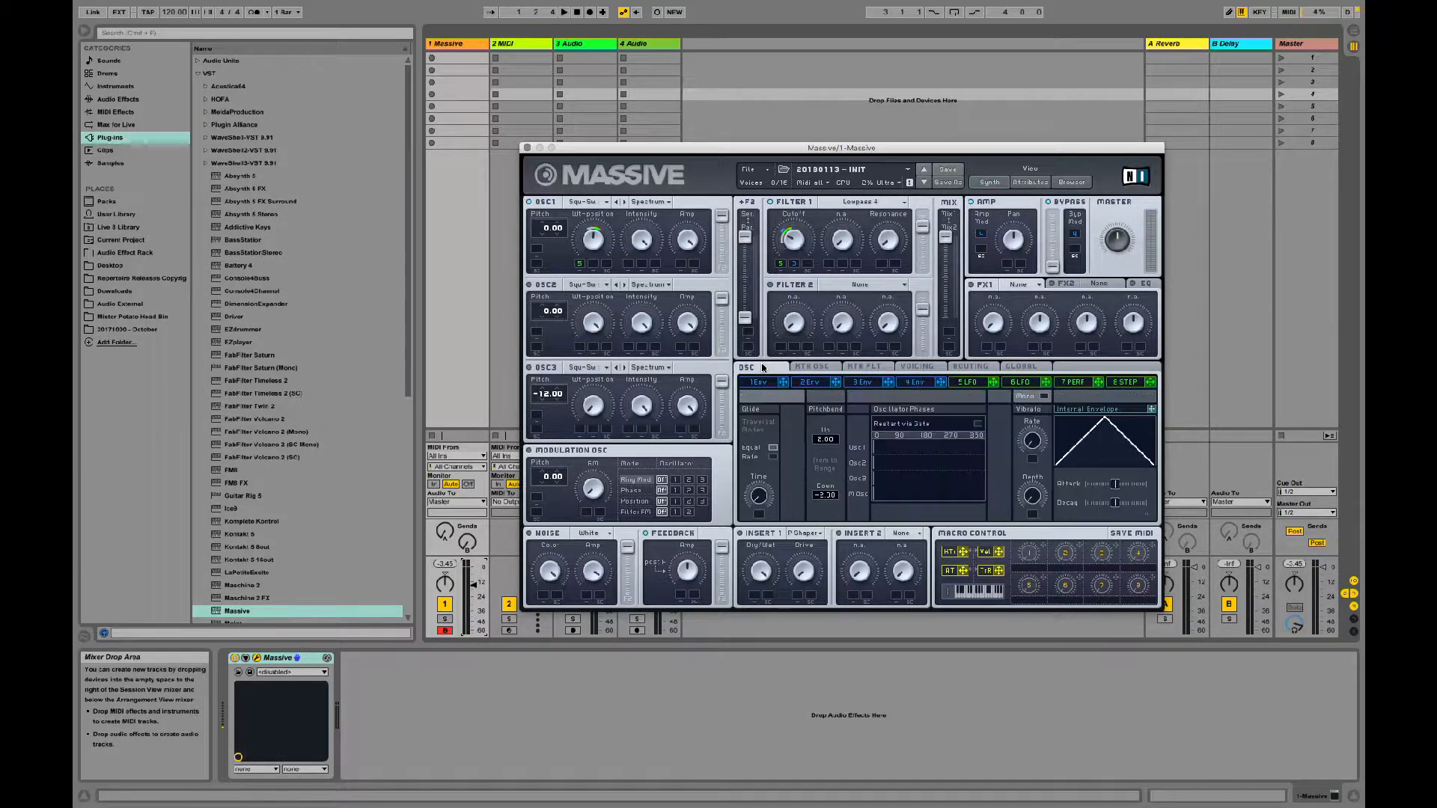
click(932, 370)
click(970, 368)
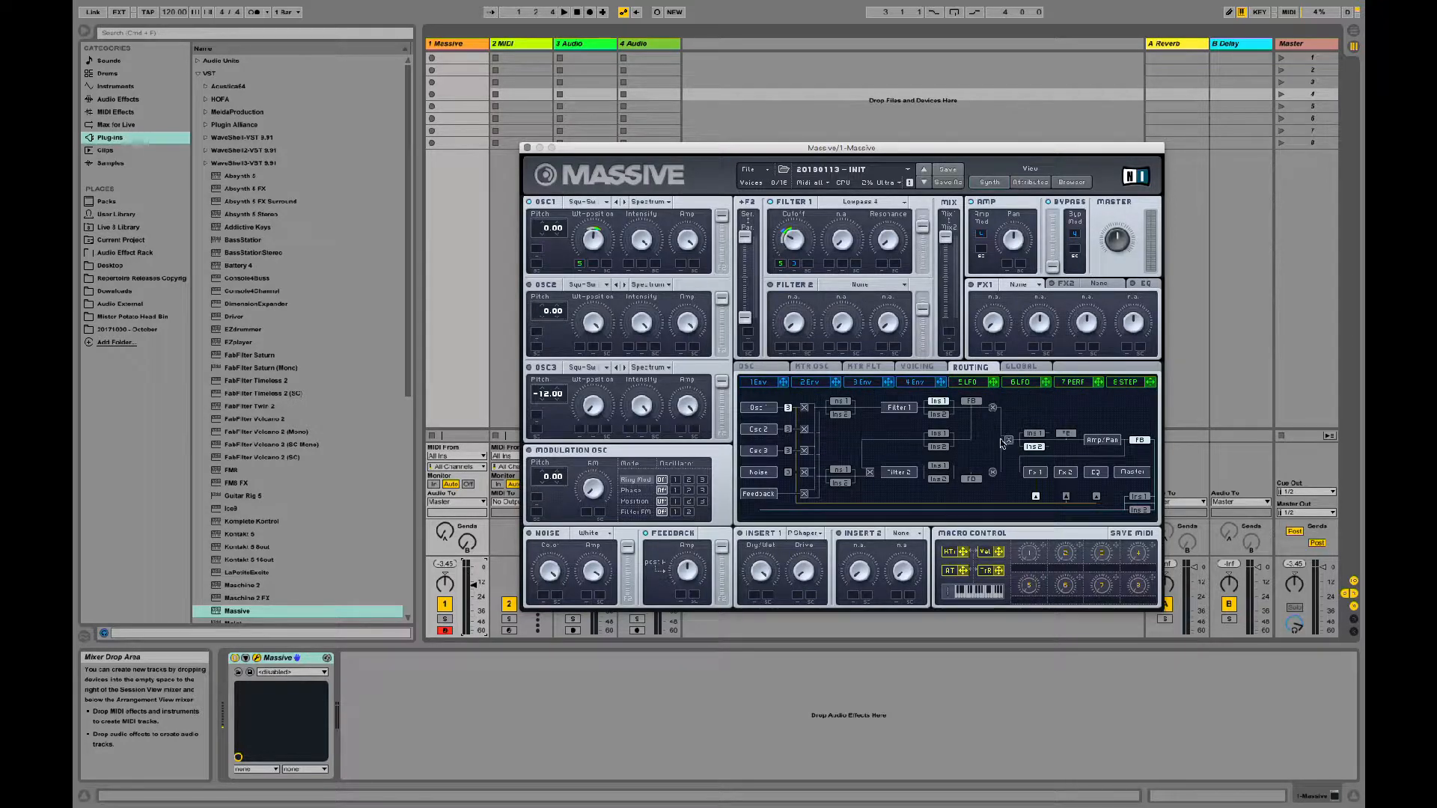
click(972, 401)
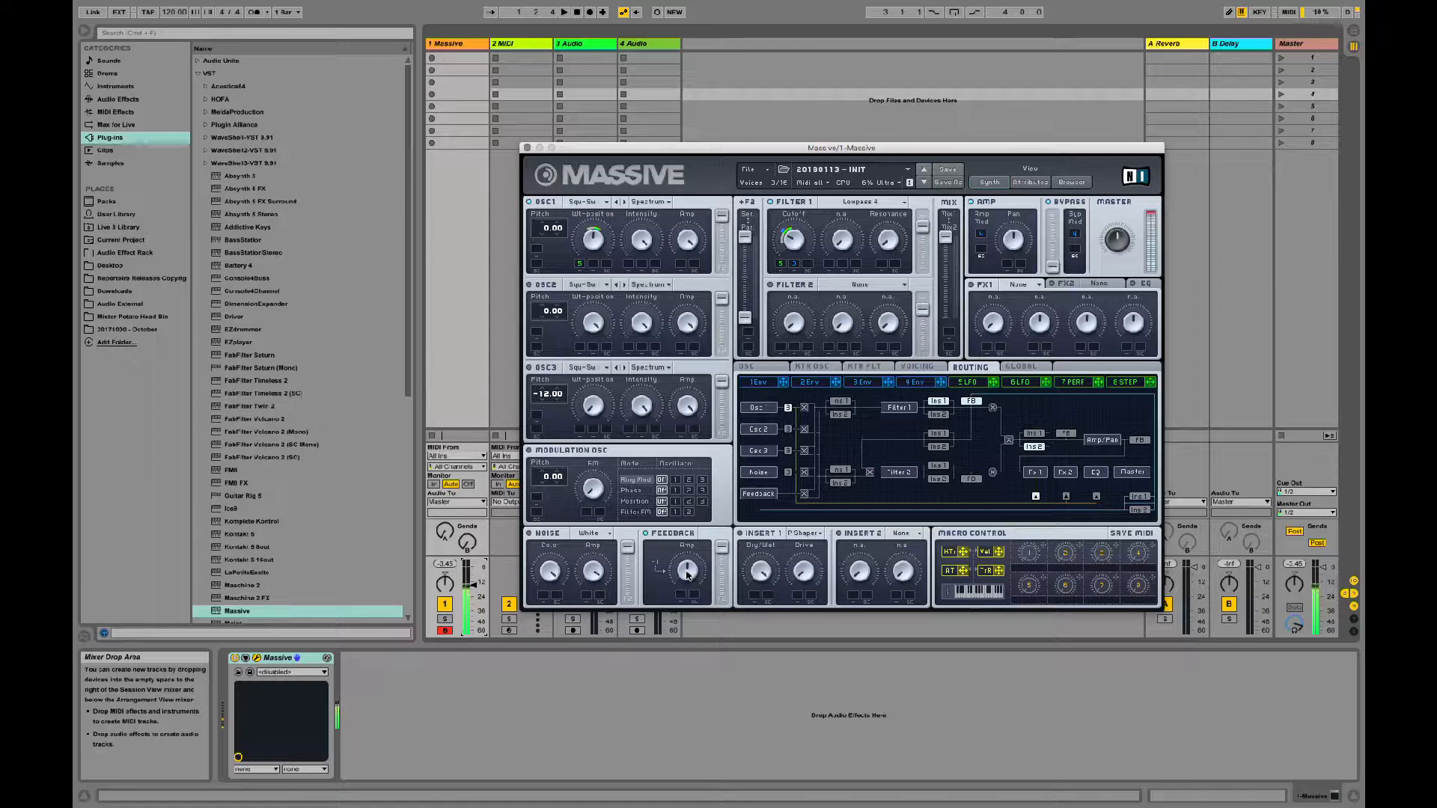
drag(687, 575, 688, 533)
click(1069, 435)
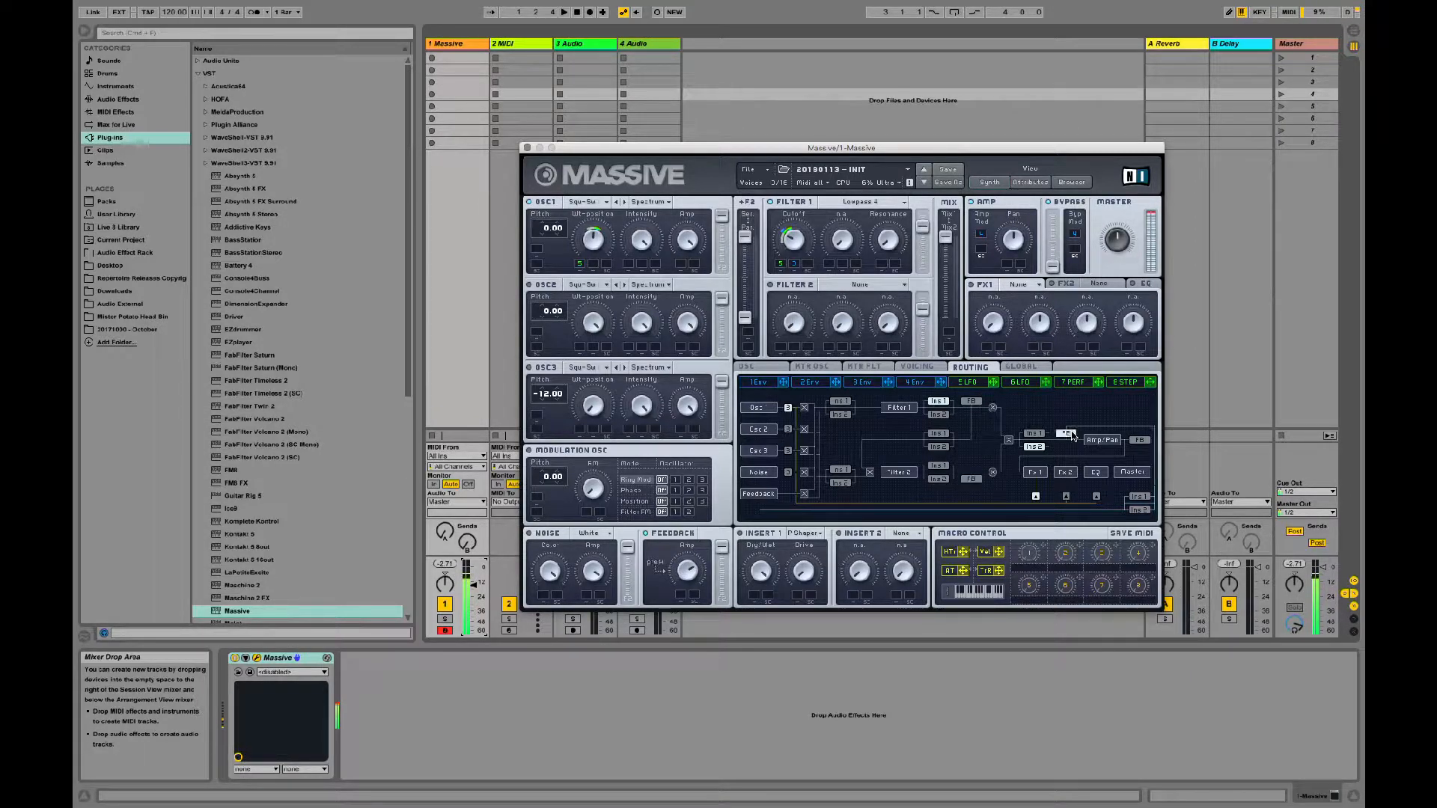
click(1140, 442)
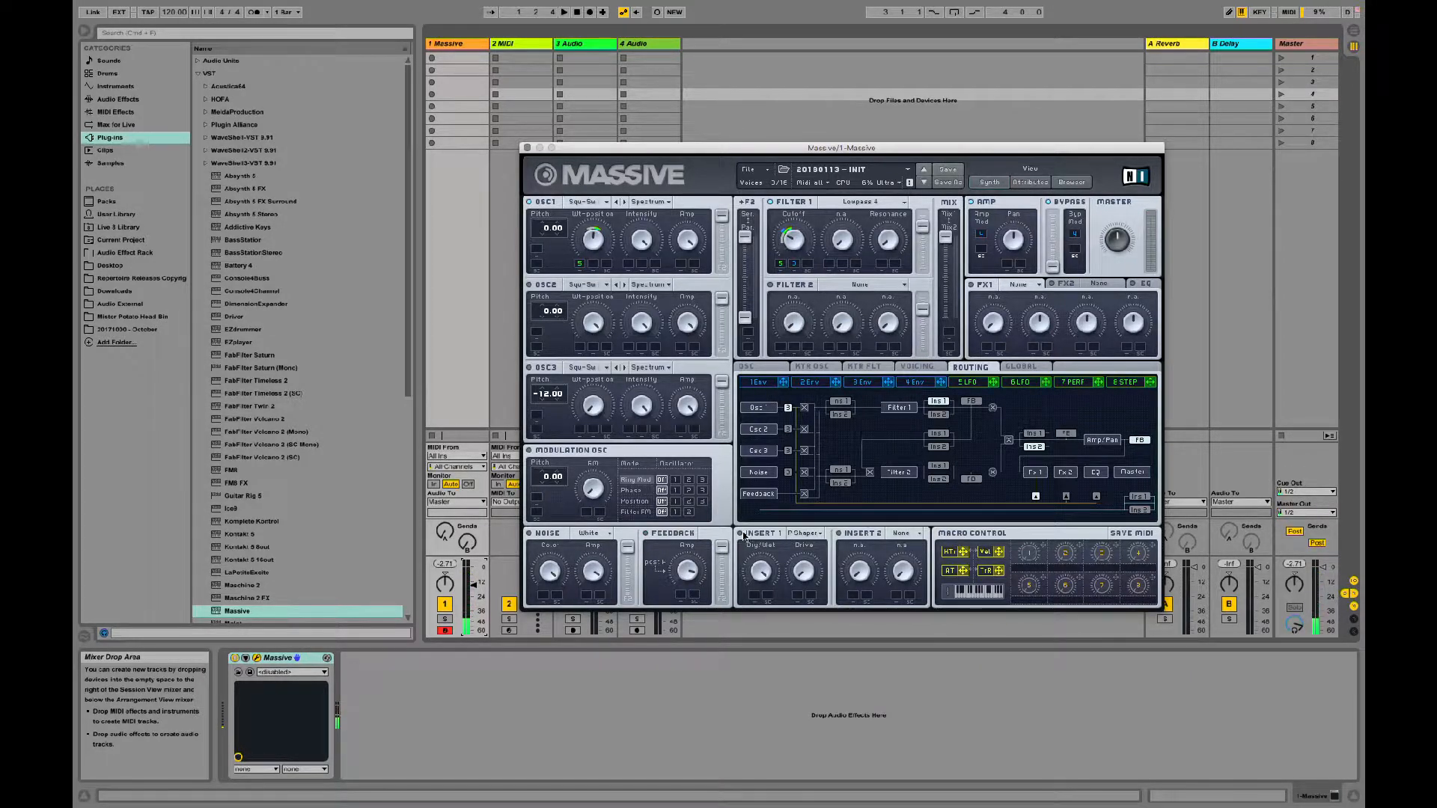
Step: Replace Insert 1's effect with the Bitcrusher and lower its Dry/Wet
click(805, 533)
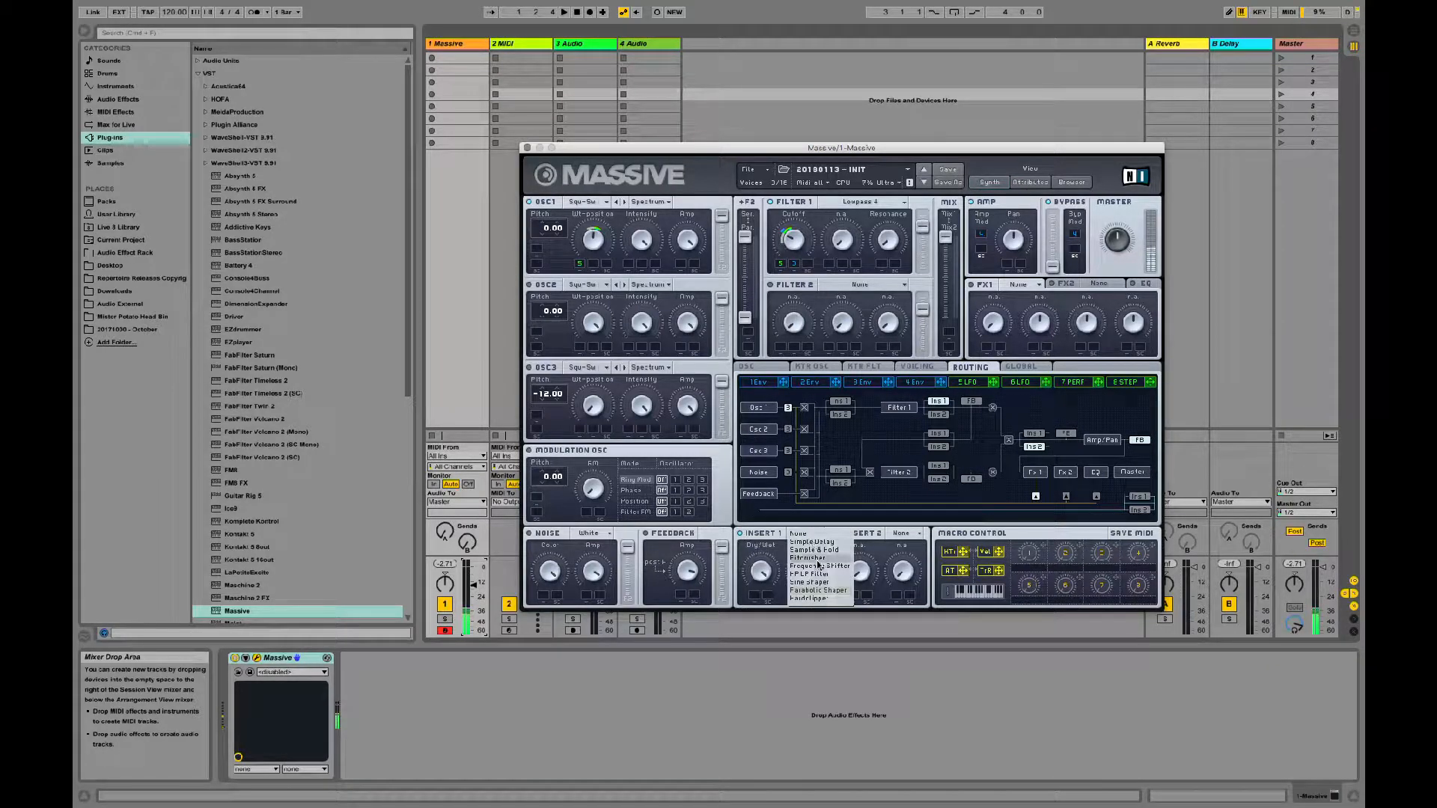
click(817, 559)
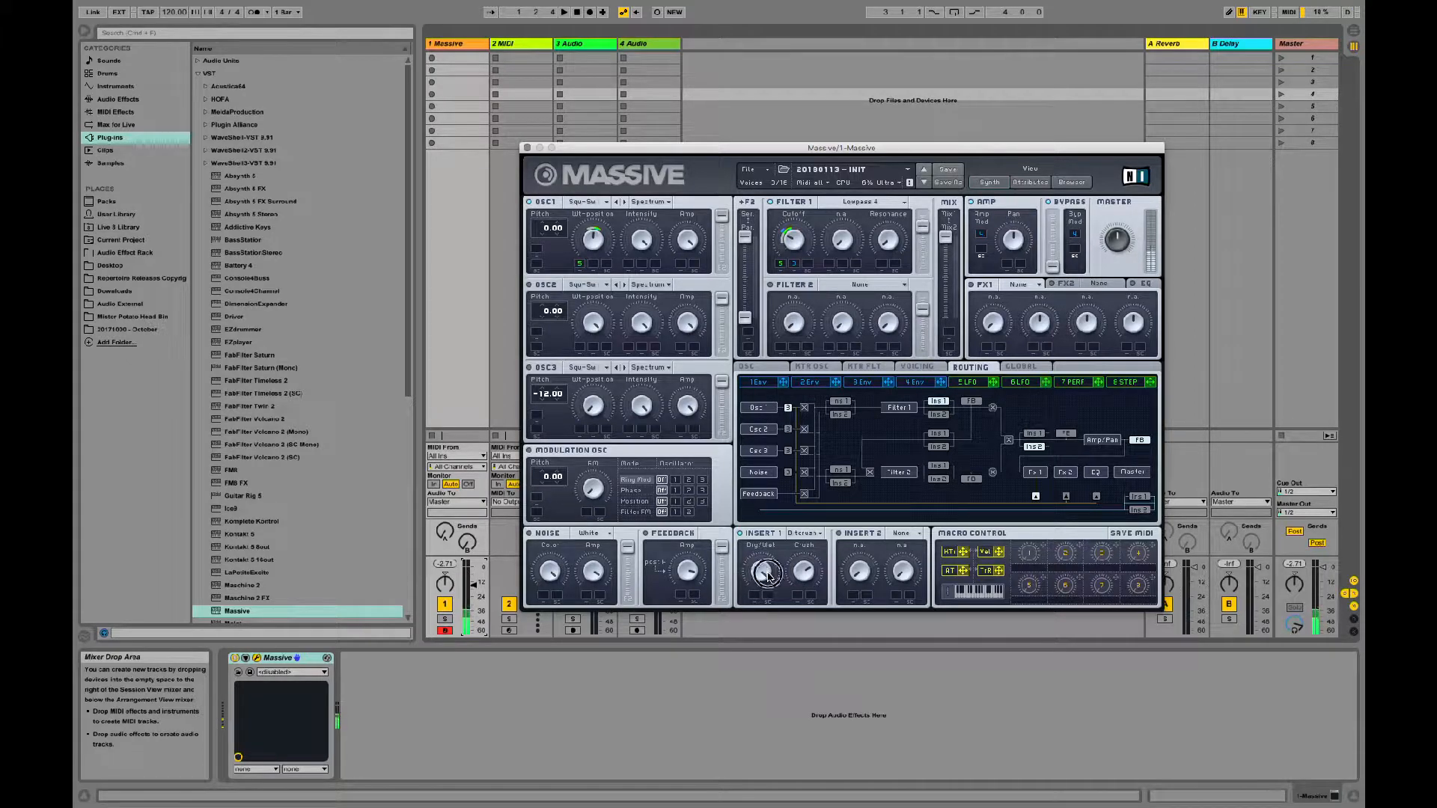
drag(768, 575, 758, 669)
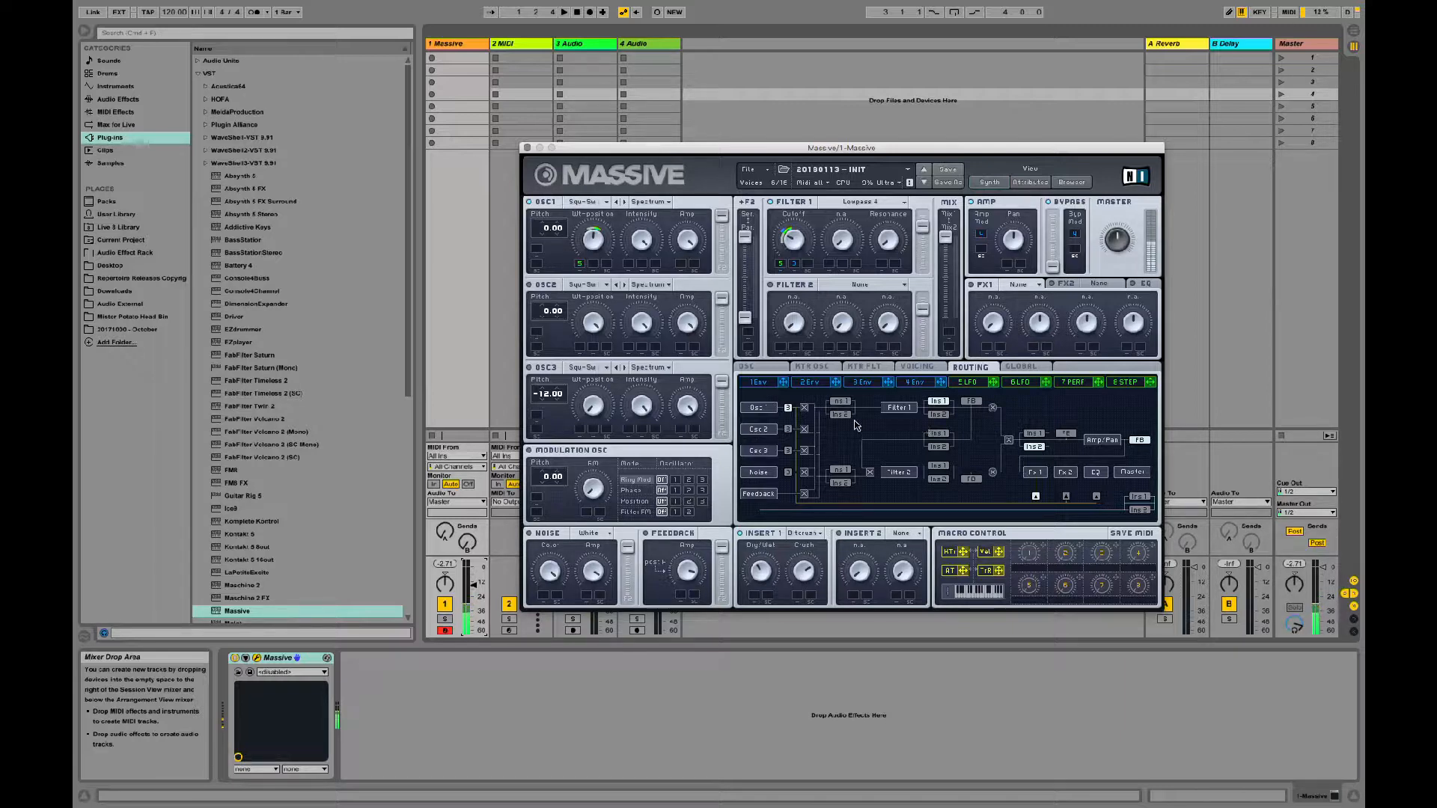
Step: Compare Insert 1 before and after Filter 1, lower its Dry/Wet, and place it before the filter
click(841, 402)
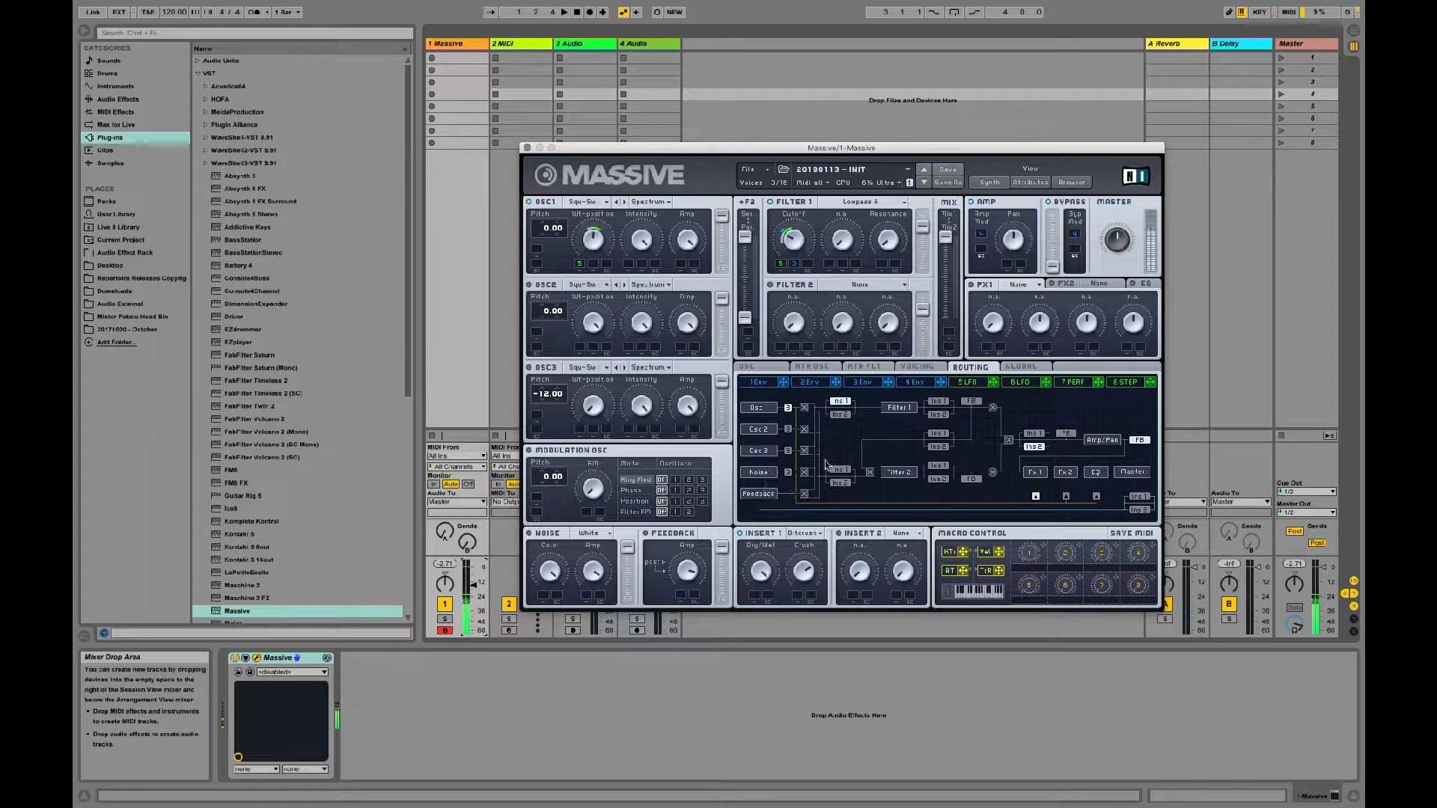
click(938, 401)
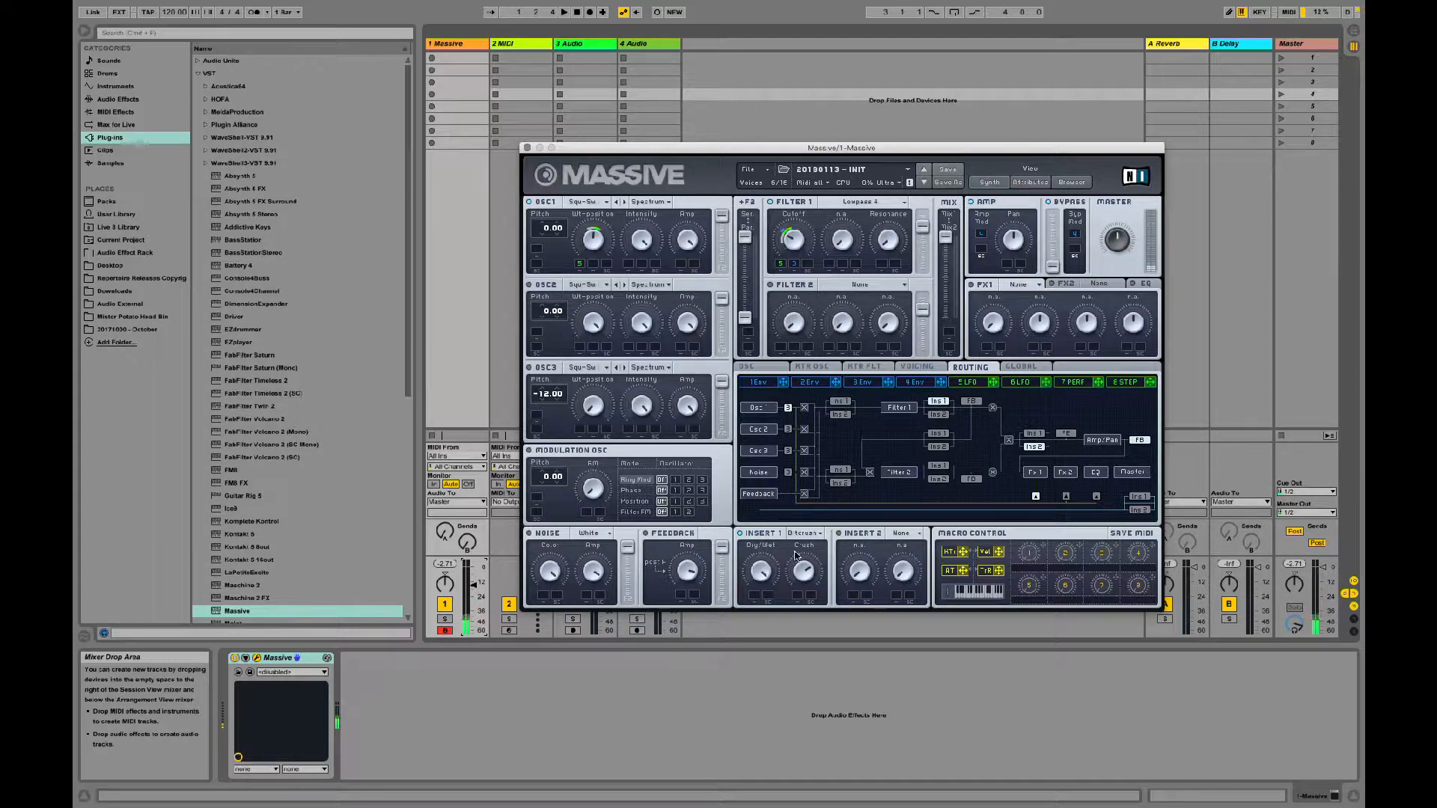
drag(760, 571, 760, 646)
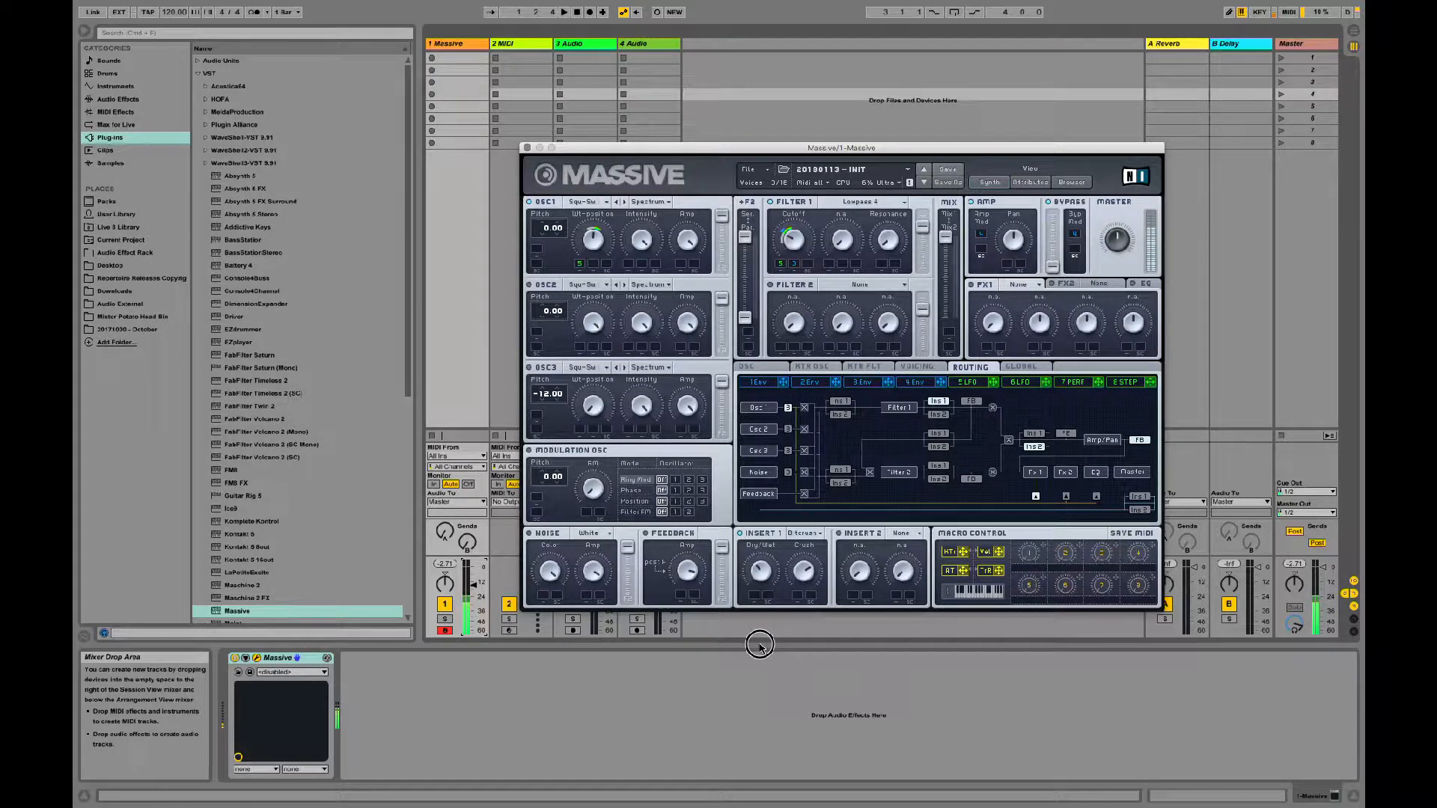
click(842, 403)
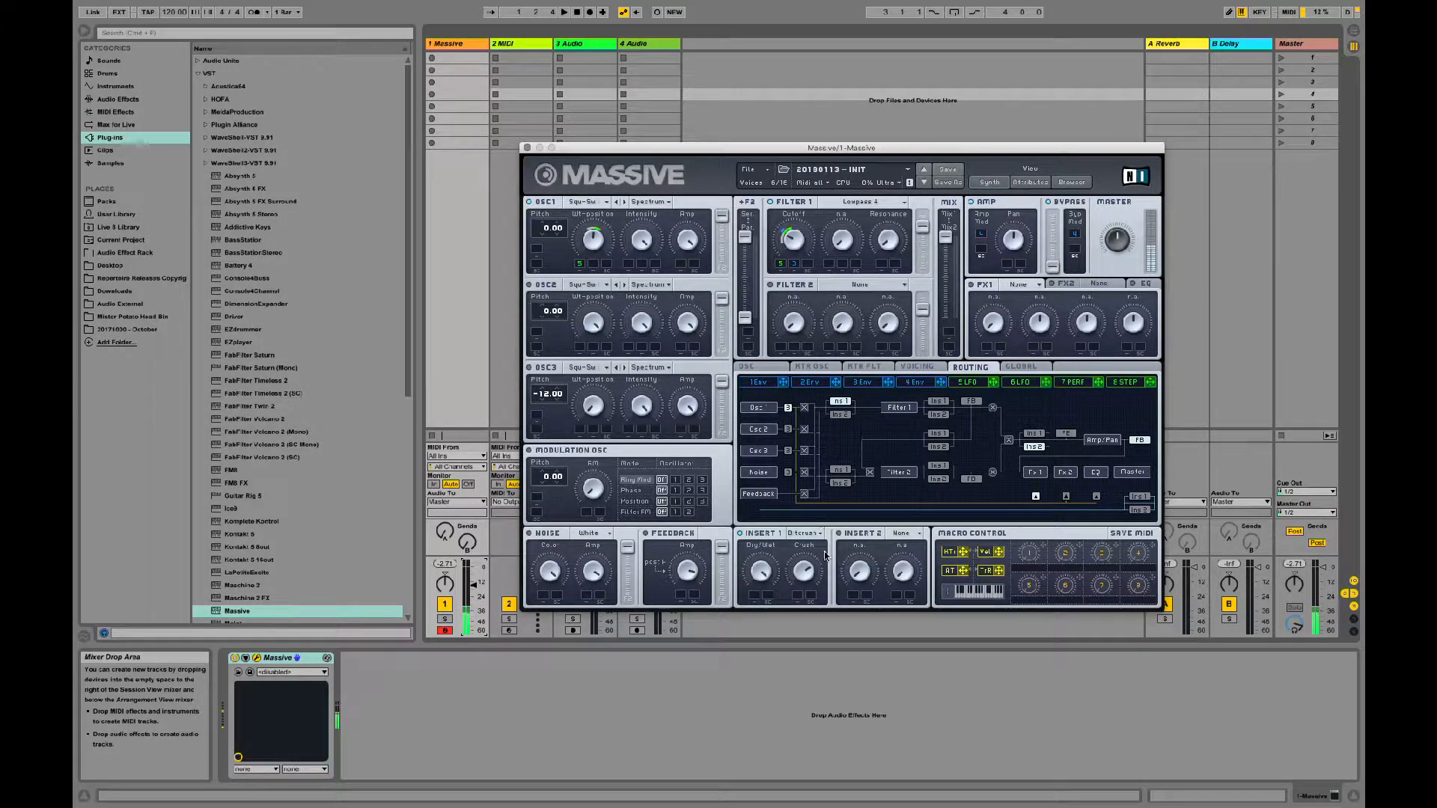
Step: Vary the Bitcrusher's Crush amount and try the Frequency Shifter in Insert 1
drag(804, 573, 816, 544)
click(811, 534)
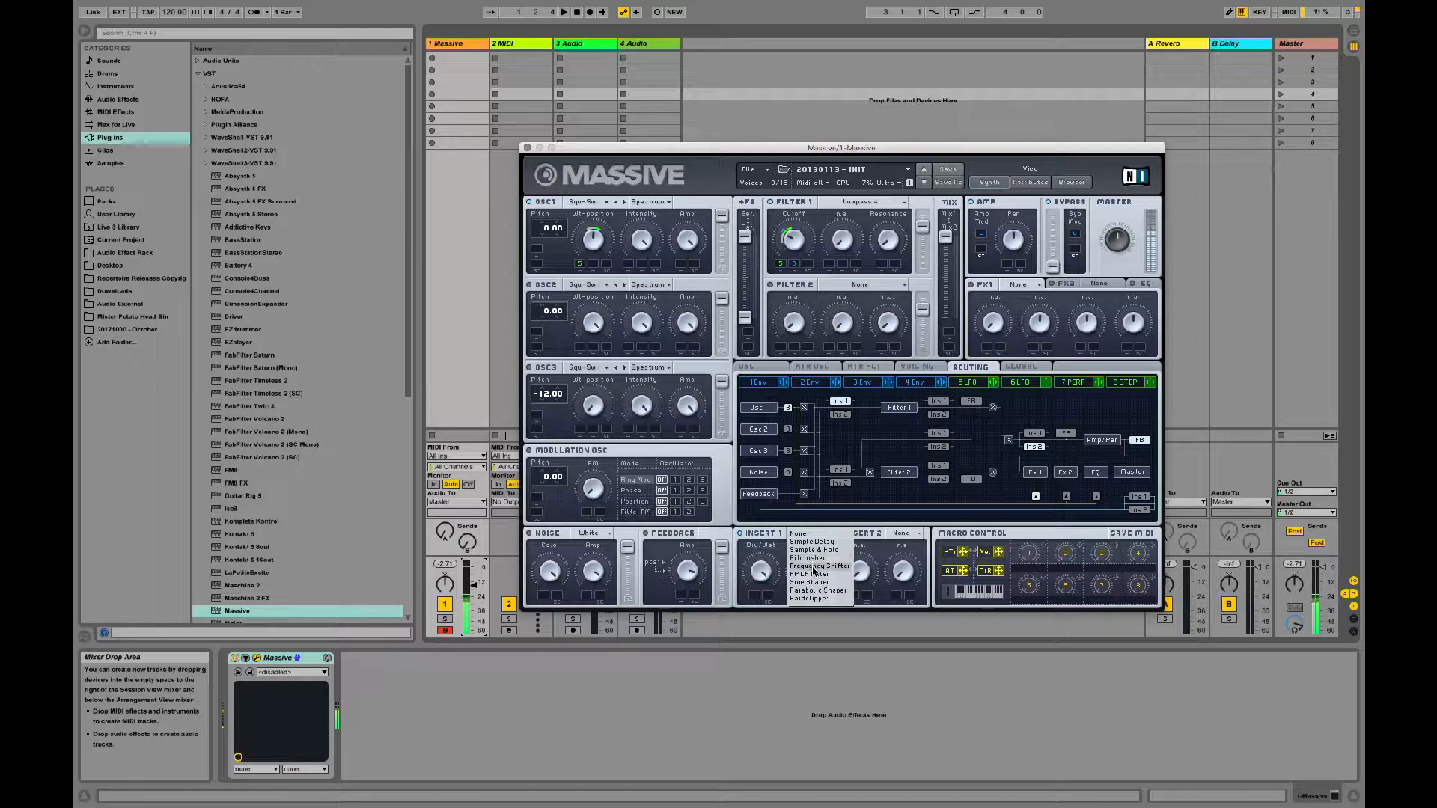
click(815, 568)
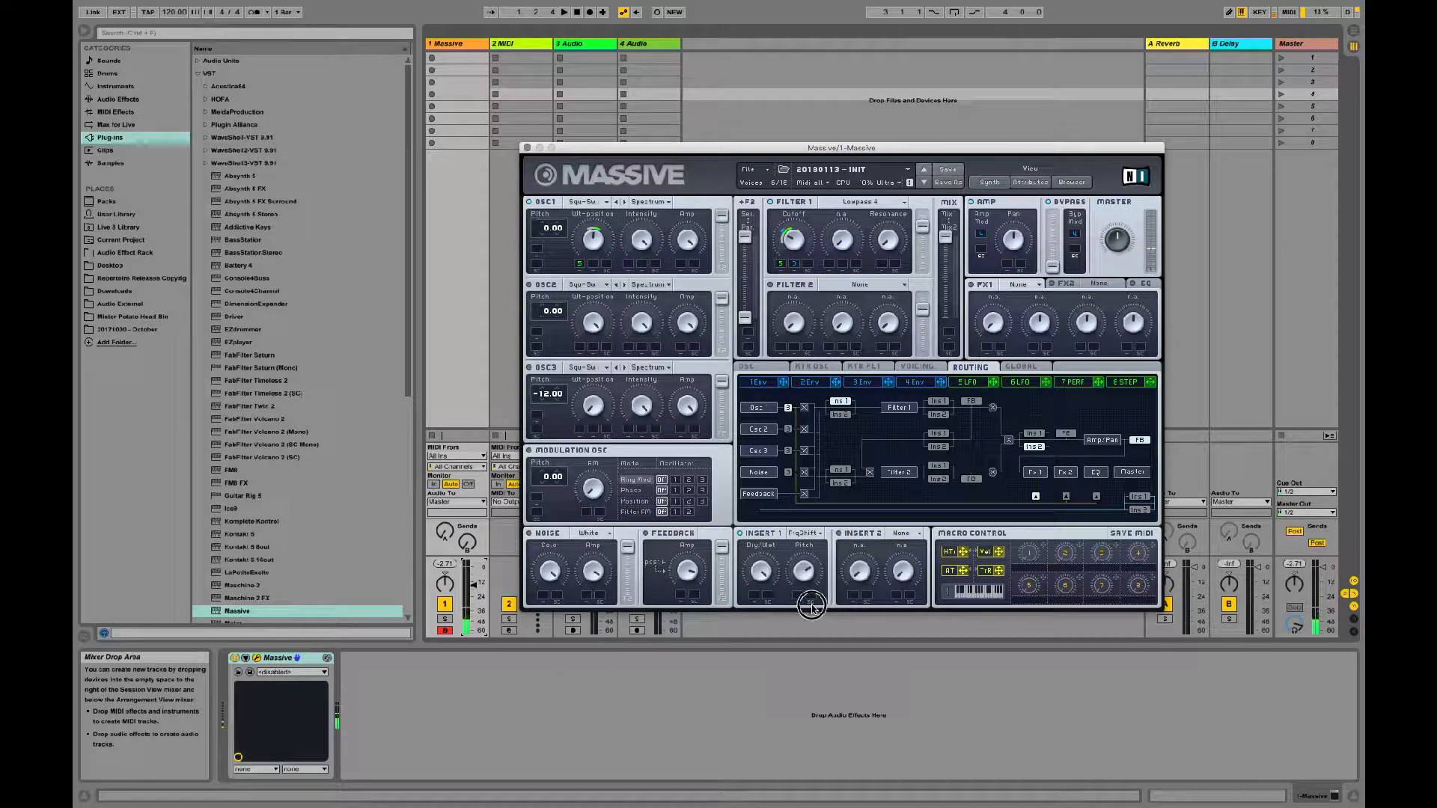
Step: Set Insert 1 to the Sine Shaper with adjusted Drive and Dry/Wet, and raise the Massive track's volume
click(805, 534)
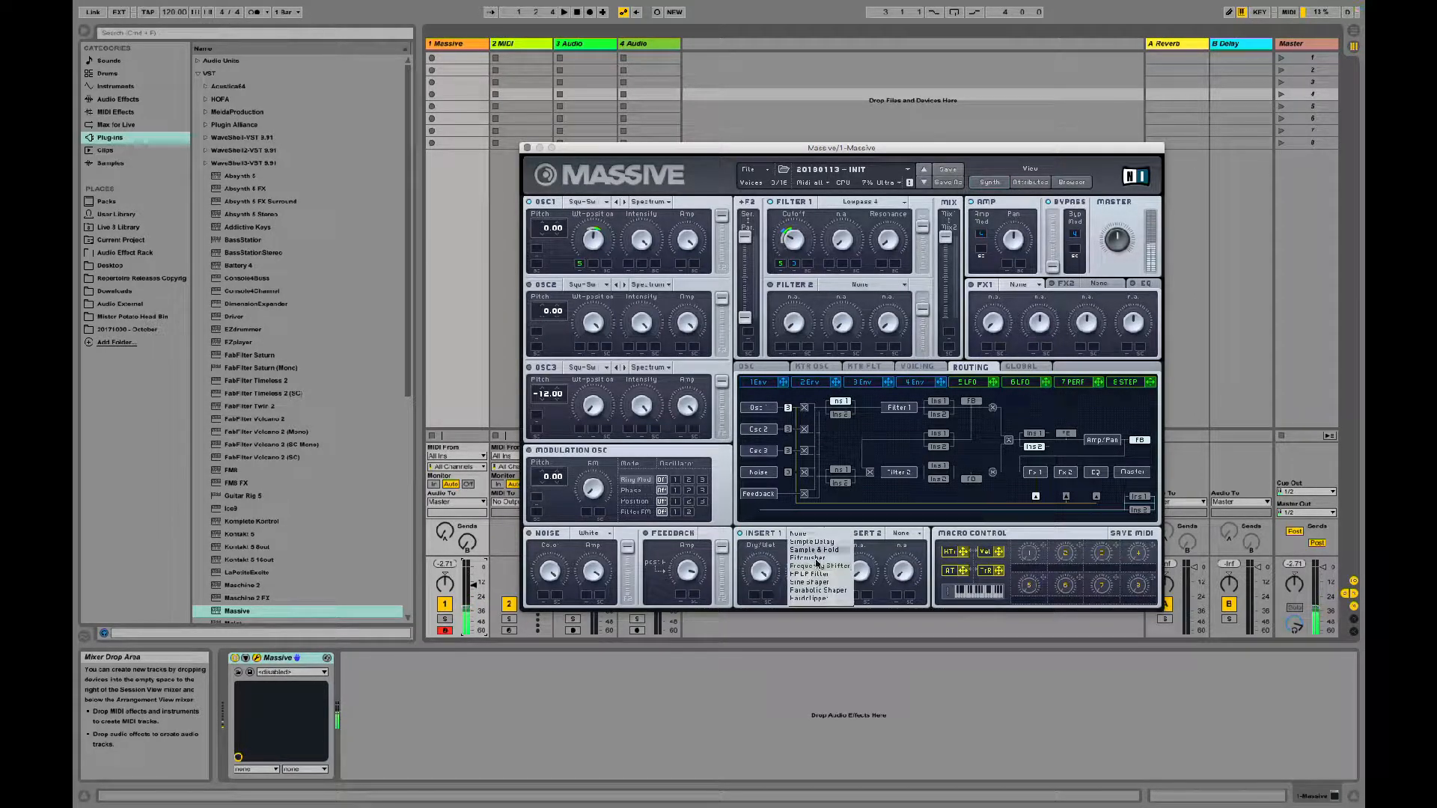
click(830, 582)
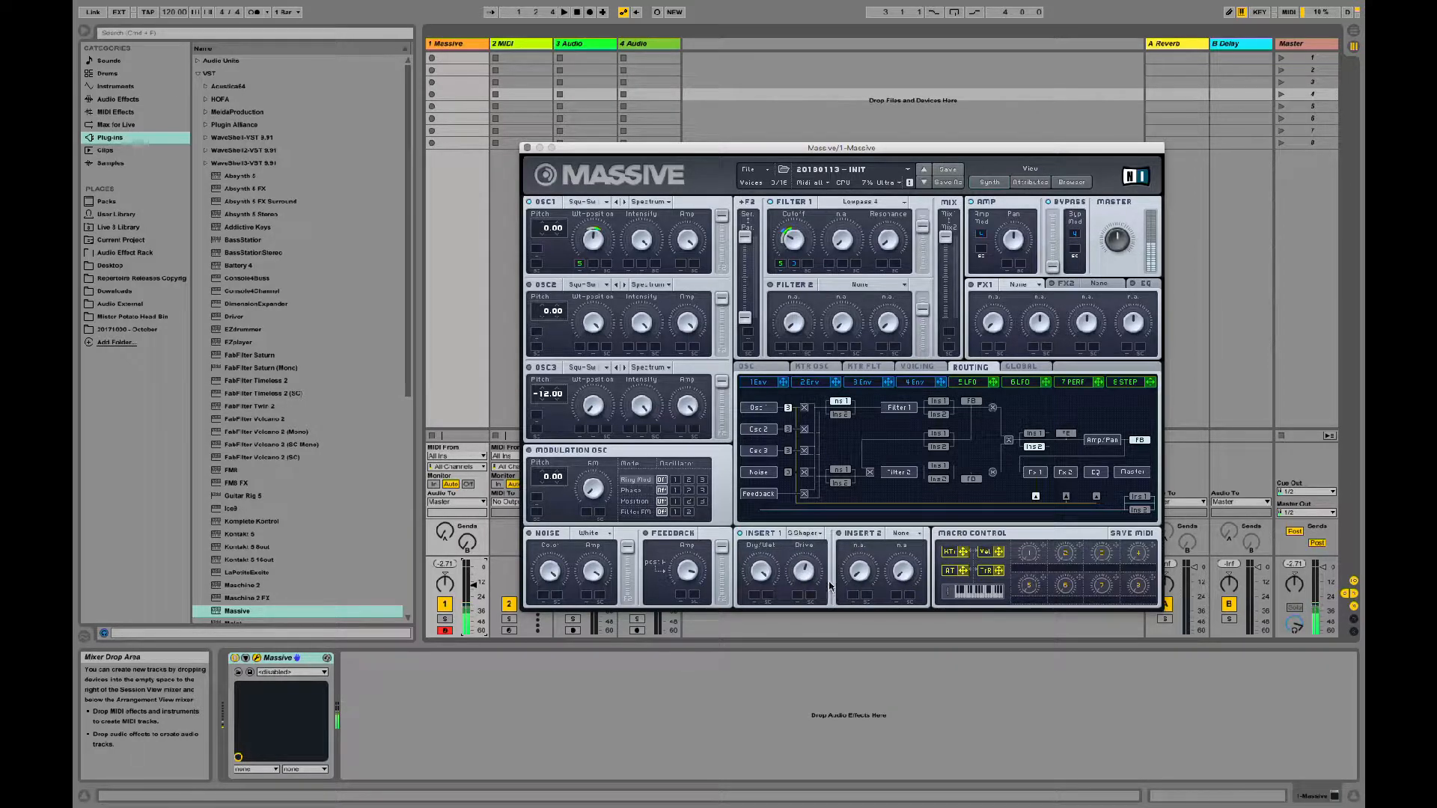
drag(806, 572, 813, 541)
mouse_move(761, 580)
mouse_down()
mouse_move(764, 615)
mouse_move(768, 602)
mouse_up()
drag(473, 586, 474, 572)
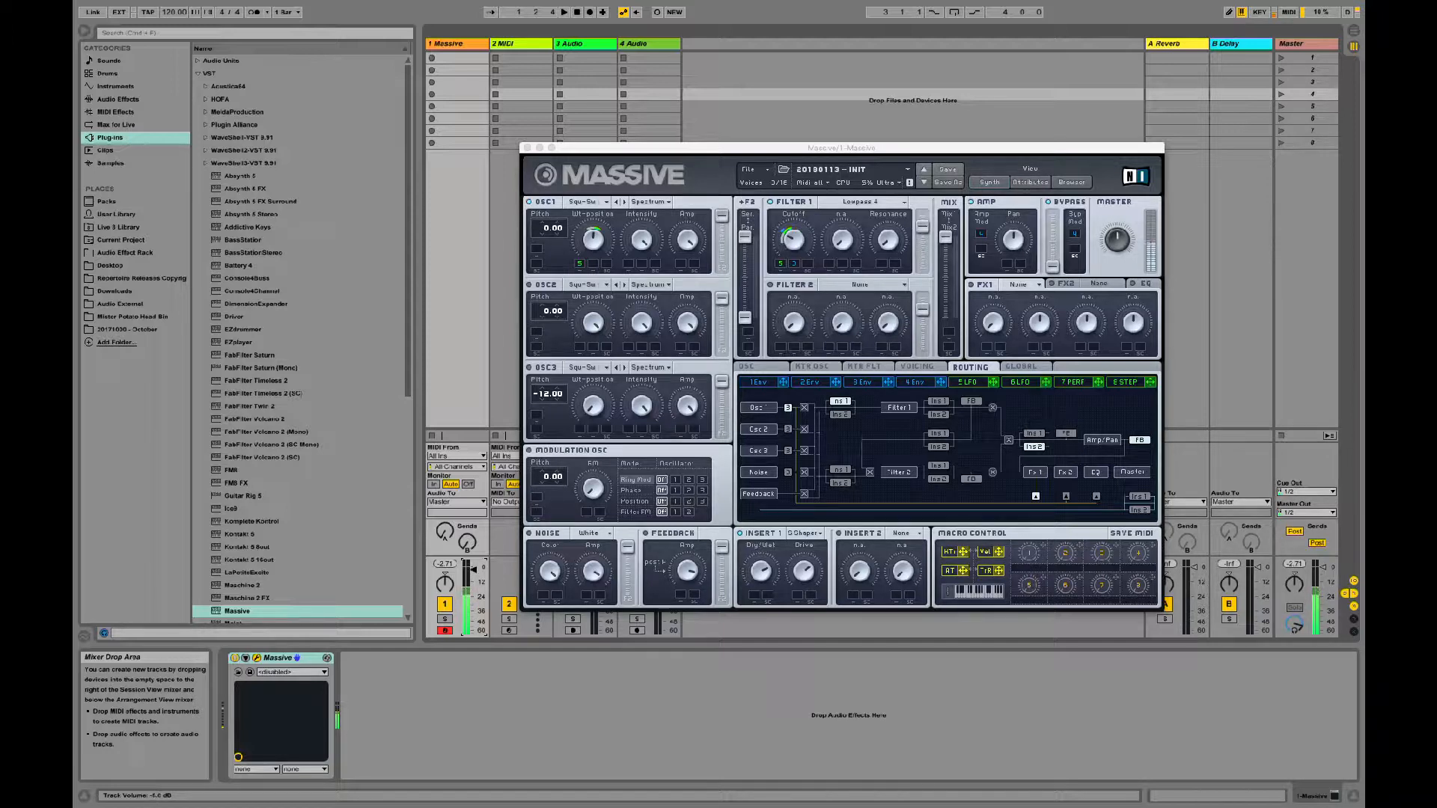
Step: Save the patch in the Sounds folder as "20180205 - Pad - Wavy Gravy (OYO 5)"
click(765, 175)
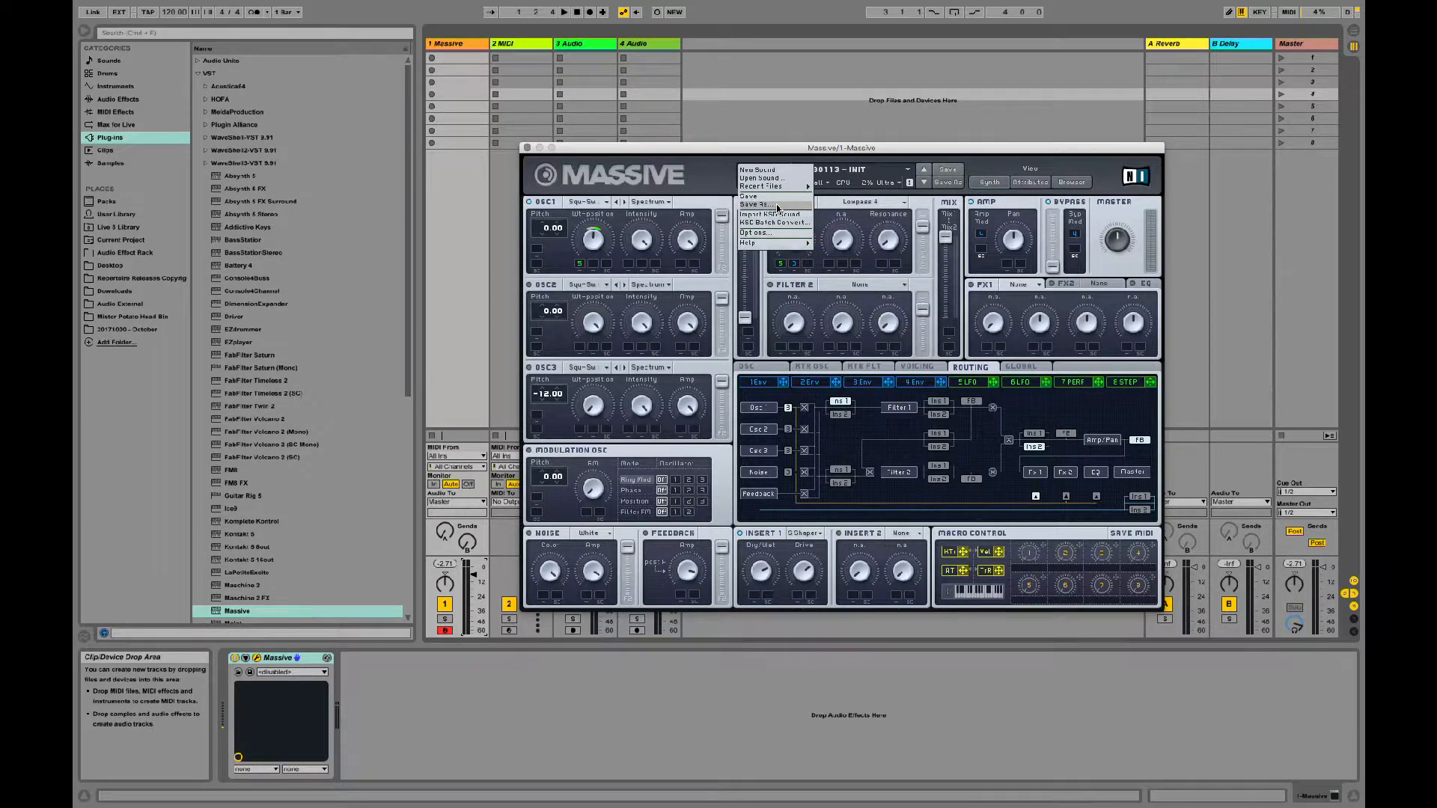
click(777, 207)
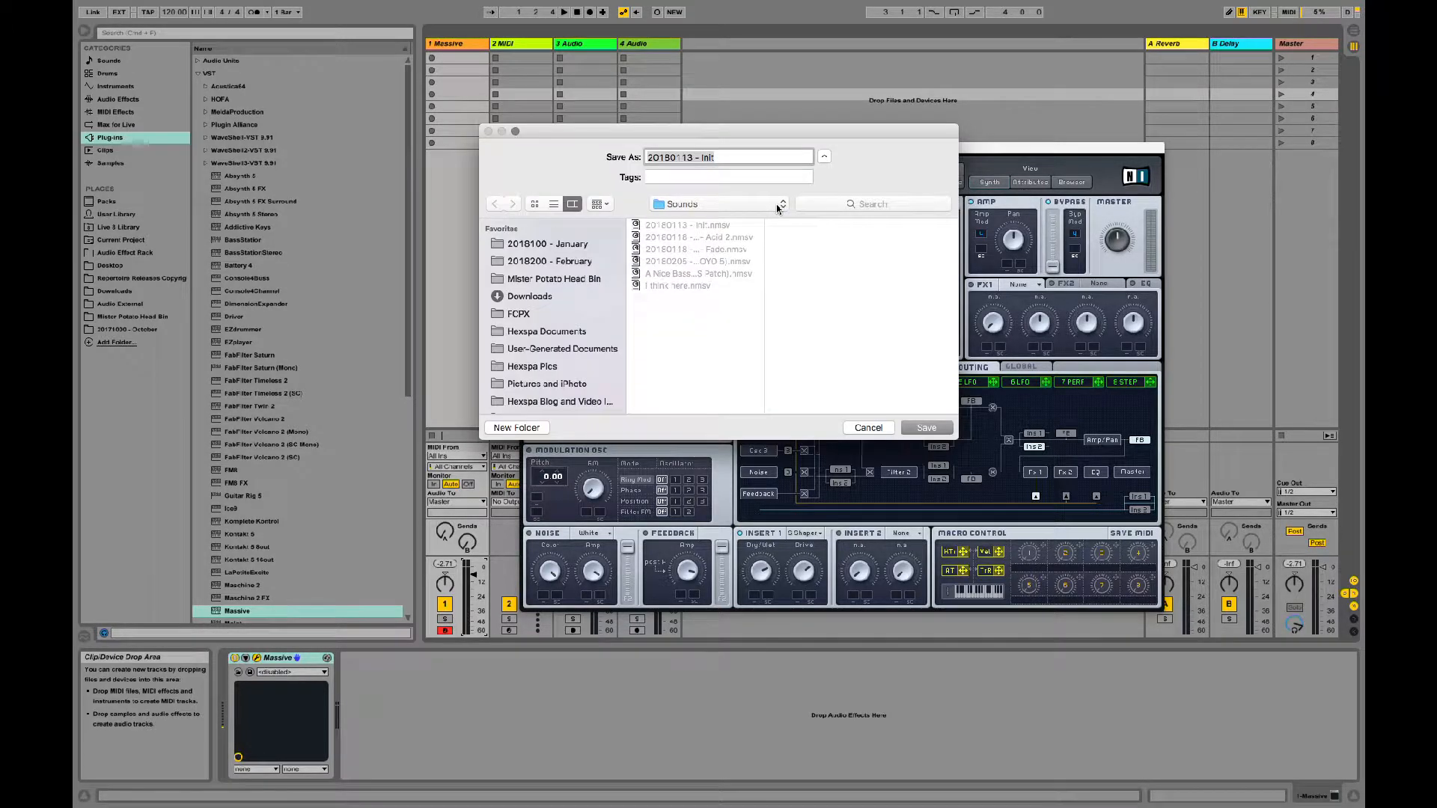
click(692, 157)
key(BackSpace)
key(BackSpace)
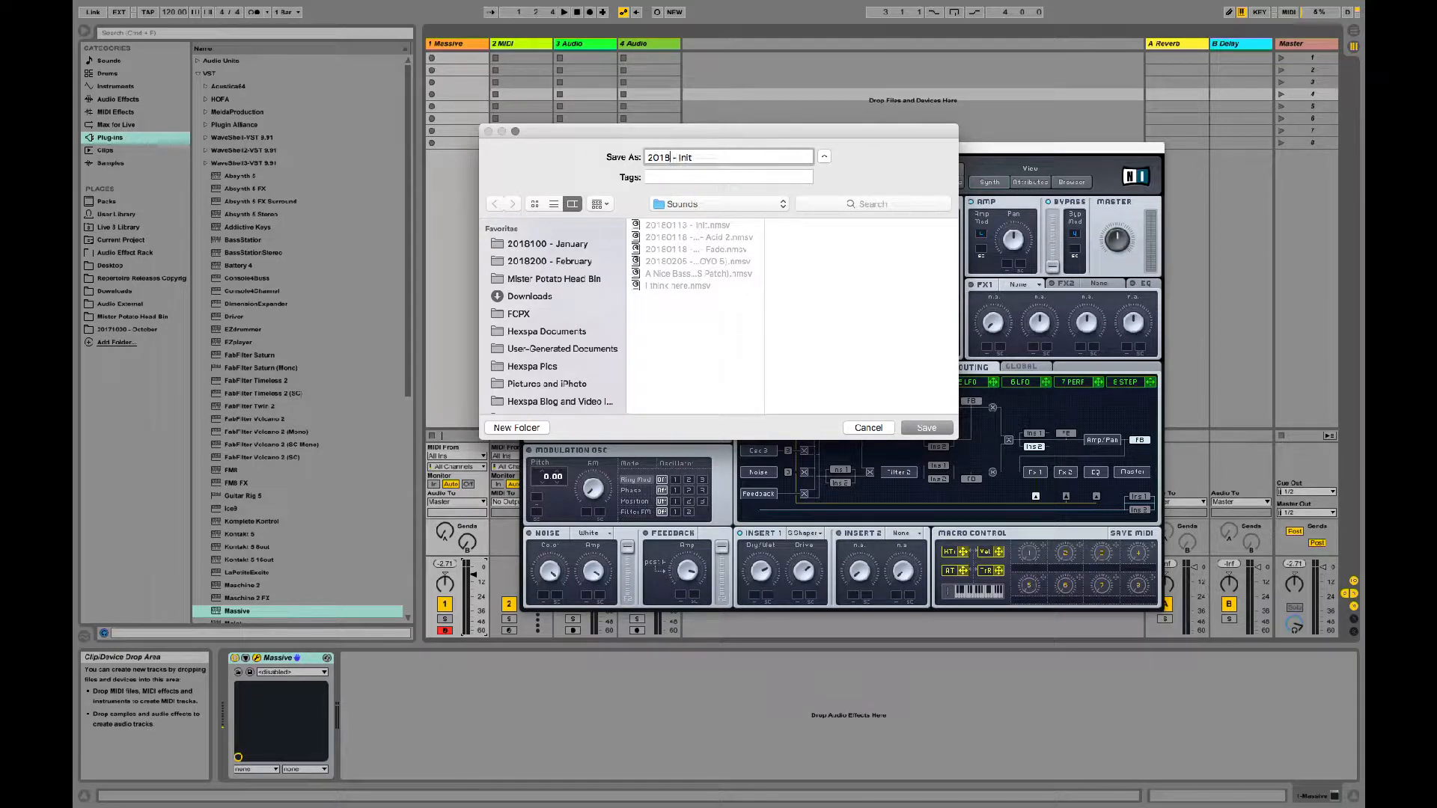
text(05)
text(Gravy (OYO 5)
click(861, 203)
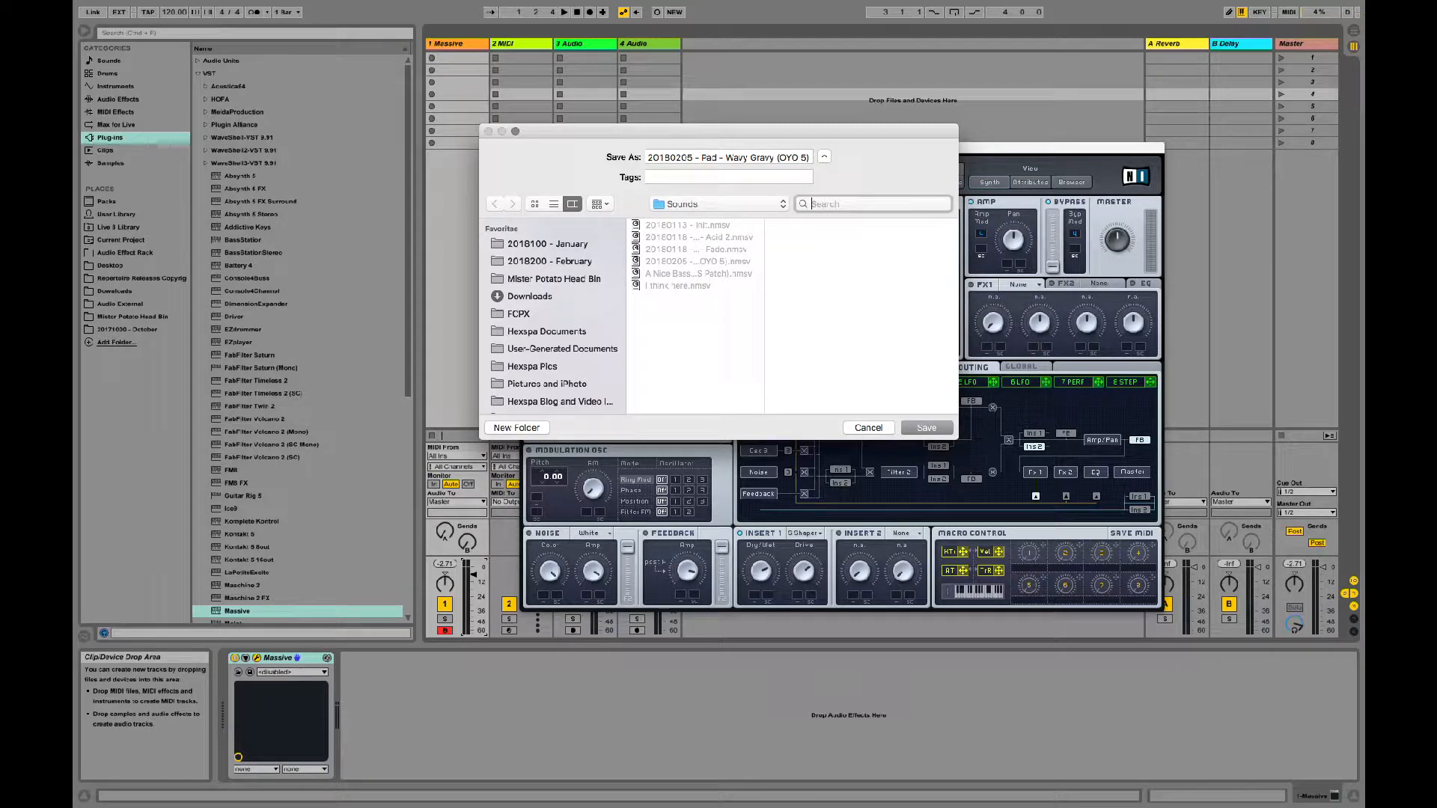
click(920, 433)
Step: Load the 20180113 - Init patch from the recent files
click(769, 171)
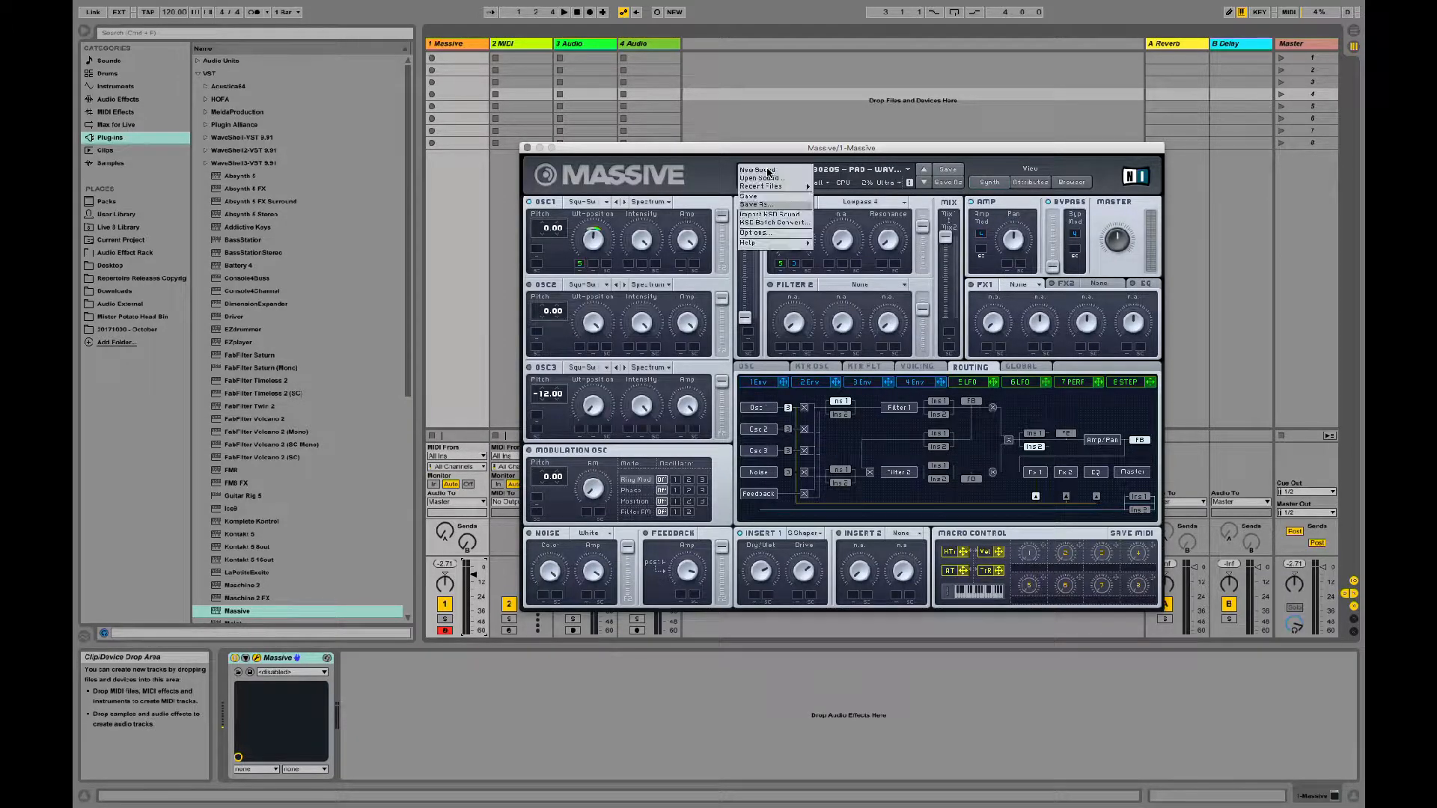
mouse_move(784, 187)
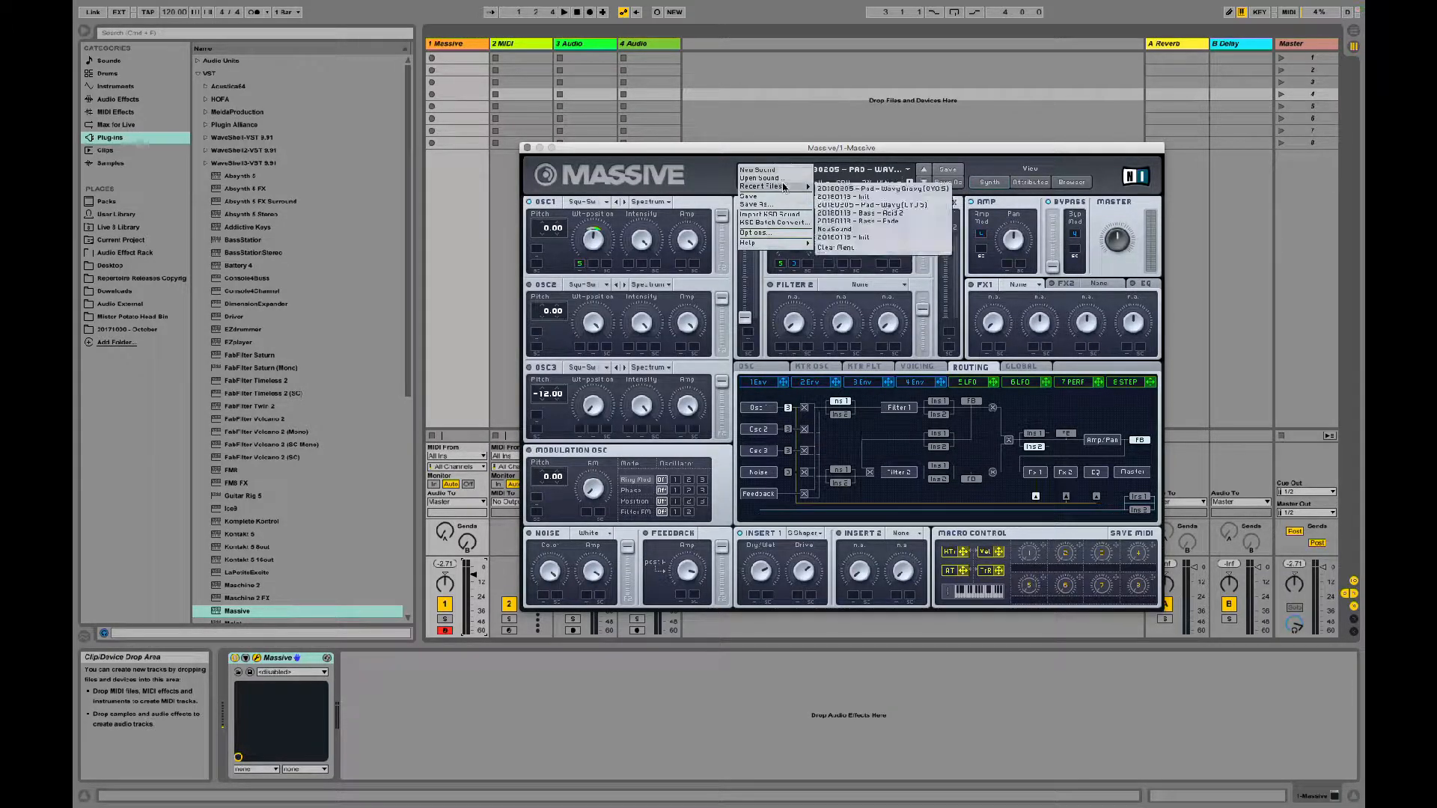
click(821, 197)
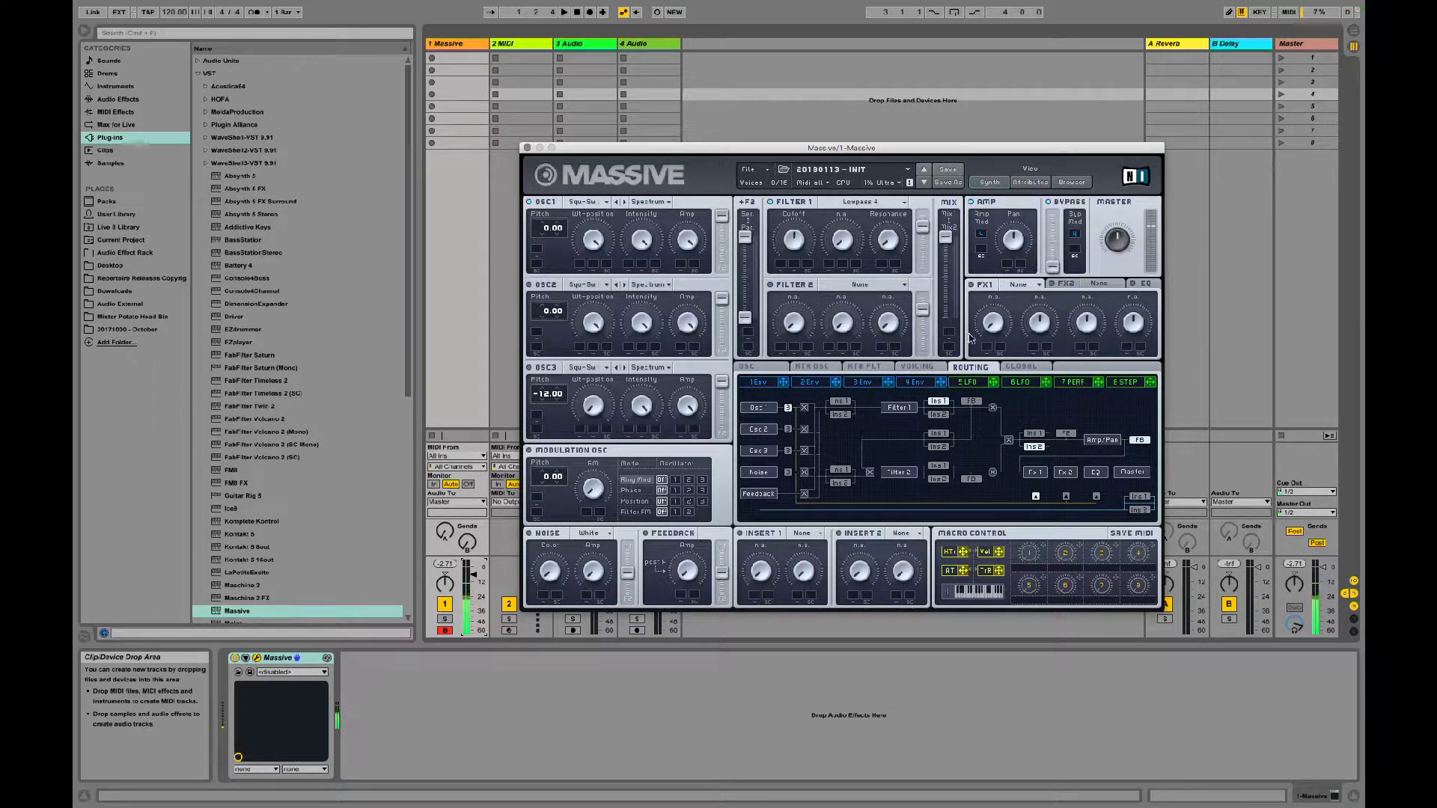
Step: Display Envelope 4 and load the saved Wavy pad, followed by the Wavy Gravy pad, from the recent files to hear them
click(1037, 367)
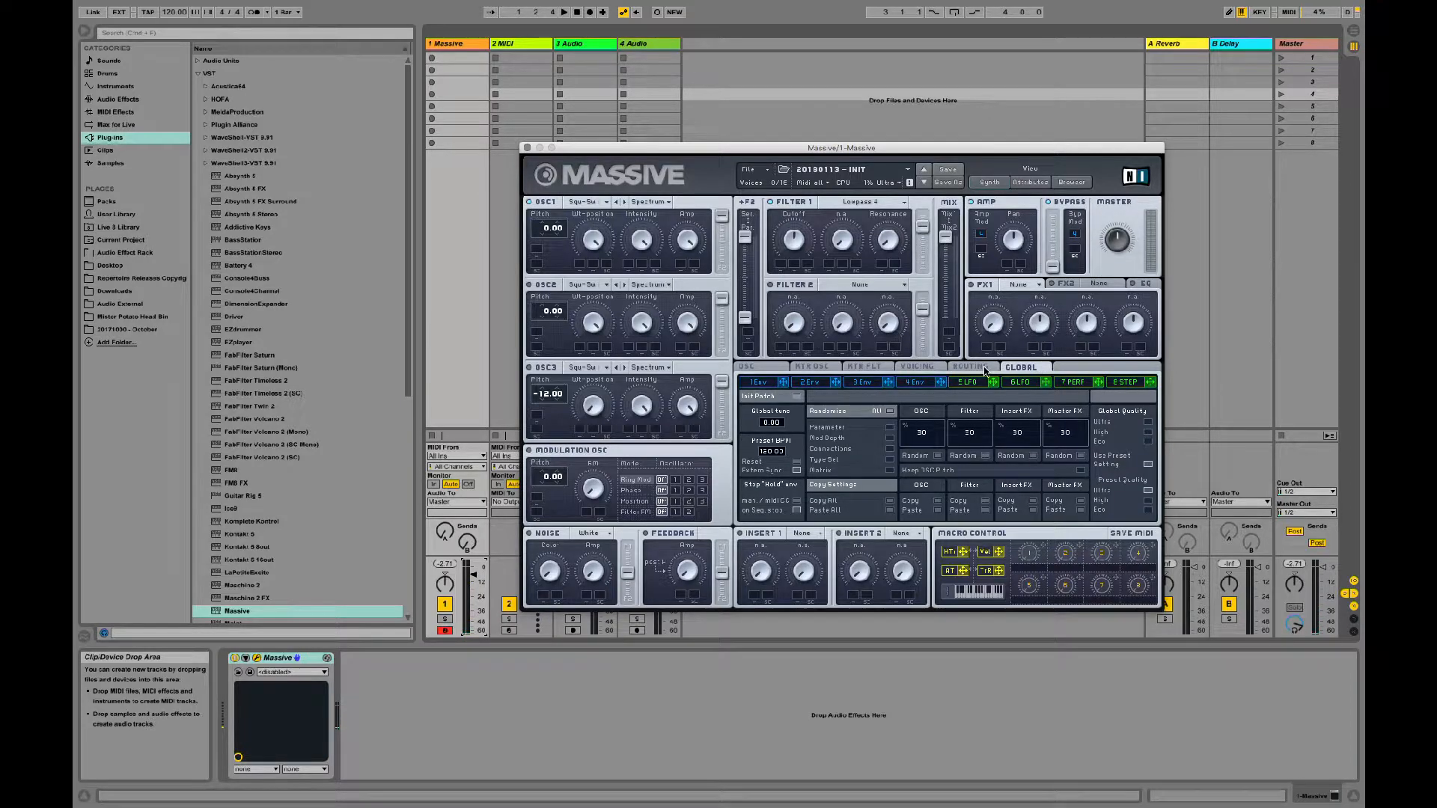
click(913, 382)
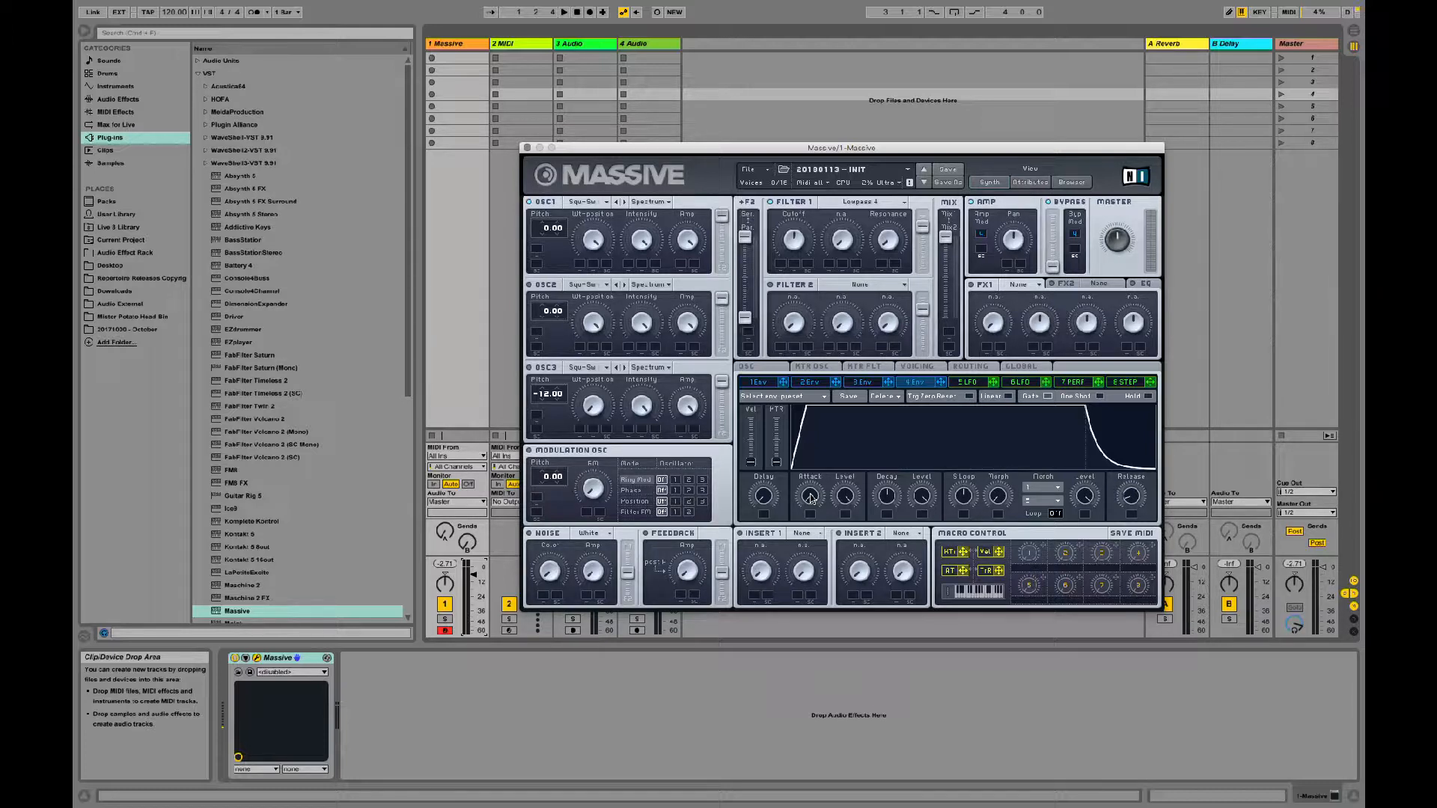
click(755, 170)
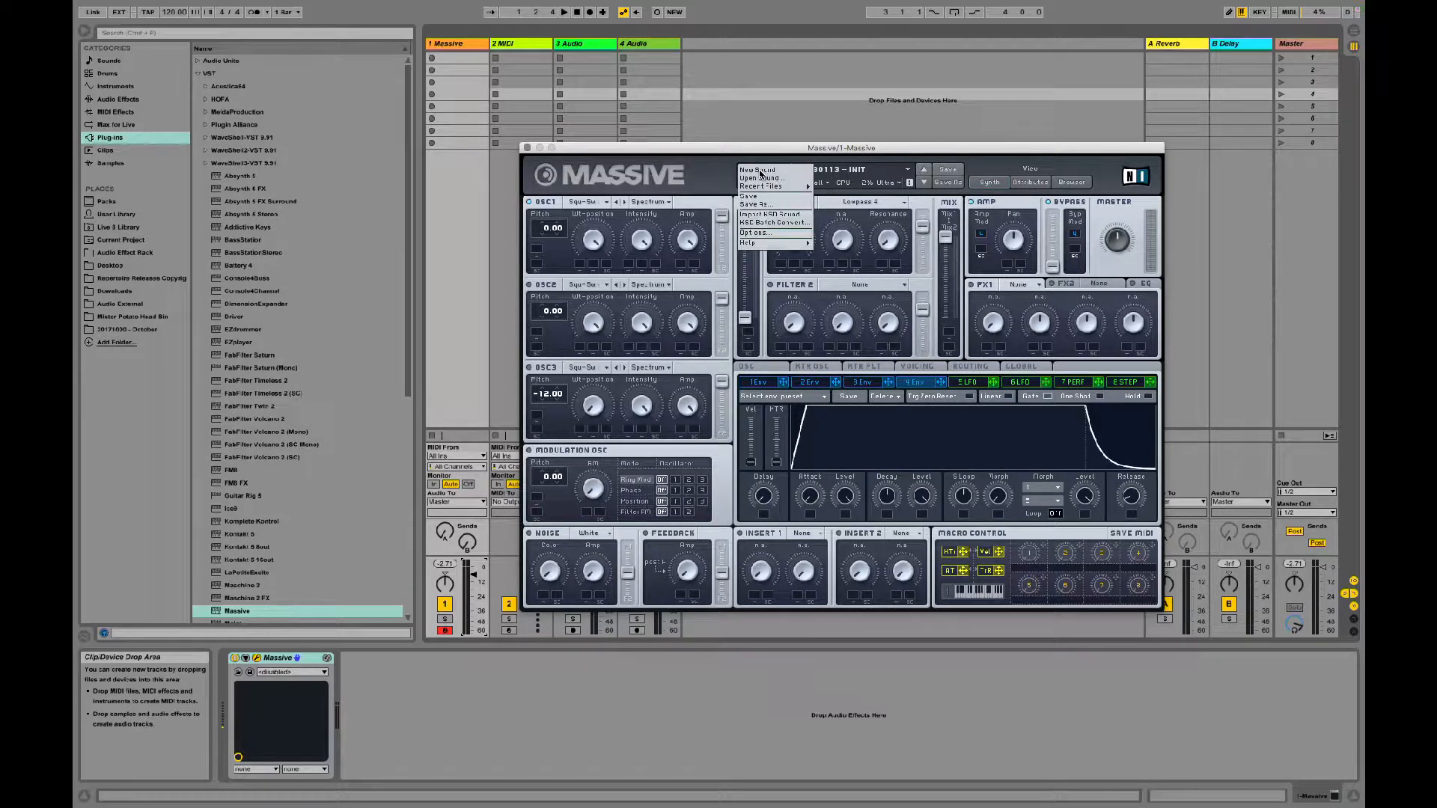
mouse_move(781, 188)
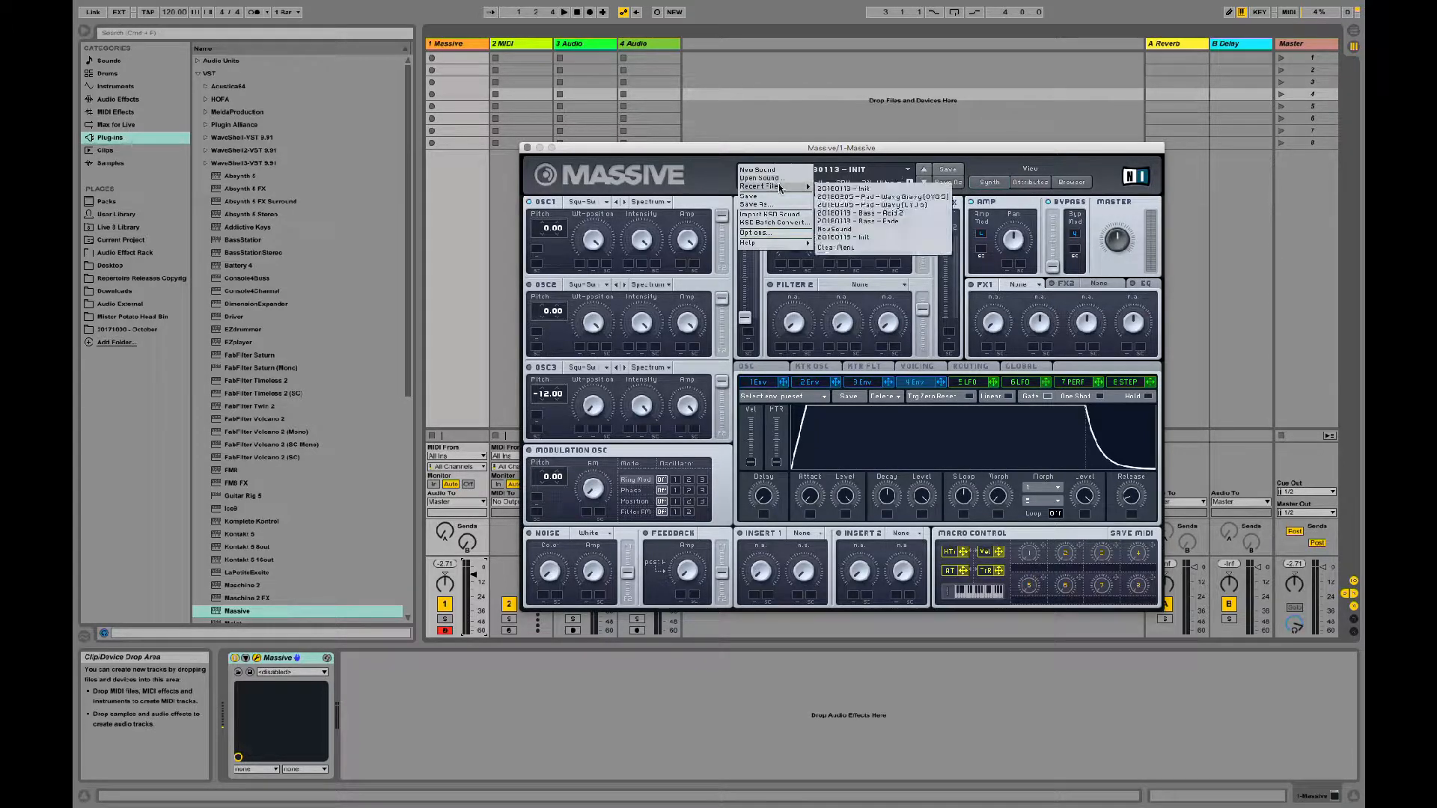
click(831, 205)
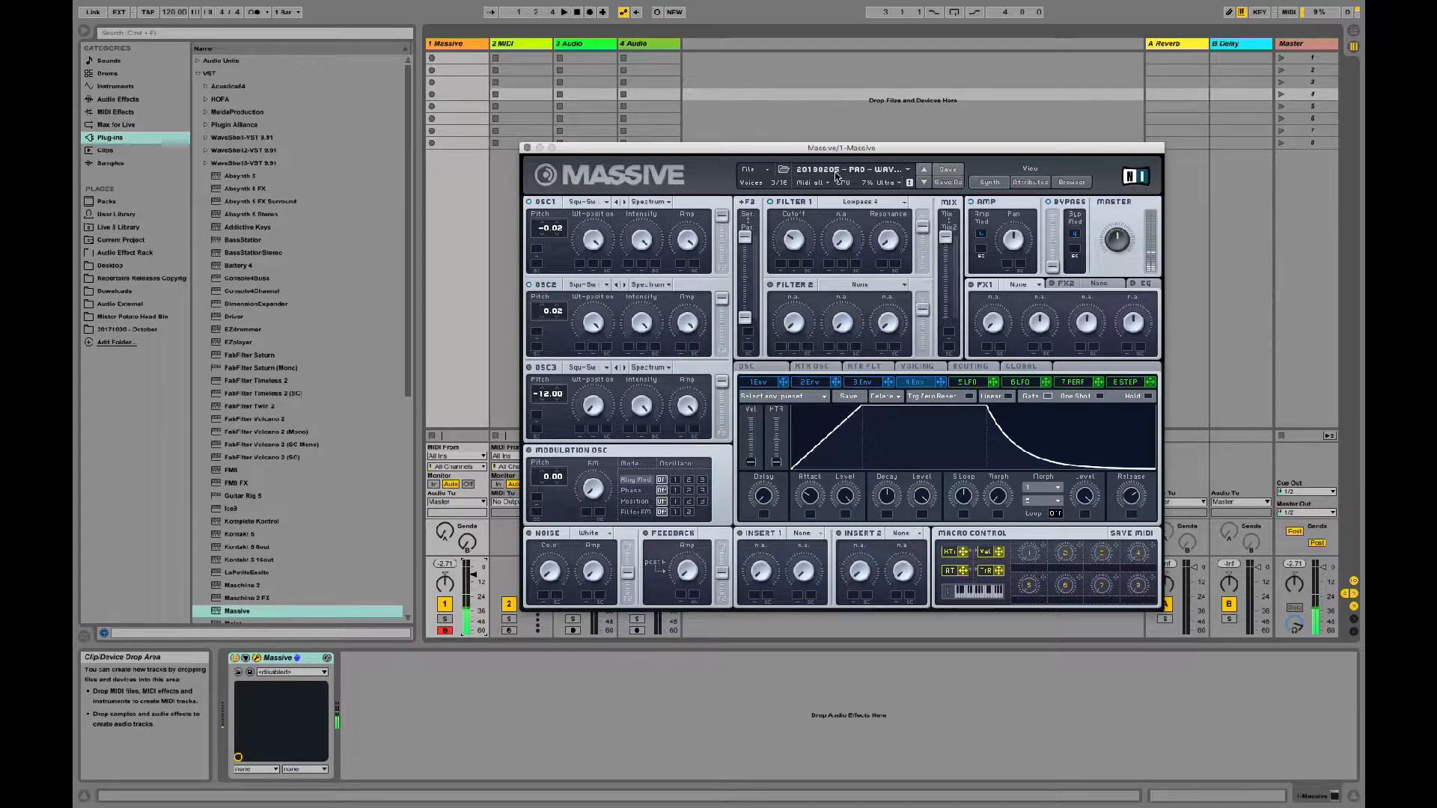
click(761, 171)
mouse_move(771, 186)
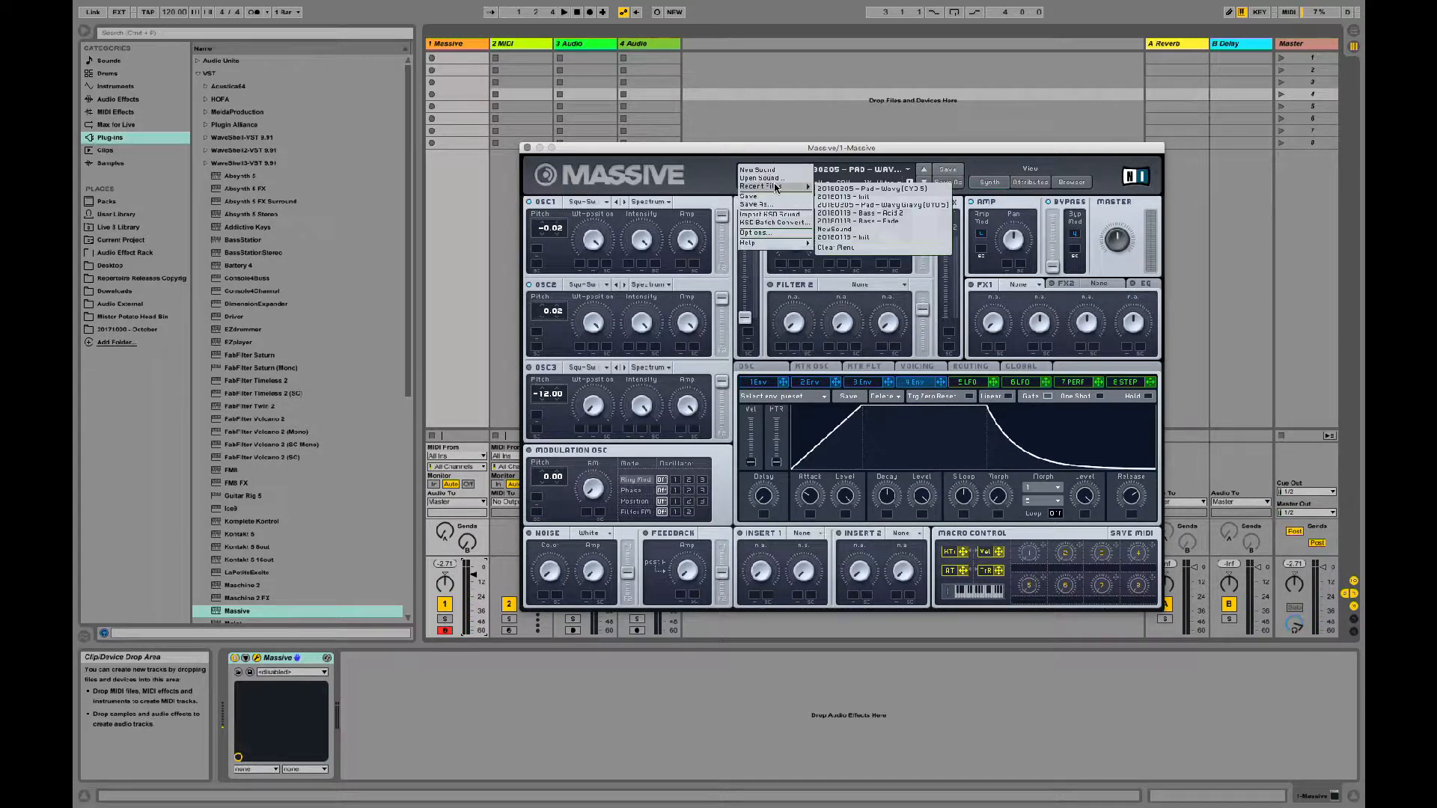
click(838, 206)
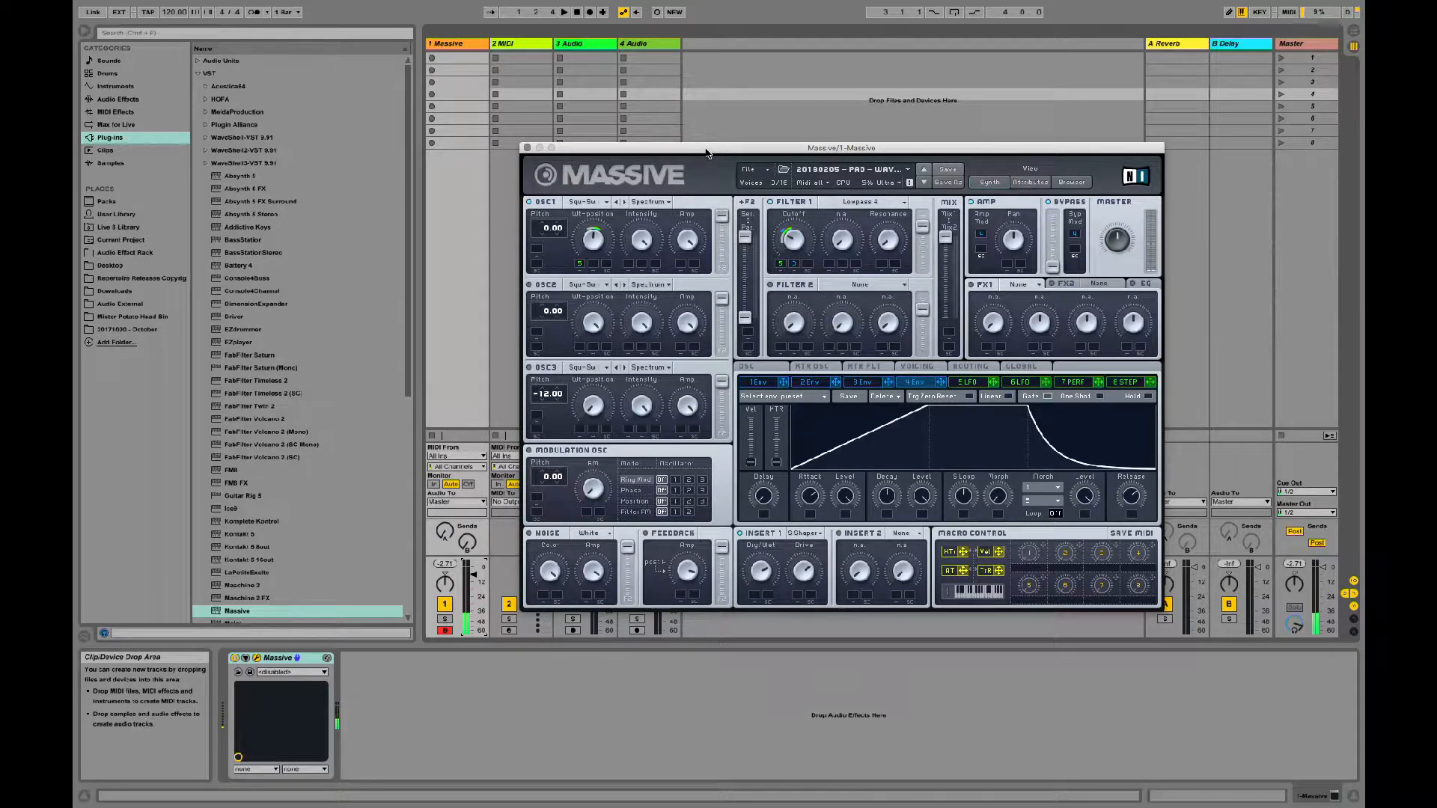
Step: Switch back to the saved Wavy pad and again to Wavy Gravy to compare the two sounds
click(762, 171)
mouse_move(786, 189)
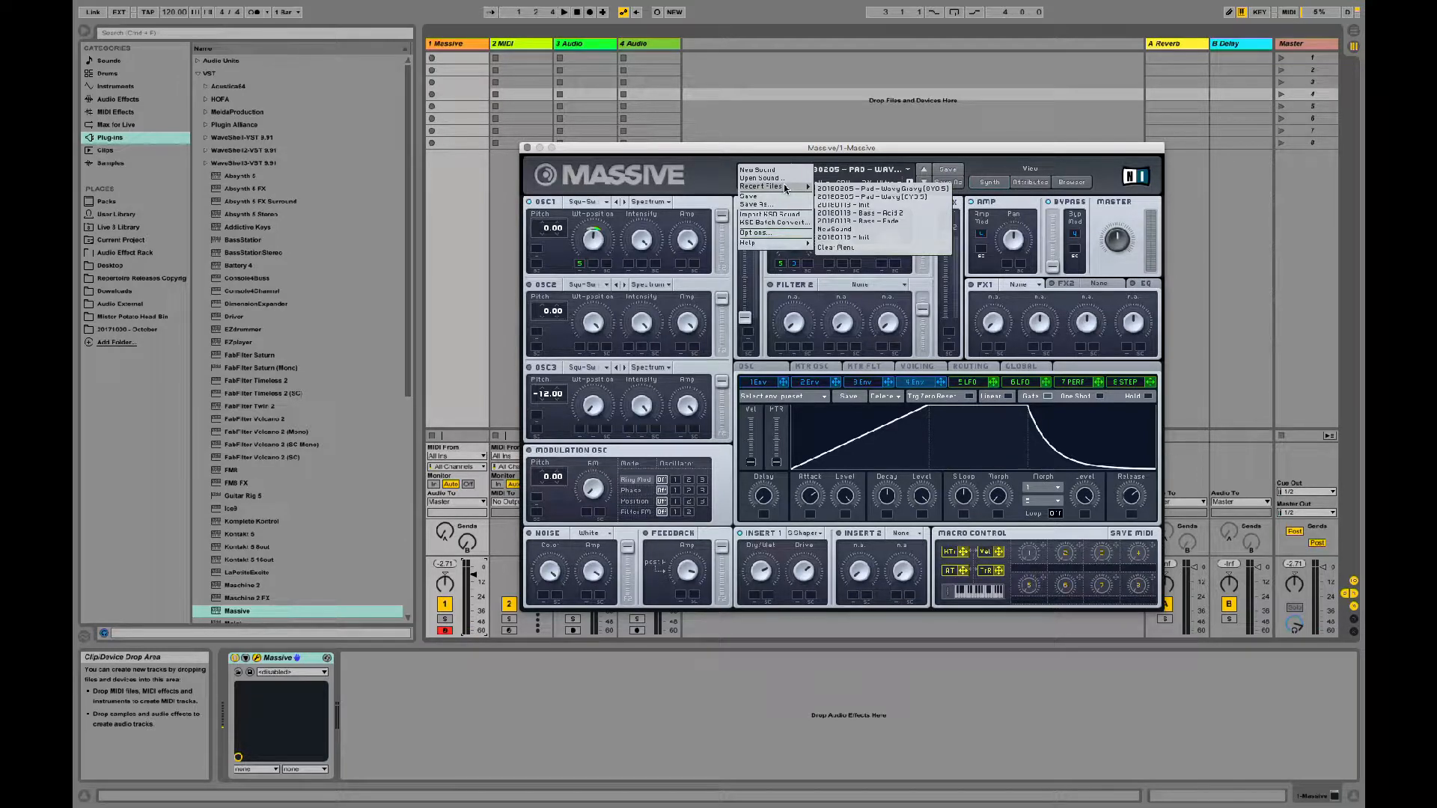
click(837, 197)
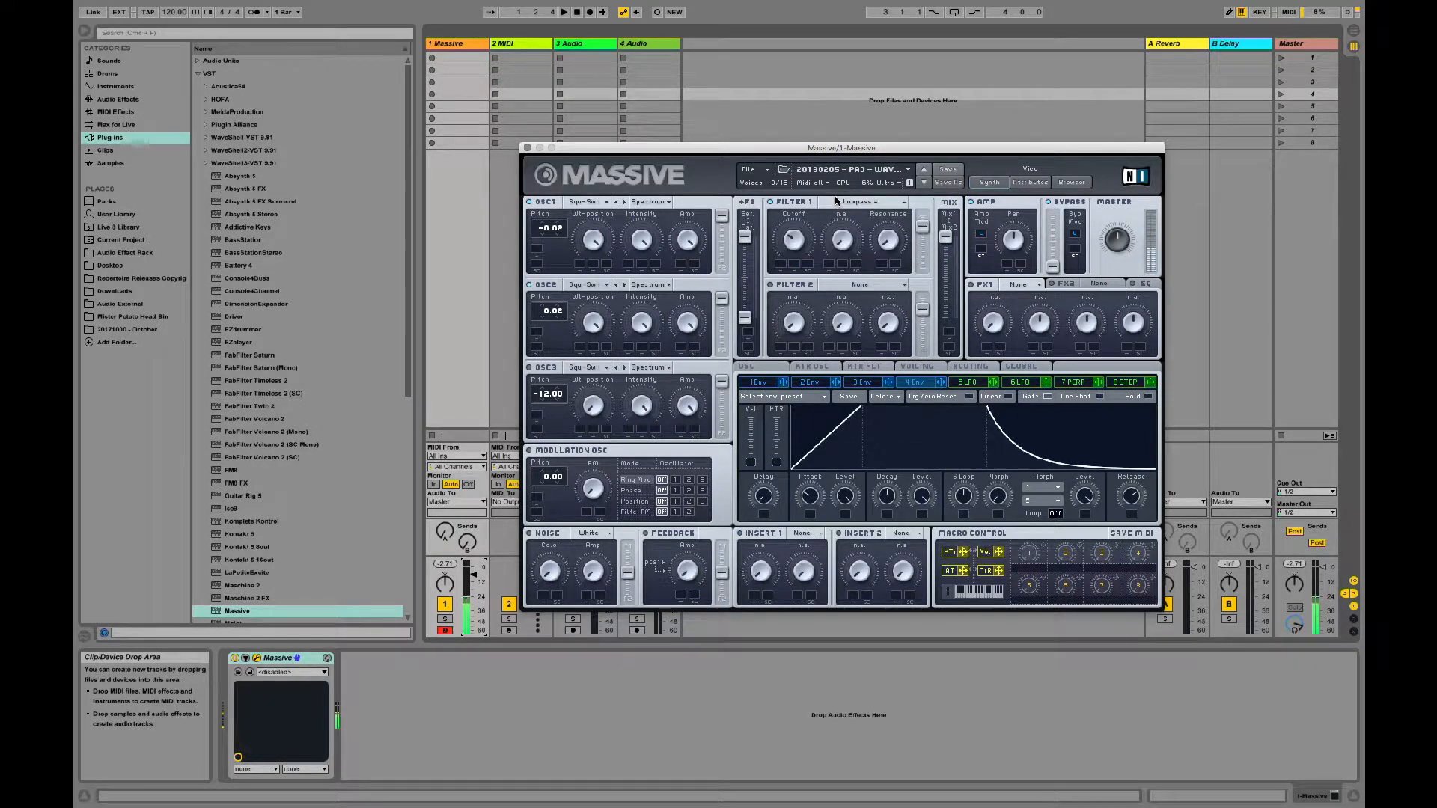
click(770, 170)
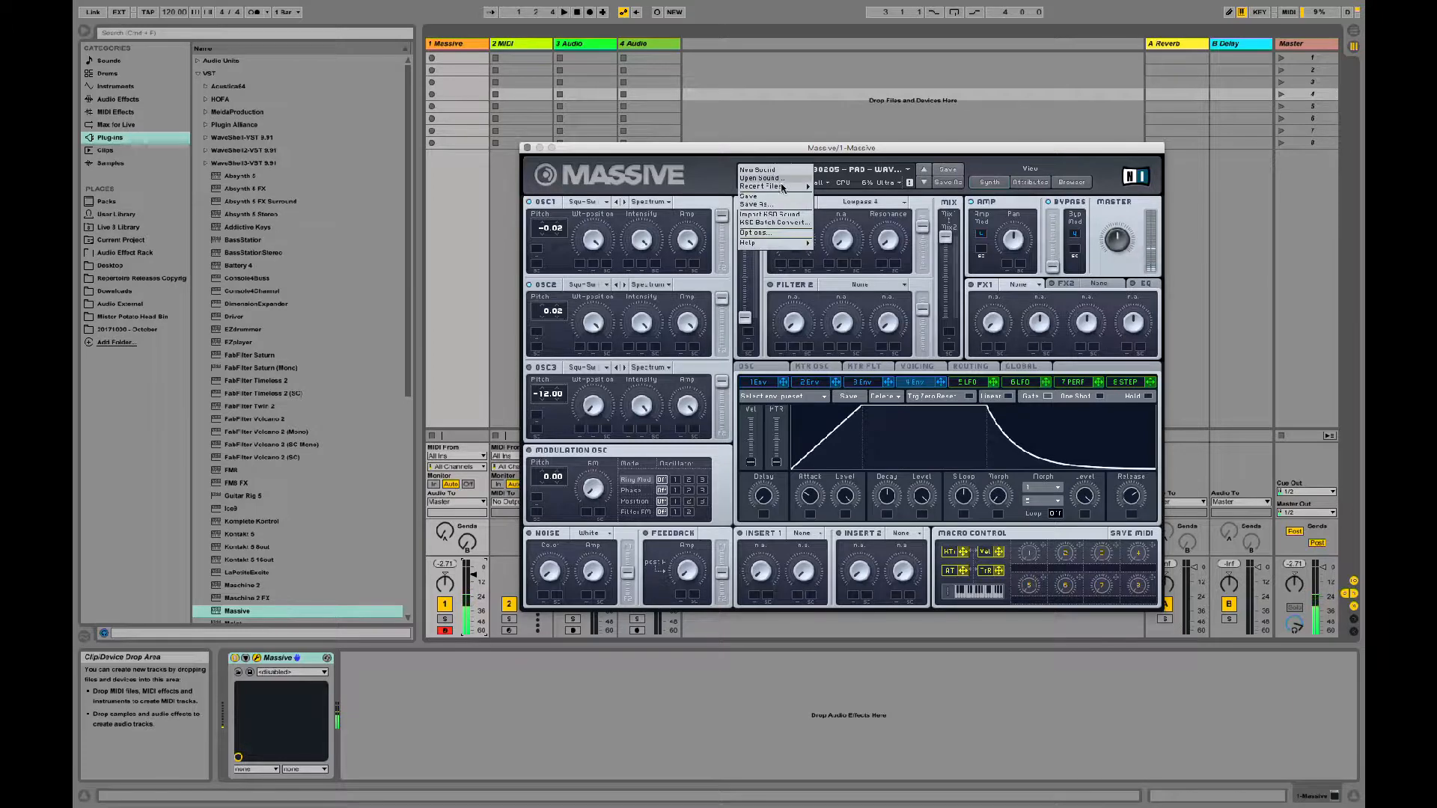
mouse_move(783, 187)
click(835, 199)
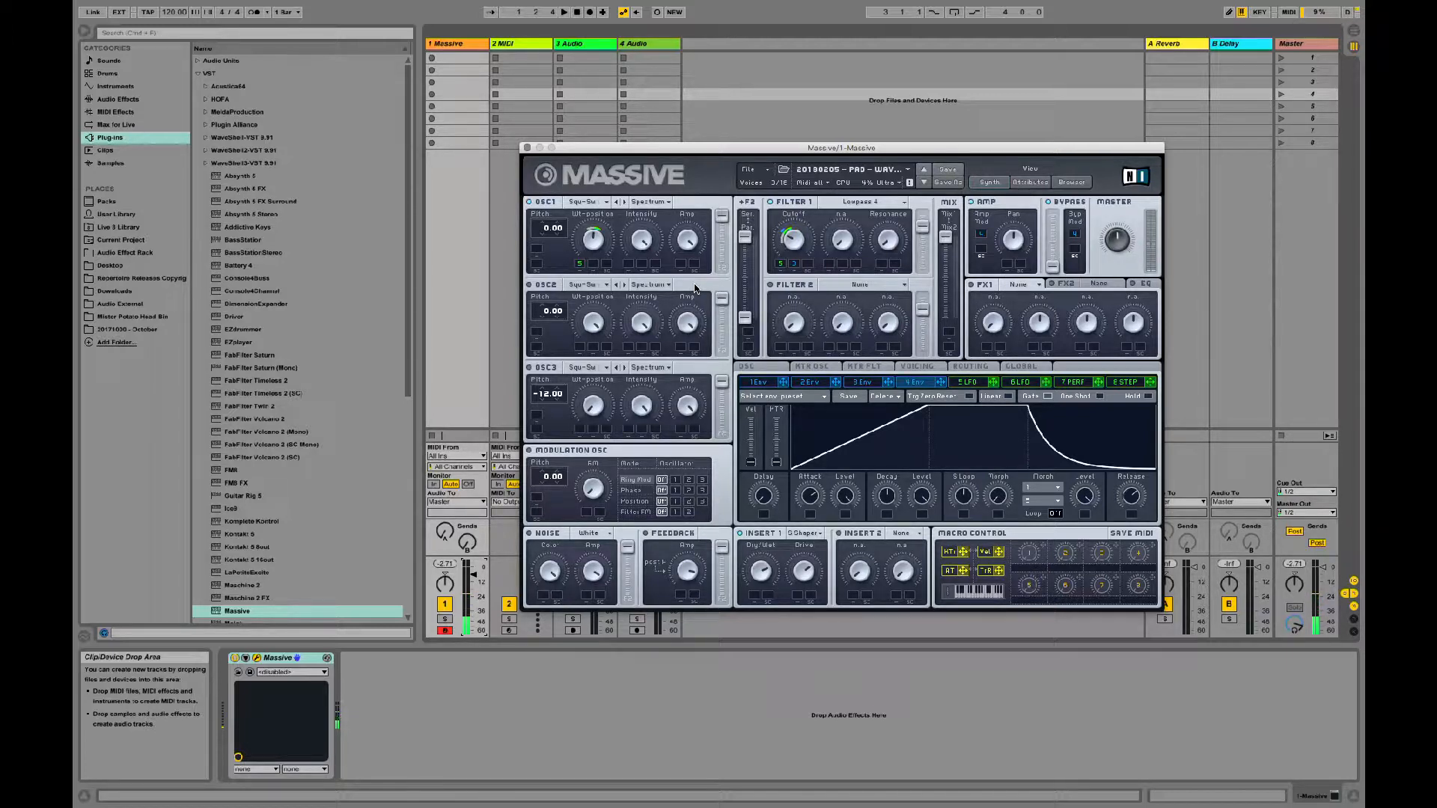
Step: Load the 20180113 - Init patch from the recent files and lower the Massive track's volume
click(754, 170)
mouse_move(785, 187)
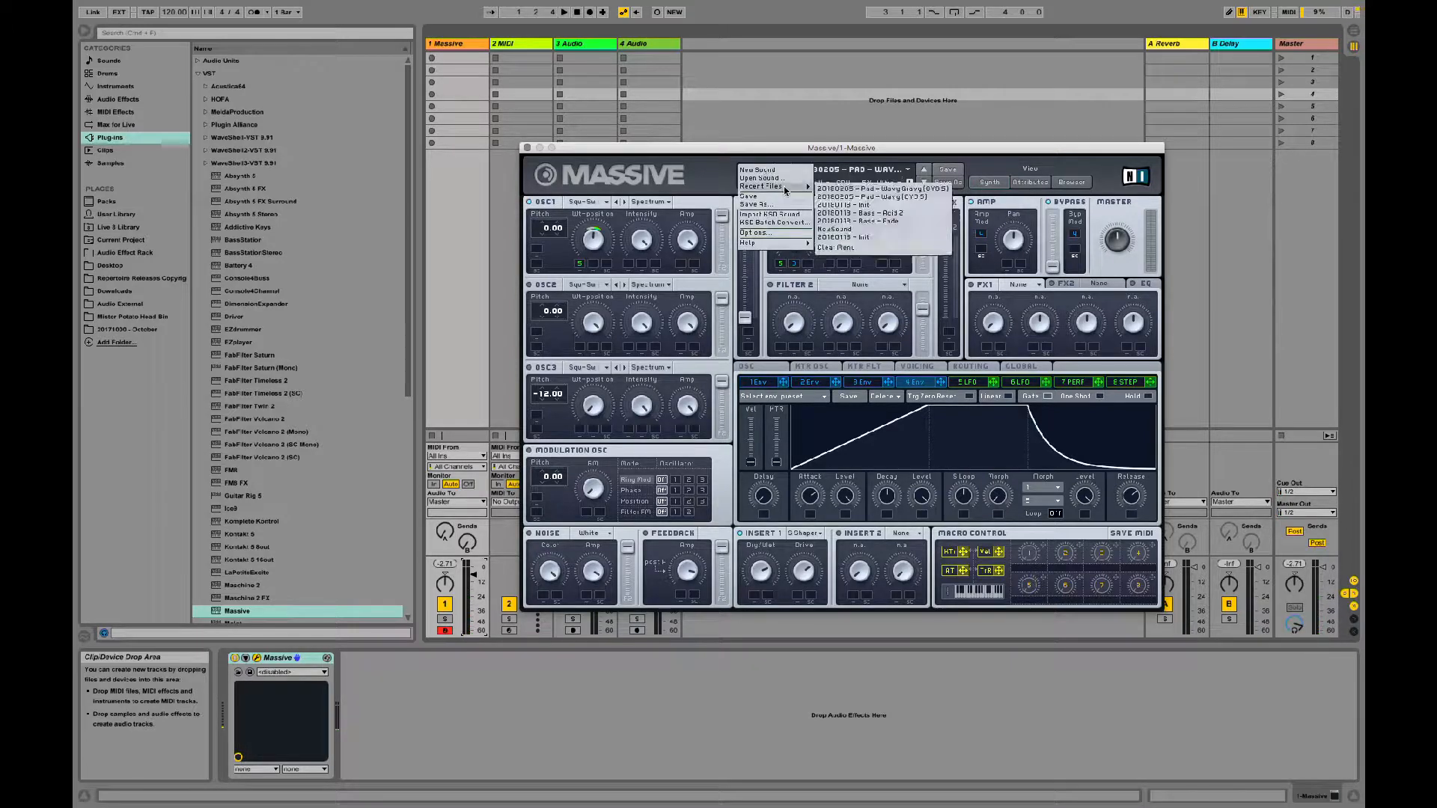
click(837, 206)
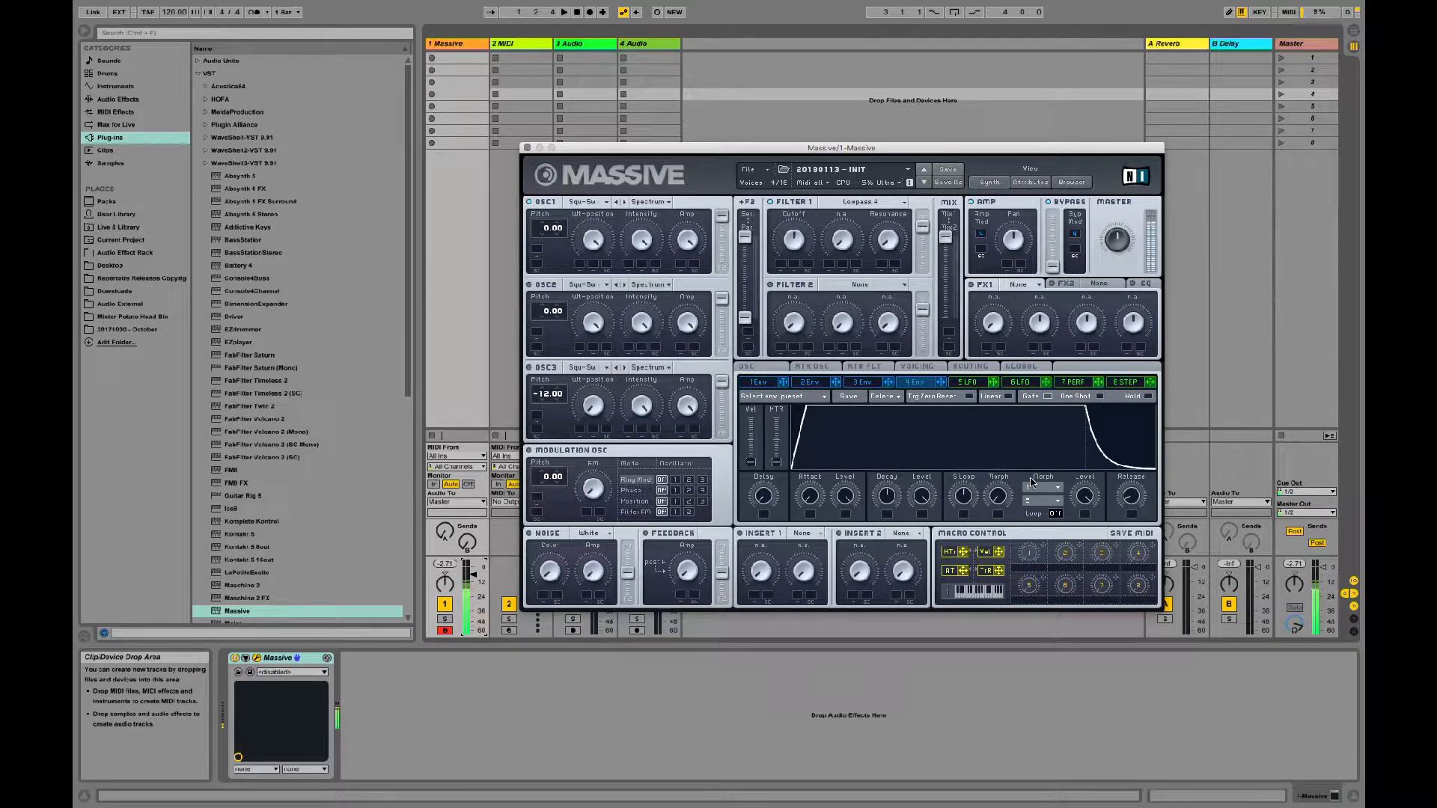
drag(473, 575, 474, 587)
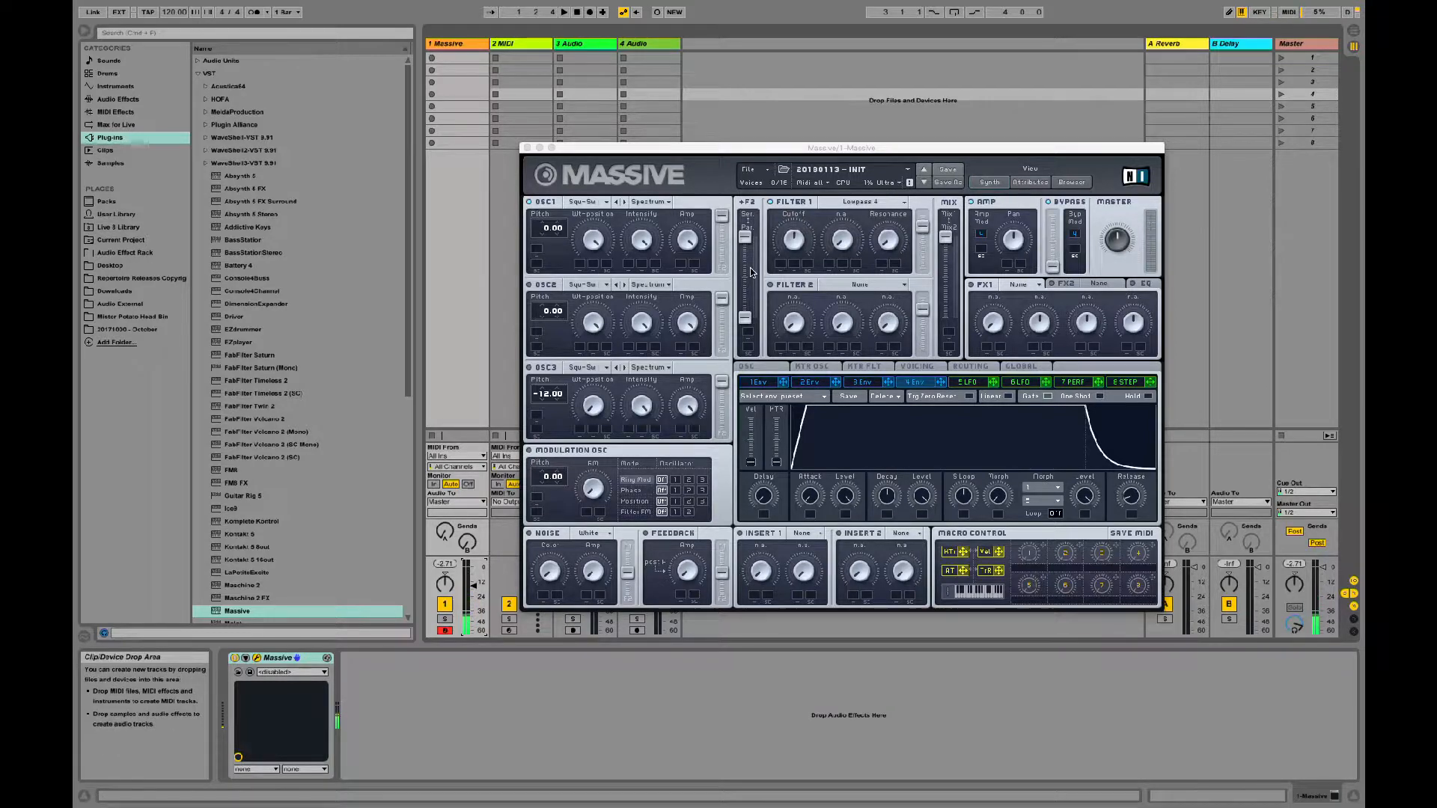
Step: Try Lowpass 2 in Filter 1 and sweep its cutoff
click(853, 202)
click(832, 225)
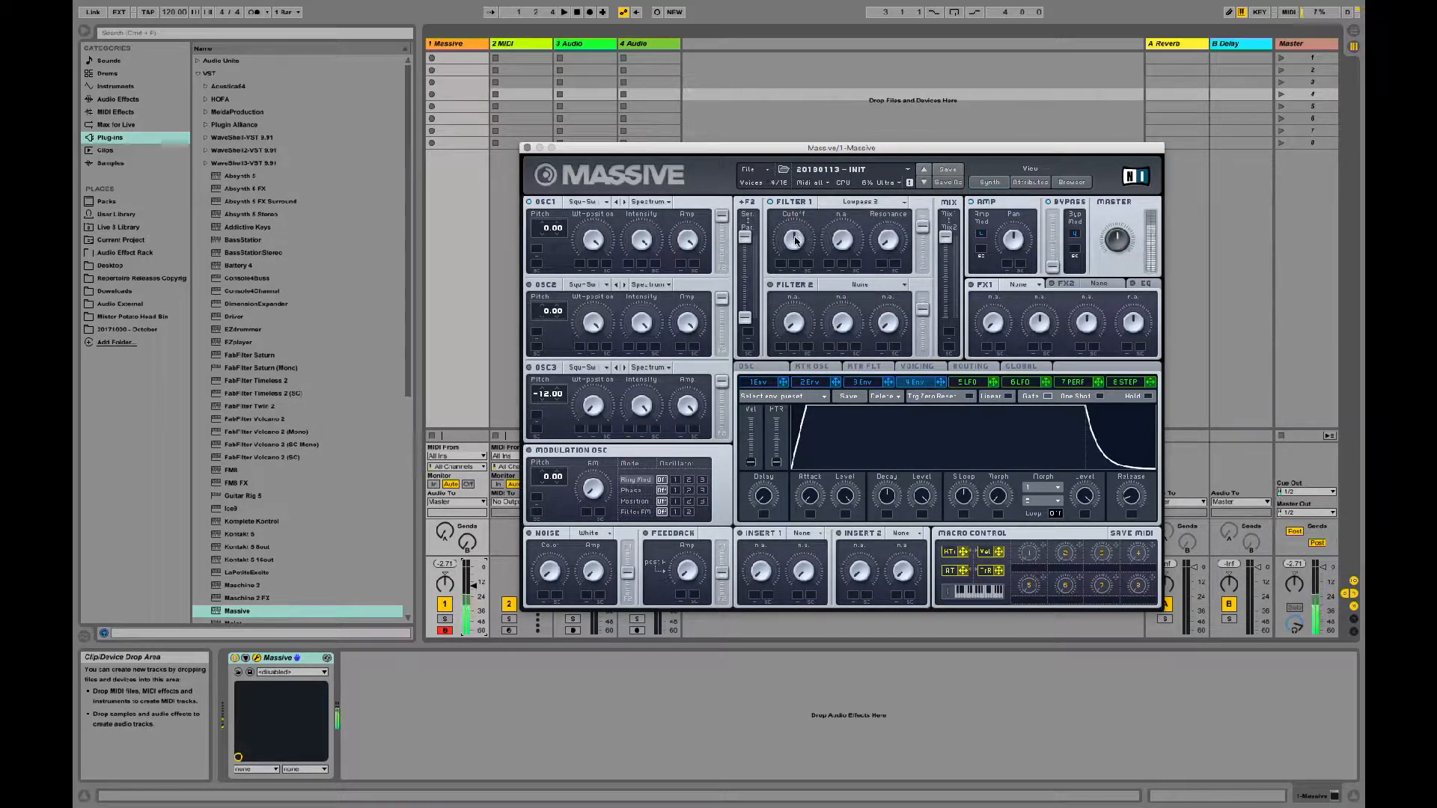
mouse_move(796, 238)
mouse_down()
mouse_move(799, 250)
mouse_move(798, 221)
mouse_move(799, 259)
mouse_move(803, 236)
mouse_up()
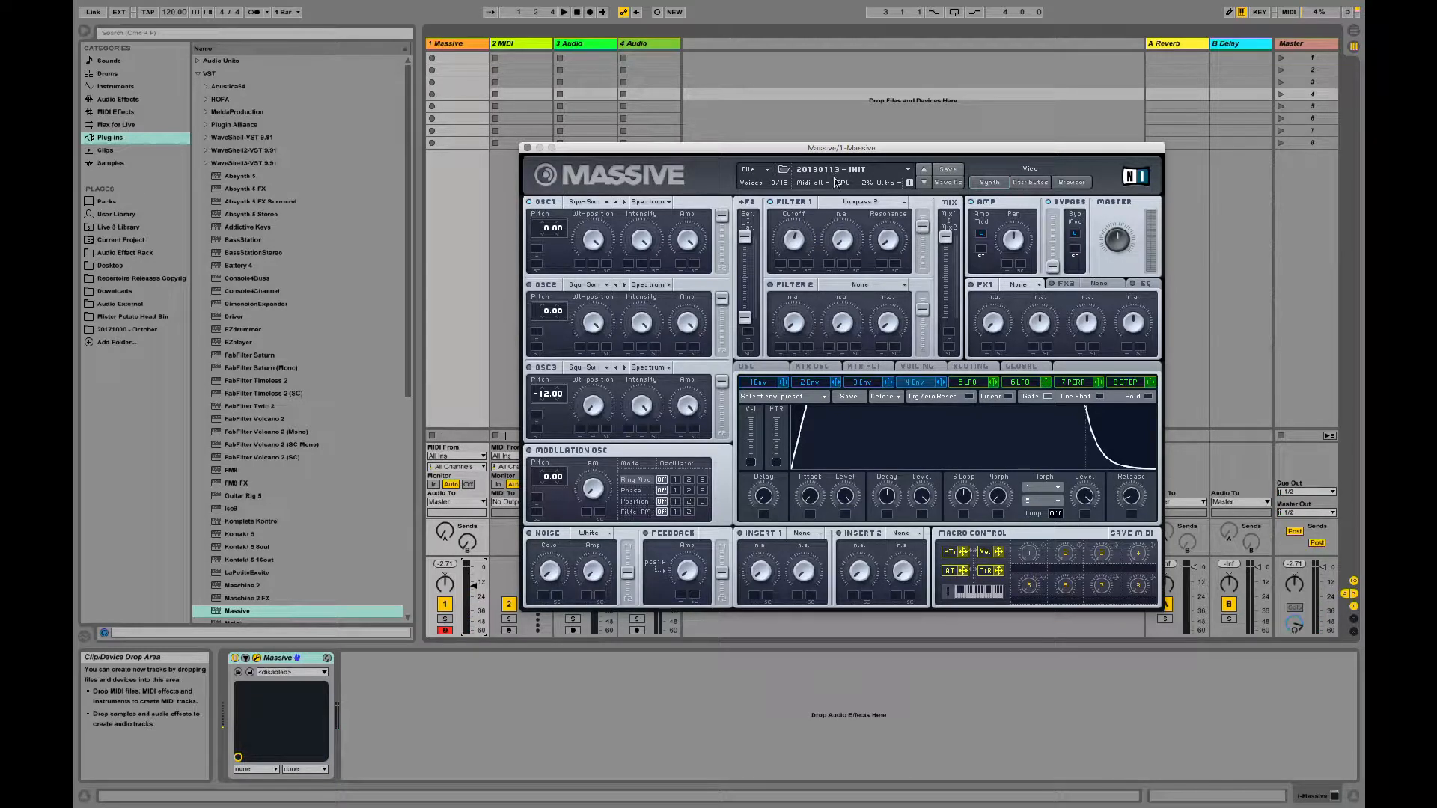
Step: Set Filter 1 to Bandpass, tune its cutoff and resonance, and raise the Massive track's volume
click(857, 209)
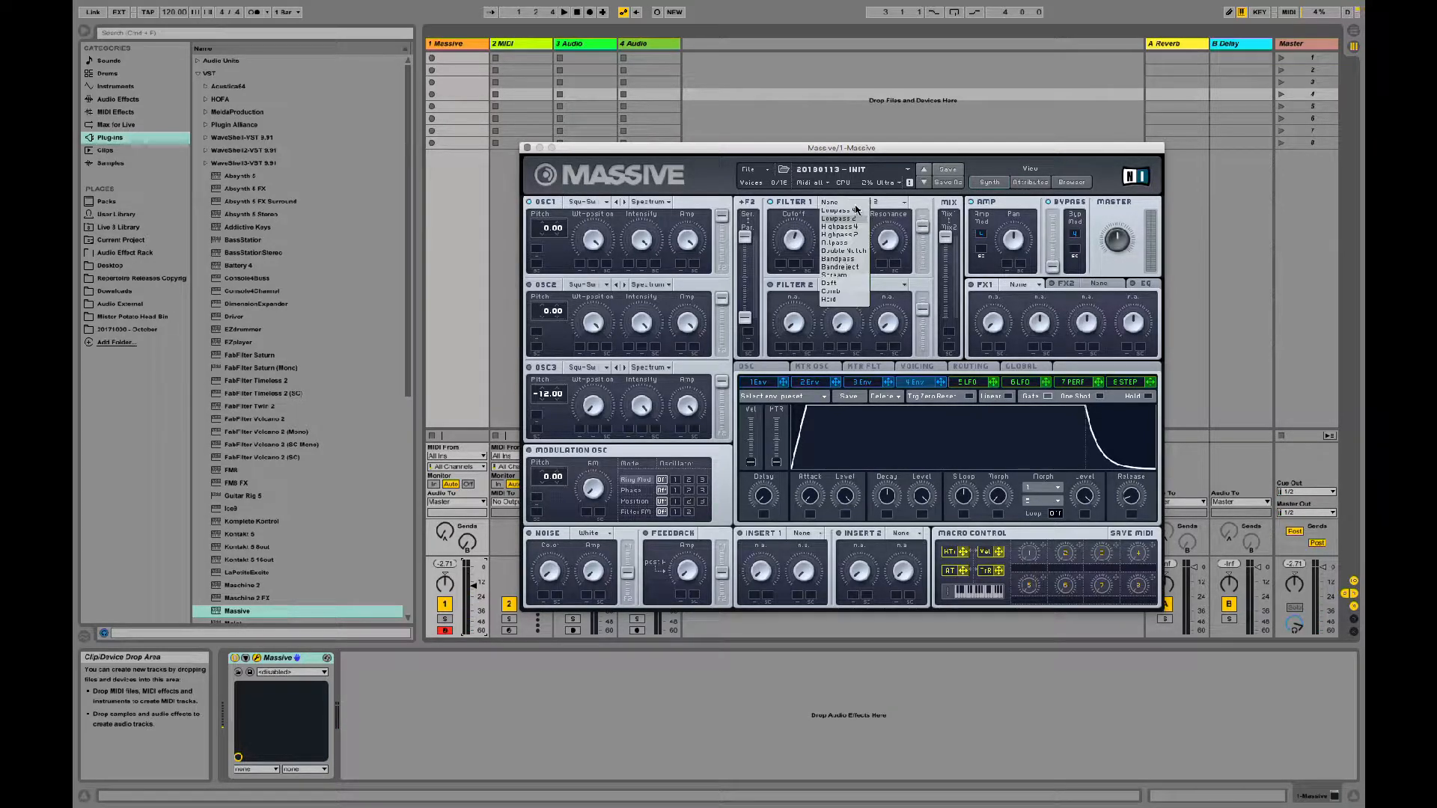
click(853, 265)
drag(795, 243, 795, 260)
drag(888, 245, 887, 200)
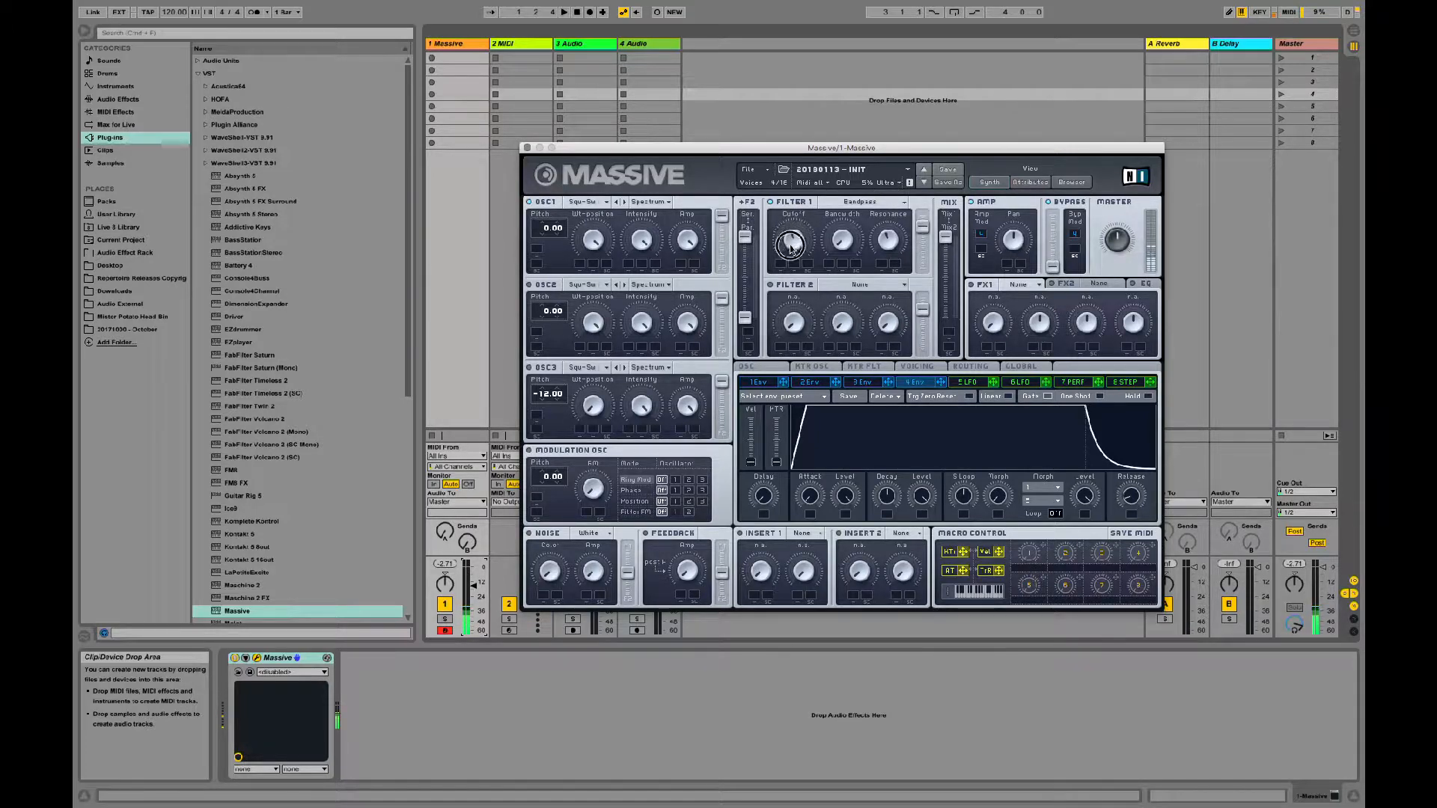
drag(792, 240, 789, 248)
drag(1118, 250, 1119, 251)
drag(473, 586, 473, 574)
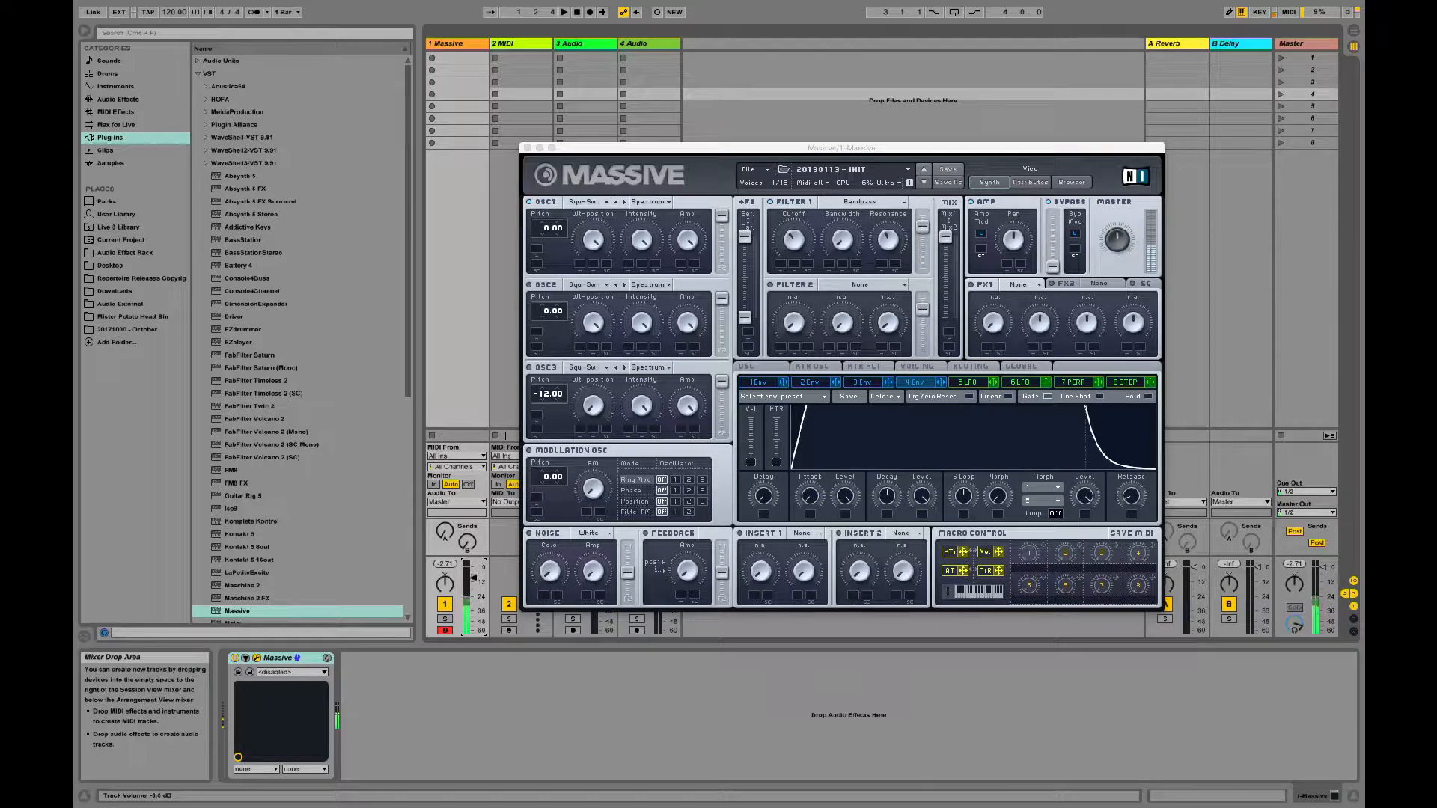
drag(789, 240, 796, 232)
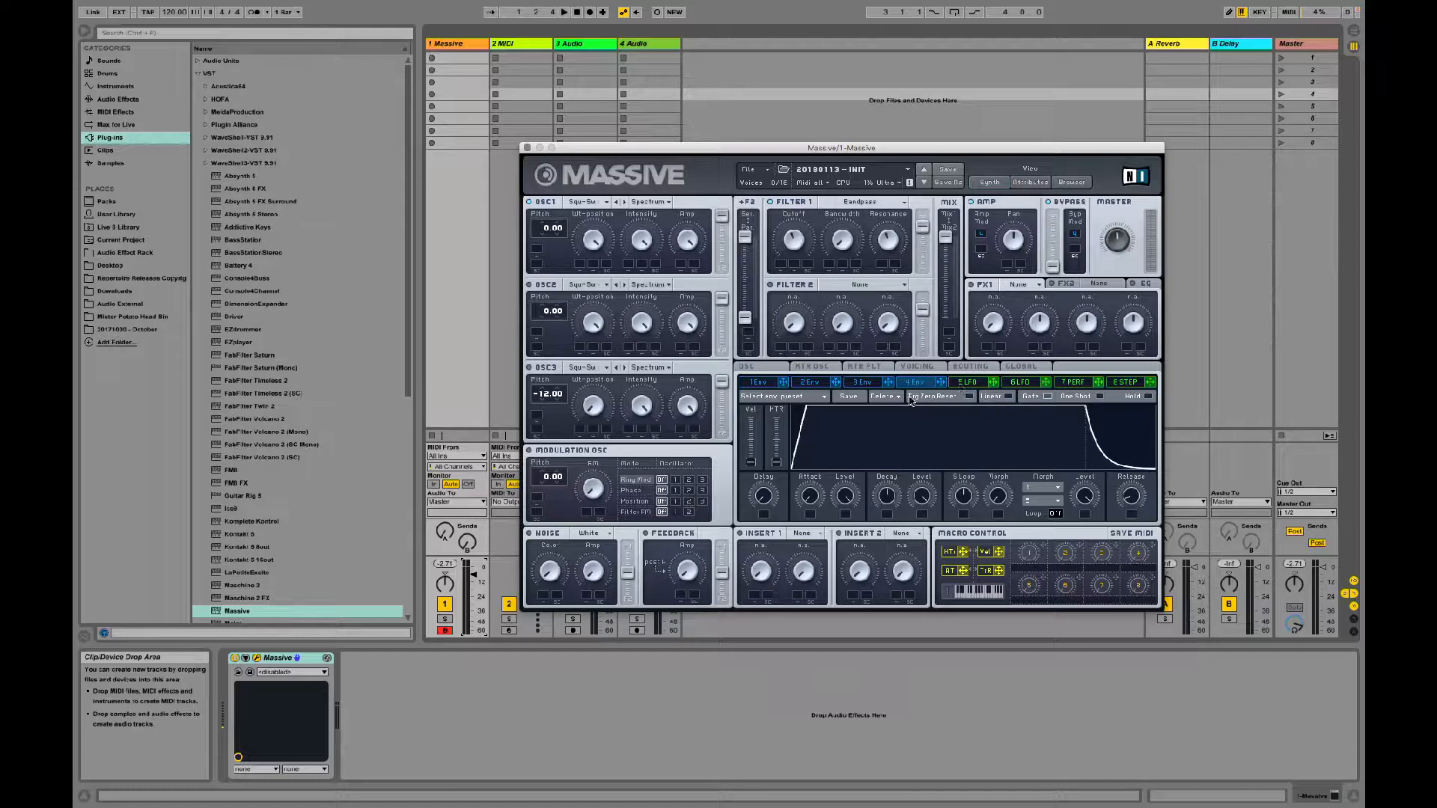
Step: Modulate Filter 1's cutoff upward with Envelope 3, using a shorter attack, a longer release and a decay falling to zero level
click(863, 382)
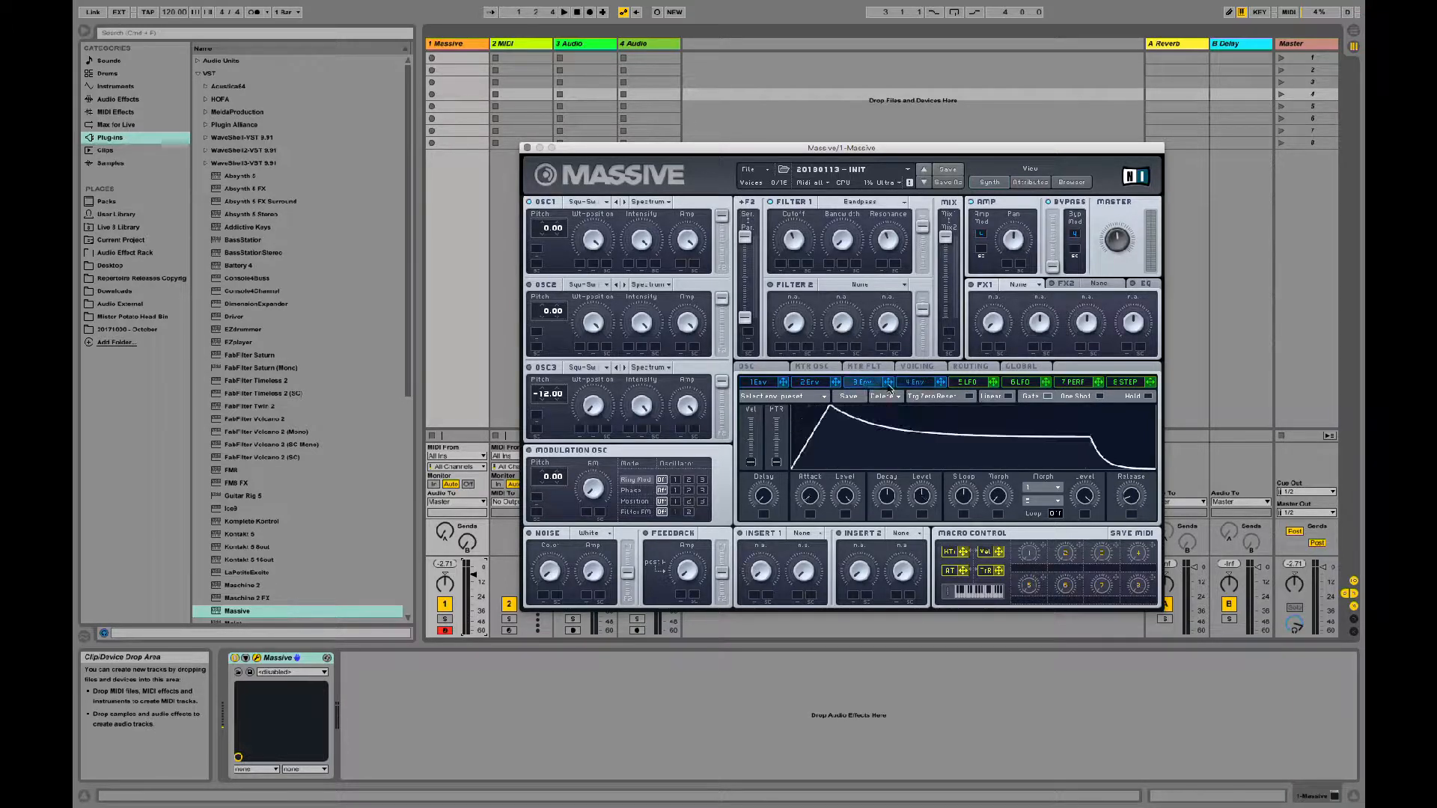
drag(816, 284, 780, 263)
drag(811, 502, 809, 546)
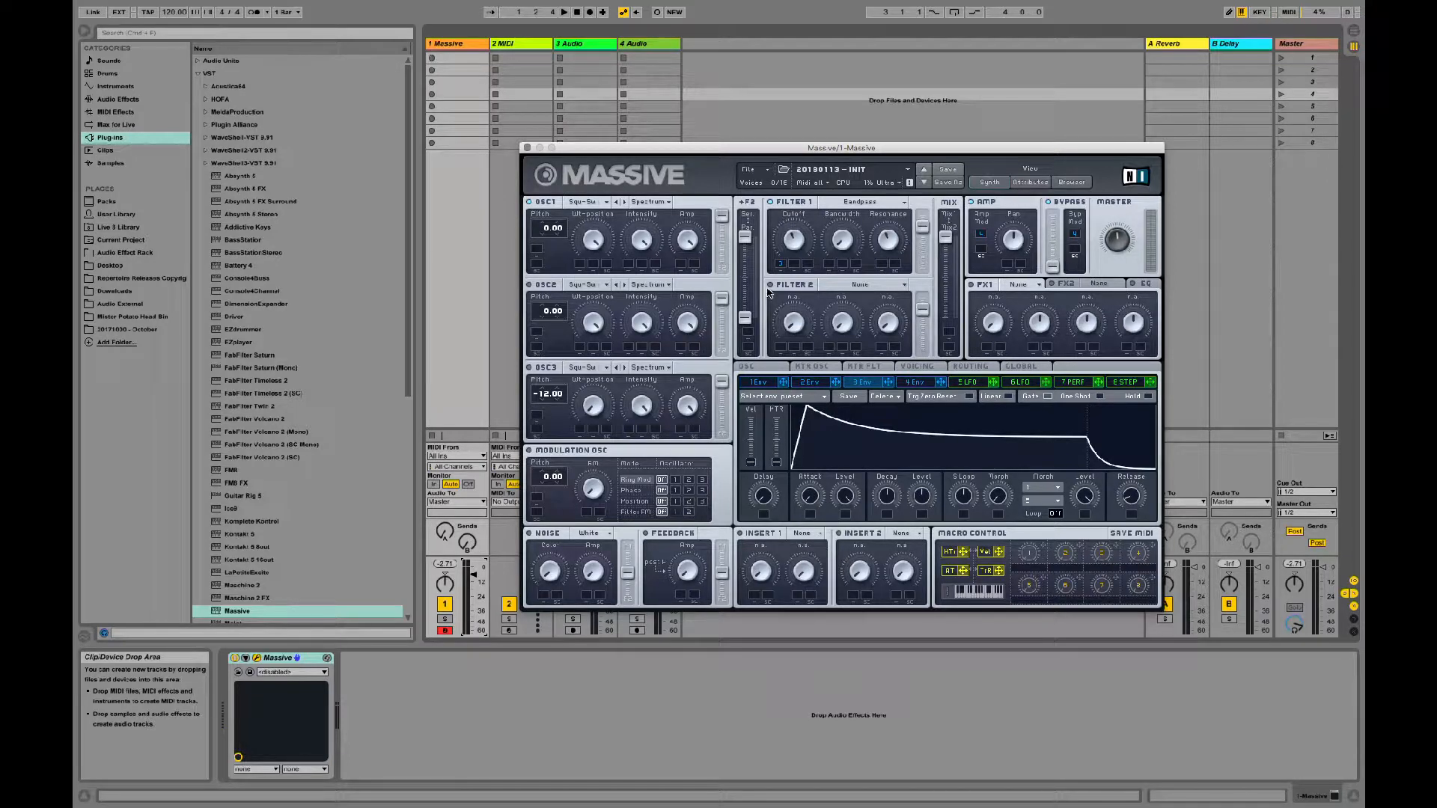
drag(779, 262, 774, 220)
mouse_move(1132, 495)
mouse_down()
mouse_move(1129, 464)
mouse_move(1125, 478)
mouse_up()
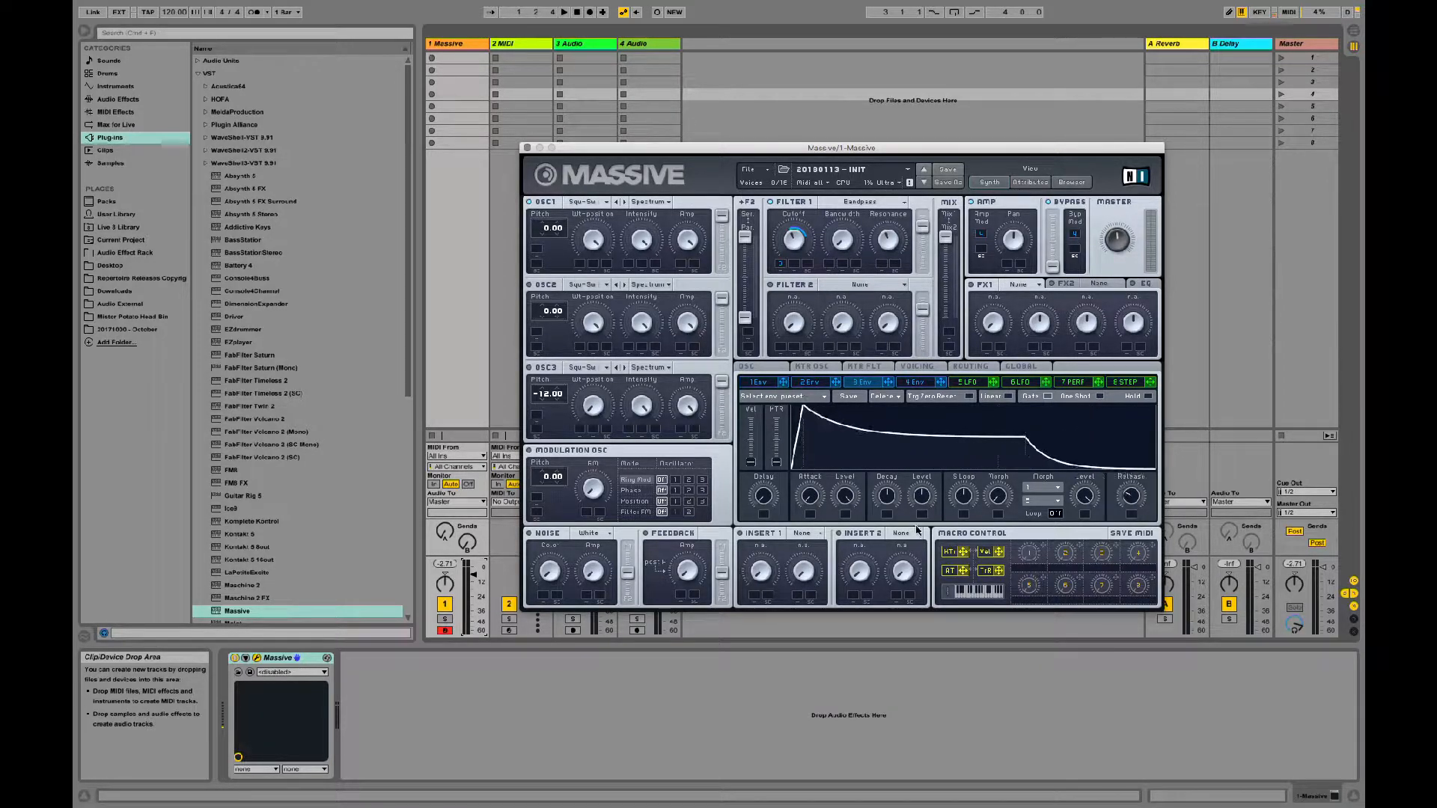
drag(894, 496, 945, 756)
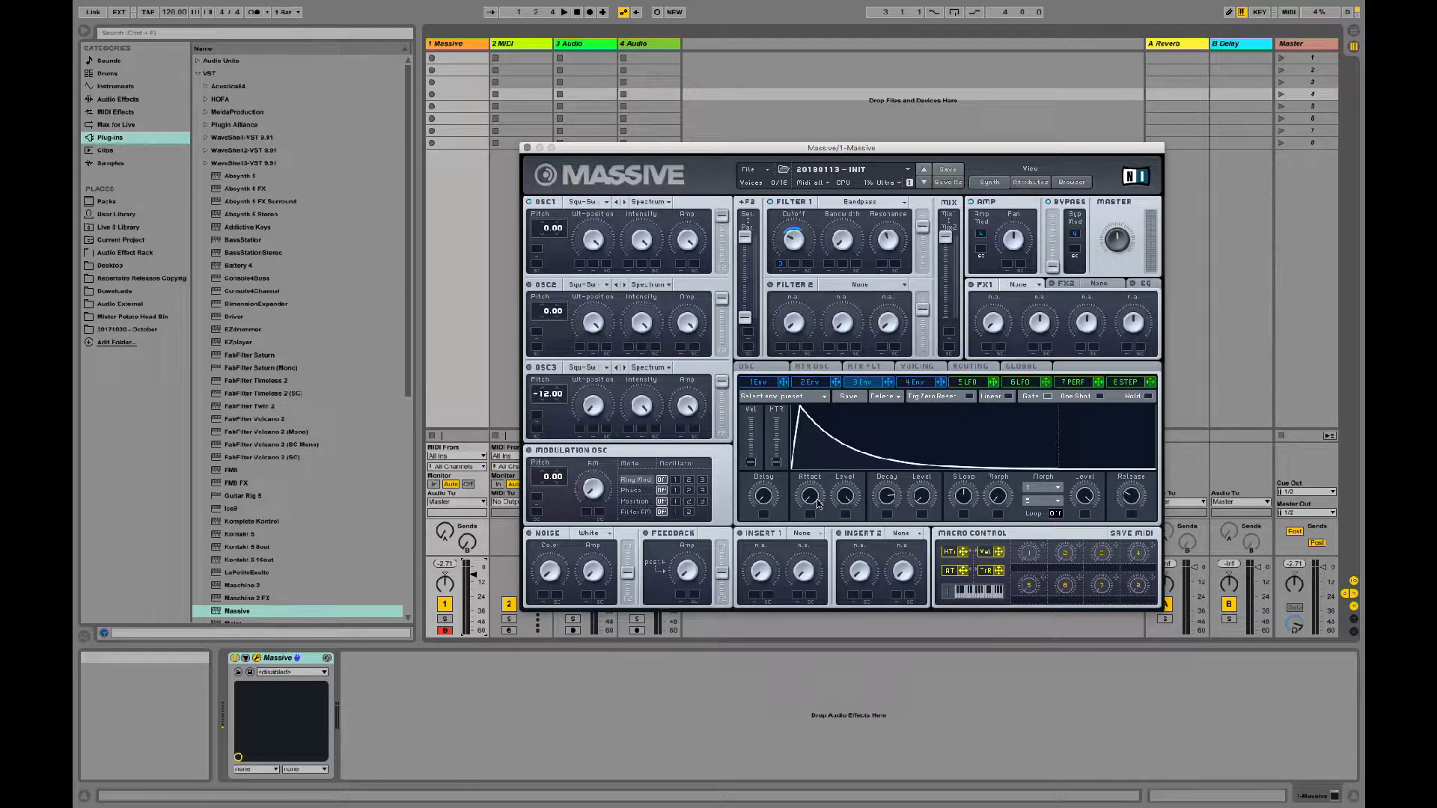
Step: Fine-tune Envelope 3's decay time, Filter 1's cutoff and the depth of the cutoff's envelope modulation
mouse_move(780, 265)
mouse_down()
mouse_move(780, 281)
mouse_move(783, 265)
mouse_up()
drag(889, 494, 892, 442)
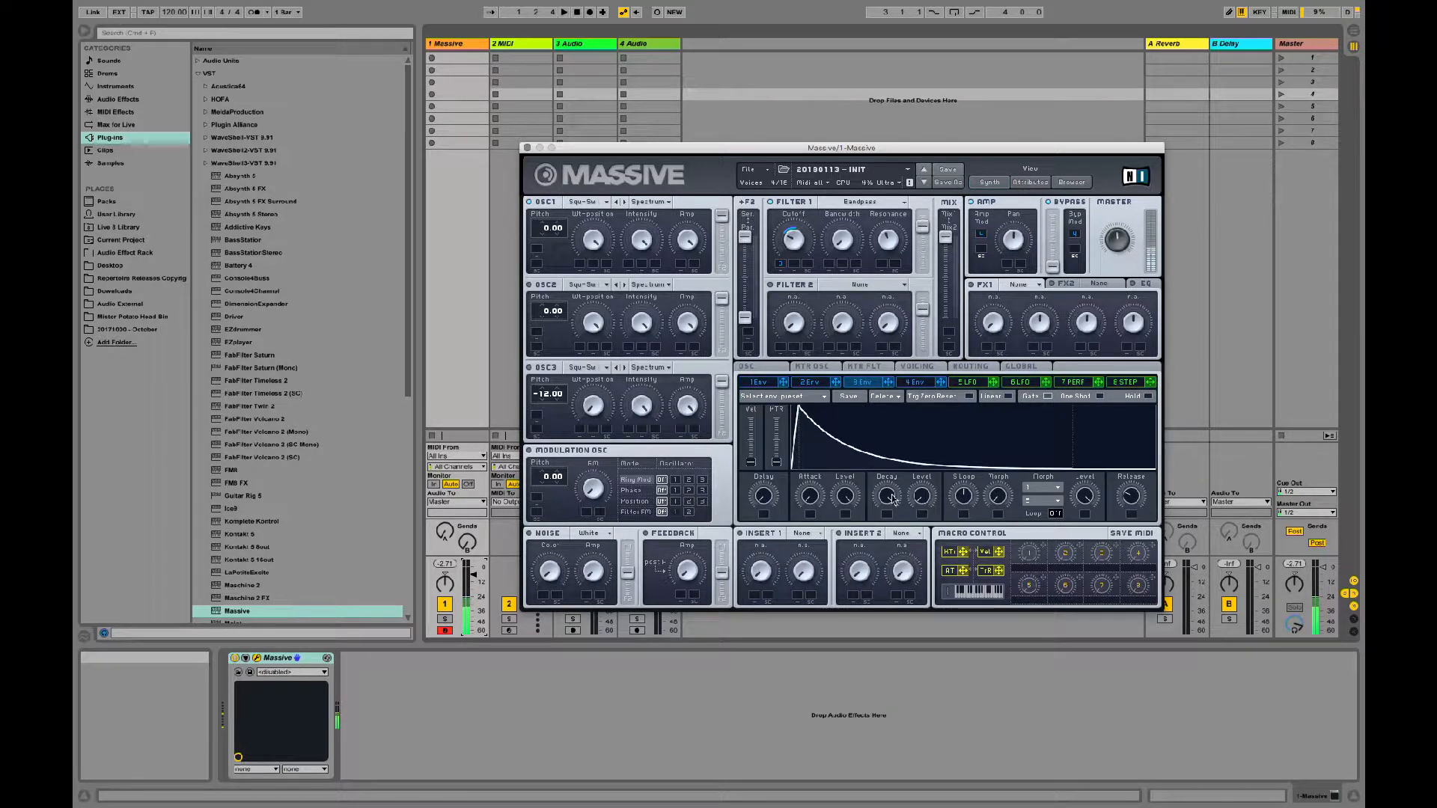
drag(890, 496, 891, 507)
drag(795, 247, 796, 255)
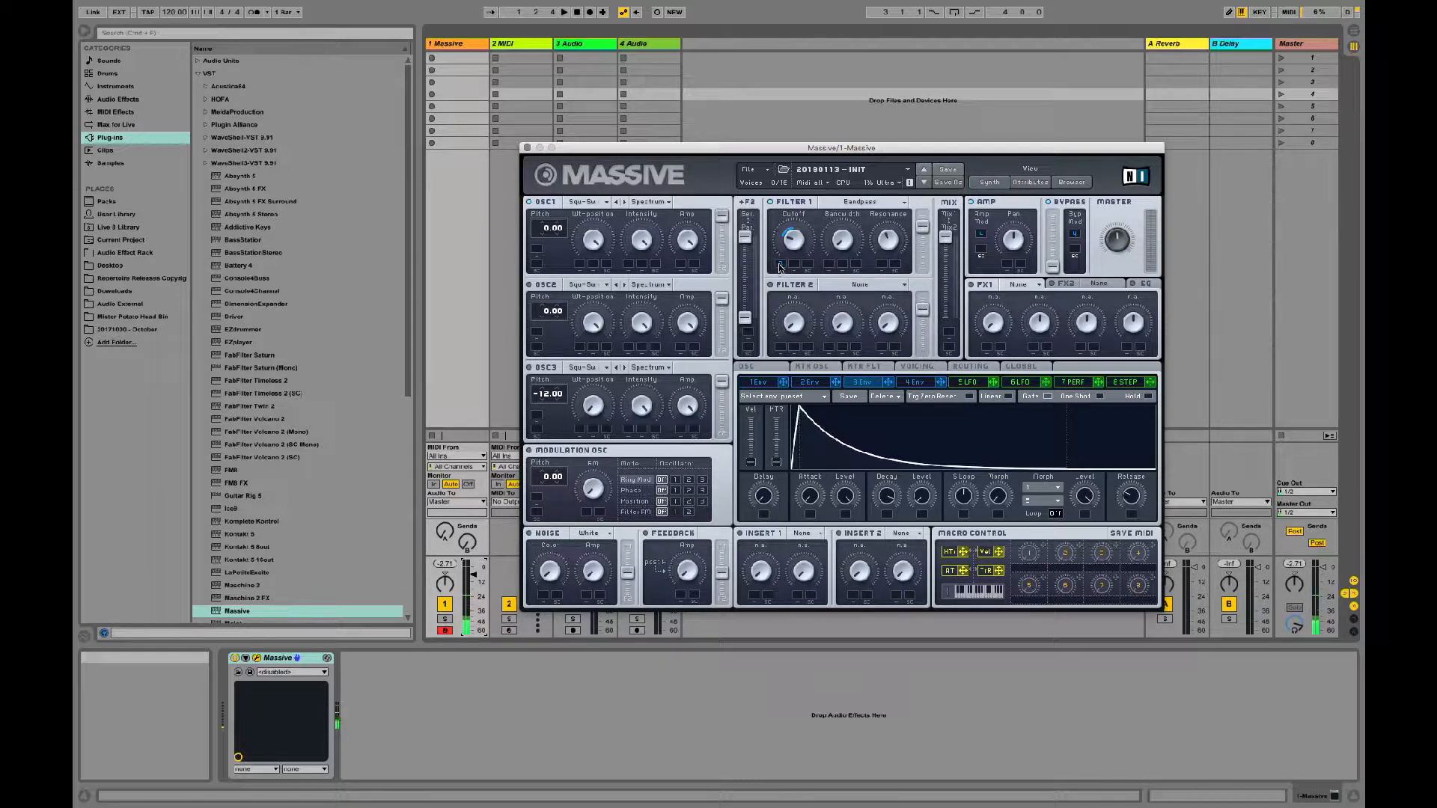
drag(781, 264, 782, 260)
Step: Lengthen the release of Envelope 4
click(916, 382)
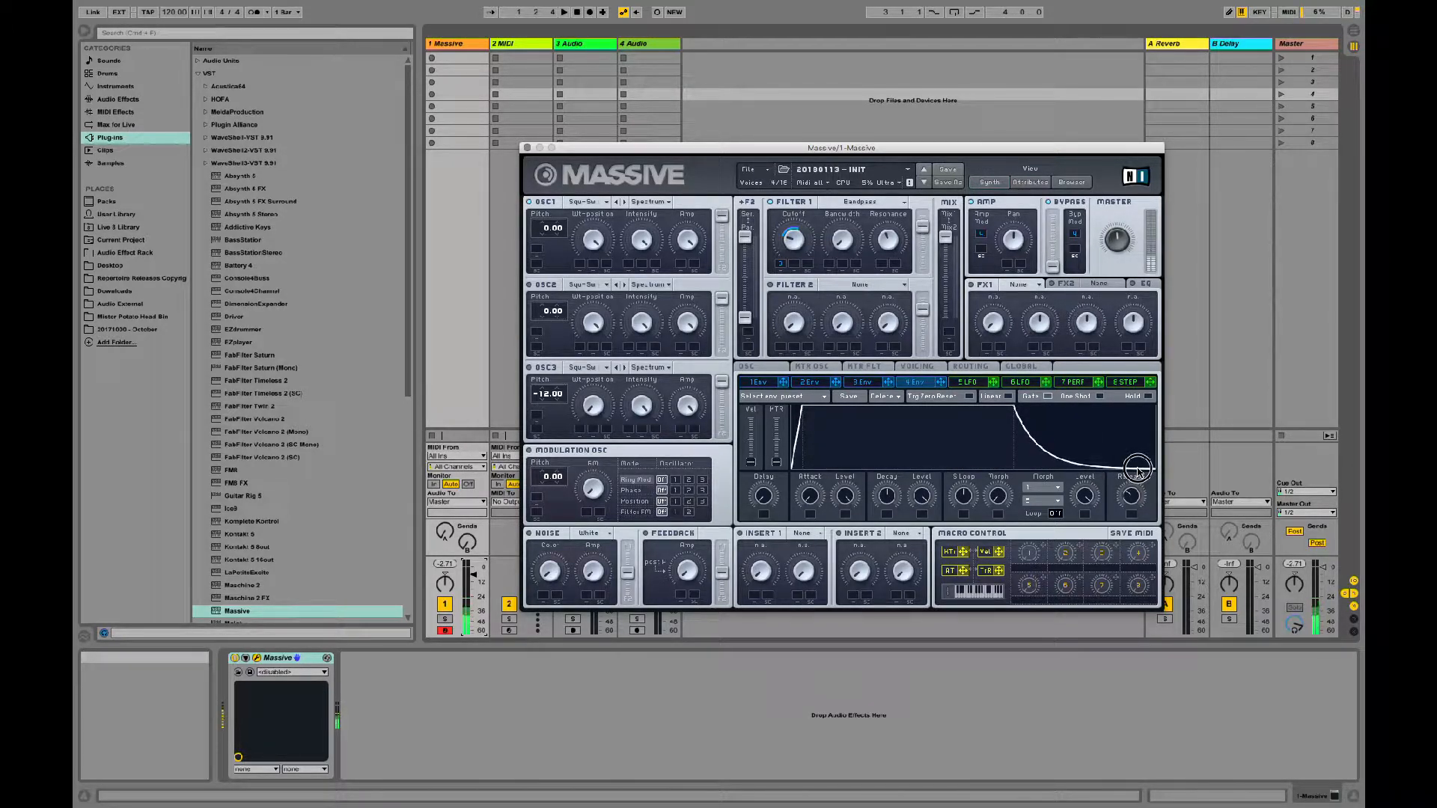
mouse_move(1137, 470)
mouse_down()
mouse_move(1139, 447)
mouse_move(1137, 465)
mouse_up()
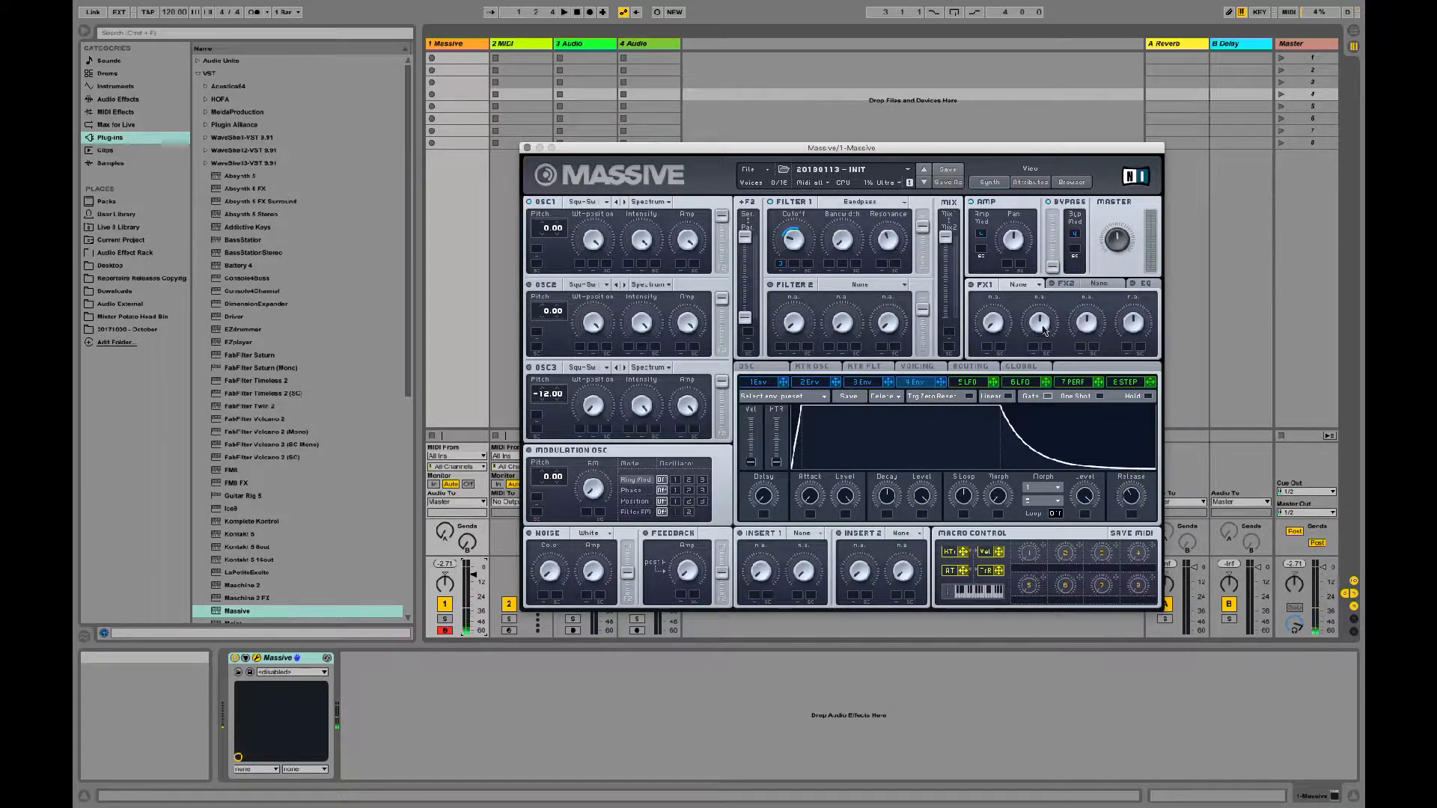
Step: Load the Dimension Expander in FX1 and adjust its Dry/Wet and Size
click(1016, 287)
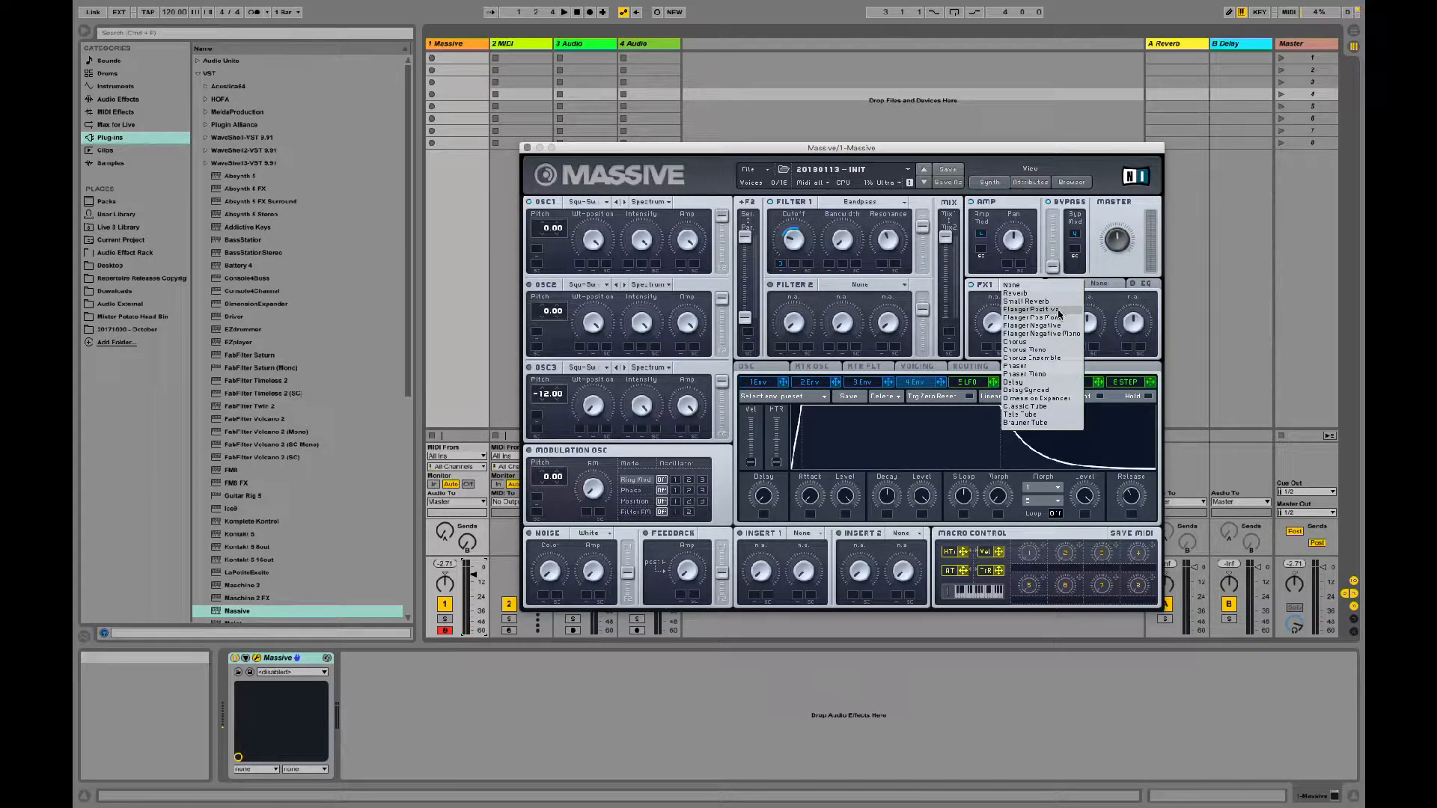
click(1058, 399)
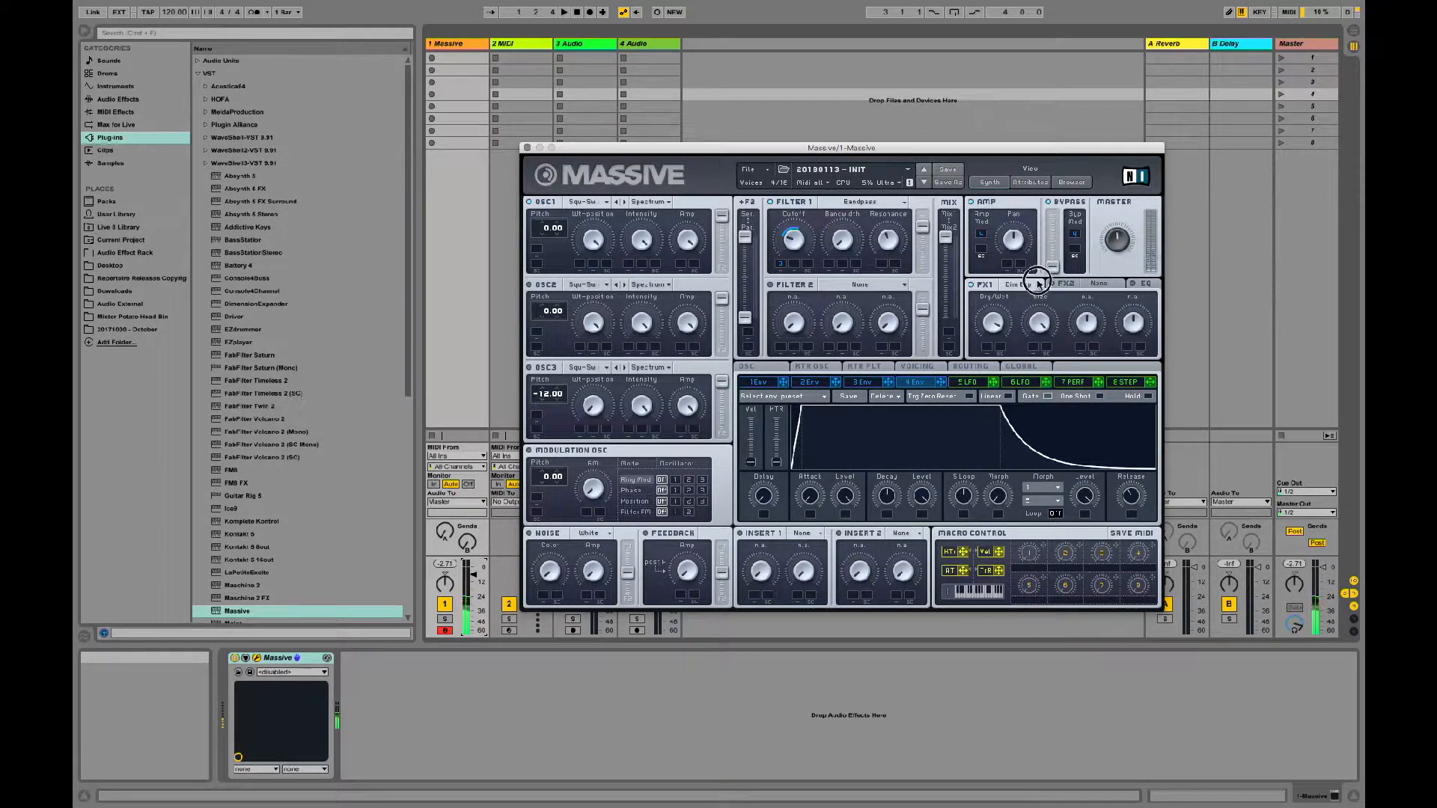
drag(994, 326, 1004, 364)
drag(992, 333, 996, 437)
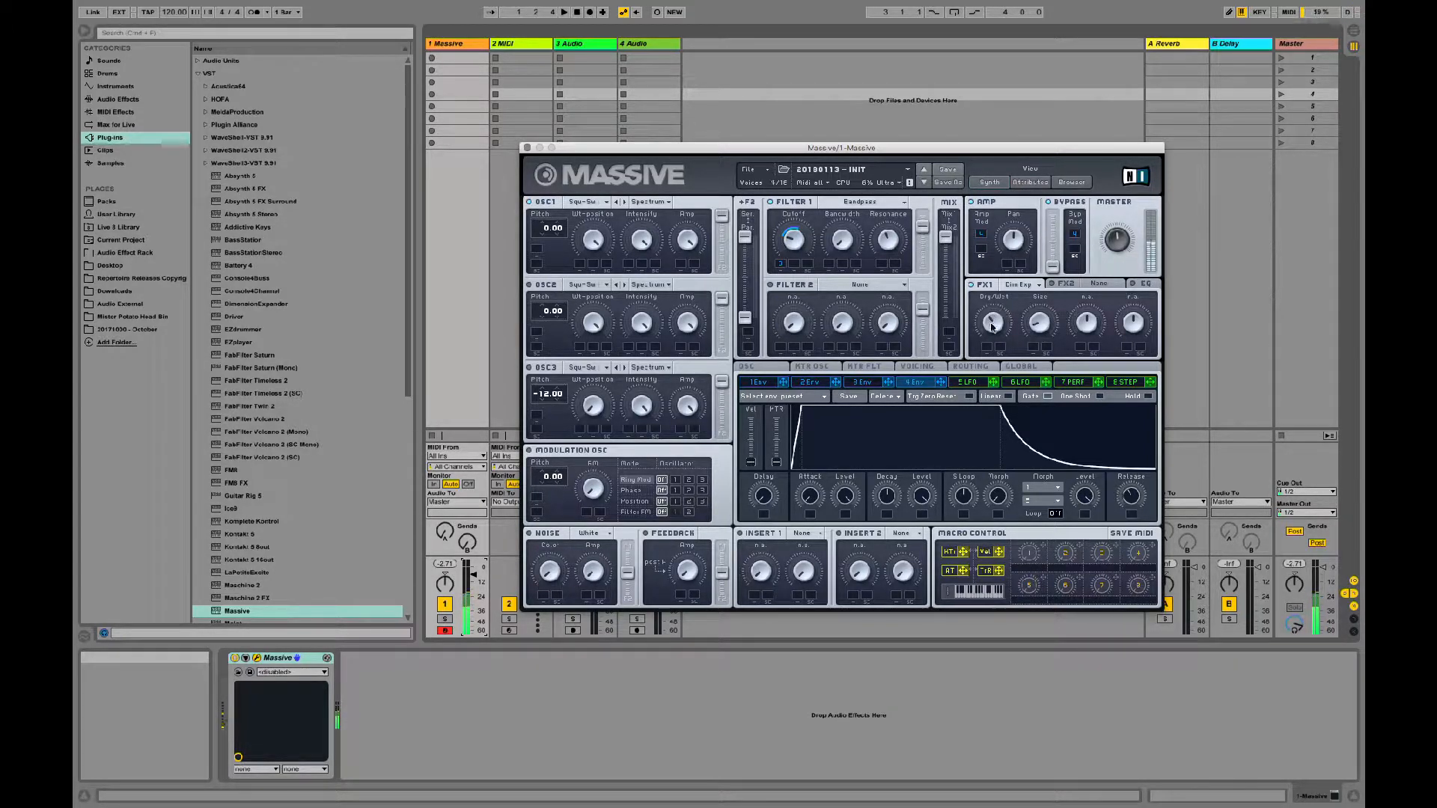
mouse_move(993, 318)
mouse_down()
mouse_move(1004, 251)
mouse_move(1001, 318)
mouse_up()
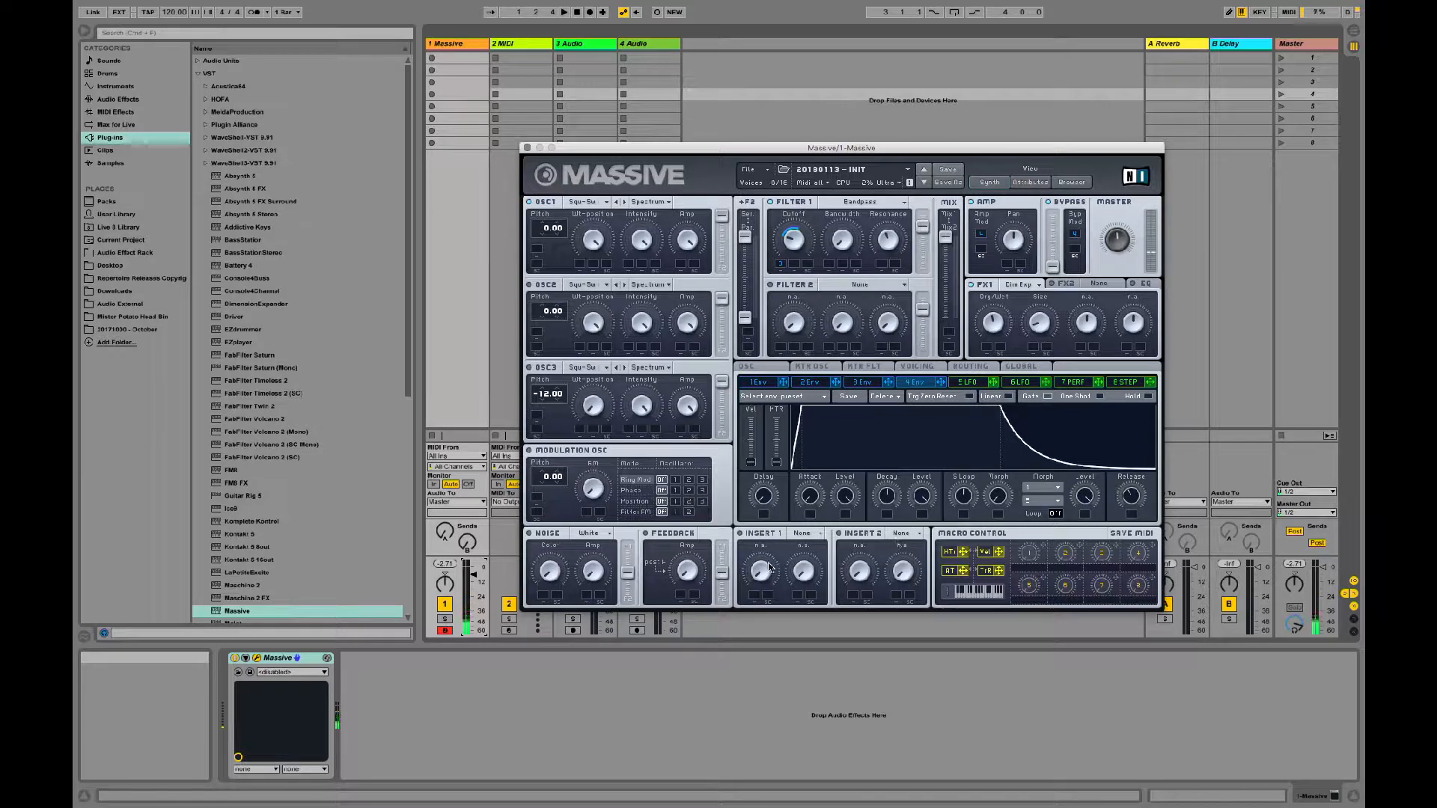
Step: Modulate FX1's Dry/Wet with LFO 5 and extend Envelope 4's release further
drag(993, 382, 986, 320)
click(973, 384)
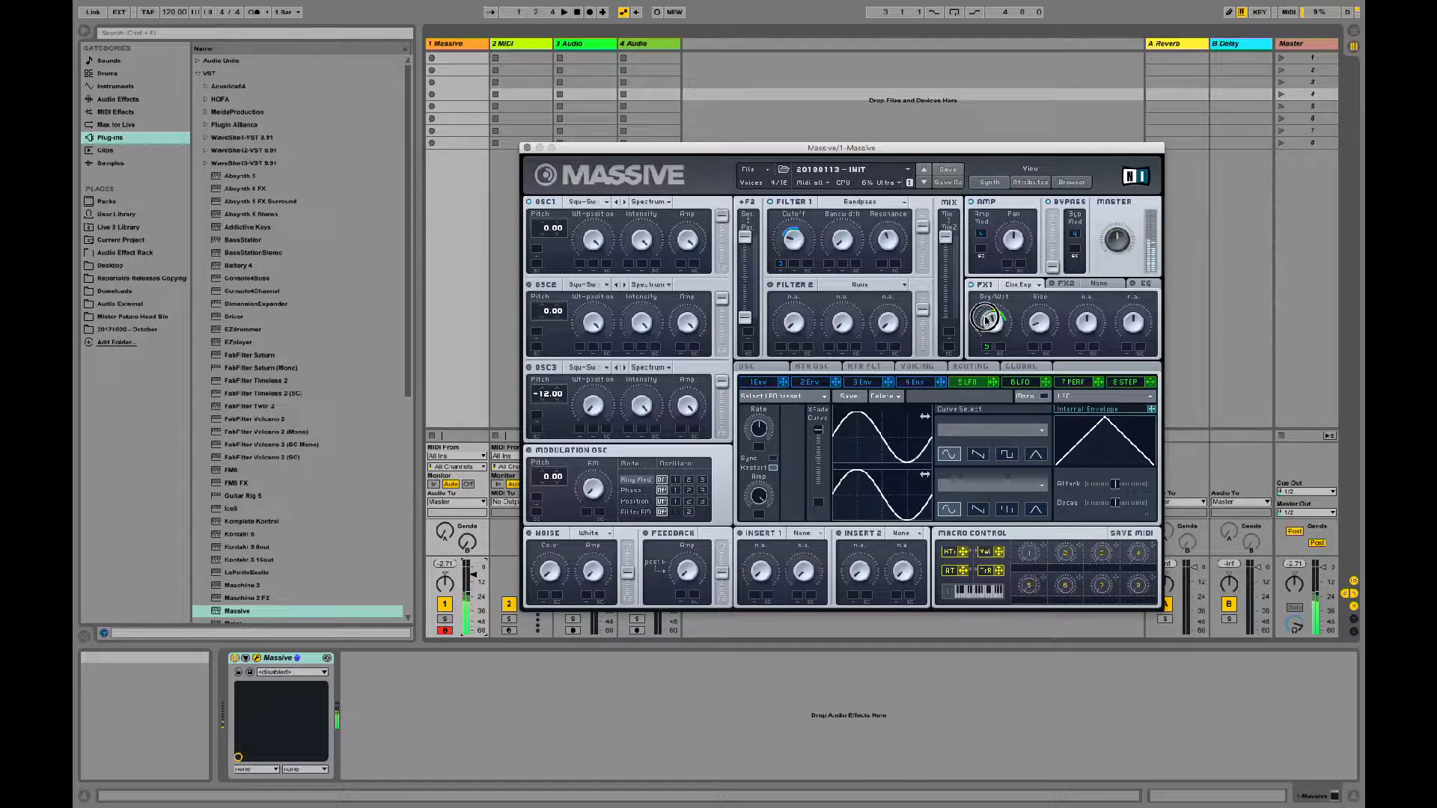
click(924, 383)
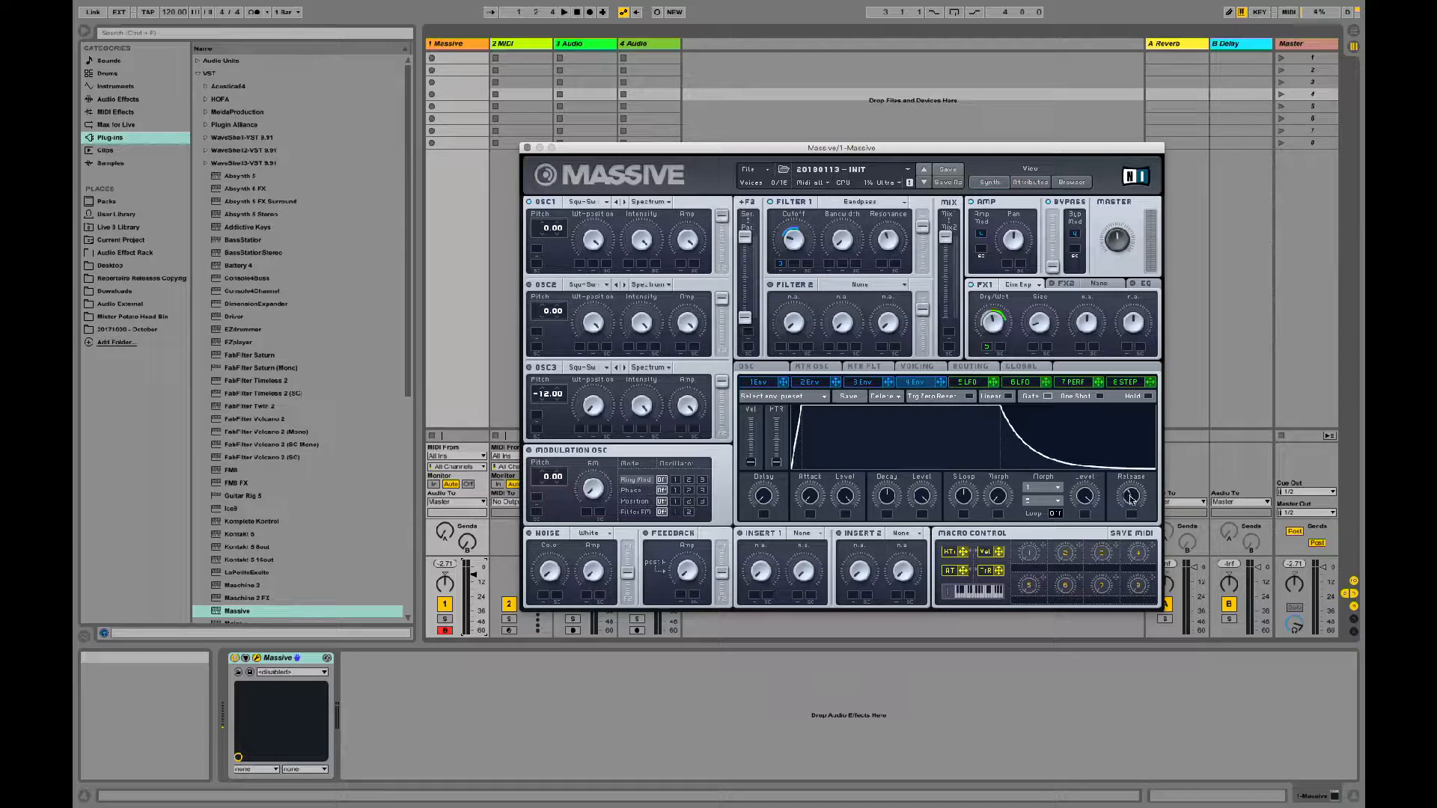
drag(1130, 500, 1134, 468)
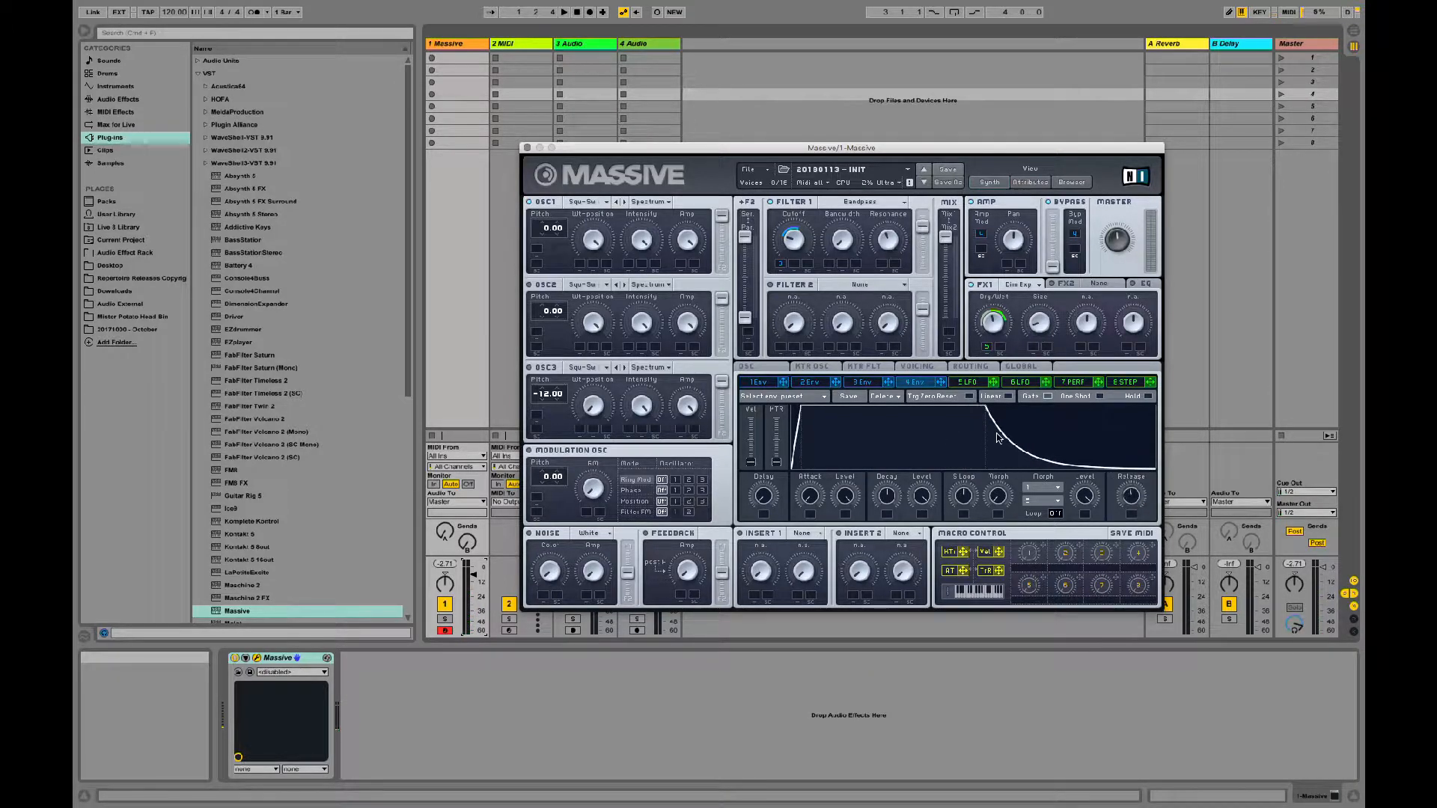
Step: Lengthen the release of Envelope 3 and extend the release of Envelope 4
click(861, 383)
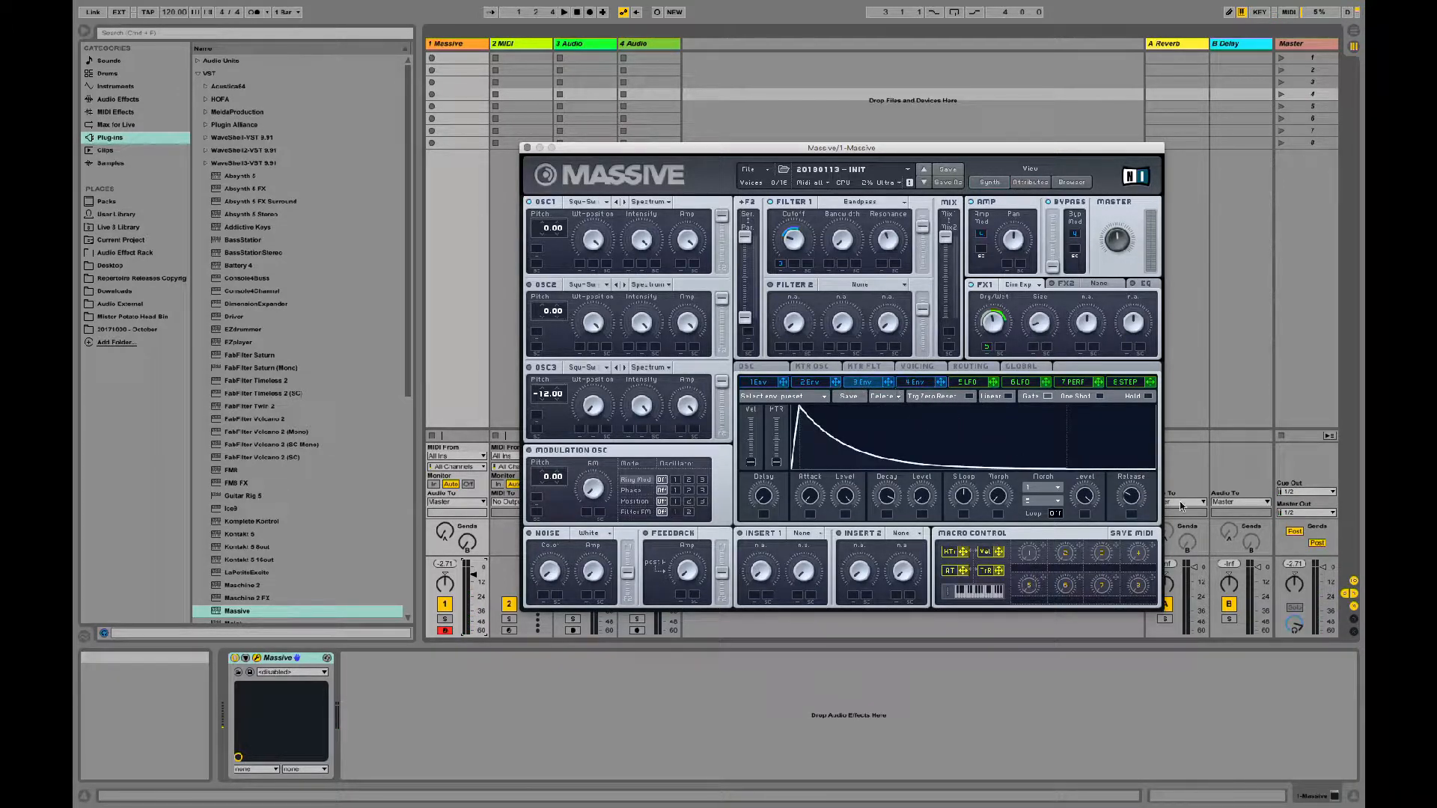
mouse_move(1129, 462)
mouse_down()
mouse_move(1122, 504)
mouse_move(1132, 451)
mouse_up()
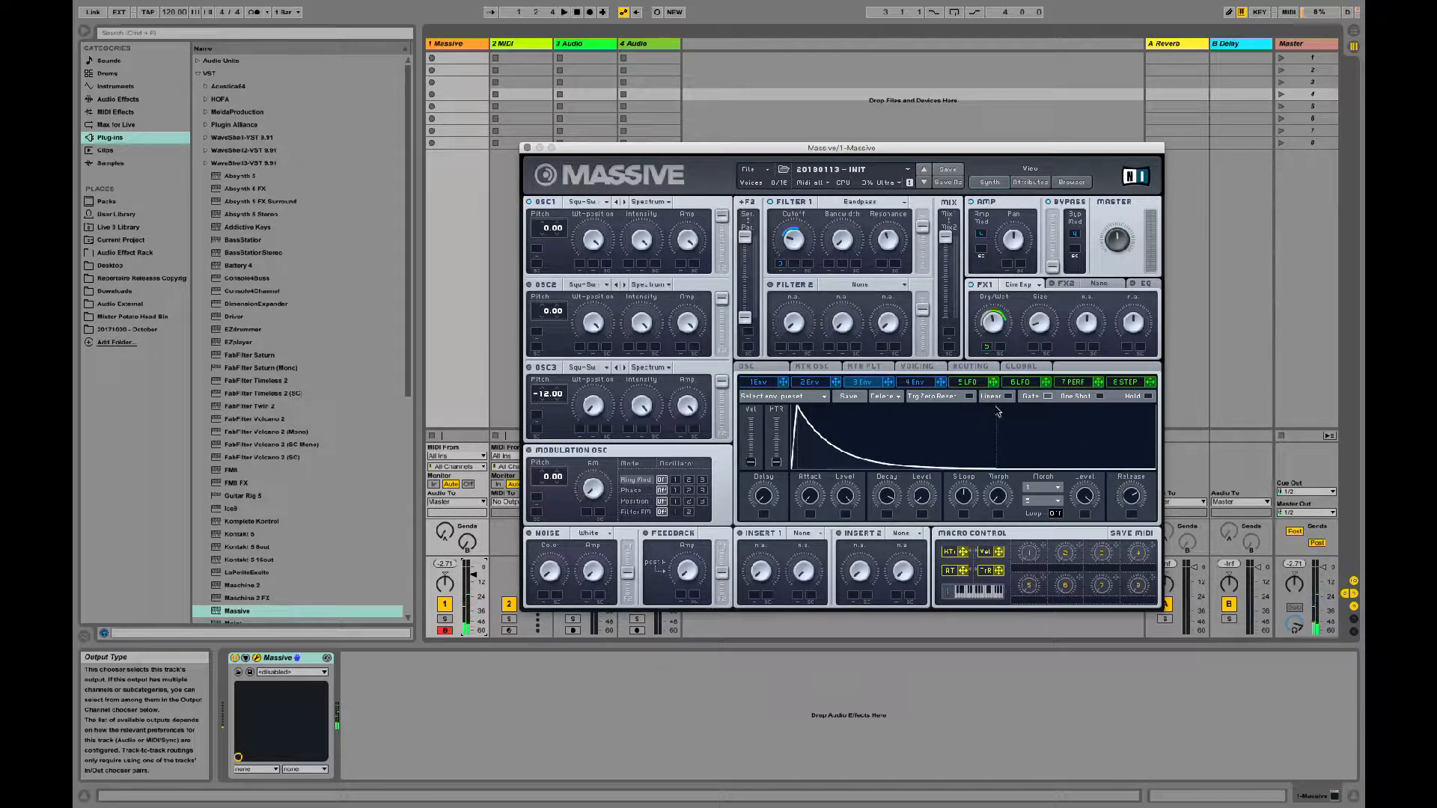
click(925, 384)
drag(1131, 491, 1135, 469)
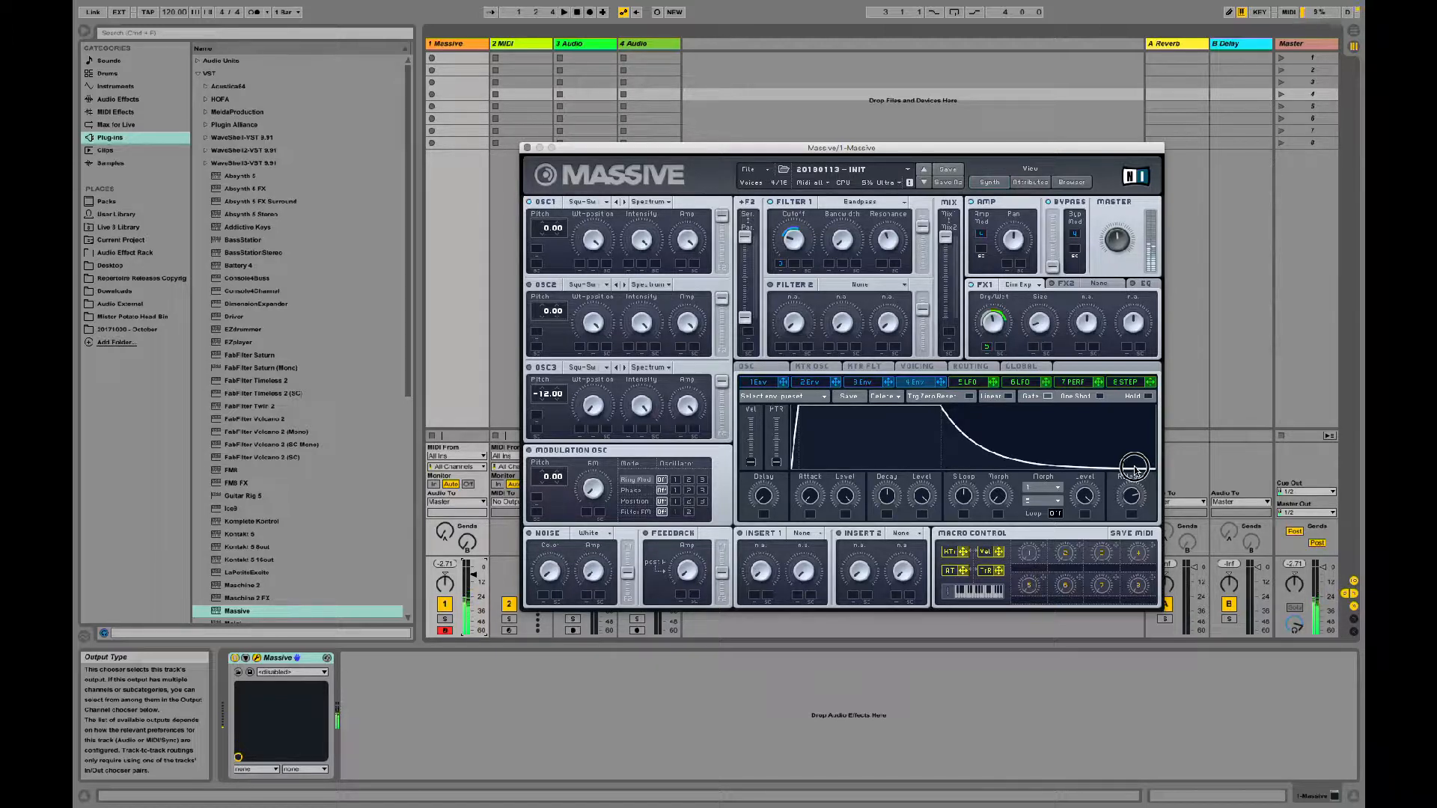
Step: Lengthen Envelope 3's release further and shorten Envelope 4's release slightly
click(868, 383)
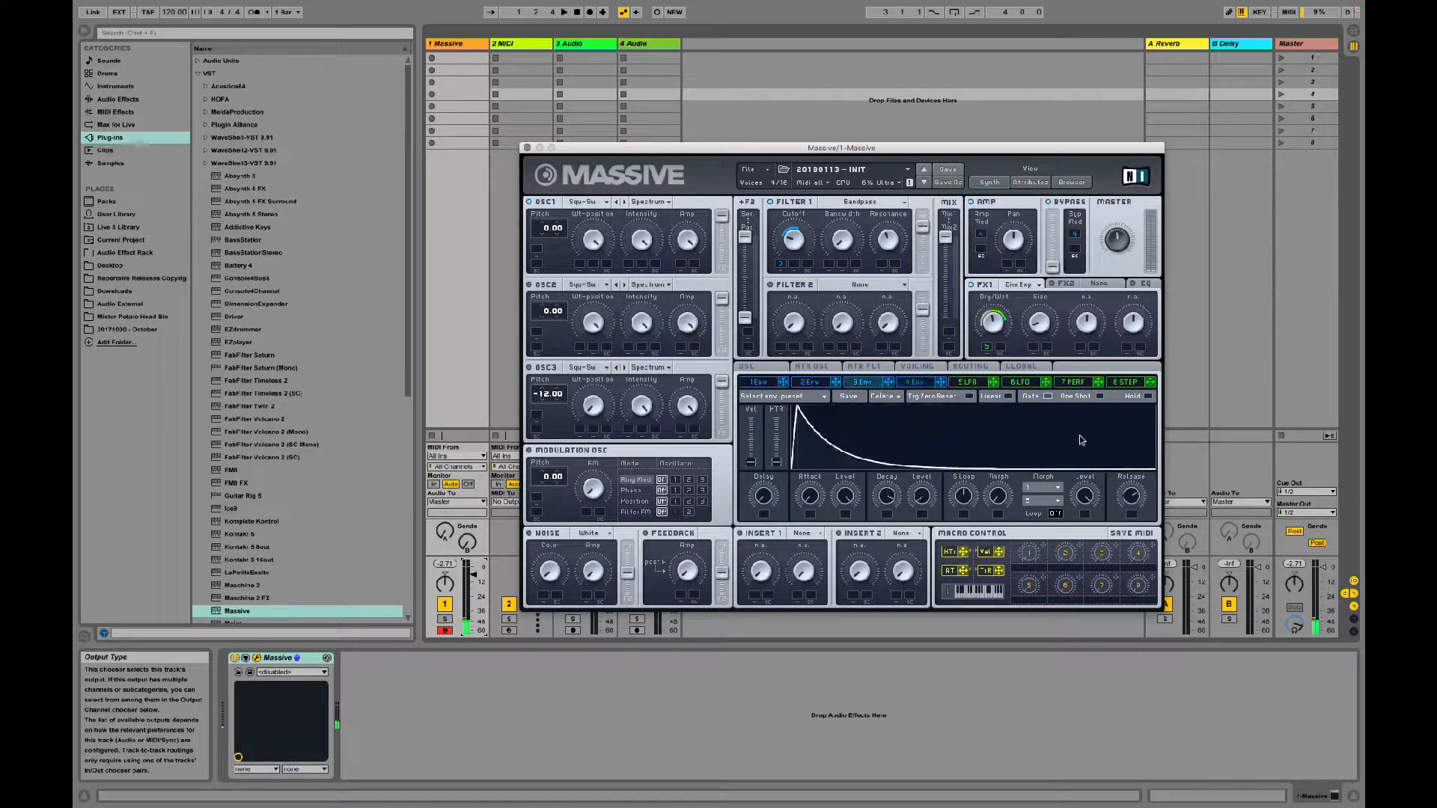
drag(1137, 488, 1140, 432)
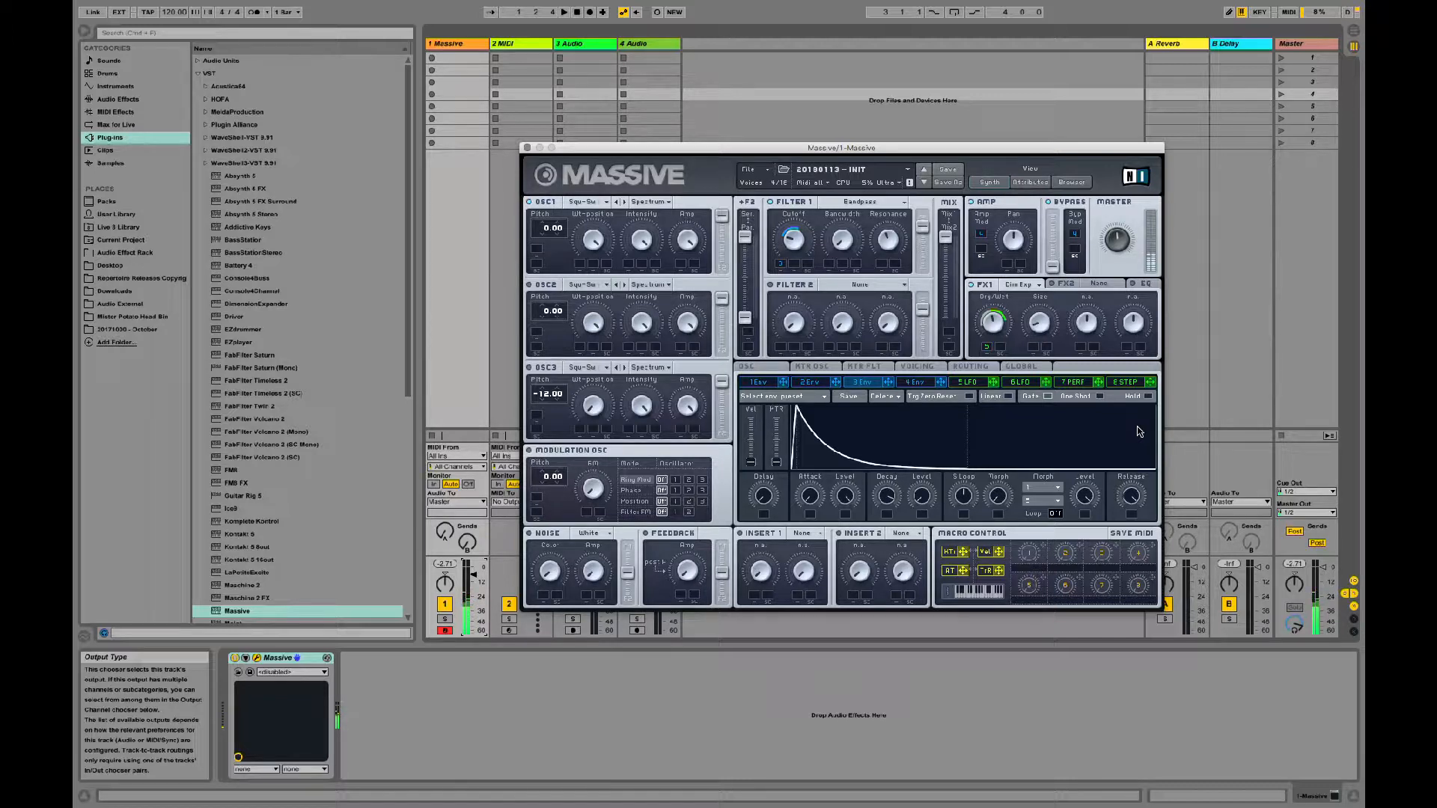
click(915, 383)
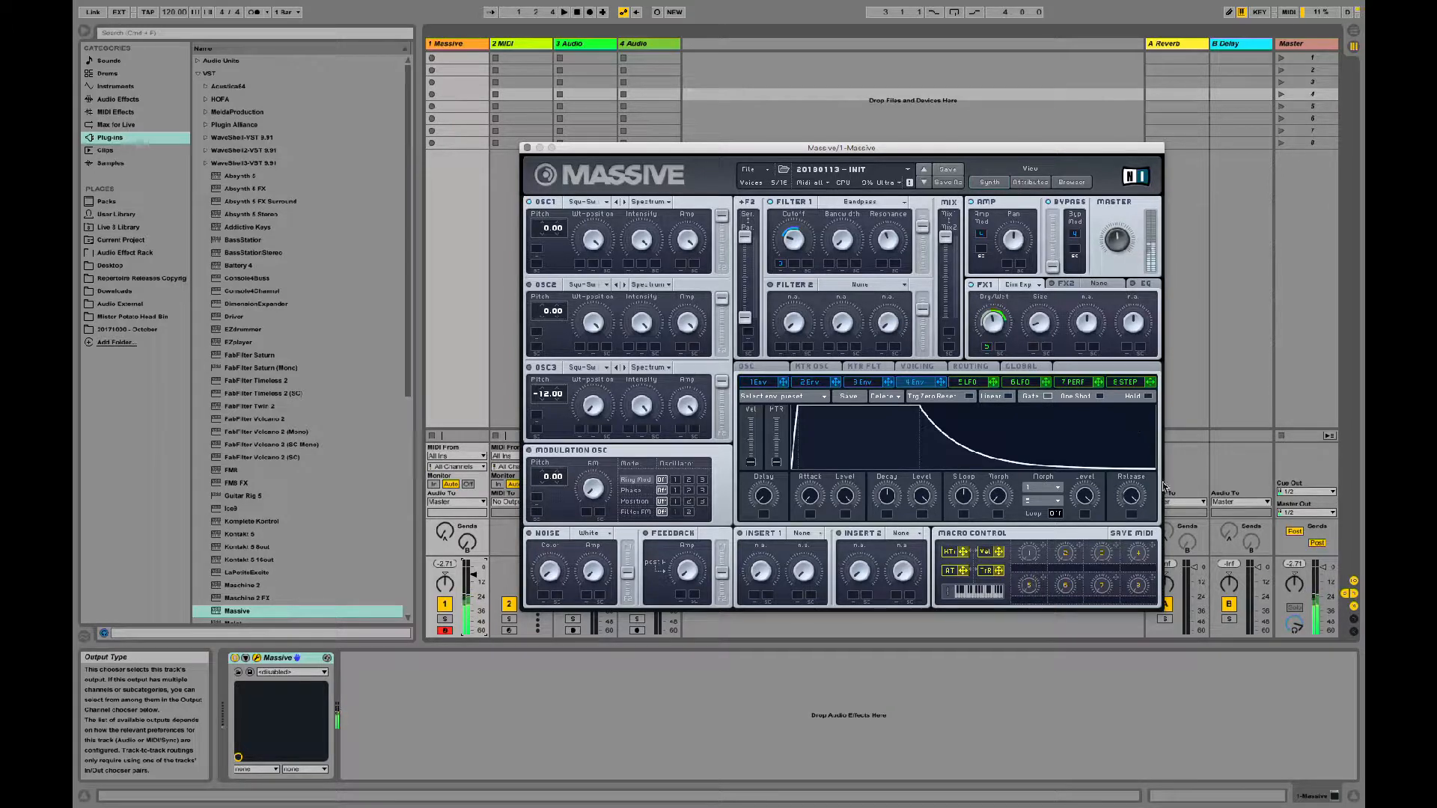
drag(1134, 499, 1135, 516)
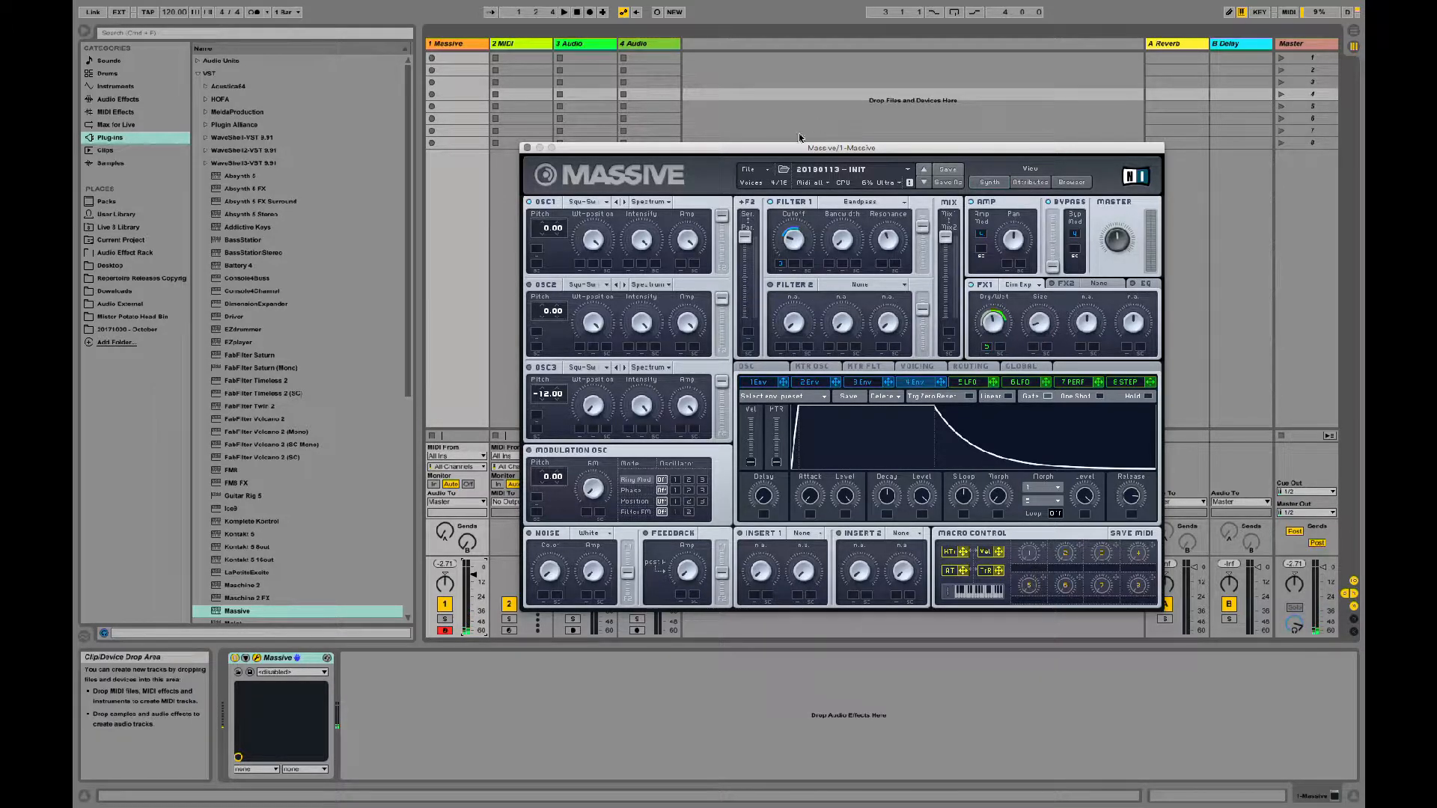
Step: In the voicing settings, raise the unison voice count, enable Pitch Cutoff unison spread and switch it to Chord mode
drag(780, 152, 714, 146)
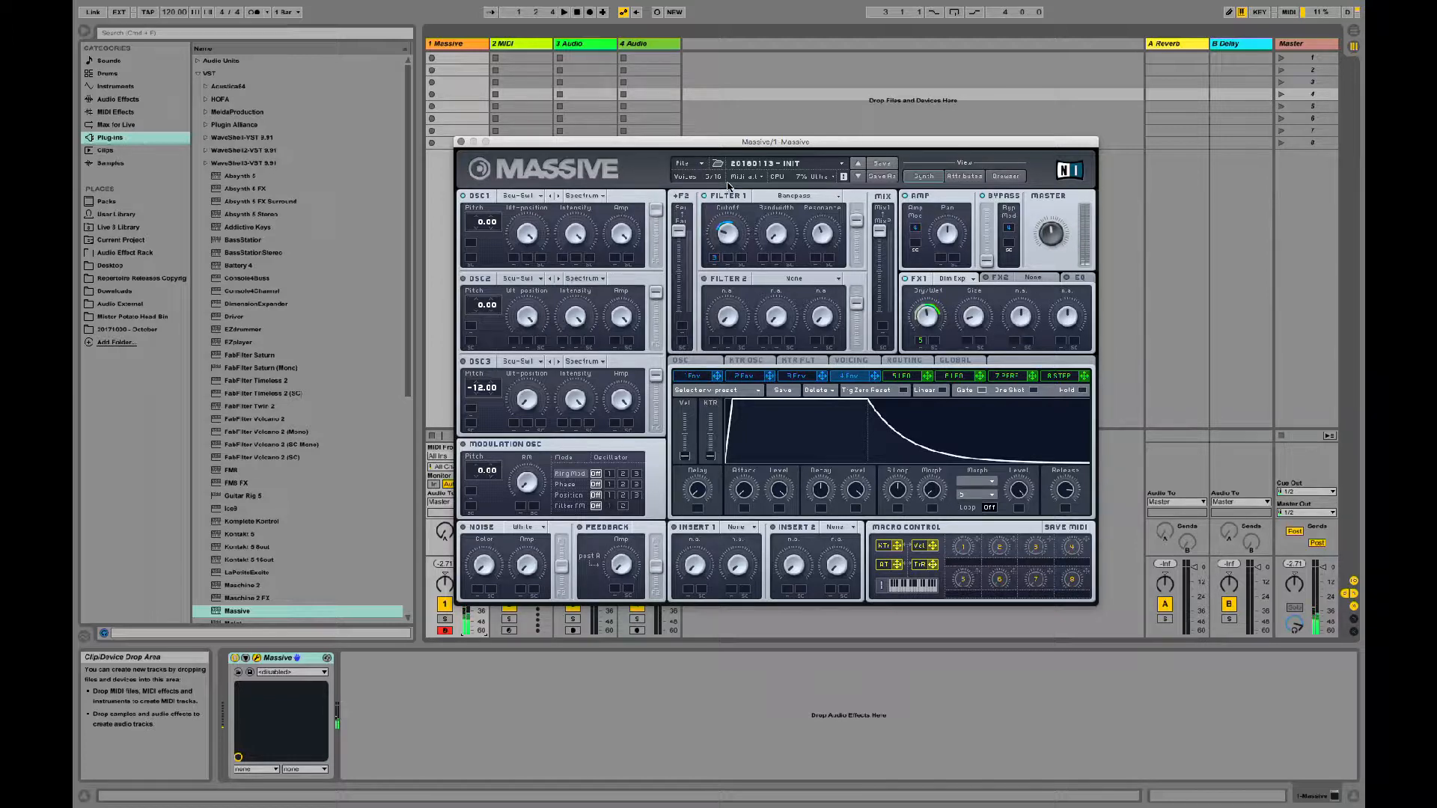
click(851, 363)
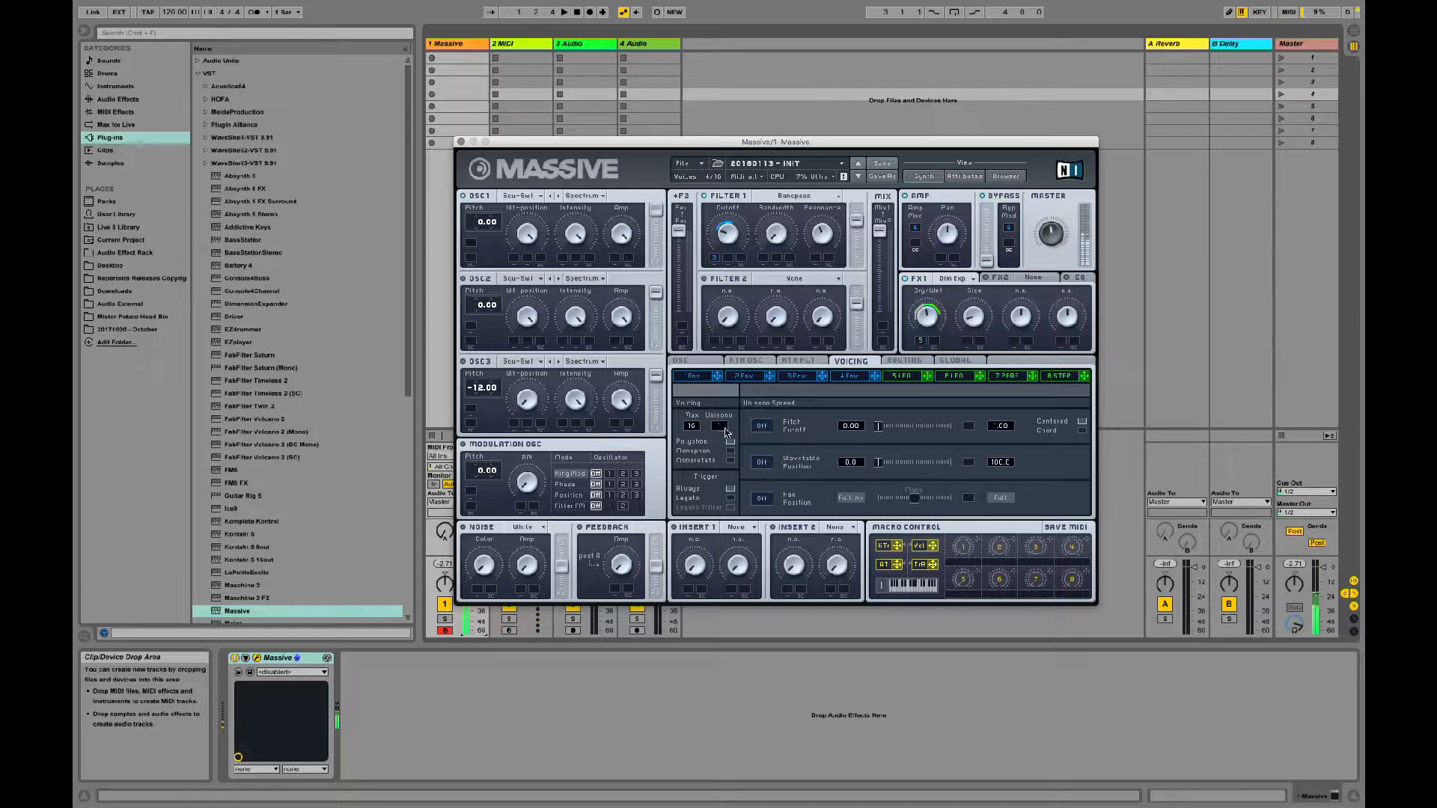
click(725, 431)
drag(724, 430, 729, 420)
drag(728, 421, 733, 402)
mouse_move(880, 426)
mouse_down()
mouse_move(909, 430)
mouse_move(879, 428)
mouse_up()
click(770, 426)
click(1083, 431)
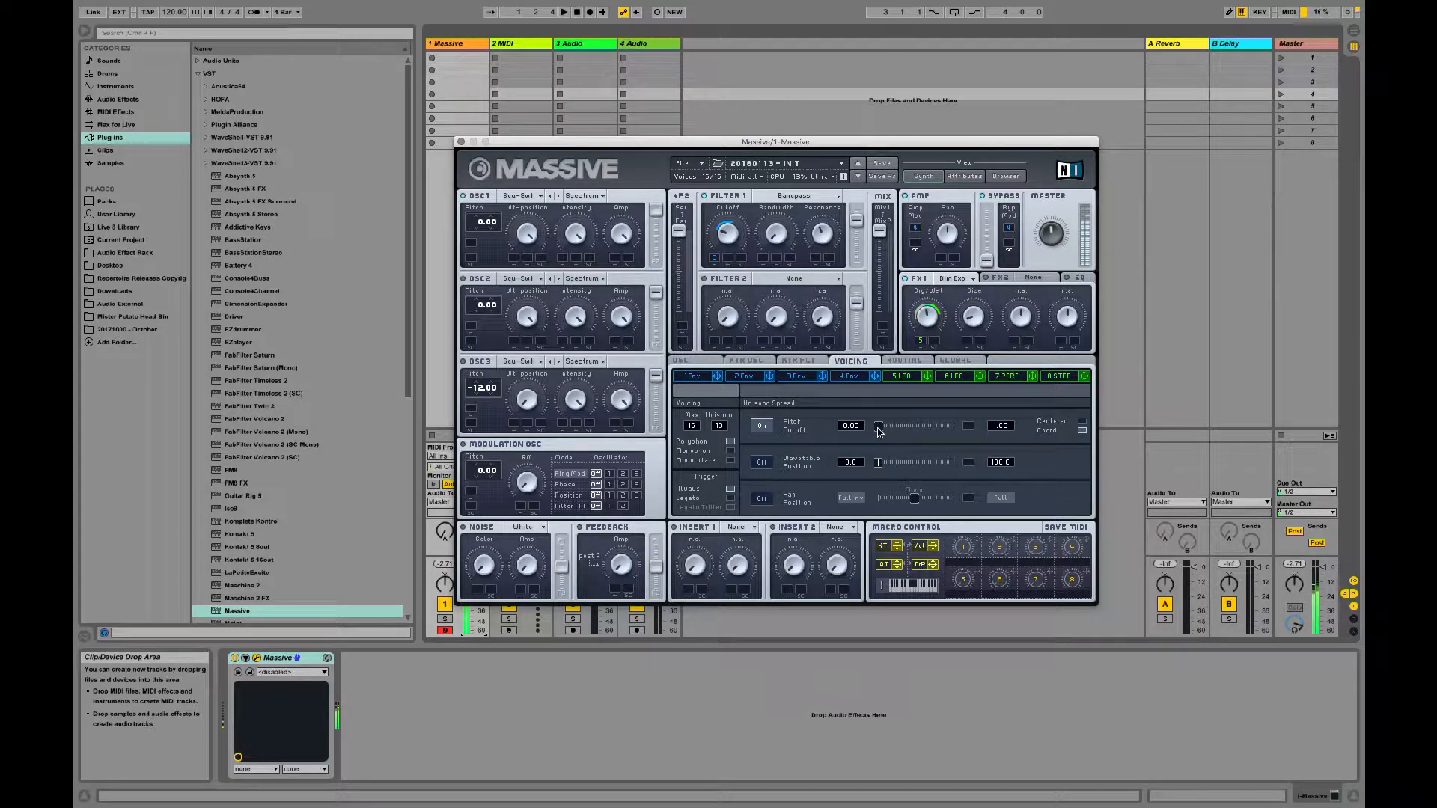
Step: Raise the Pitch Cutoff spread slightly and set the unison voice count to 2
drag(878, 428, 878, 432)
drag(720, 428, 721, 528)
drag(721, 528, 726, 333)
drag(878, 429, 882, 430)
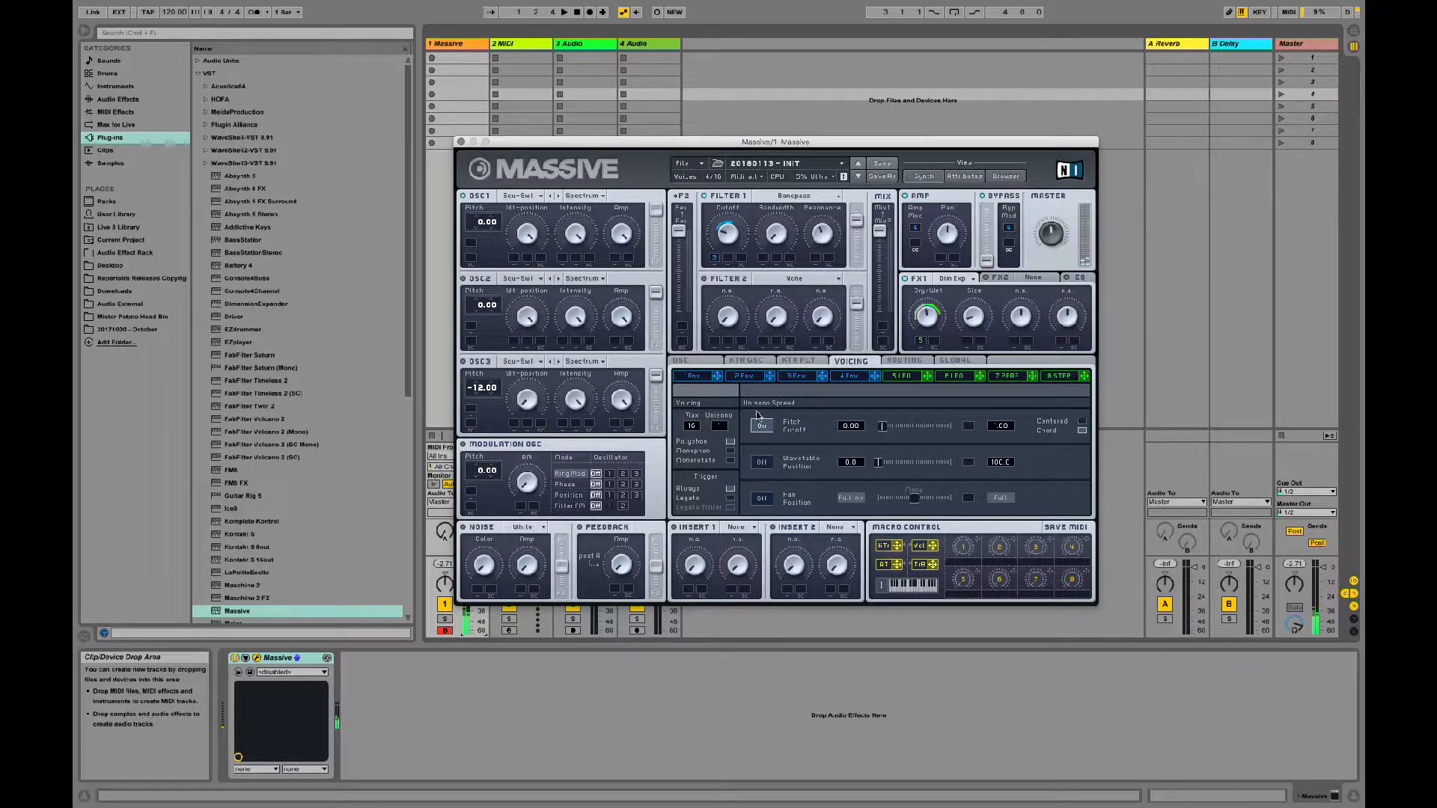
click(723, 429)
mouse_move(723, 429)
mouse_down()
mouse_move(729, 418)
mouse_move(726, 431)
mouse_up()
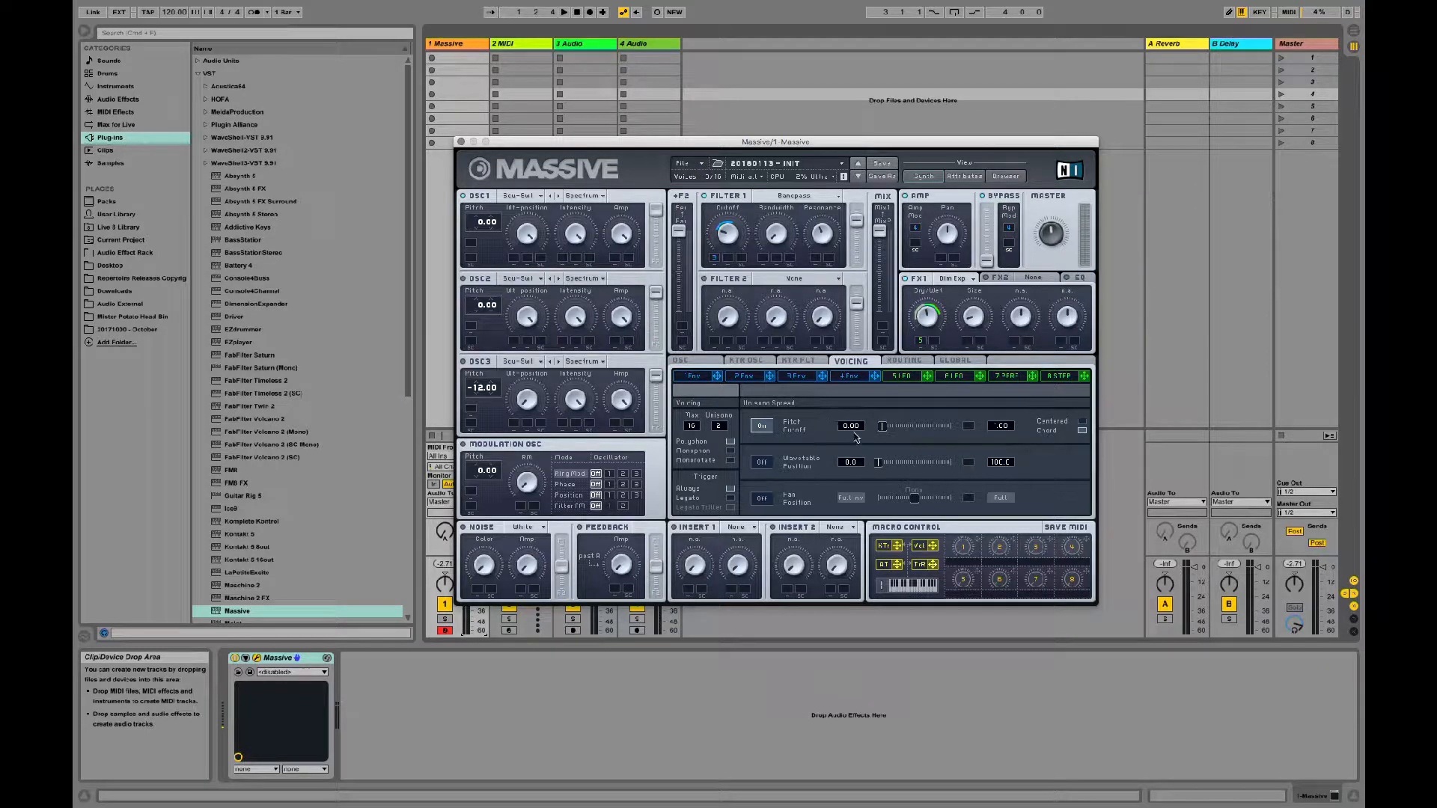
Step: Fine-tune the unison voice count and the Pitch Cutoff unison spread, keeping the spread very narrow
click(879, 428)
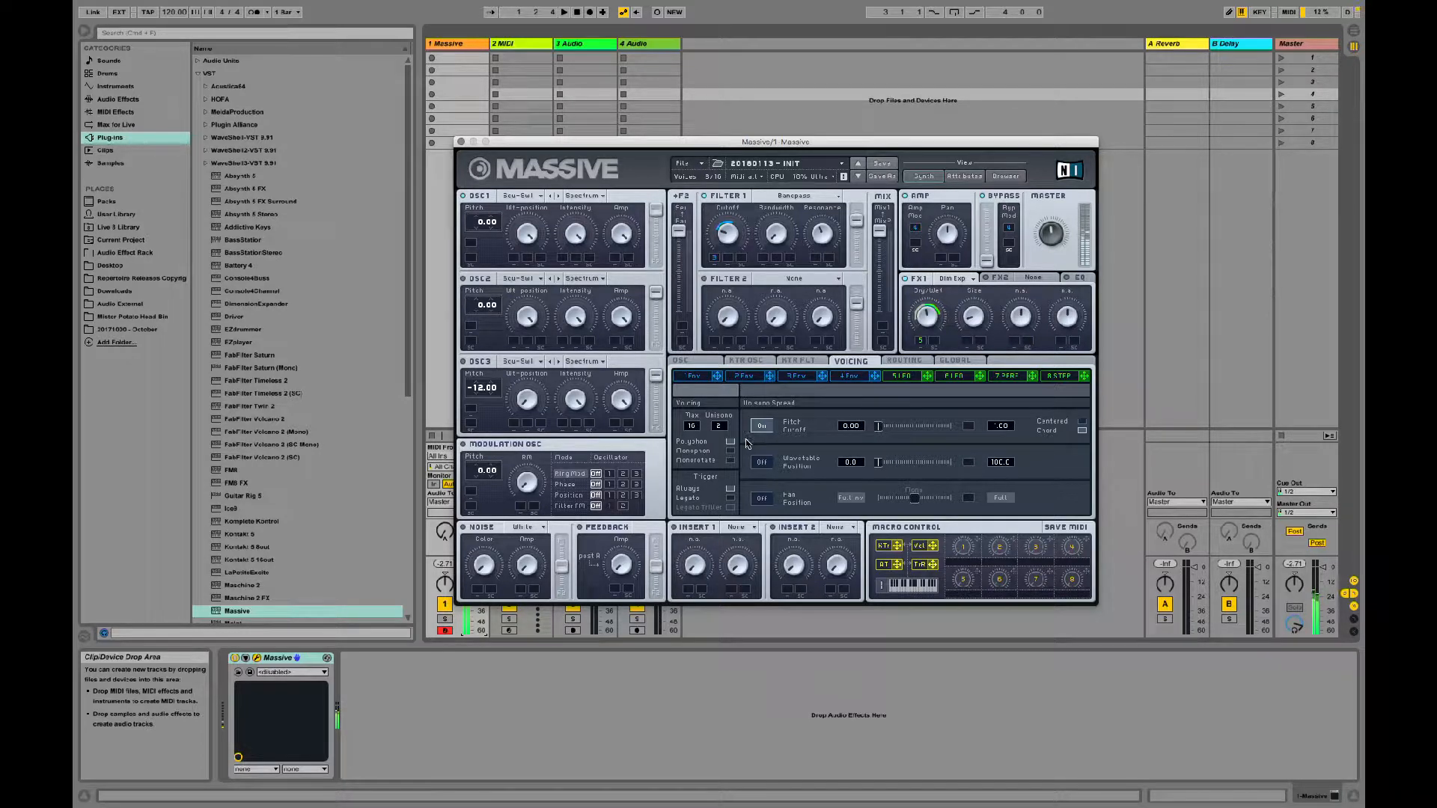
drag(732, 431, 723, 460)
drag(881, 429, 884, 429)
drag(719, 429, 727, 414)
drag(718, 427, 718, 437)
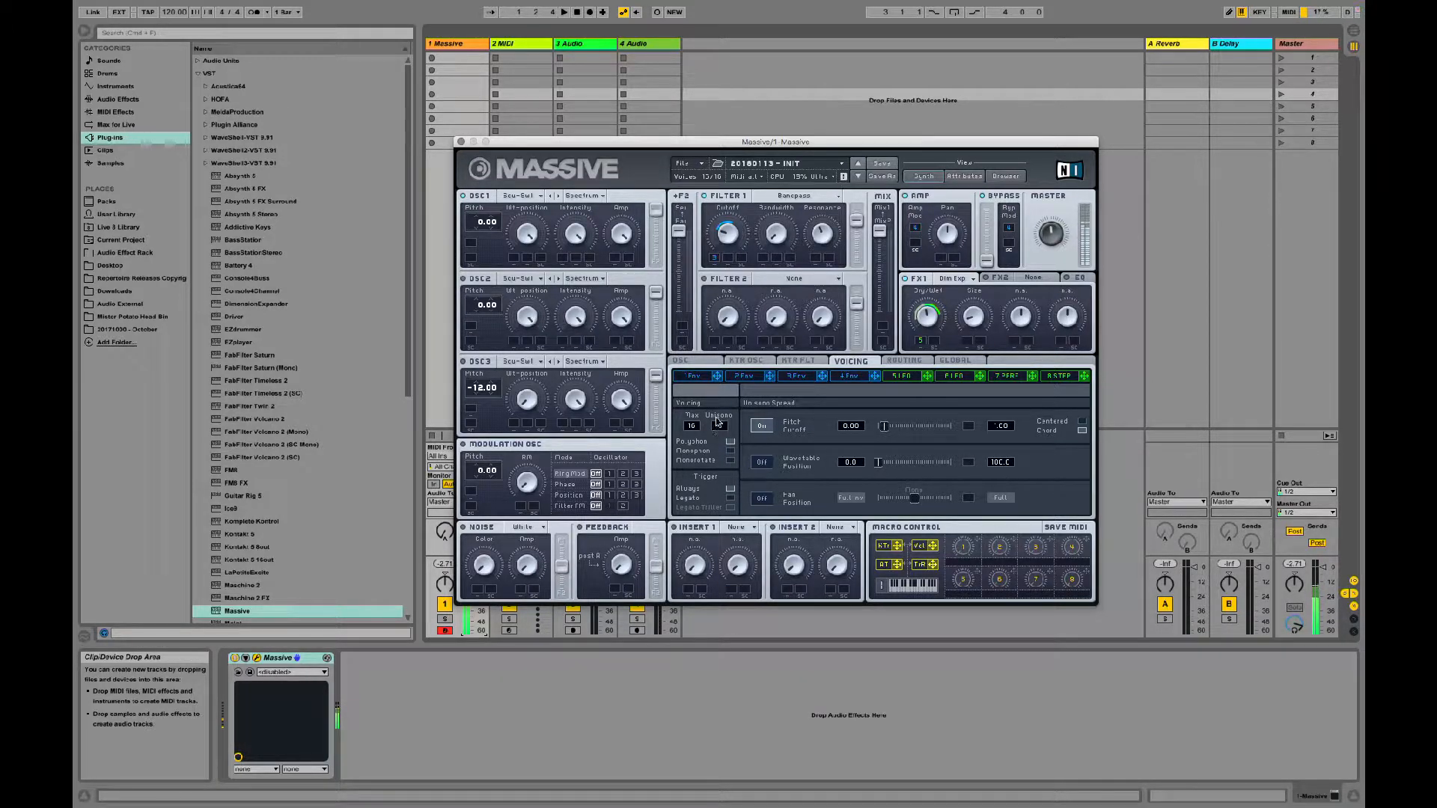
drag(718, 424, 717, 434)
drag(717, 434, 721, 426)
click(882, 428)
drag(723, 425, 725, 420)
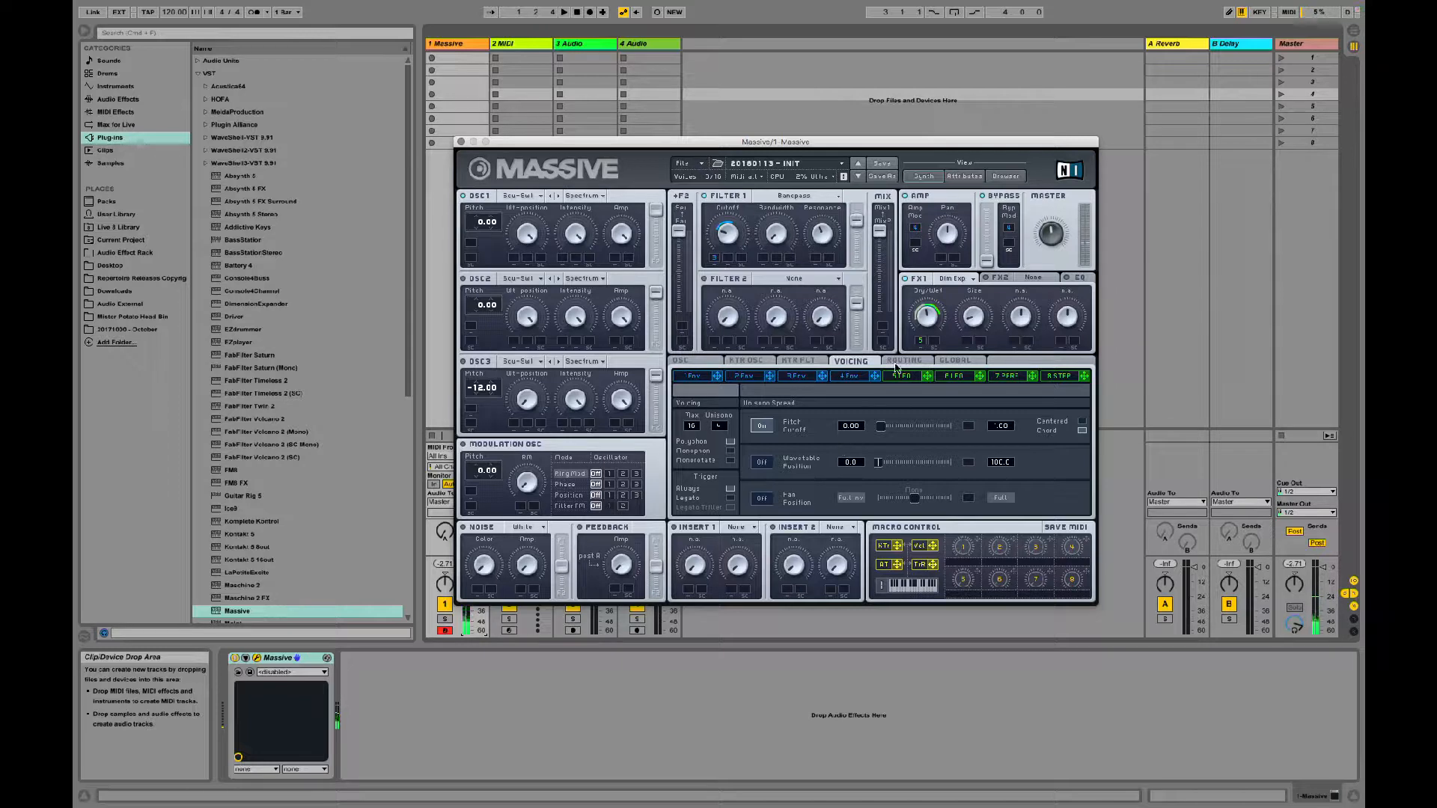
Step: Lengthen Envelope 4's attack to a moderately slow ramp
click(848, 376)
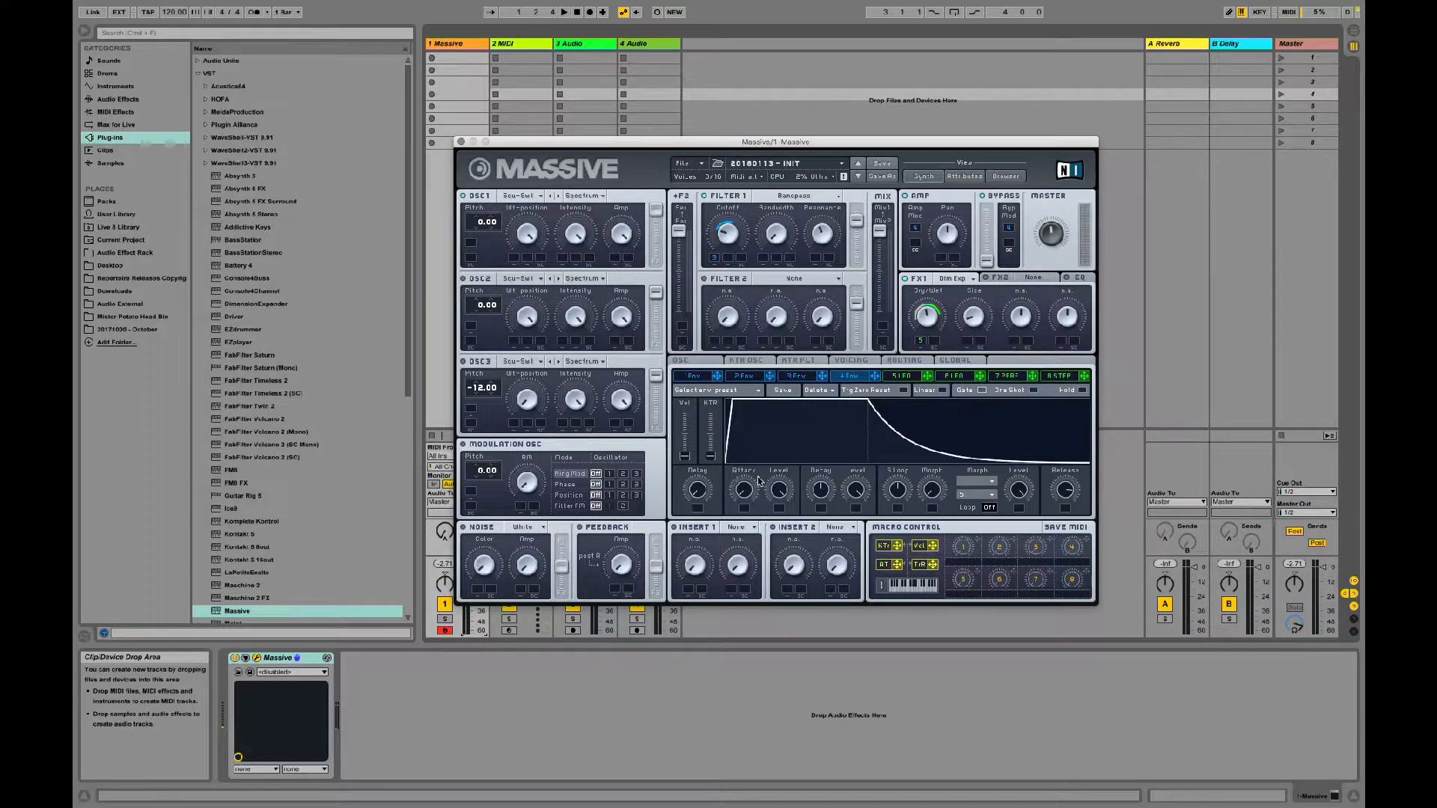
drag(745, 497, 756, 423)
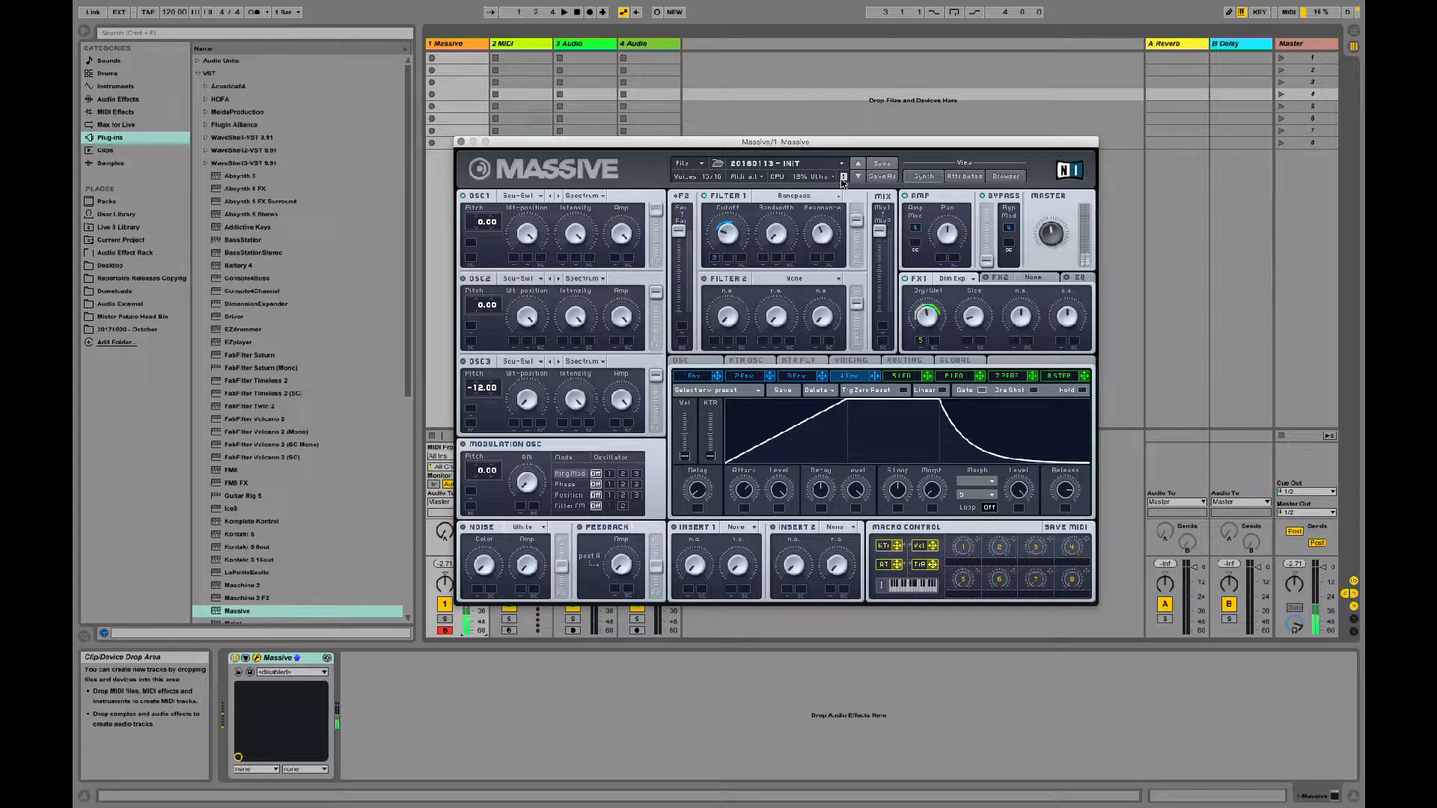
drag(744, 488, 745, 518)
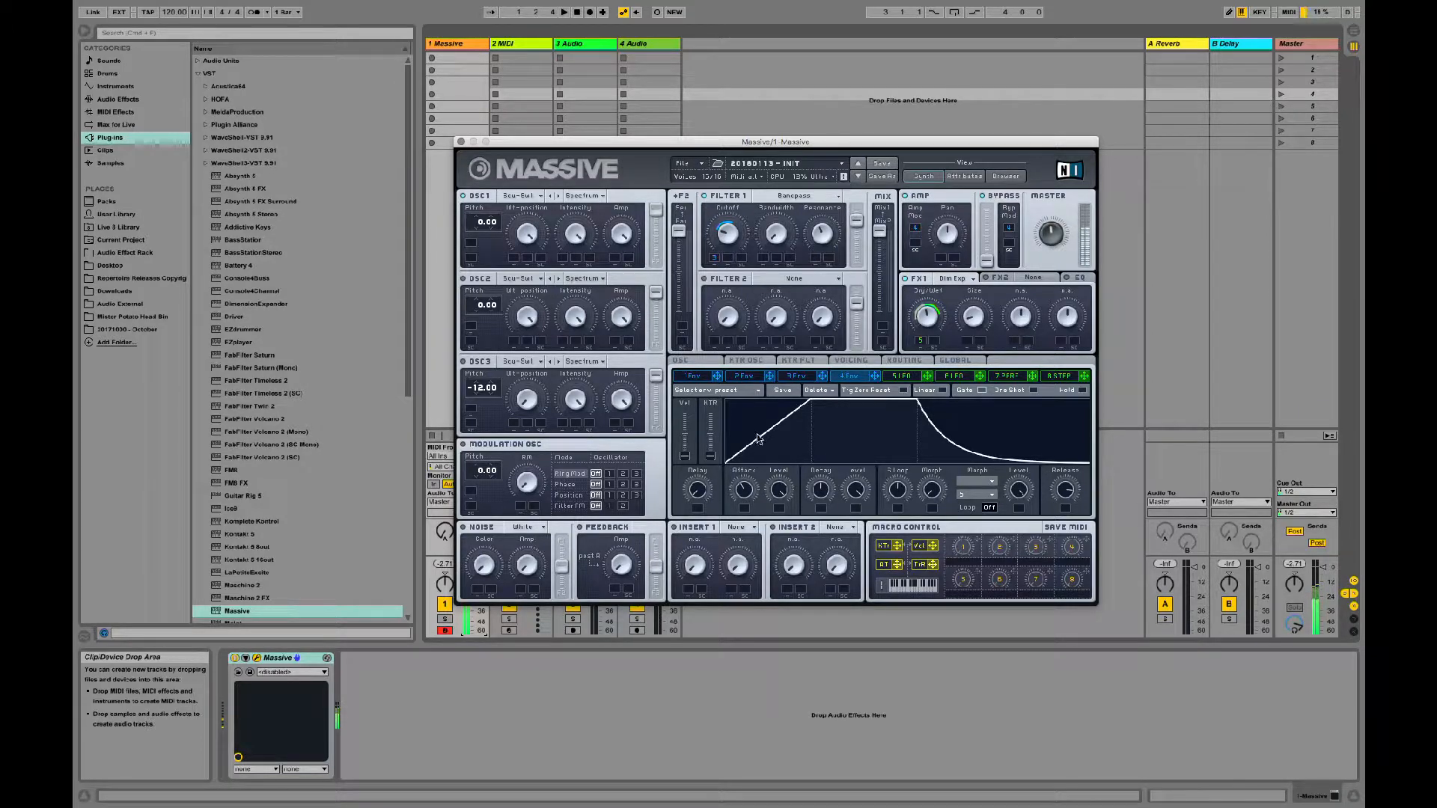
drag(744, 496, 733, 531)
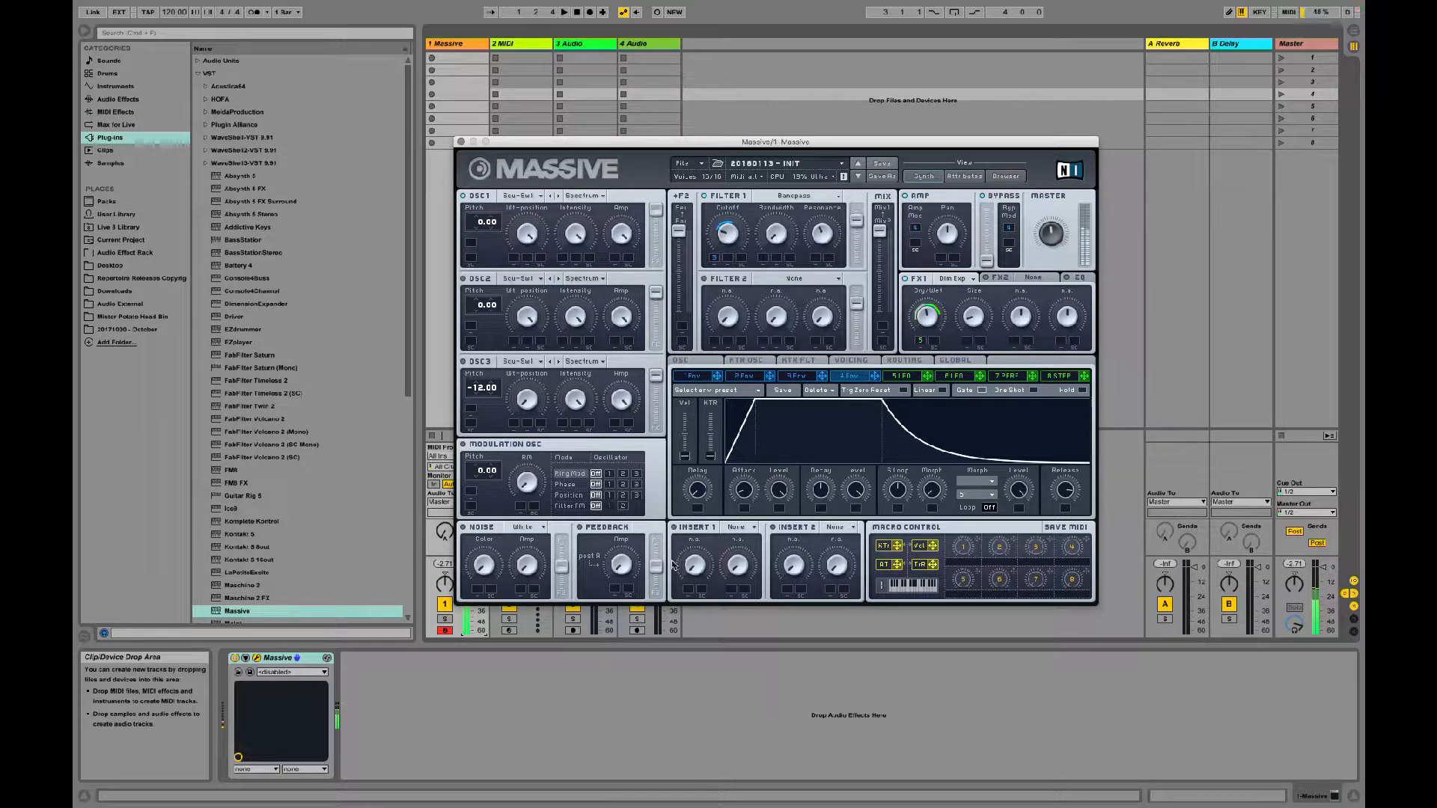
Step: Turn on the noise generator, balance its Color and bring its Amp to a low level
click(463, 527)
drag(530, 571, 546, 469)
drag(488, 567, 509, 442)
drag(534, 561, 524, 642)
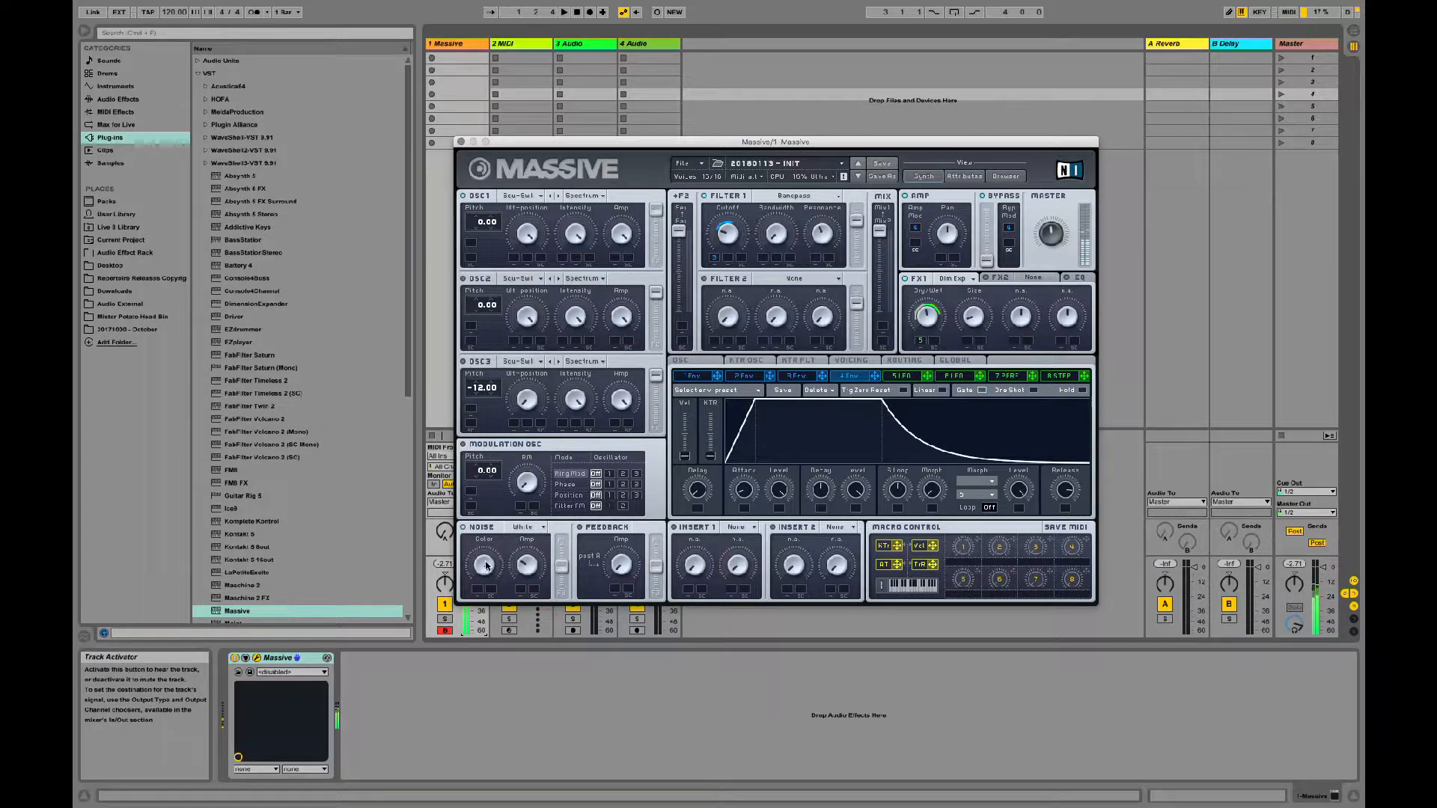
drag(485, 563, 521, 570)
drag(529, 567, 523, 592)
click(702, 165)
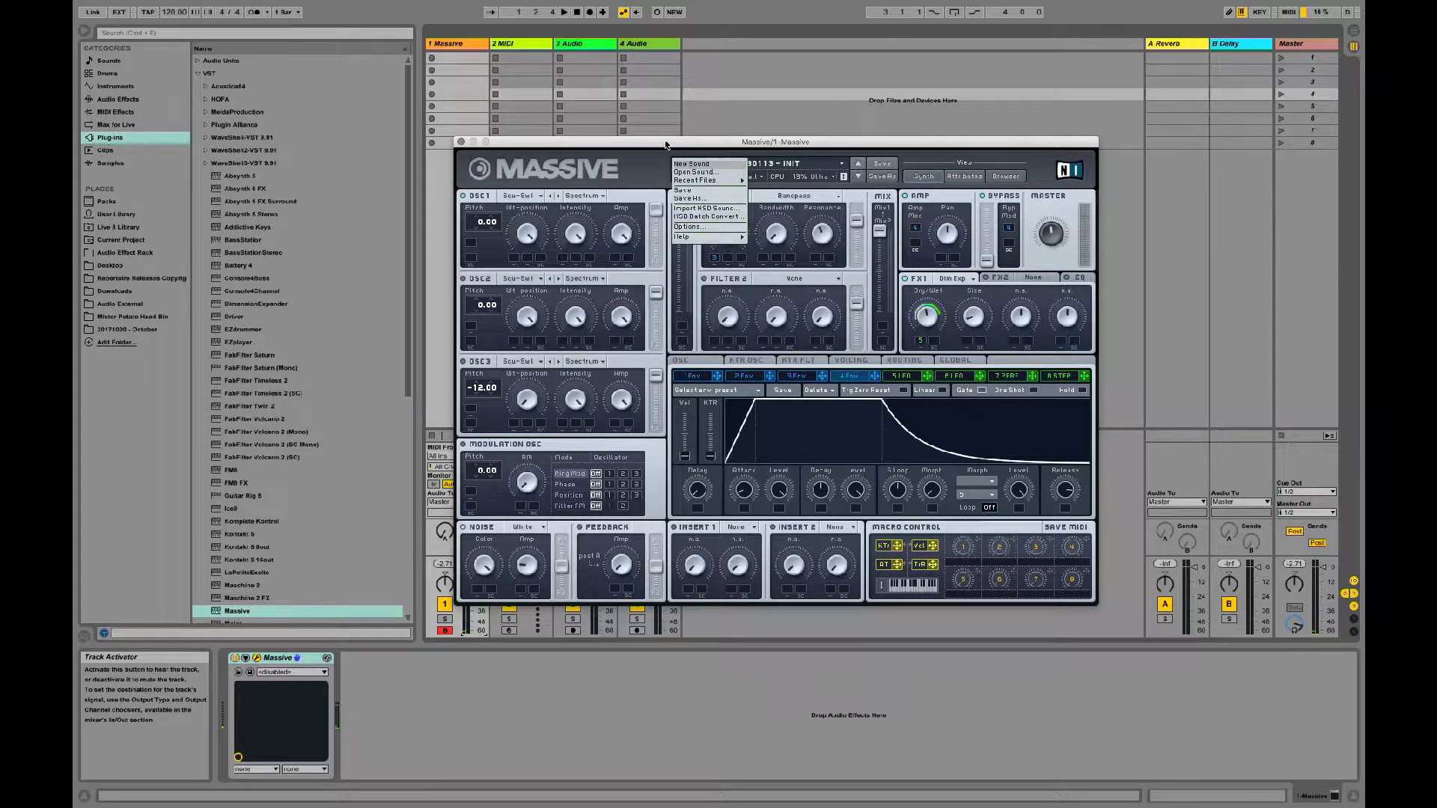
click(644, 159)
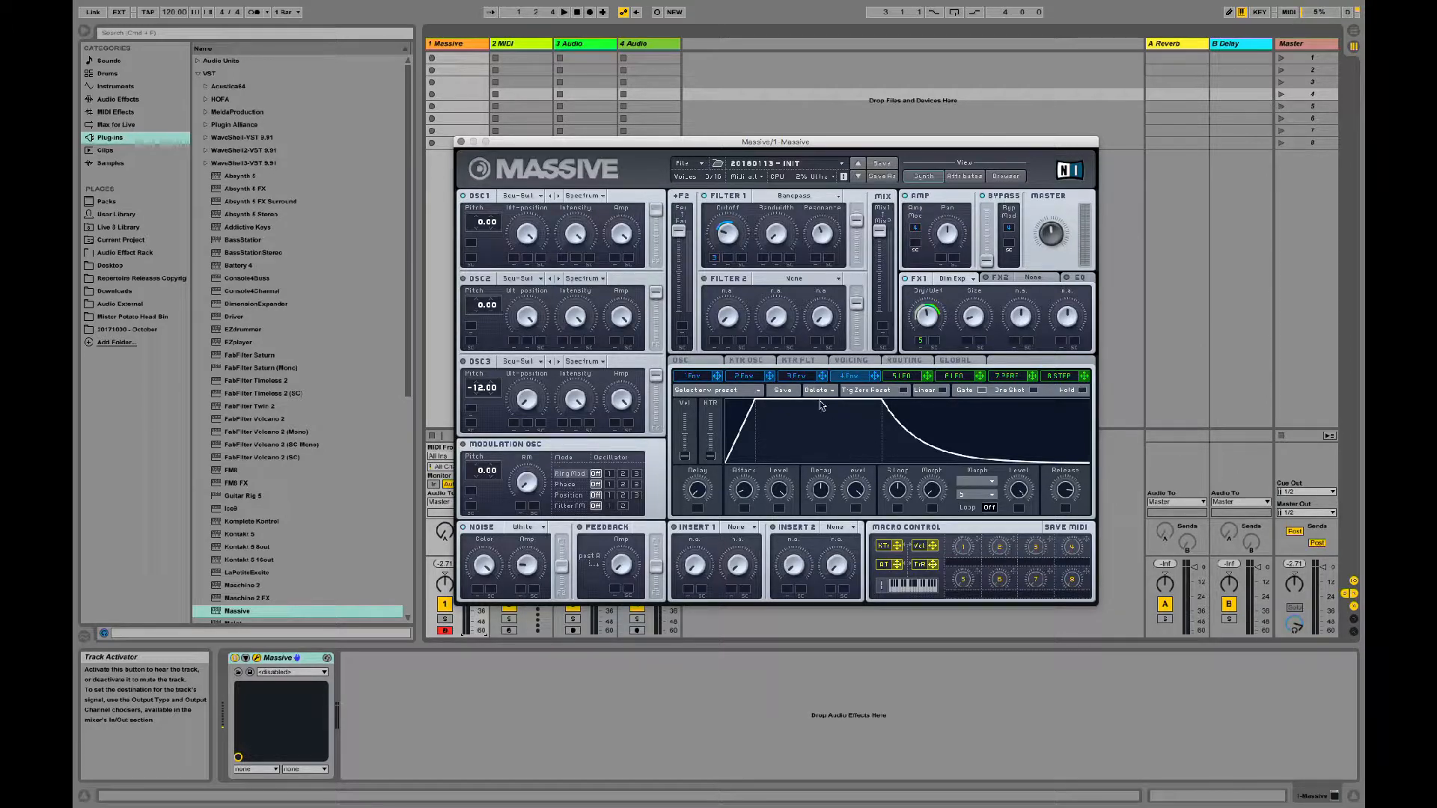
Step: In the routing, make Noise the bypass source, raise the noise Amp and place the bypass return at the Fx2 point
click(922, 362)
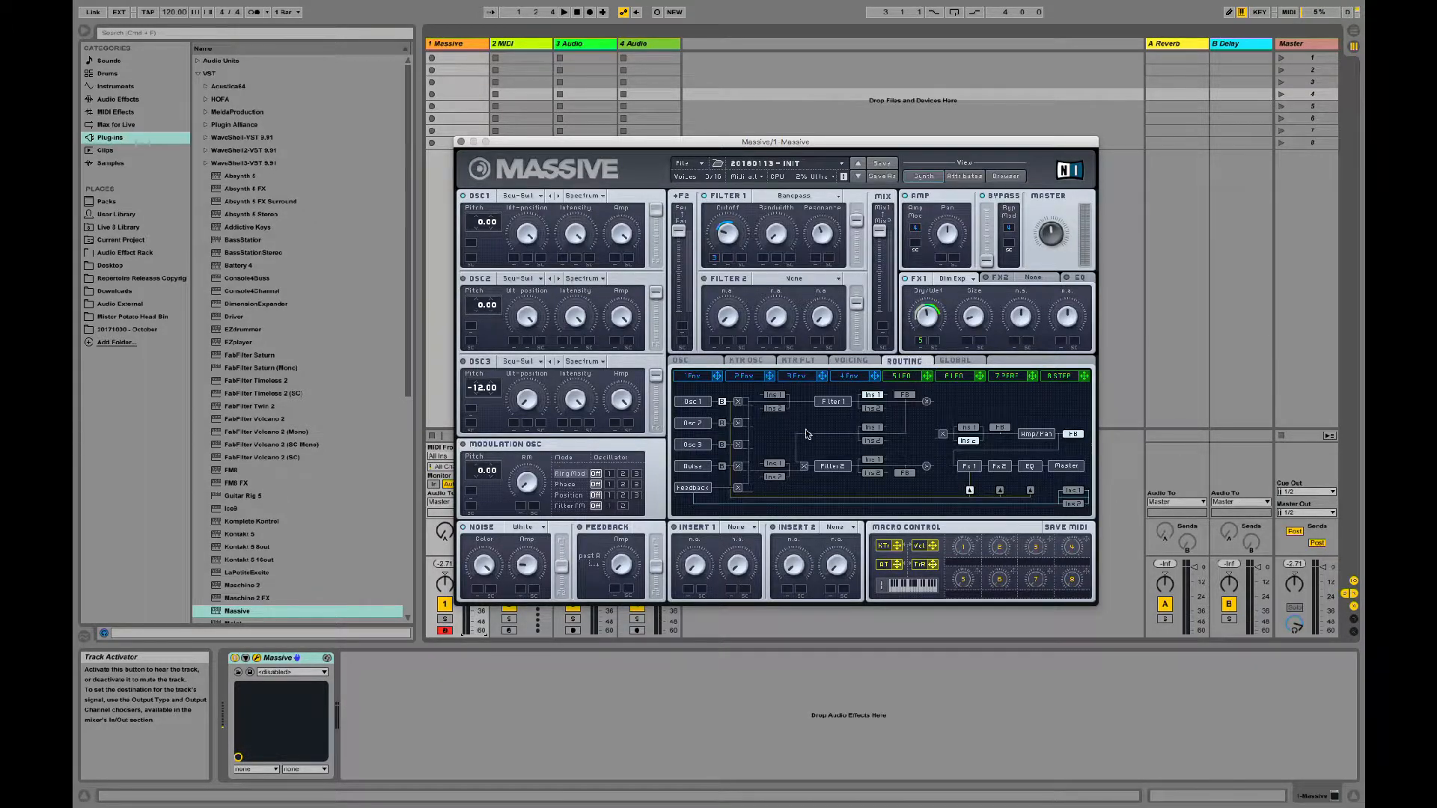
click(722, 467)
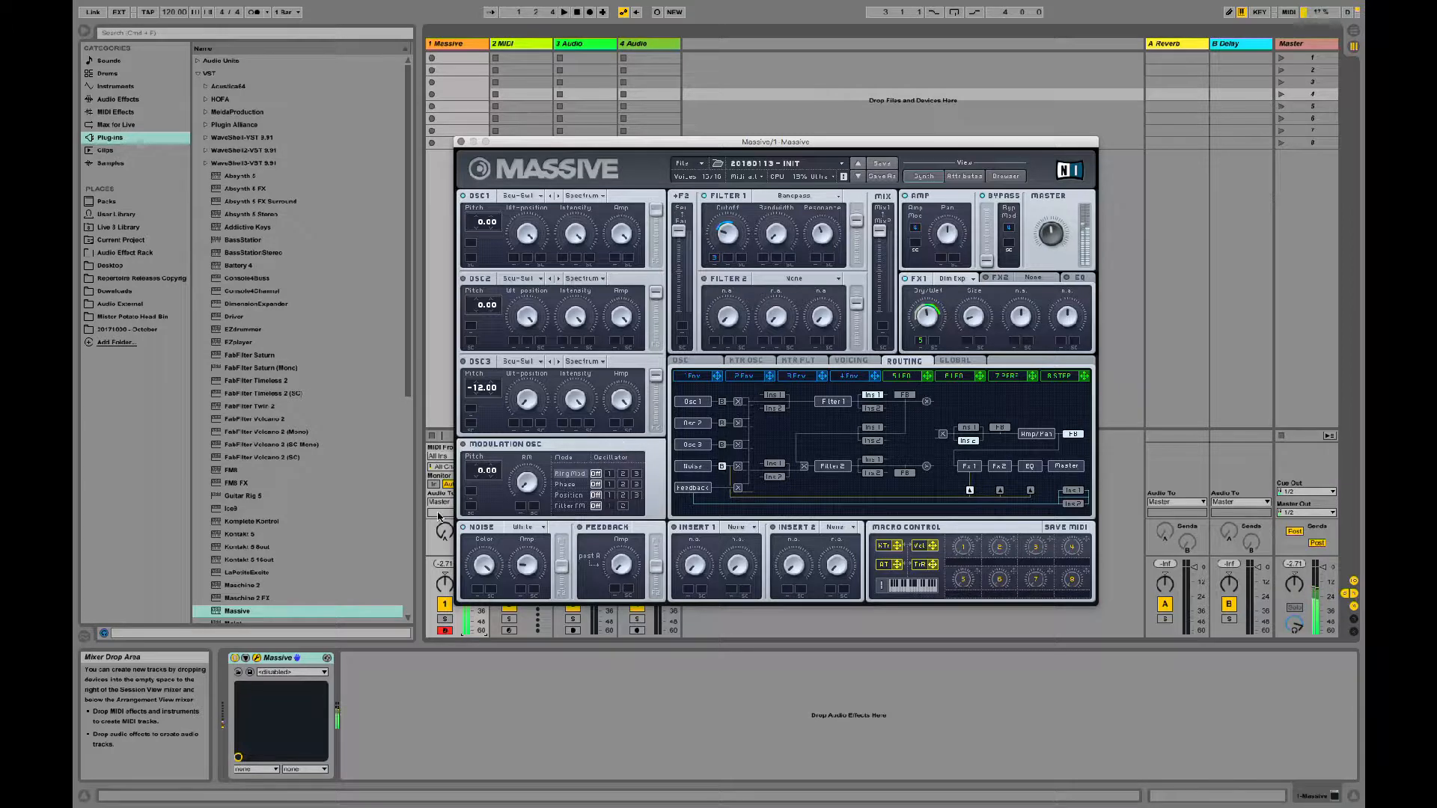
drag(527, 566, 534, 516)
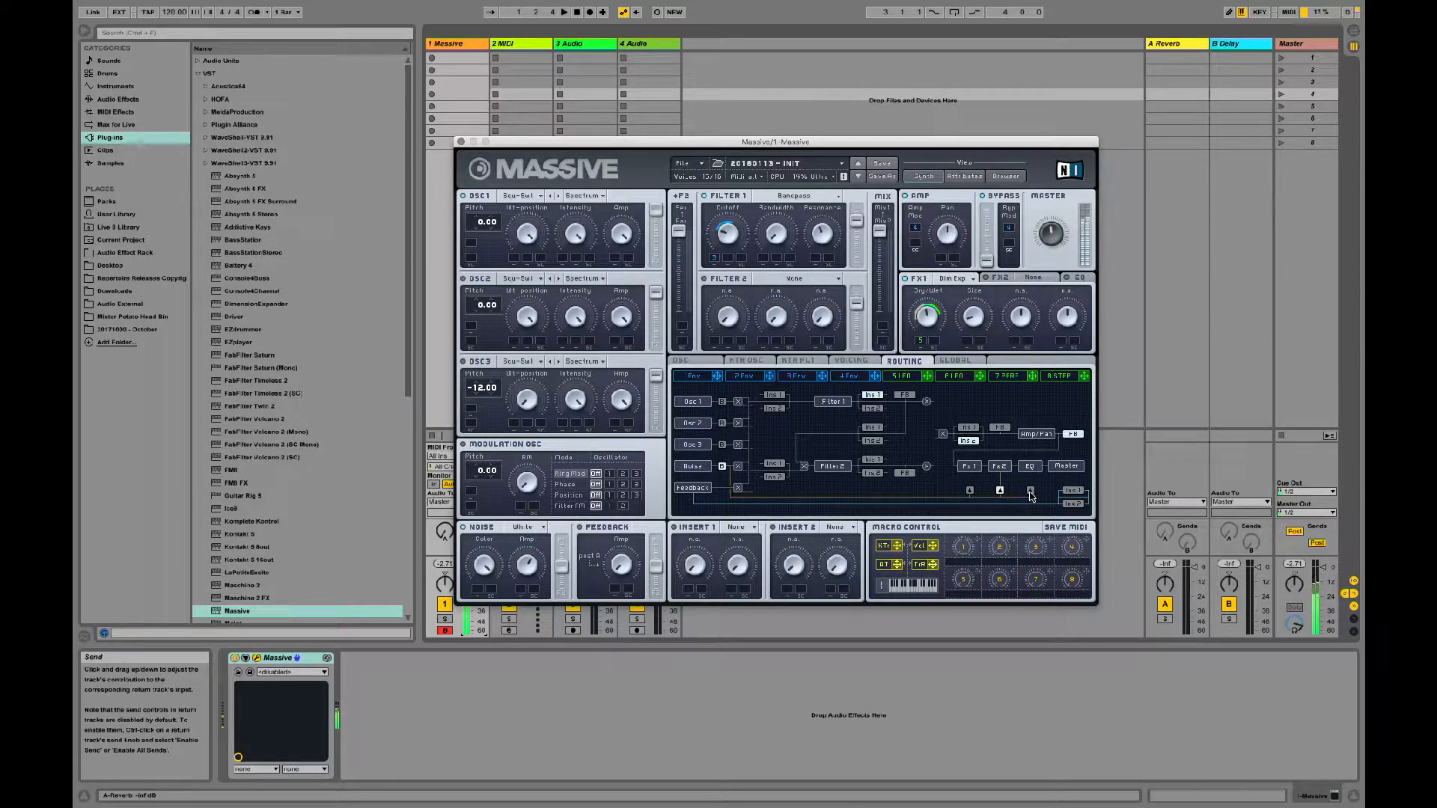
click(1001, 491)
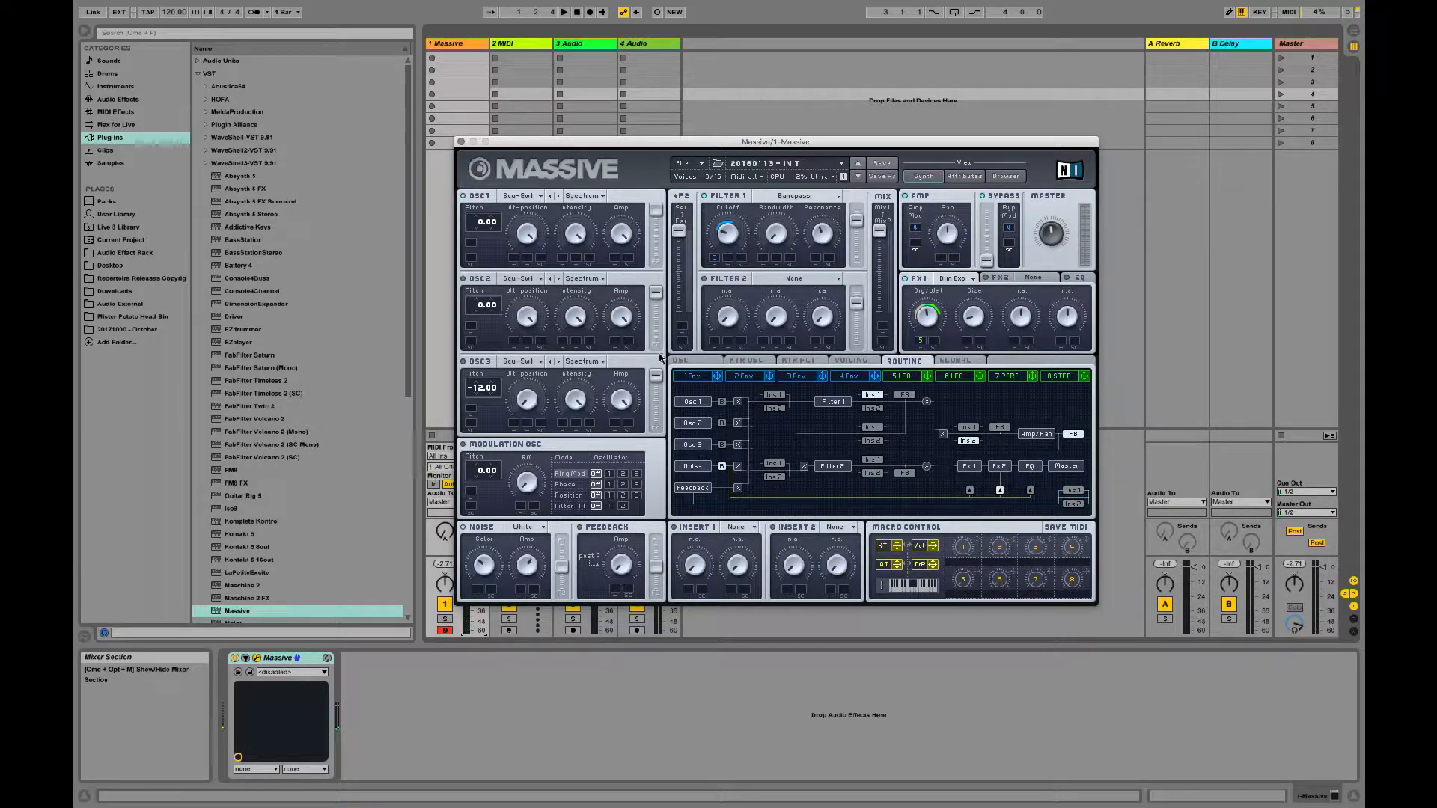
Step: Move the noise filter-routing fader fully toward Filter 1 and lower the noise Amp
click(564, 526)
drag(559, 565, 572, 482)
drag(527, 566, 518, 638)
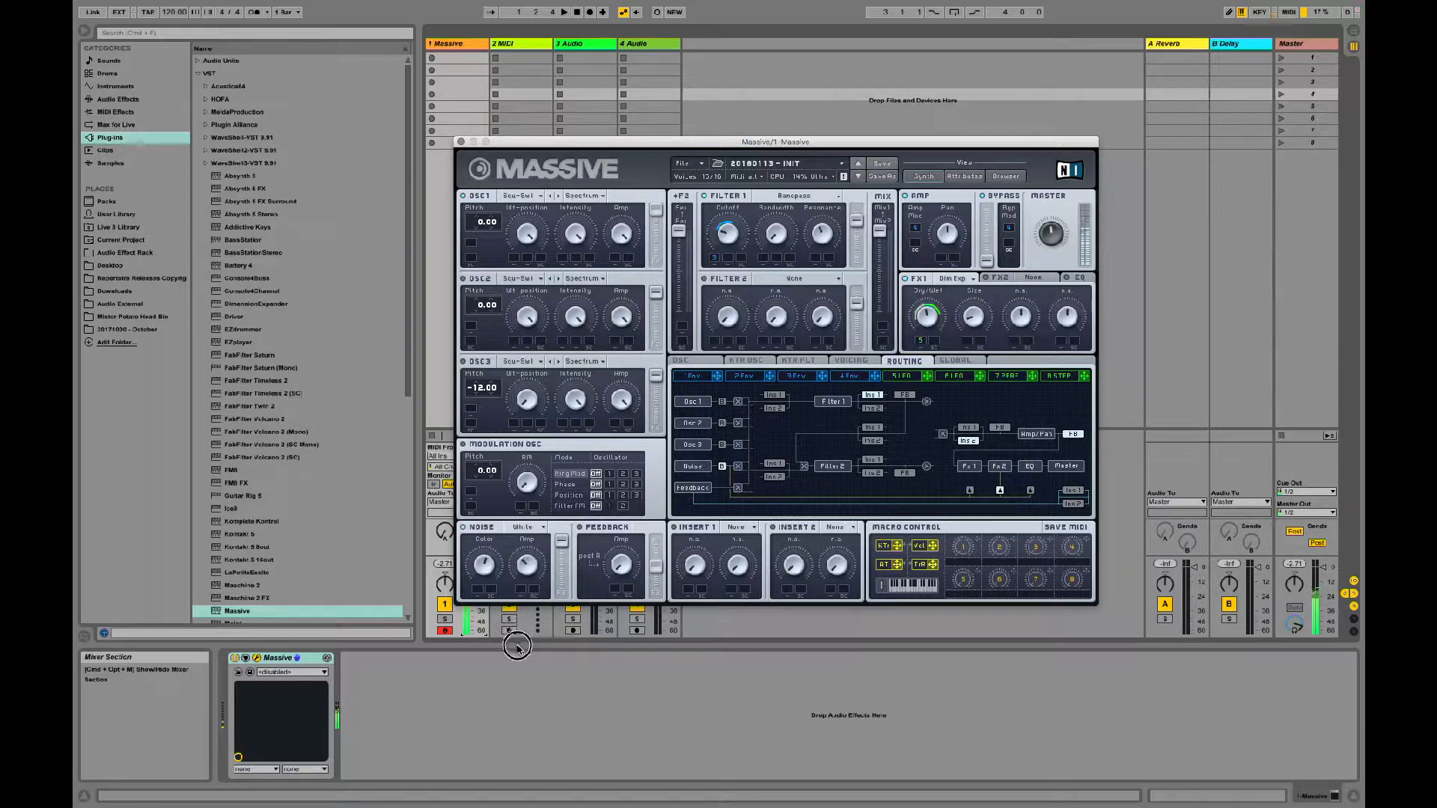
Step: Turn on the feedback section and lower its Amp level
click(580, 527)
drag(614, 567, 580, 578)
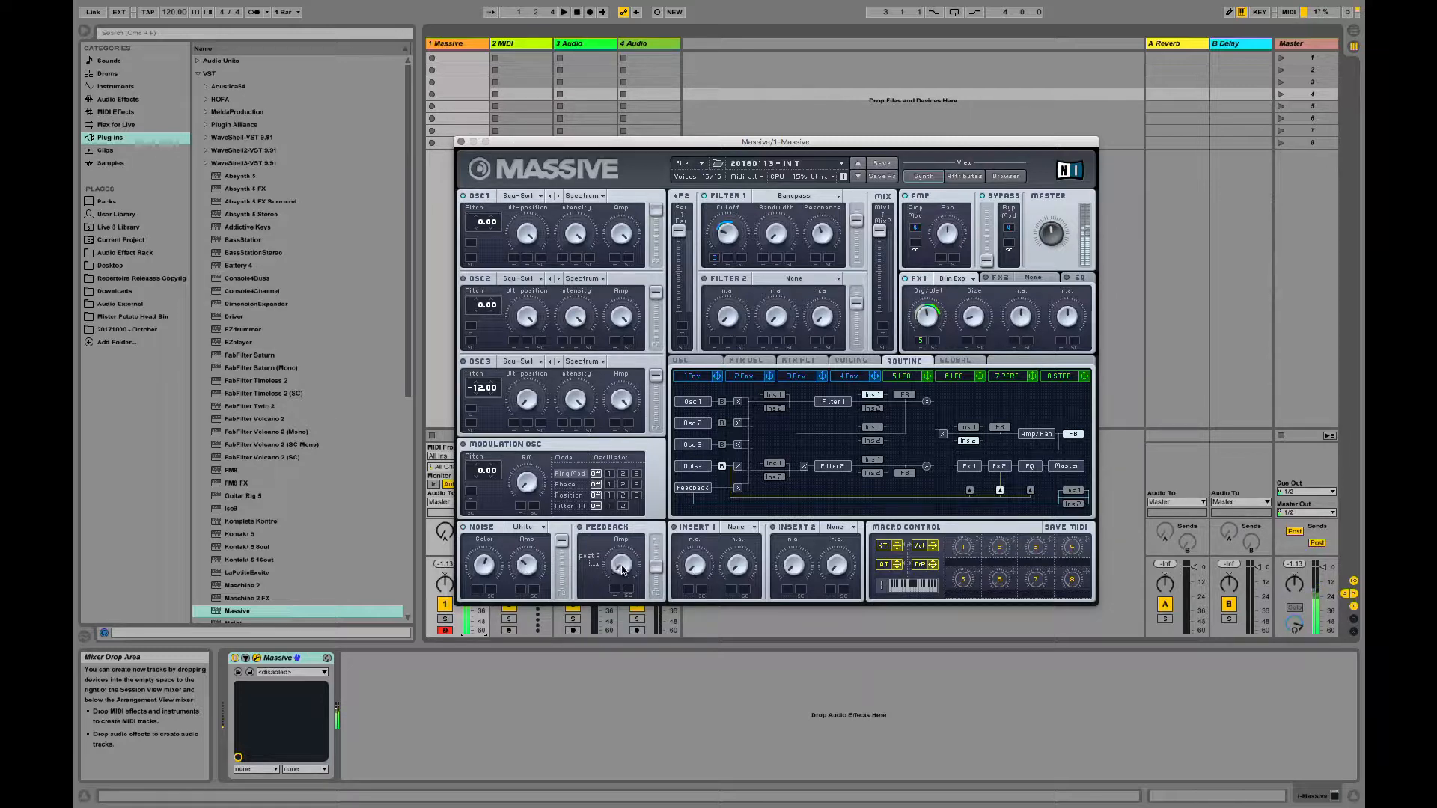
click(581, 527)
drag(624, 560, 610, 692)
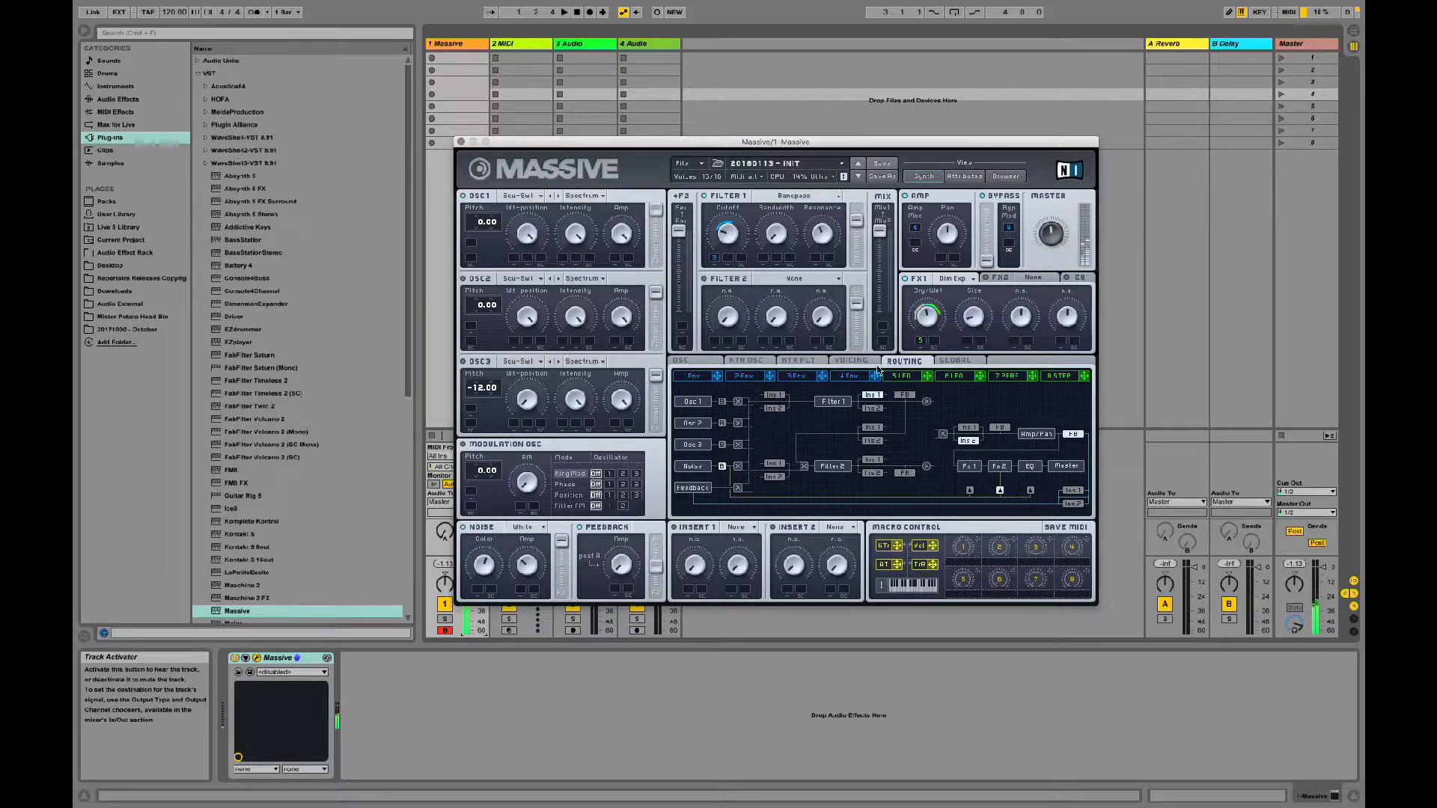
Step: Assign LFO 6 to the feedback Amp with a positive modulation range and set the LFO's upper curve to Noise 1
click(954, 376)
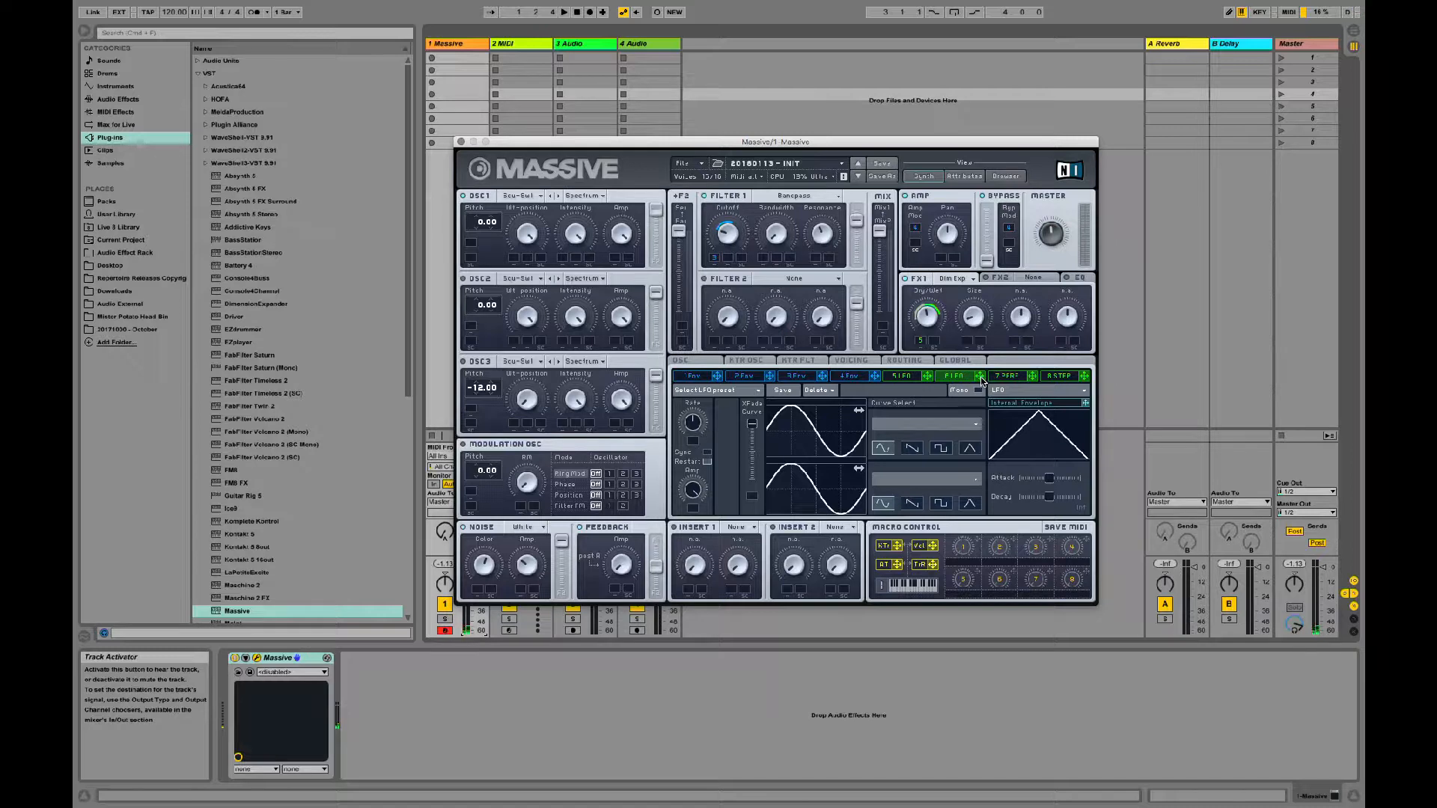
drag(981, 380, 615, 593)
click(973, 426)
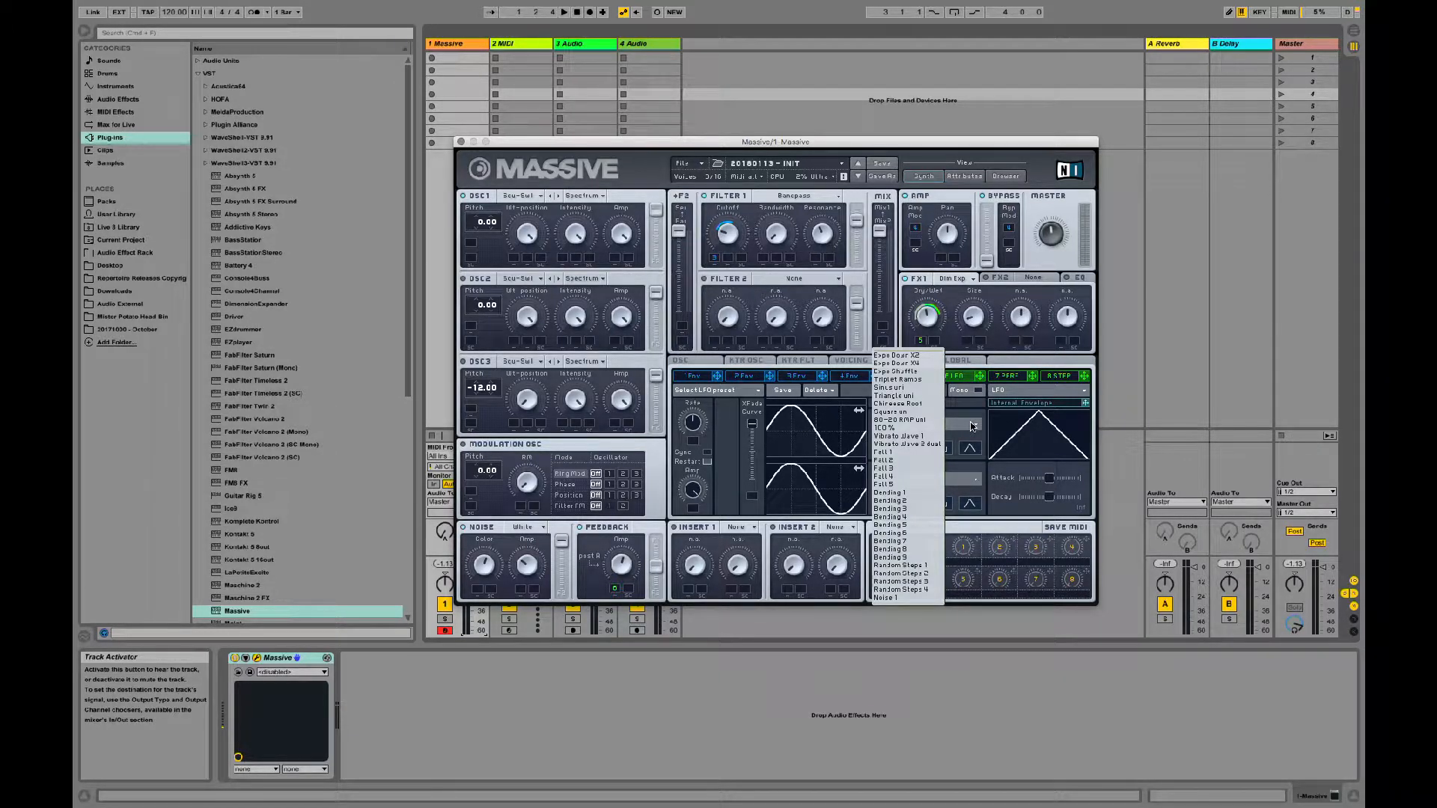
click(904, 596)
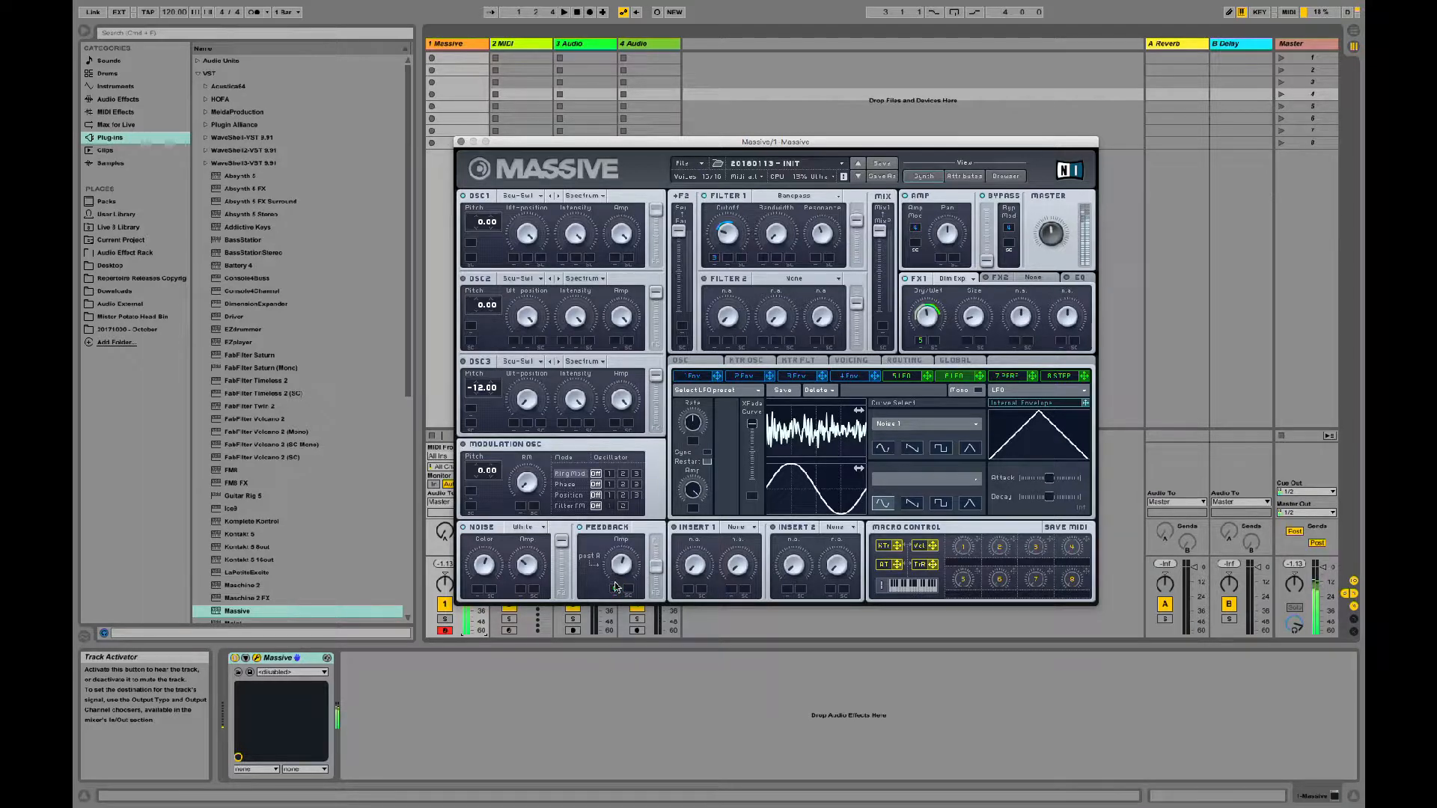
drag(616, 586, 621, 531)
Step: Slow down LFO 6's rate and reduce its modulation range on the feedback Amp
drag(692, 423, 681, 461)
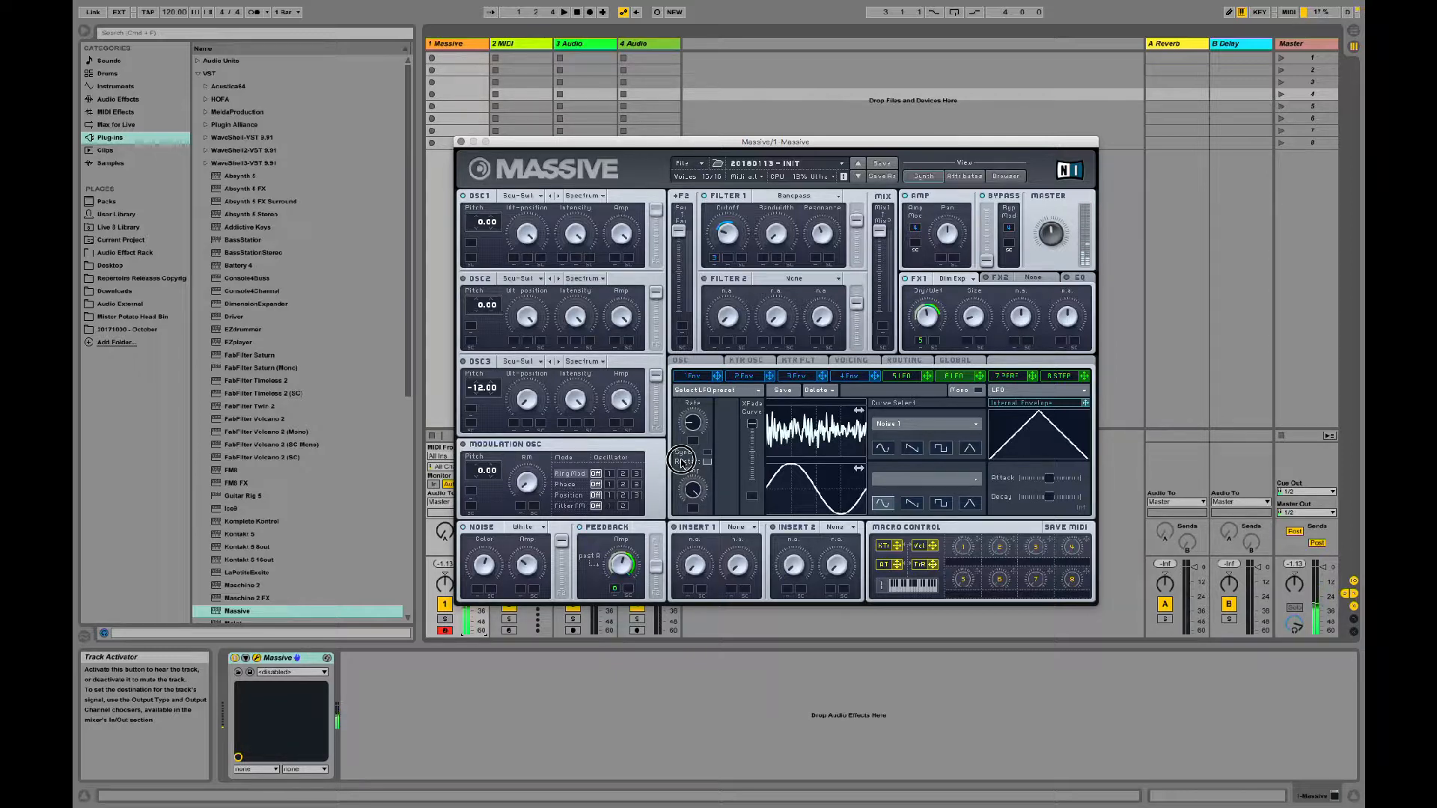
drag(682, 461, 681, 461)
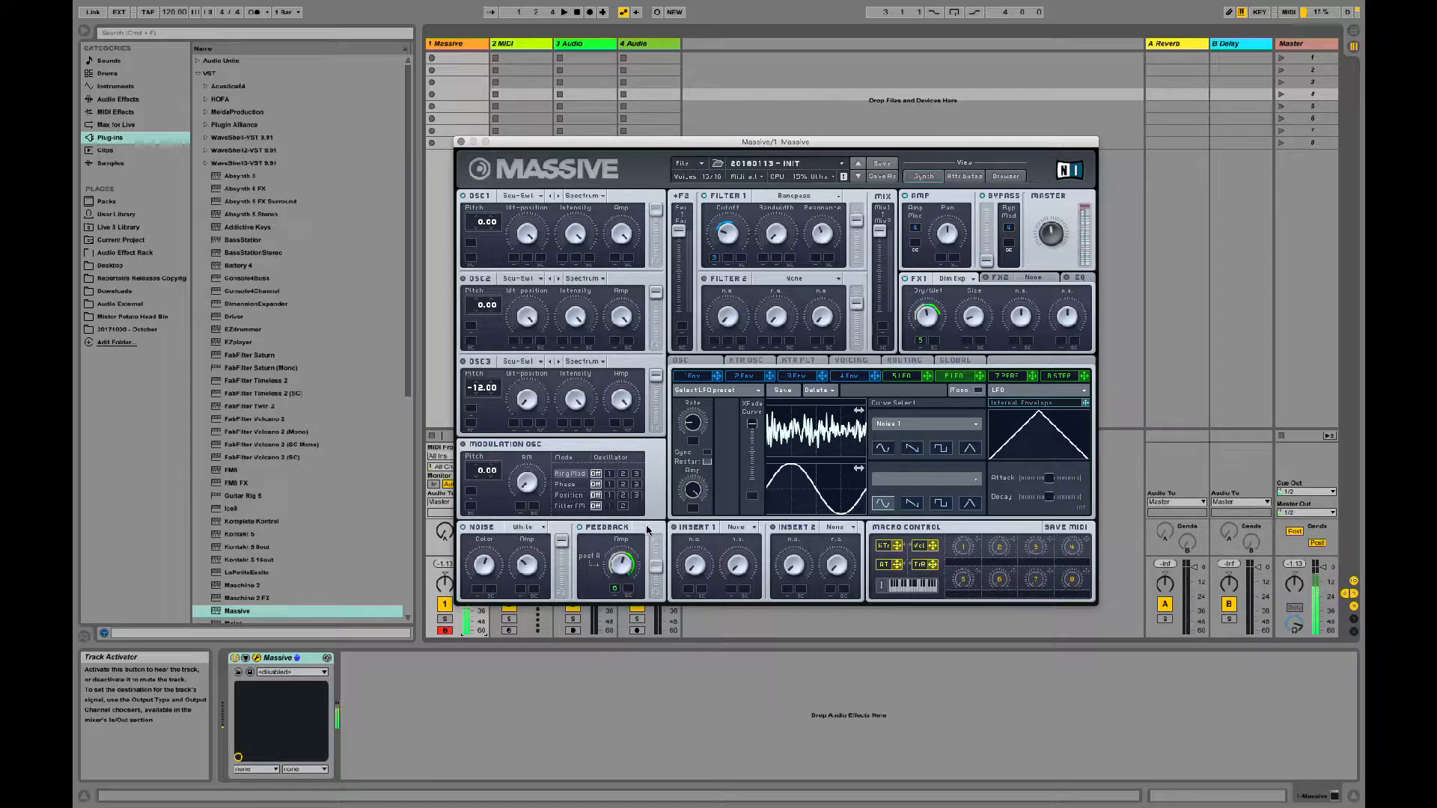
click(616, 586)
drag(616, 586, 613, 609)
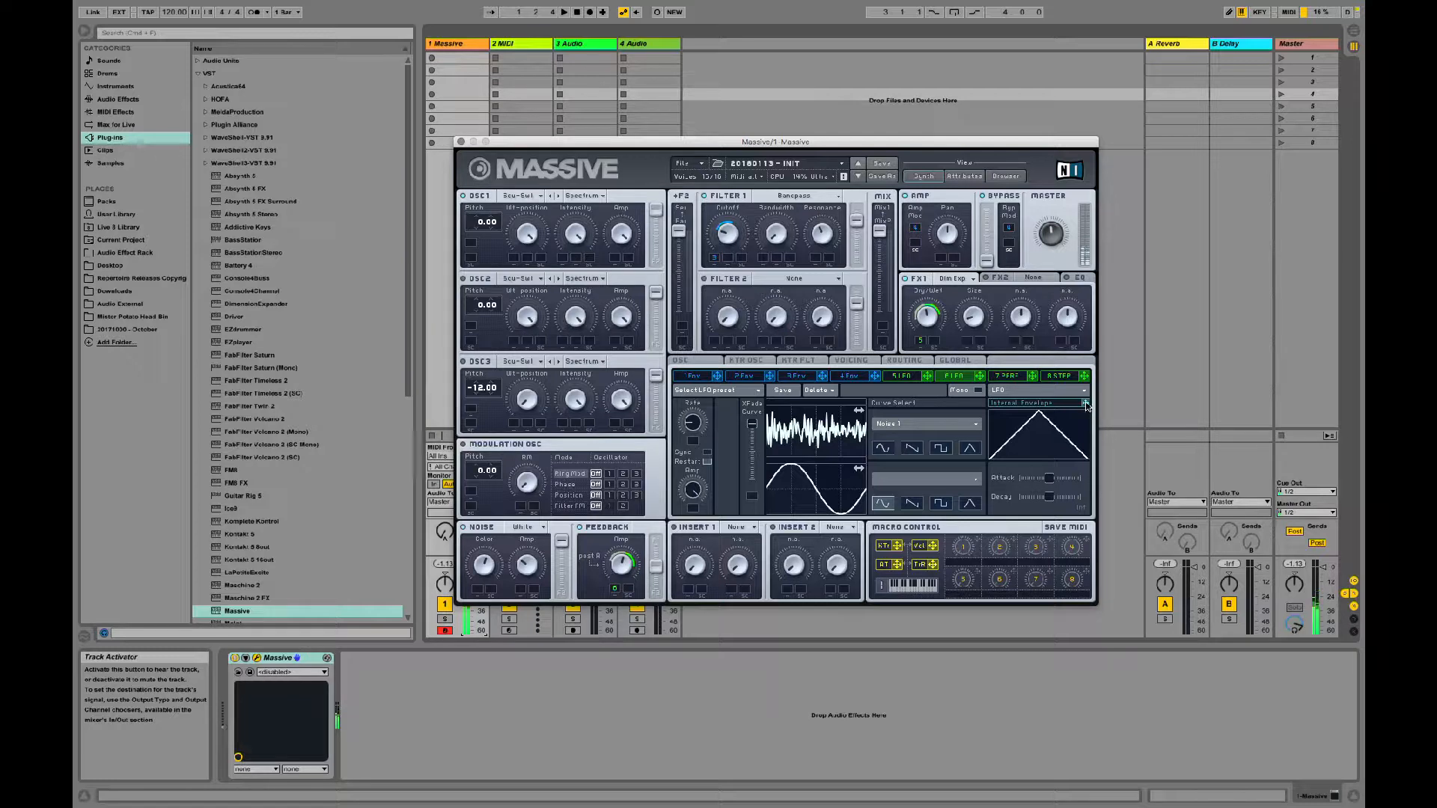
Step: Assign LFO 6's internal envelope to the LFO's Amp and shorten the envelope's attack
drag(1086, 403, 690, 507)
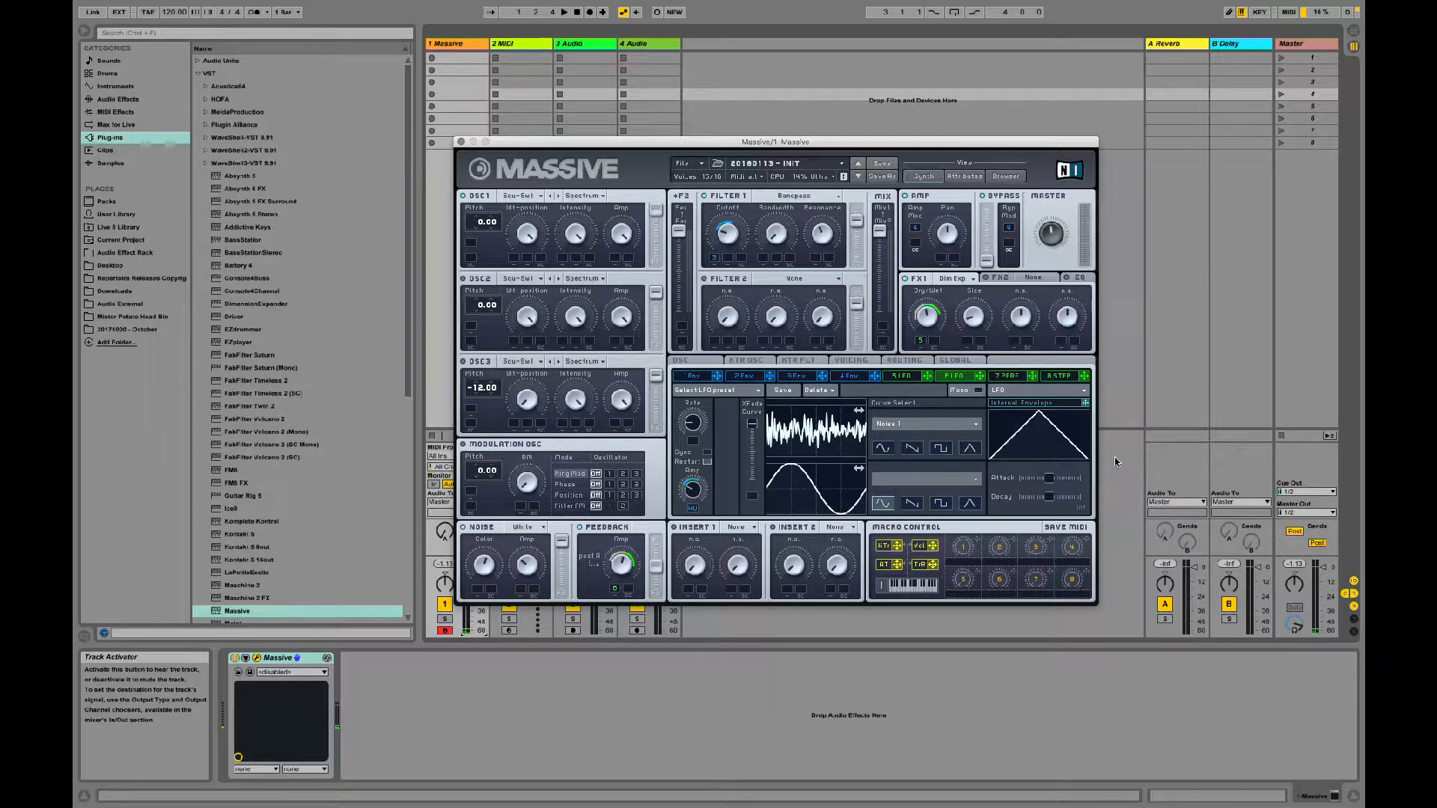
drag(1049, 477, 1060, 480)
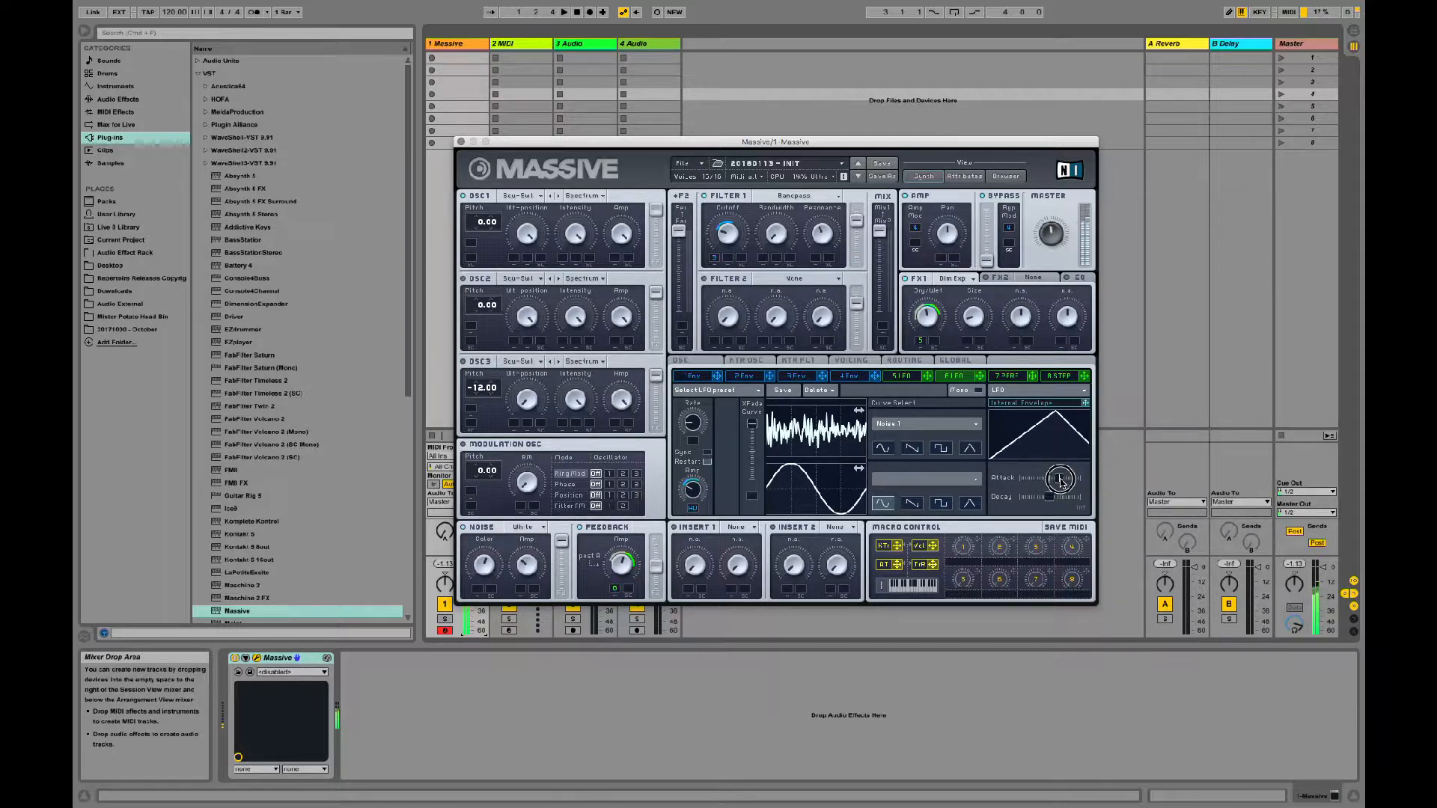
drag(1060, 481, 1051, 479)
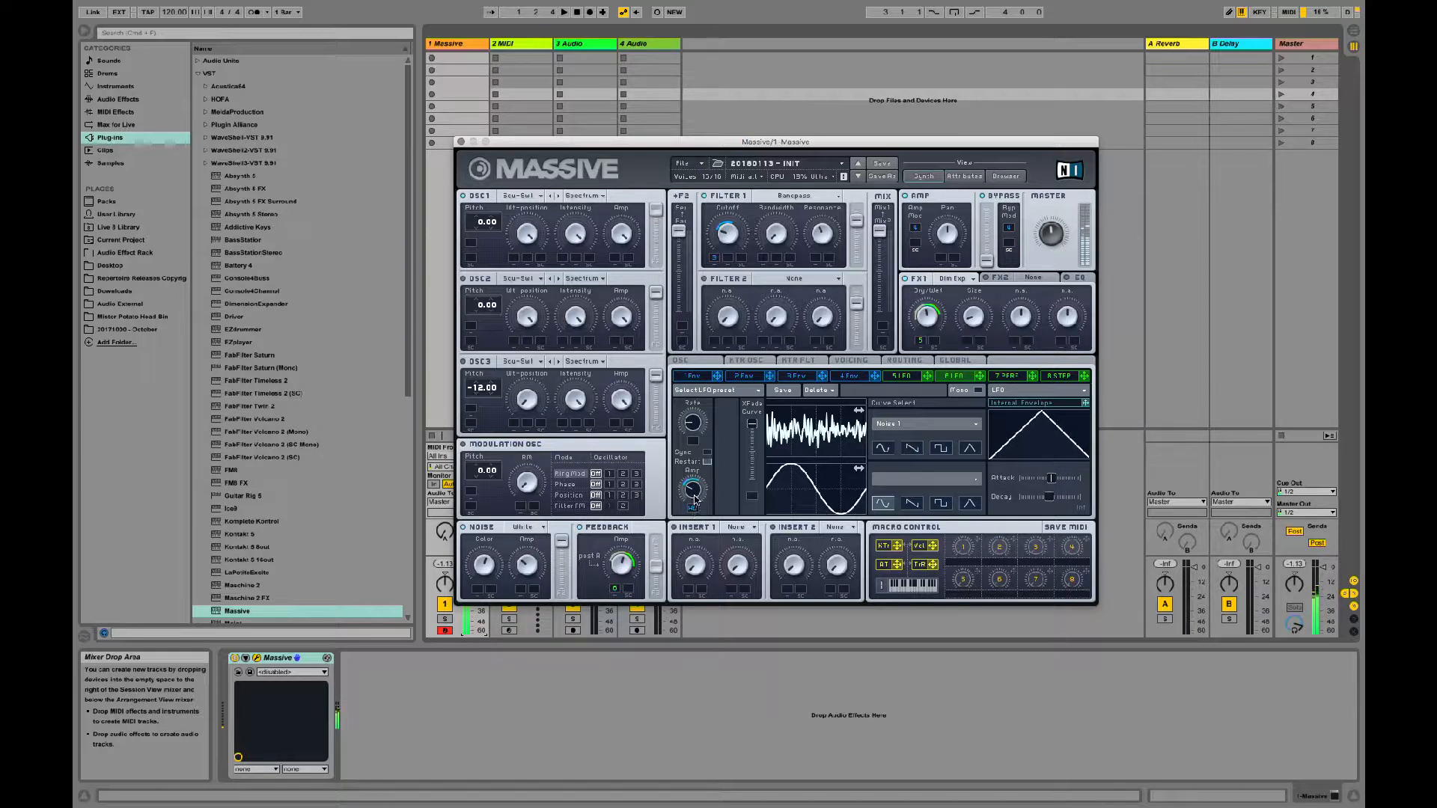
drag(694, 499, 697, 480)
drag(1052, 478, 1045, 479)
mouse_move(694, 495)
mouse_down()
mouse_move(697, 476)
mouse_move(697, 489)
mouse_up()
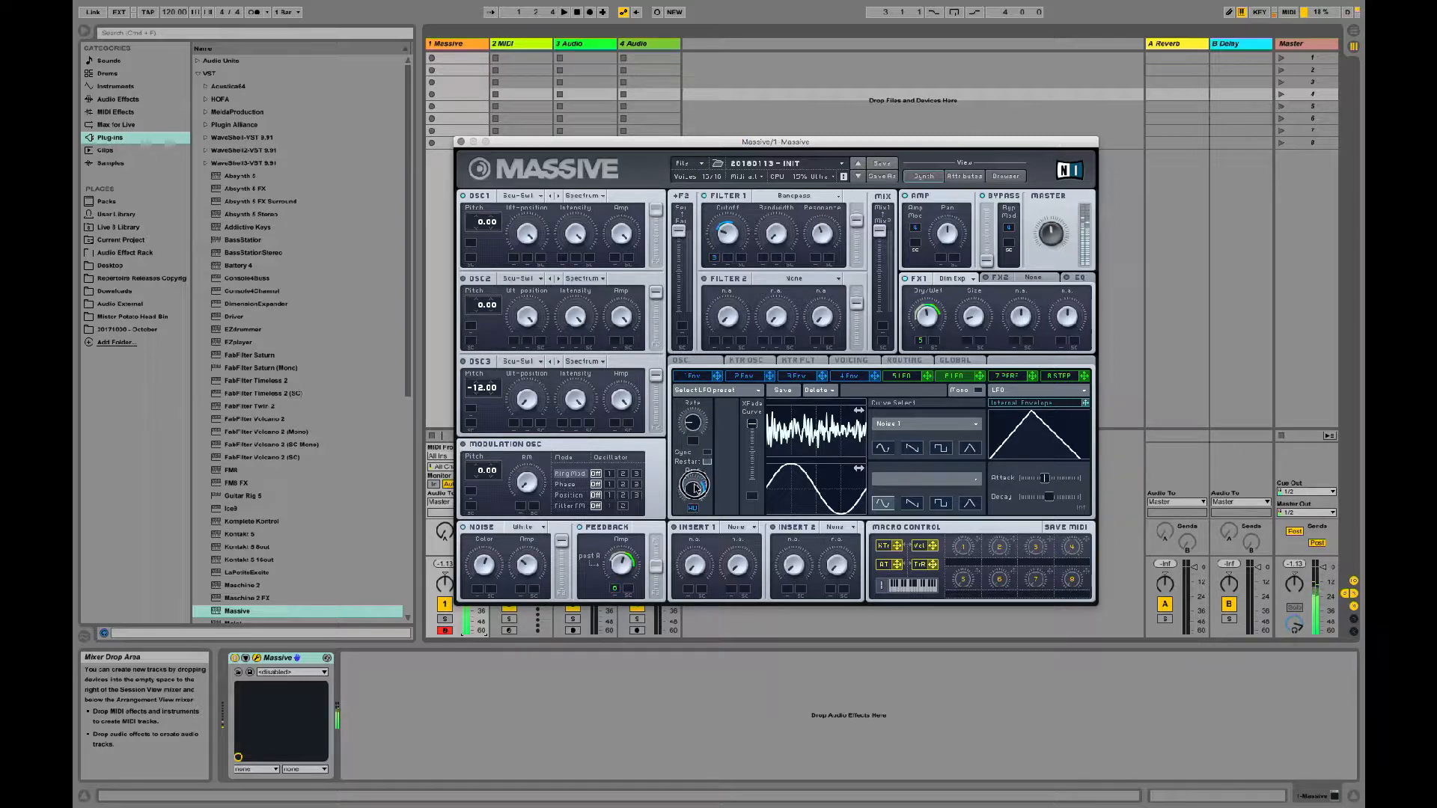
drag(1046, 479, 1030, 480)
Step: Rebalance LFO 6's Amp level and the internal envelope's modulation range on it
click(697, 415)
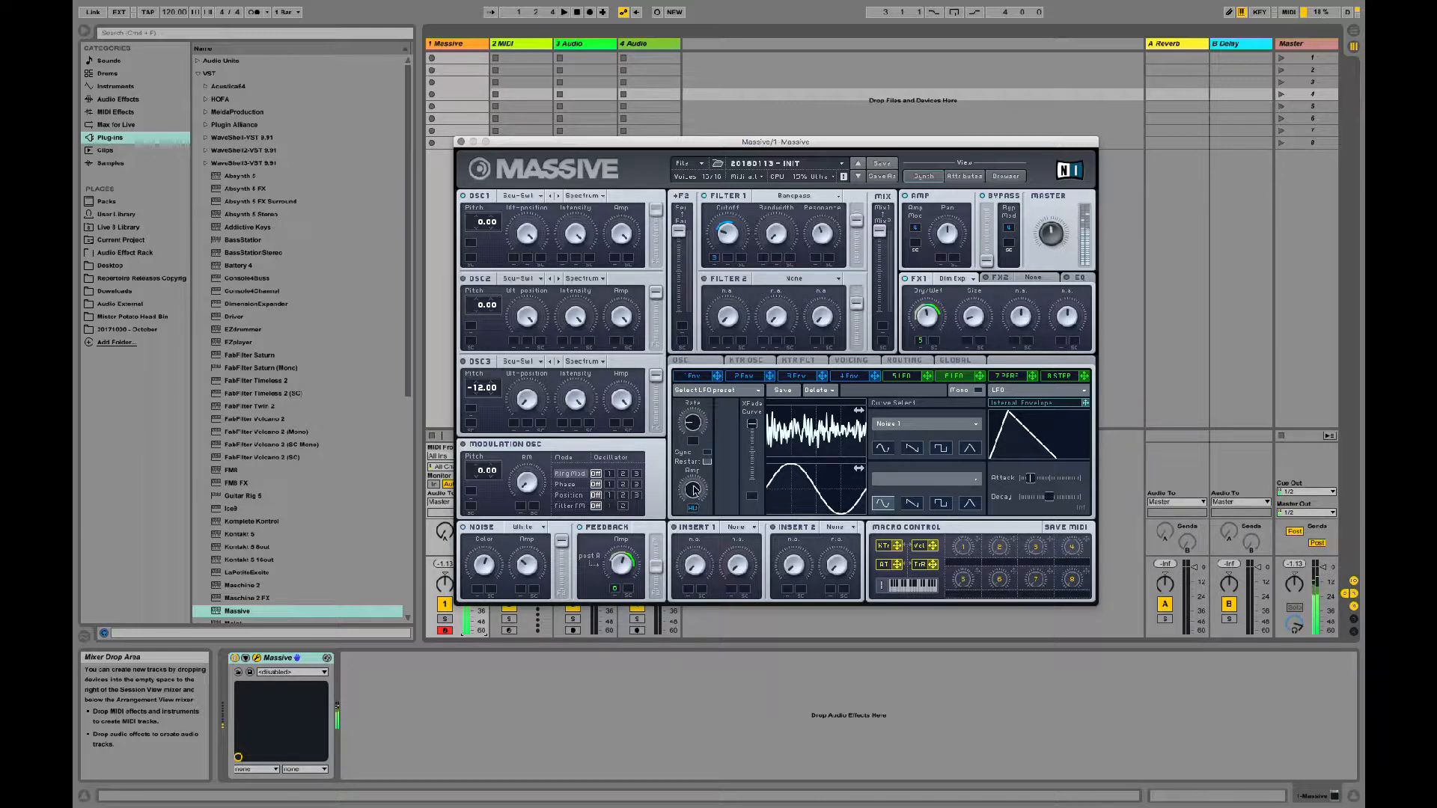
drag(693, 491, 688, 512)
click(690, 507)
drag(689, 507, 687, 512)
drag(693, 483, 697, 462)
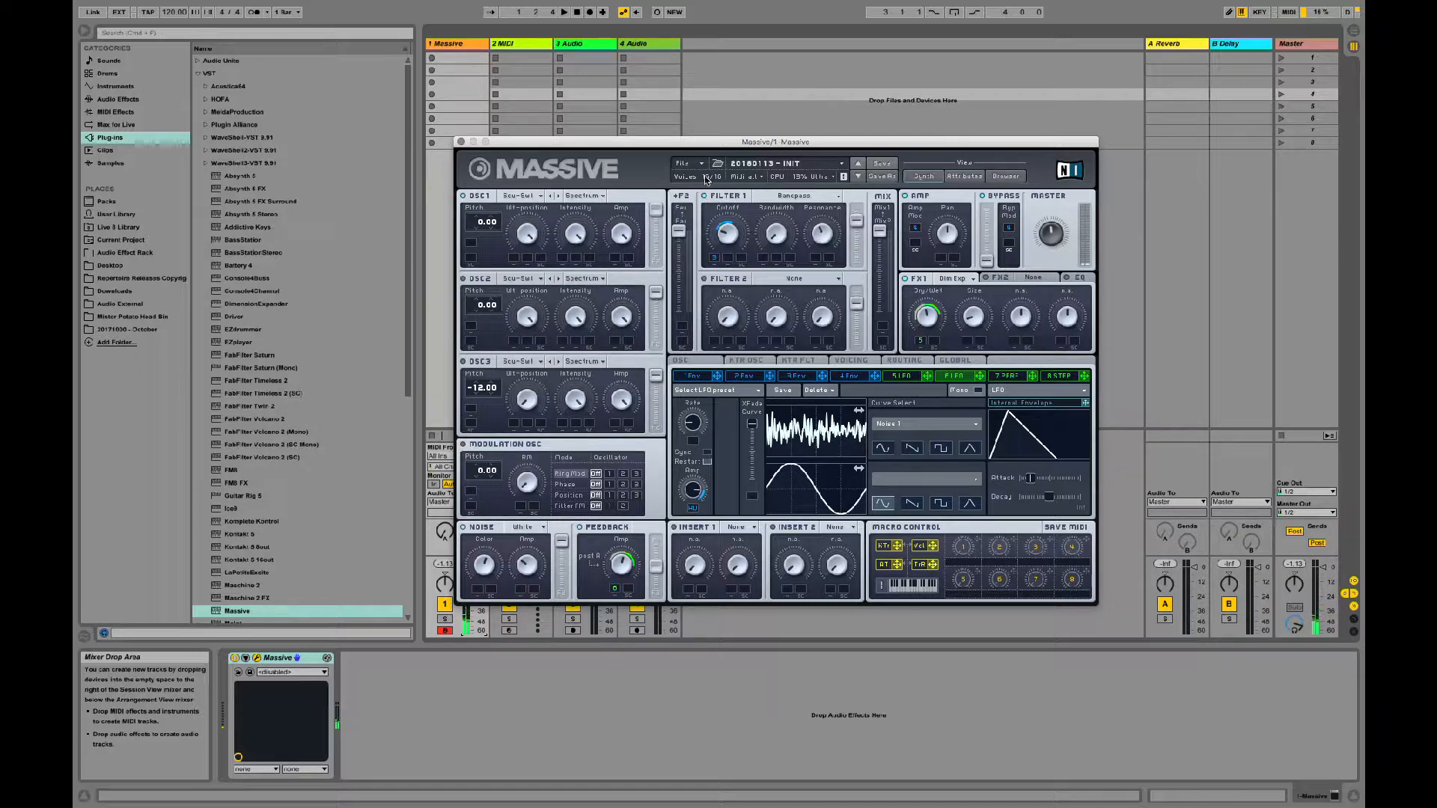
Step: Save the patch as a new sound named "20180205 - Pad - Sparkles (OYO 5)" in the Sounds folder
click(701, 166)
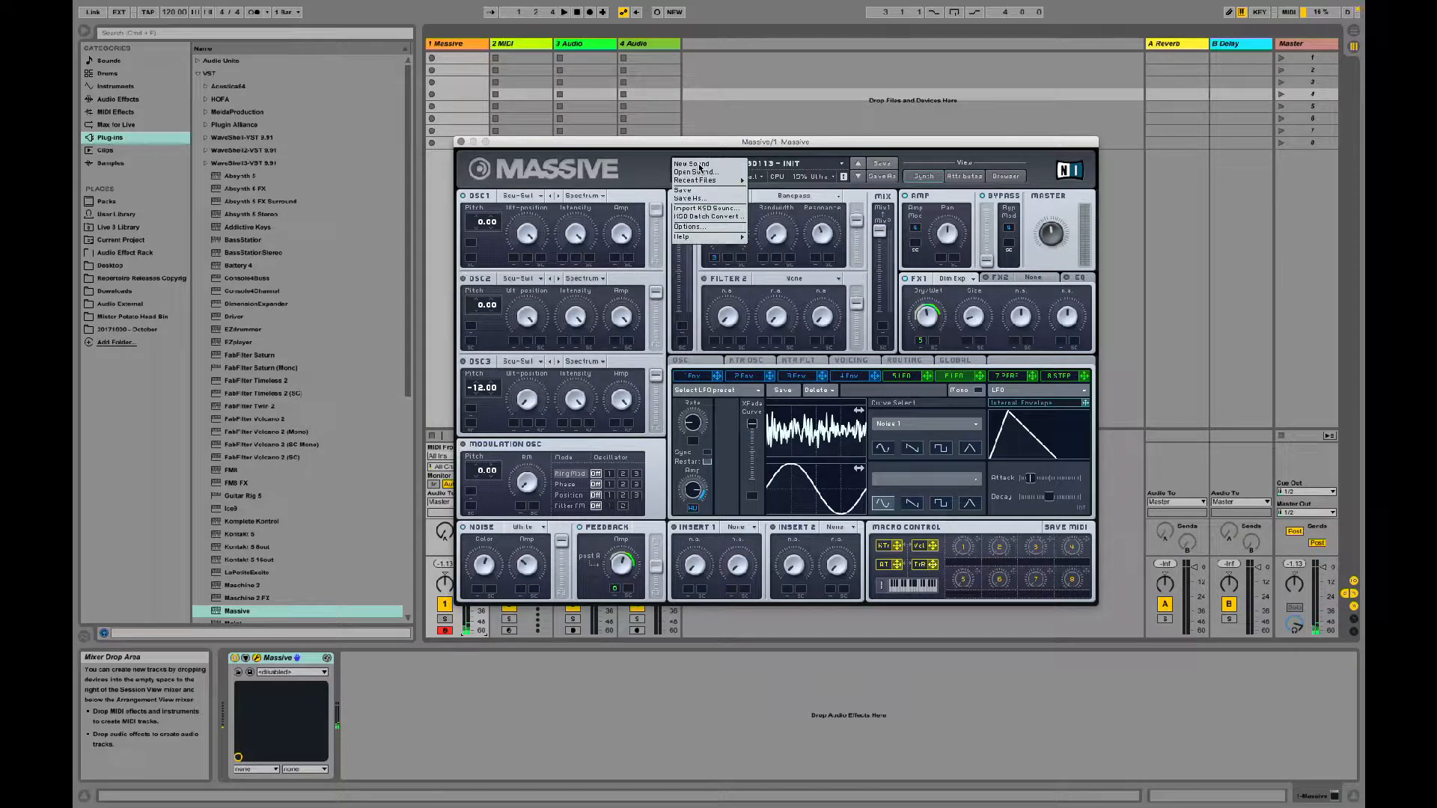
mouse_move(713, 182)
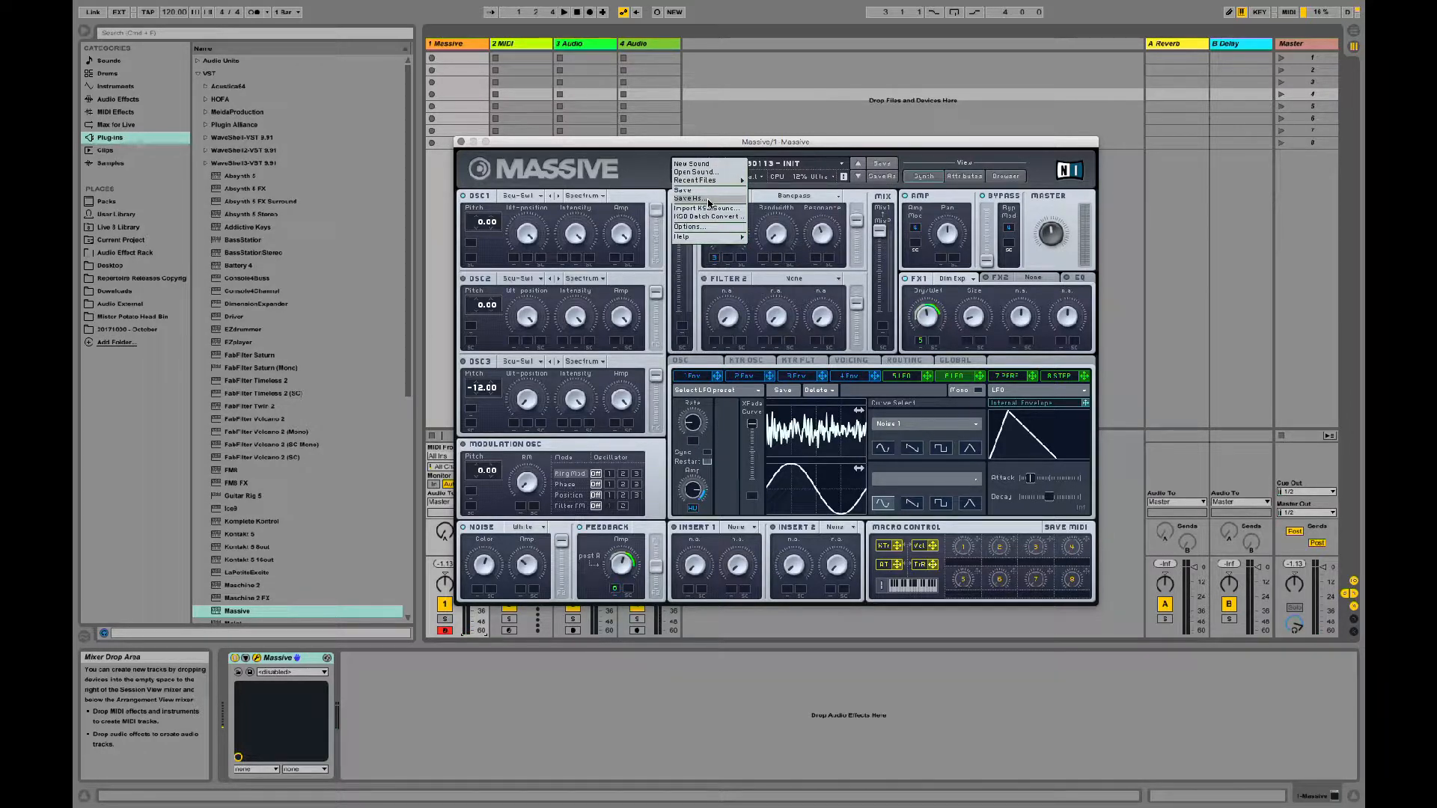
click(708, 199)
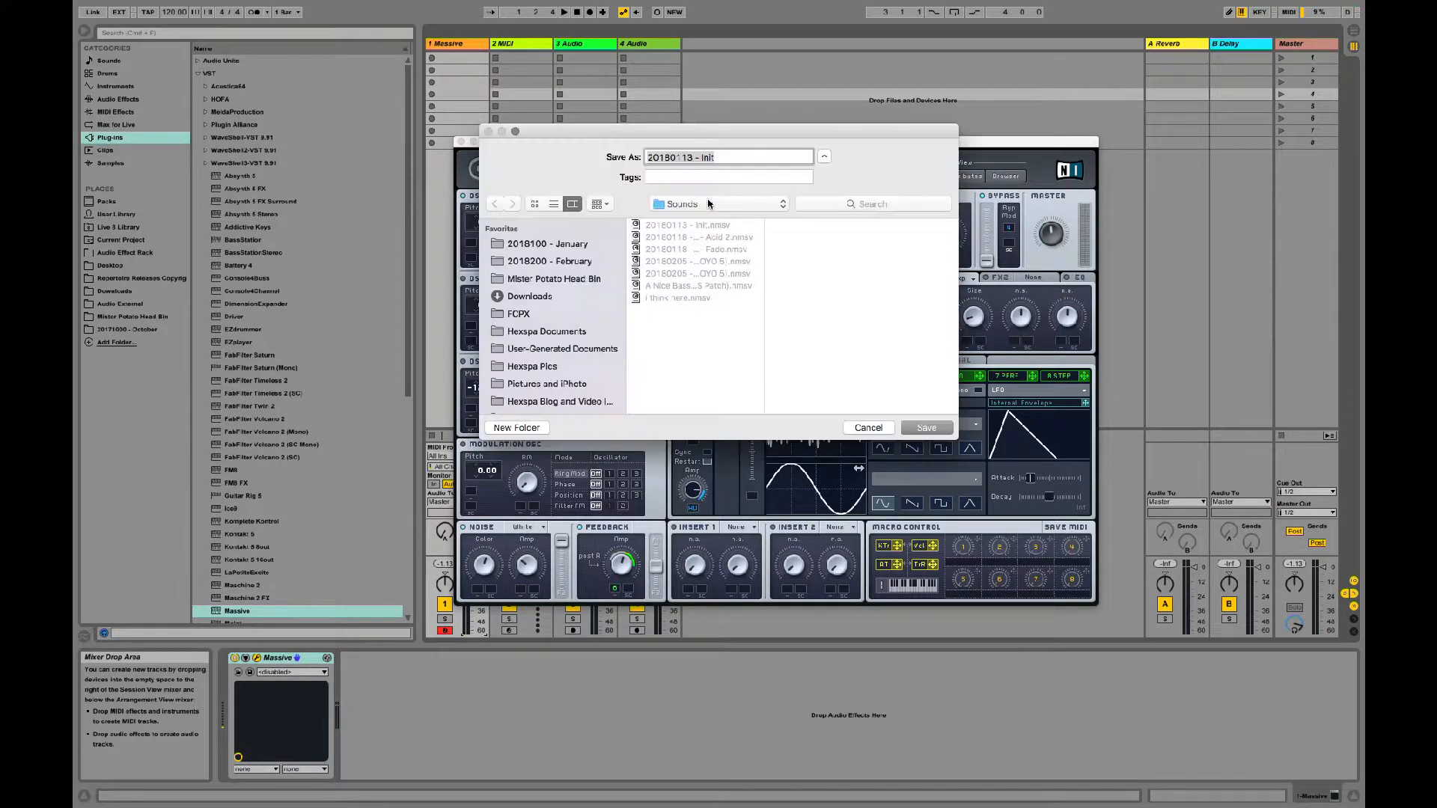
click(692, 157)
key(BackSpace)
key(BackSpace)
key(BackSpace)
key(BackSpace)
text(0205 - Pad)
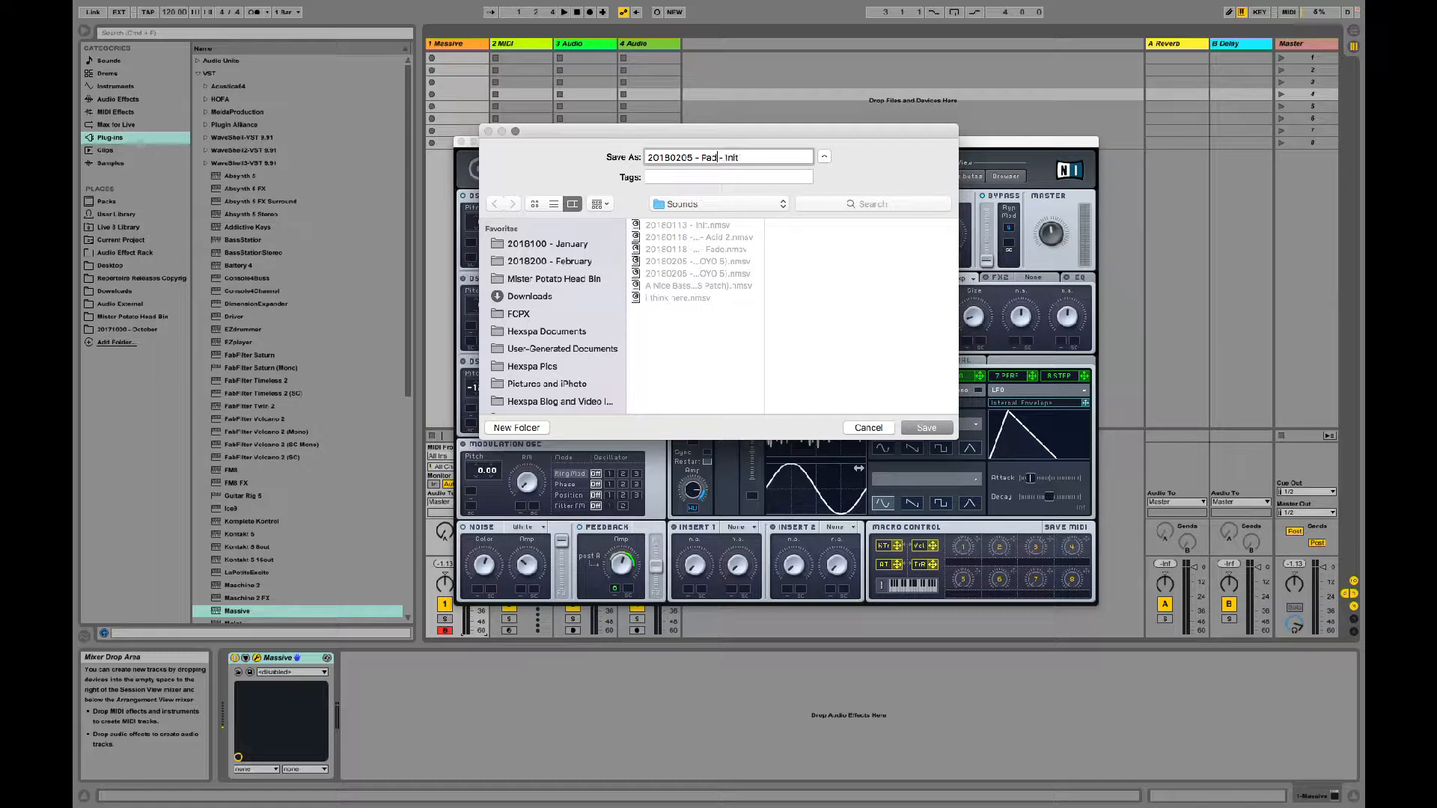
double_click(732, 157)
text(Sparkles (OYO 5))
click(932, 428)
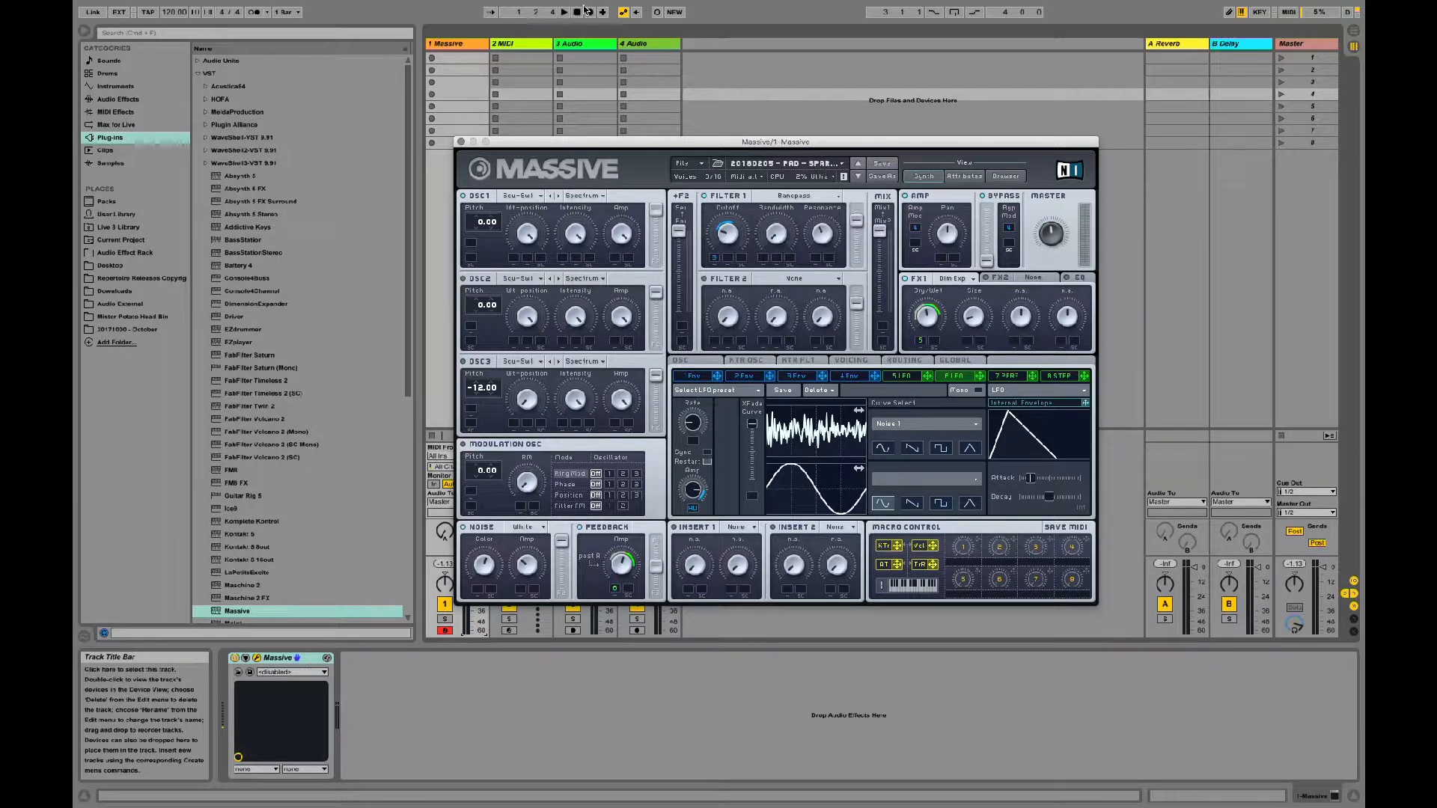
Step: Load the recently used patch "20180205 - Pad - Wavy (OYO 5)"
click(684, 163)
mouse_move(731, 183)
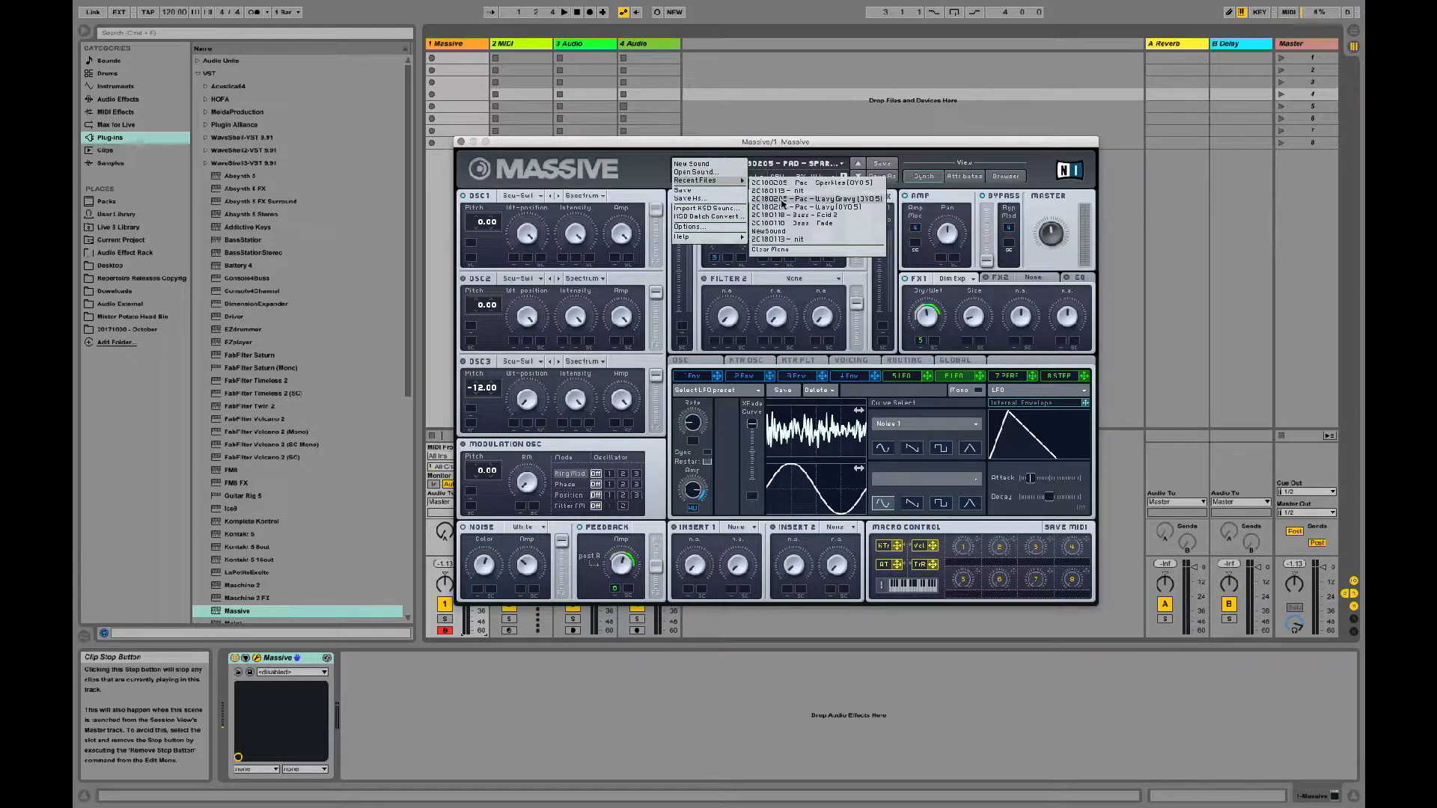
click(784, 208)
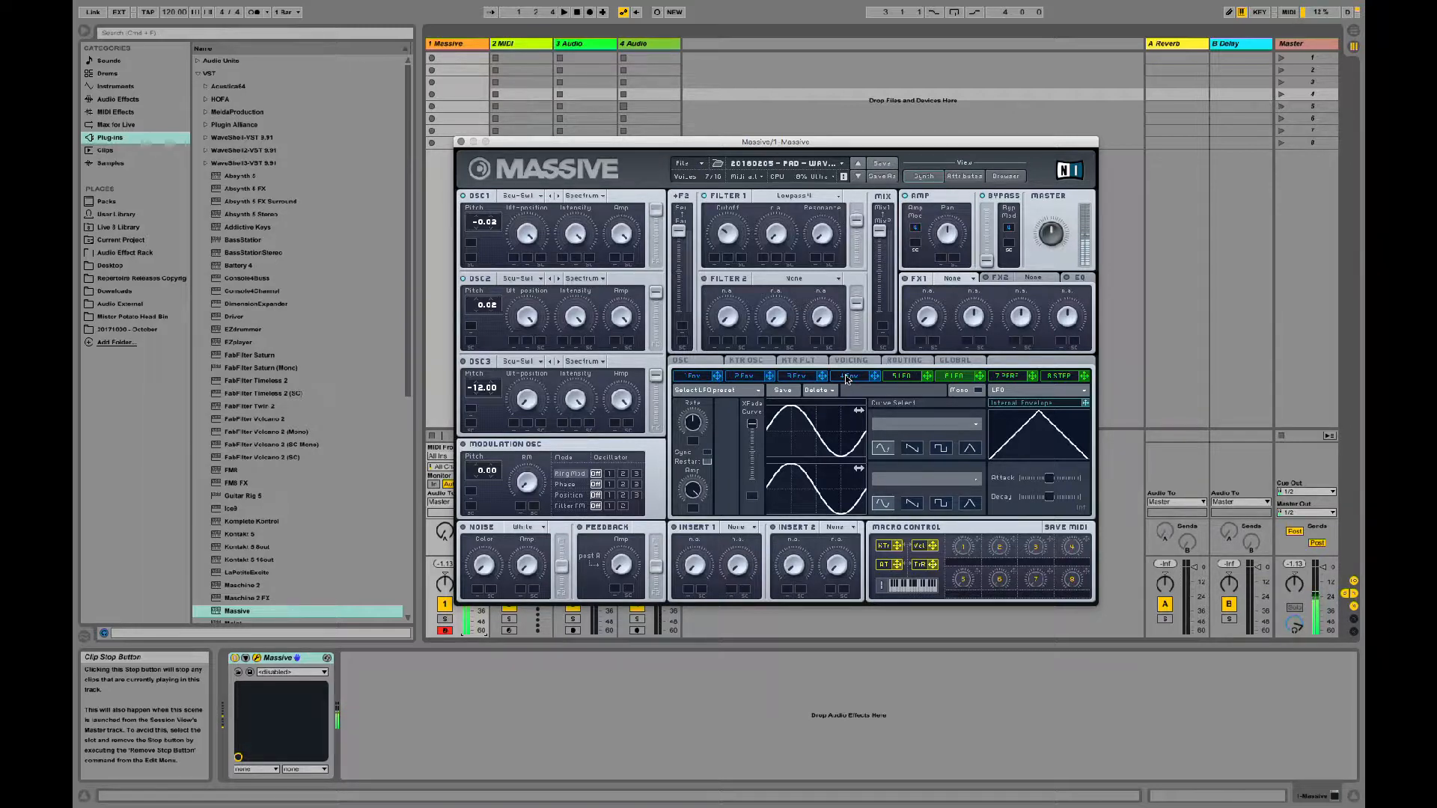
Step: Load the recently used patch "20180205 - Pad - Wavy Gravy (OYO 5)"
click(702, 164)
mouse_move(722, 181)
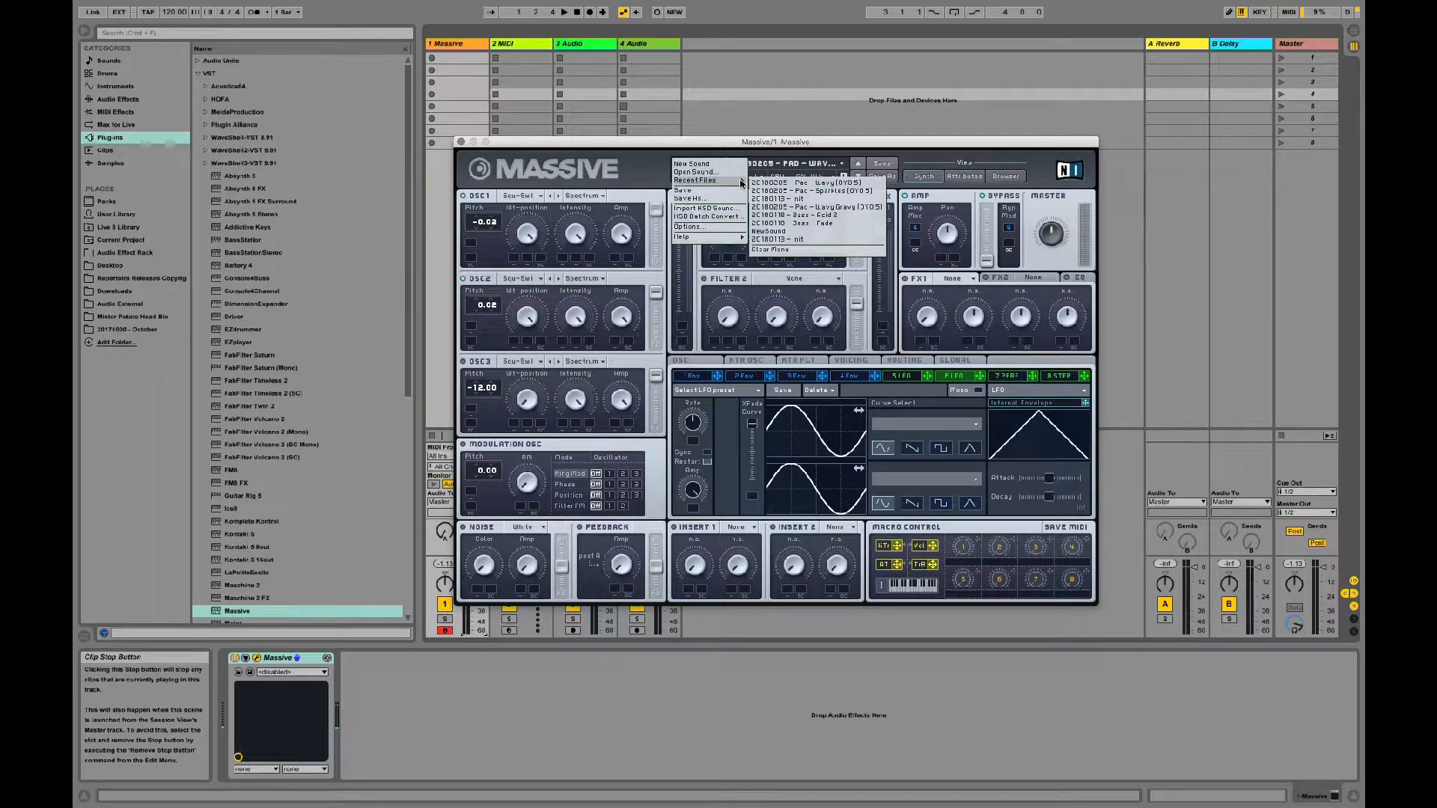
click(785, 209)
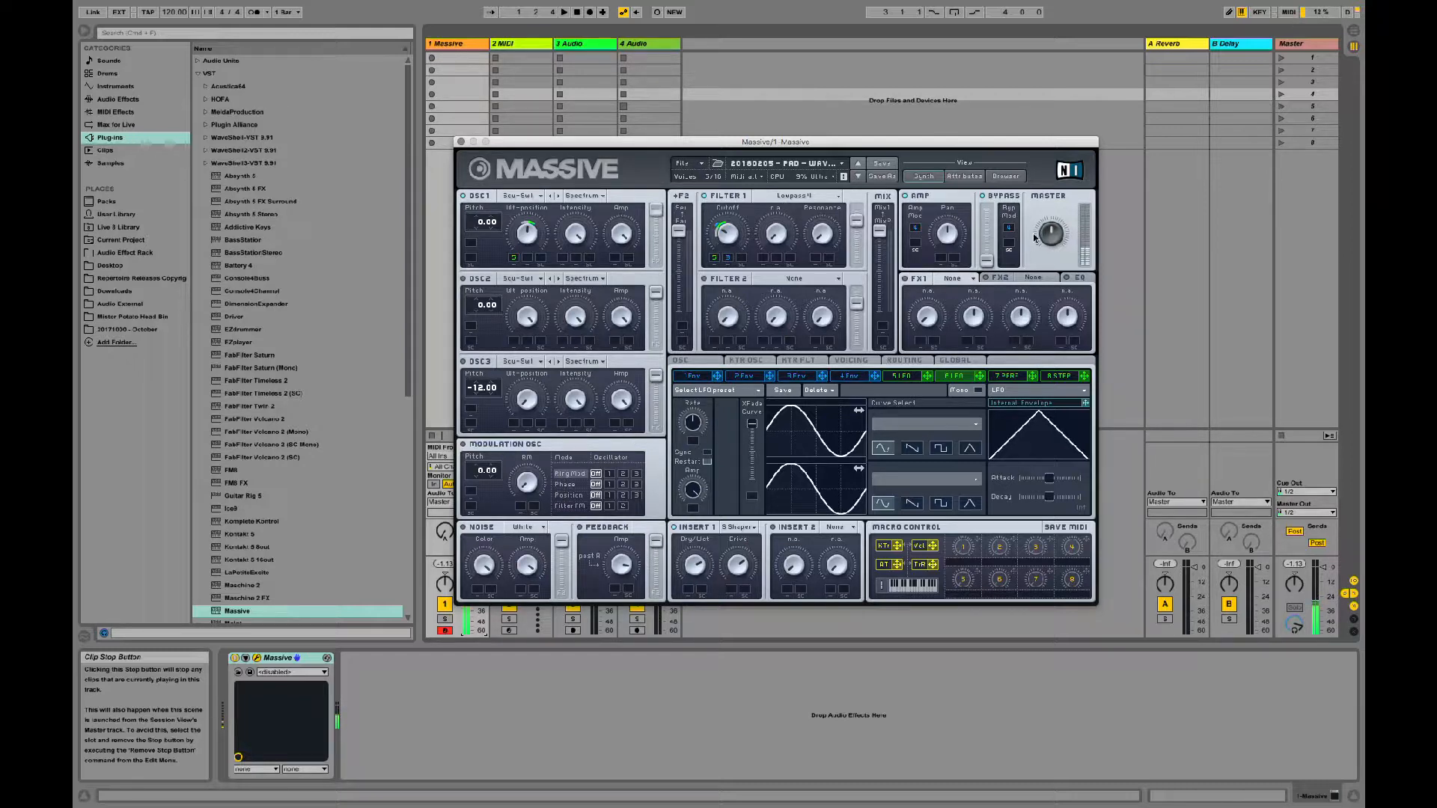
Step: Raise the Master volume slightly and save the patch under its existing name
drag(1052, 242, 1052, 231)
click(701, 165)
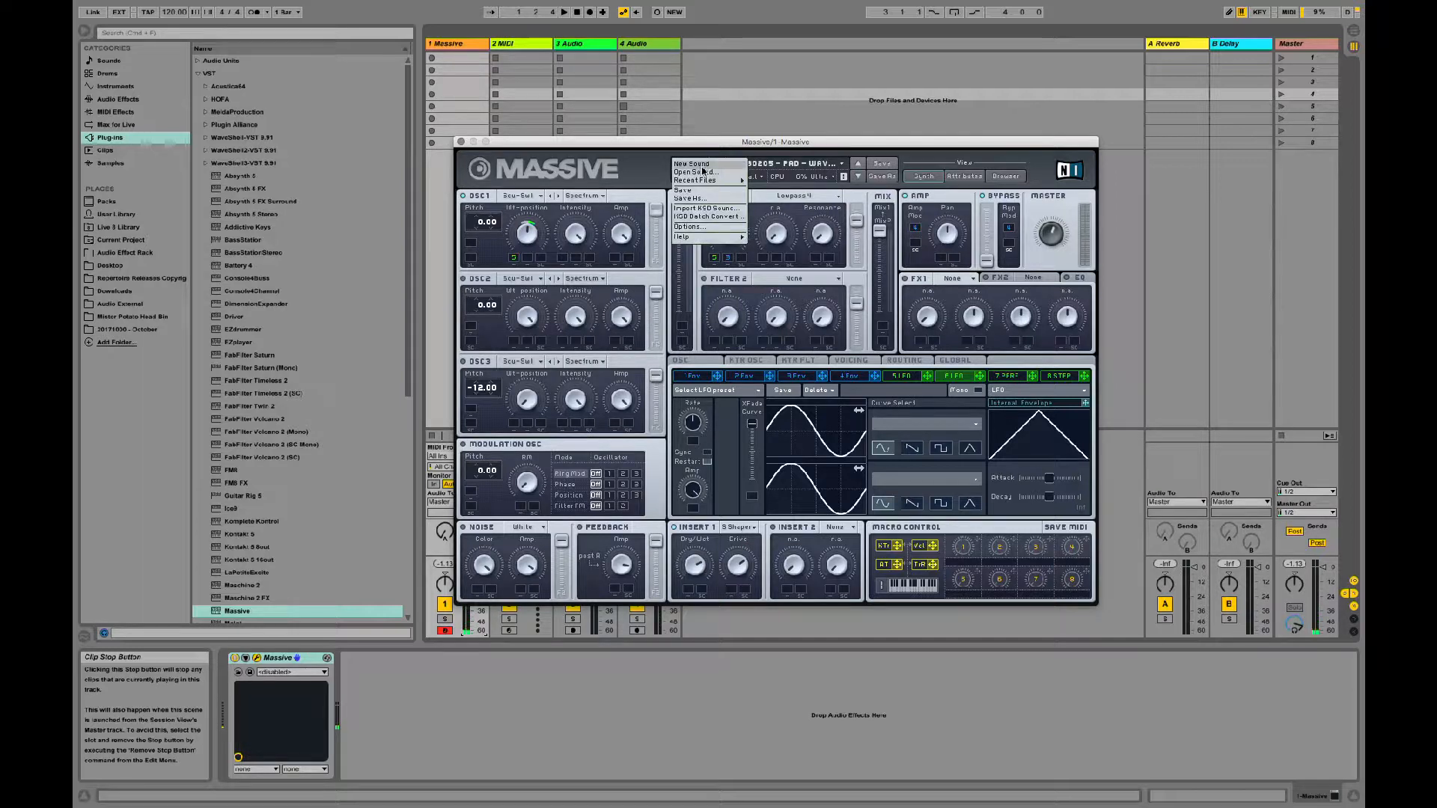
click(697, 192)
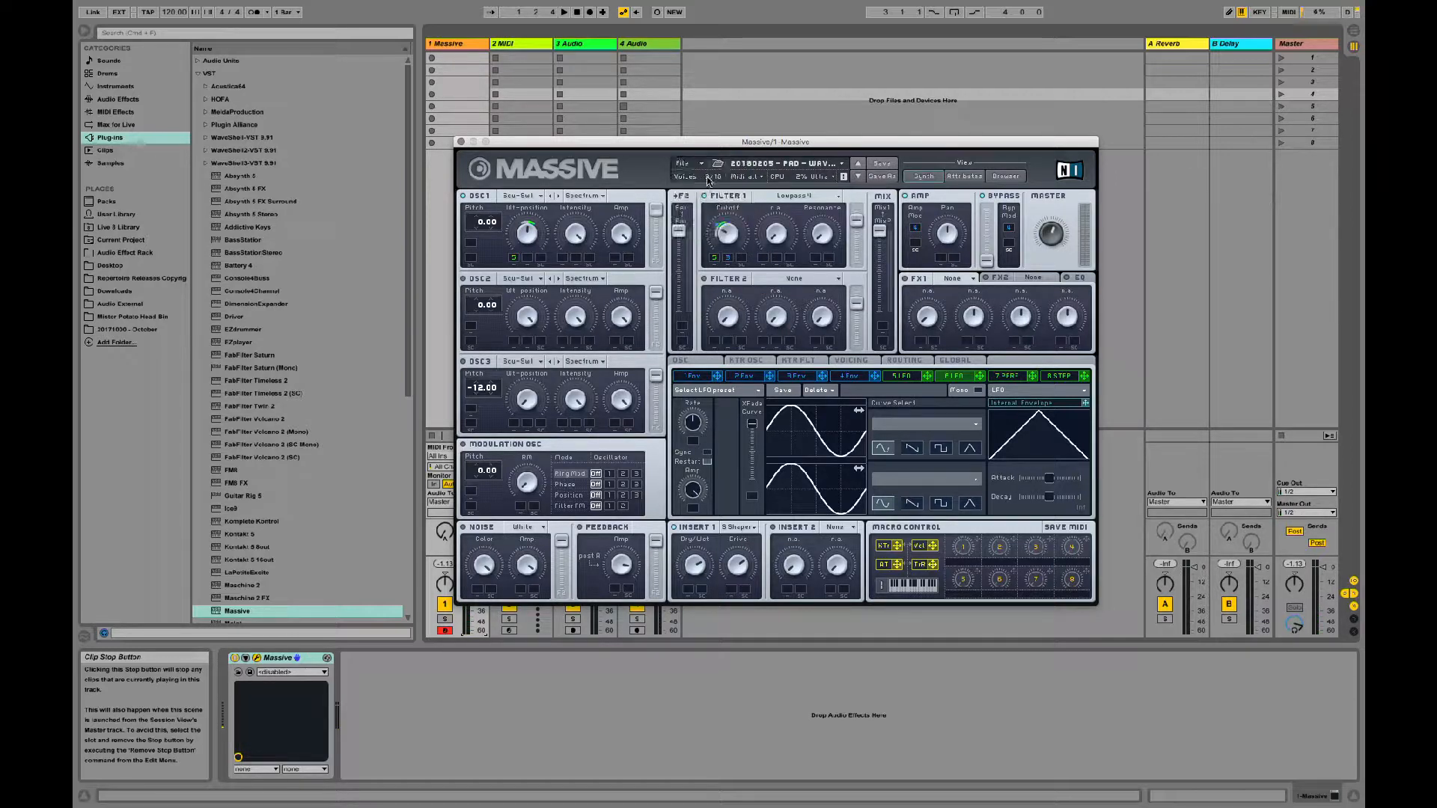
Step: Load the recently used patch "20180205 - Pad - Sparkles (OYO 5)"
click(701, 164)
mouse_move(721, 181)
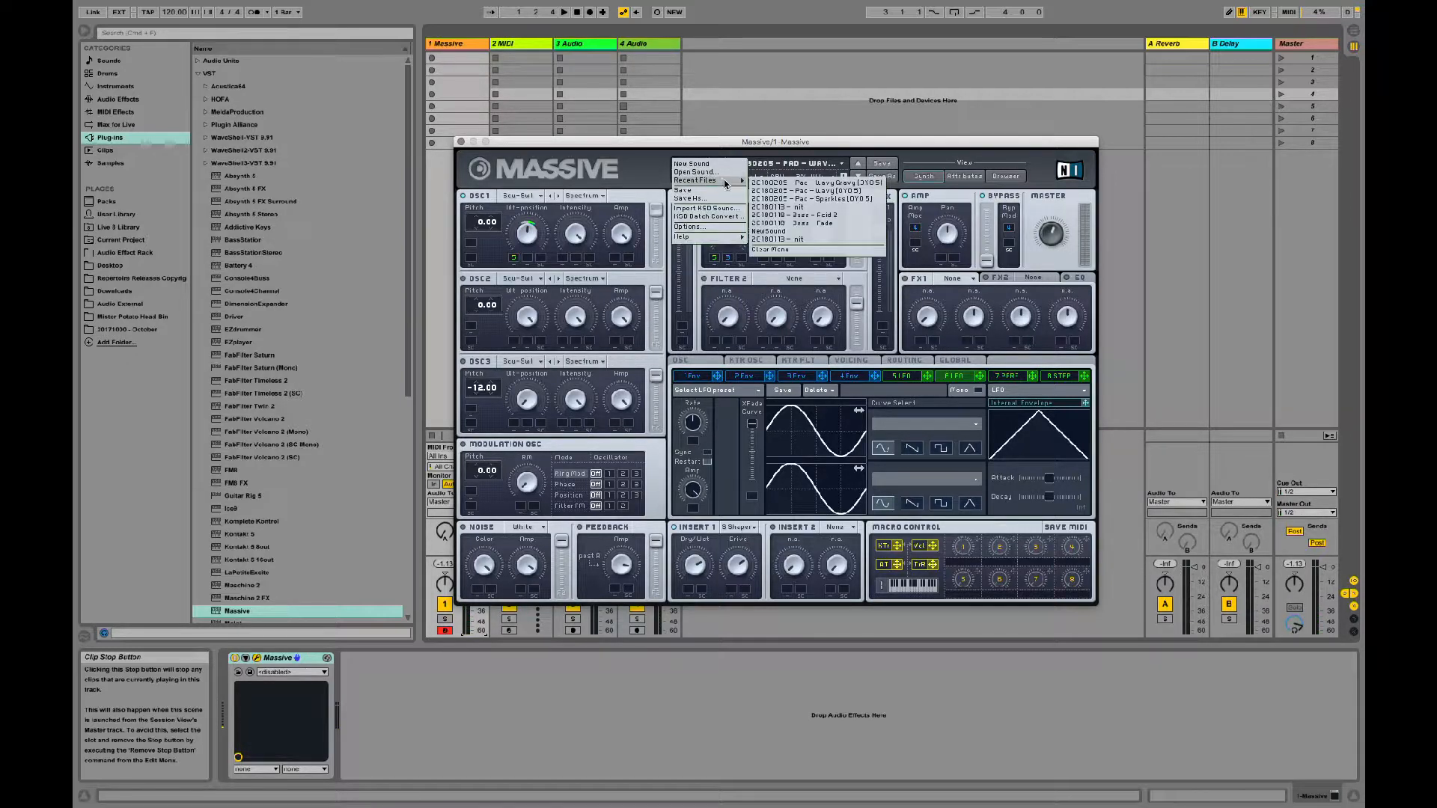
click(784, 202)
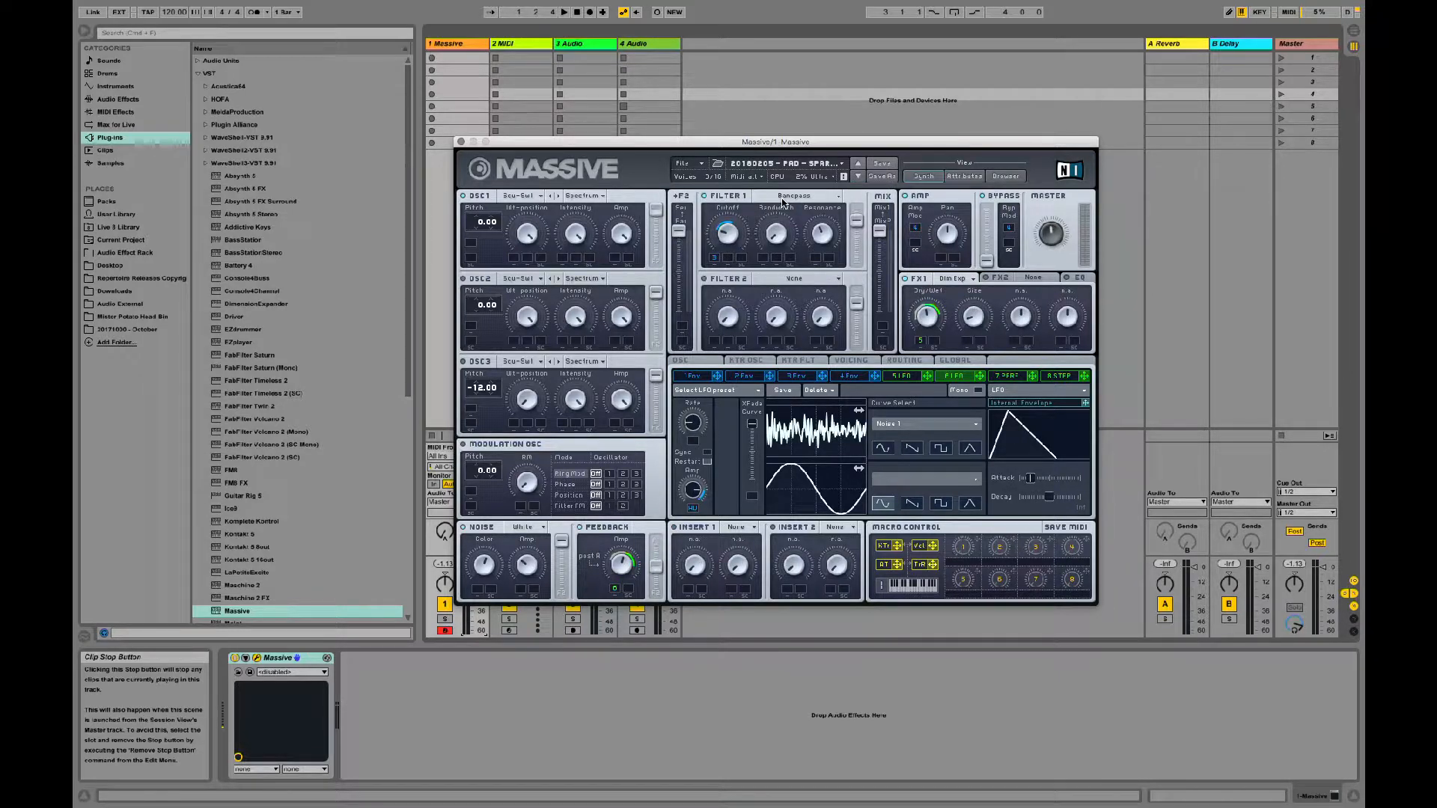